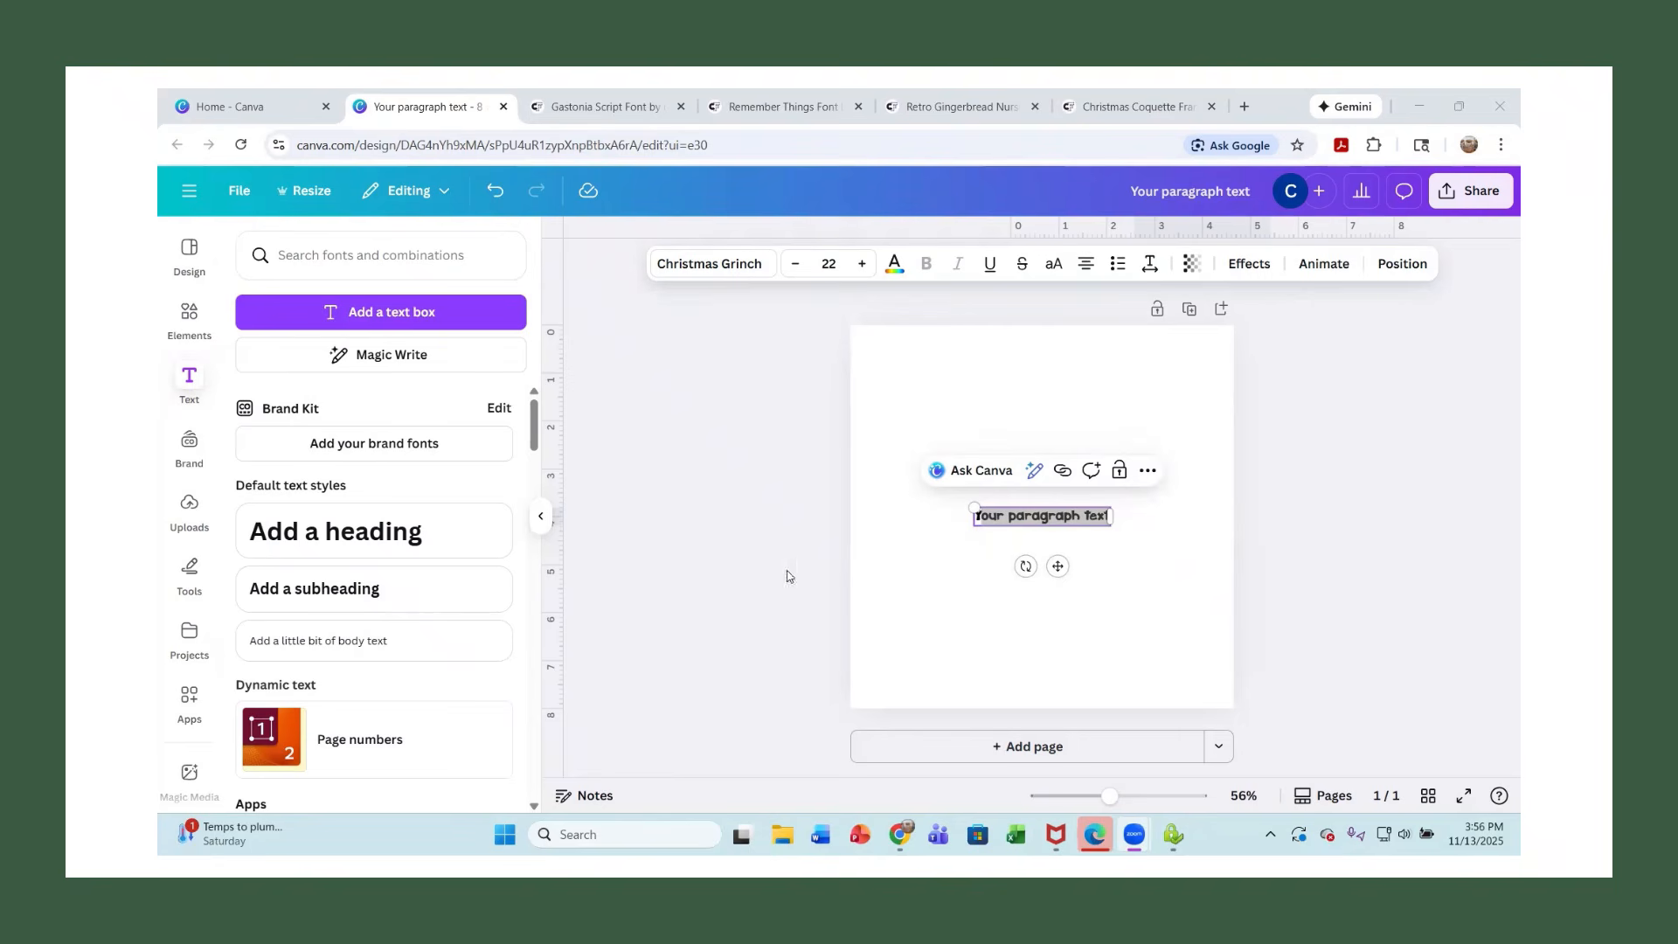
# Enlarge the "Your paragraph text" box to nearly the full page width, at a font size of about 53.7.
pyautogui.moveTo(974, 507); pyautogui.dragTo(877, 448)
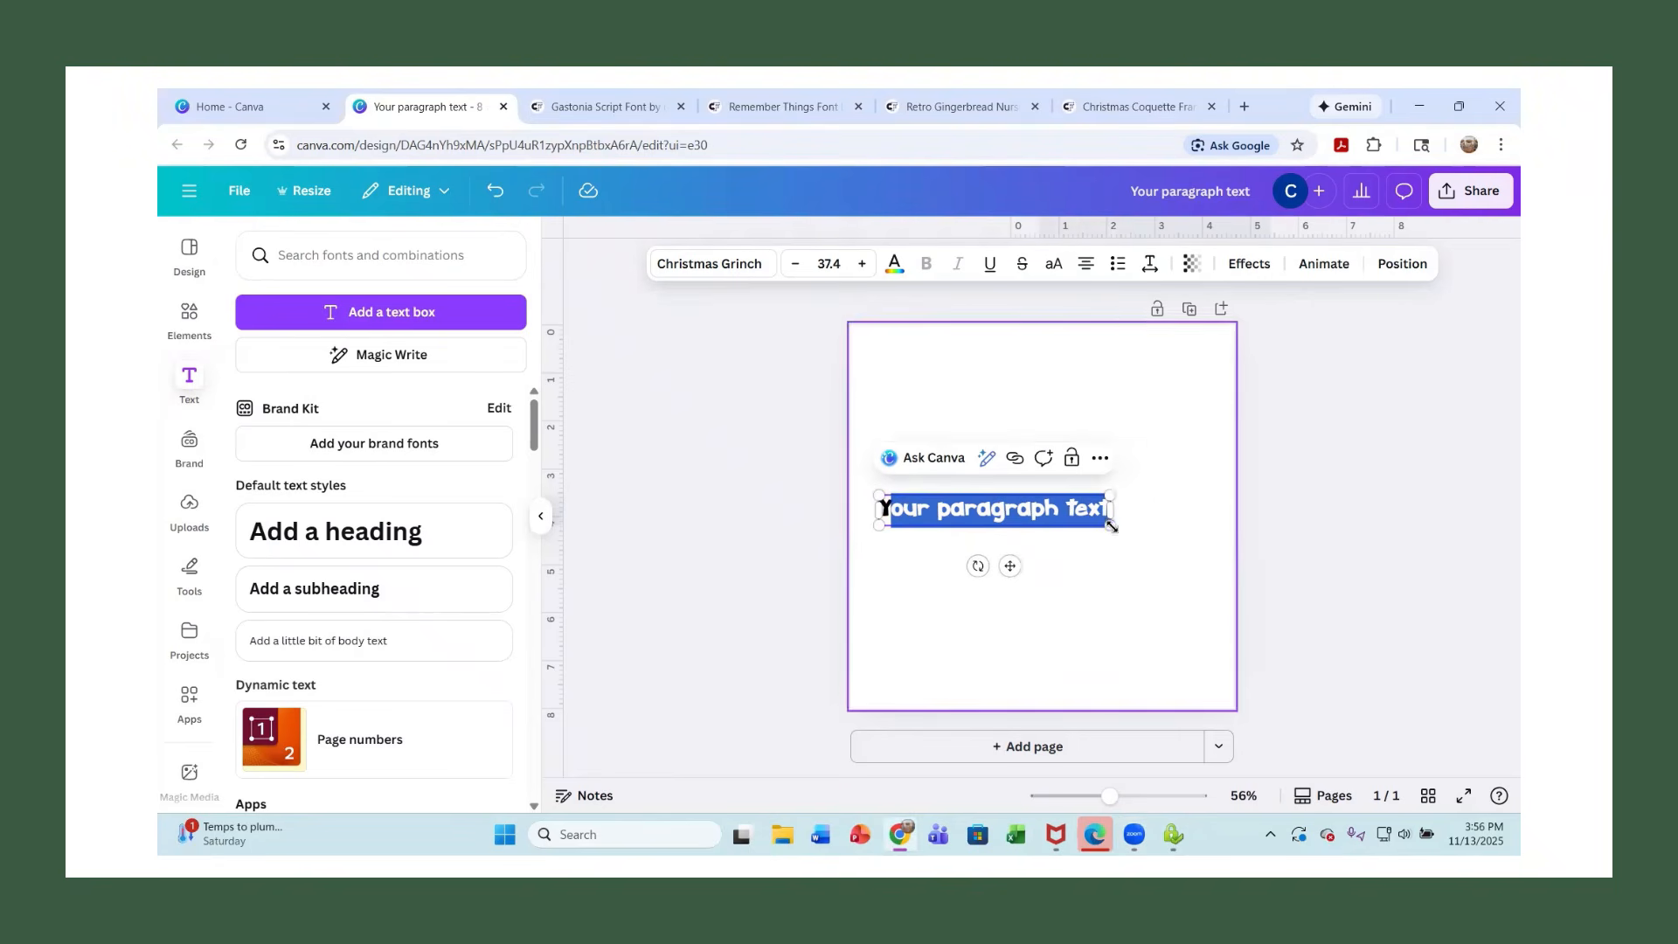
pyautogui.moveTo(1155, 573); pyautogui.dragTo(1243, 622)
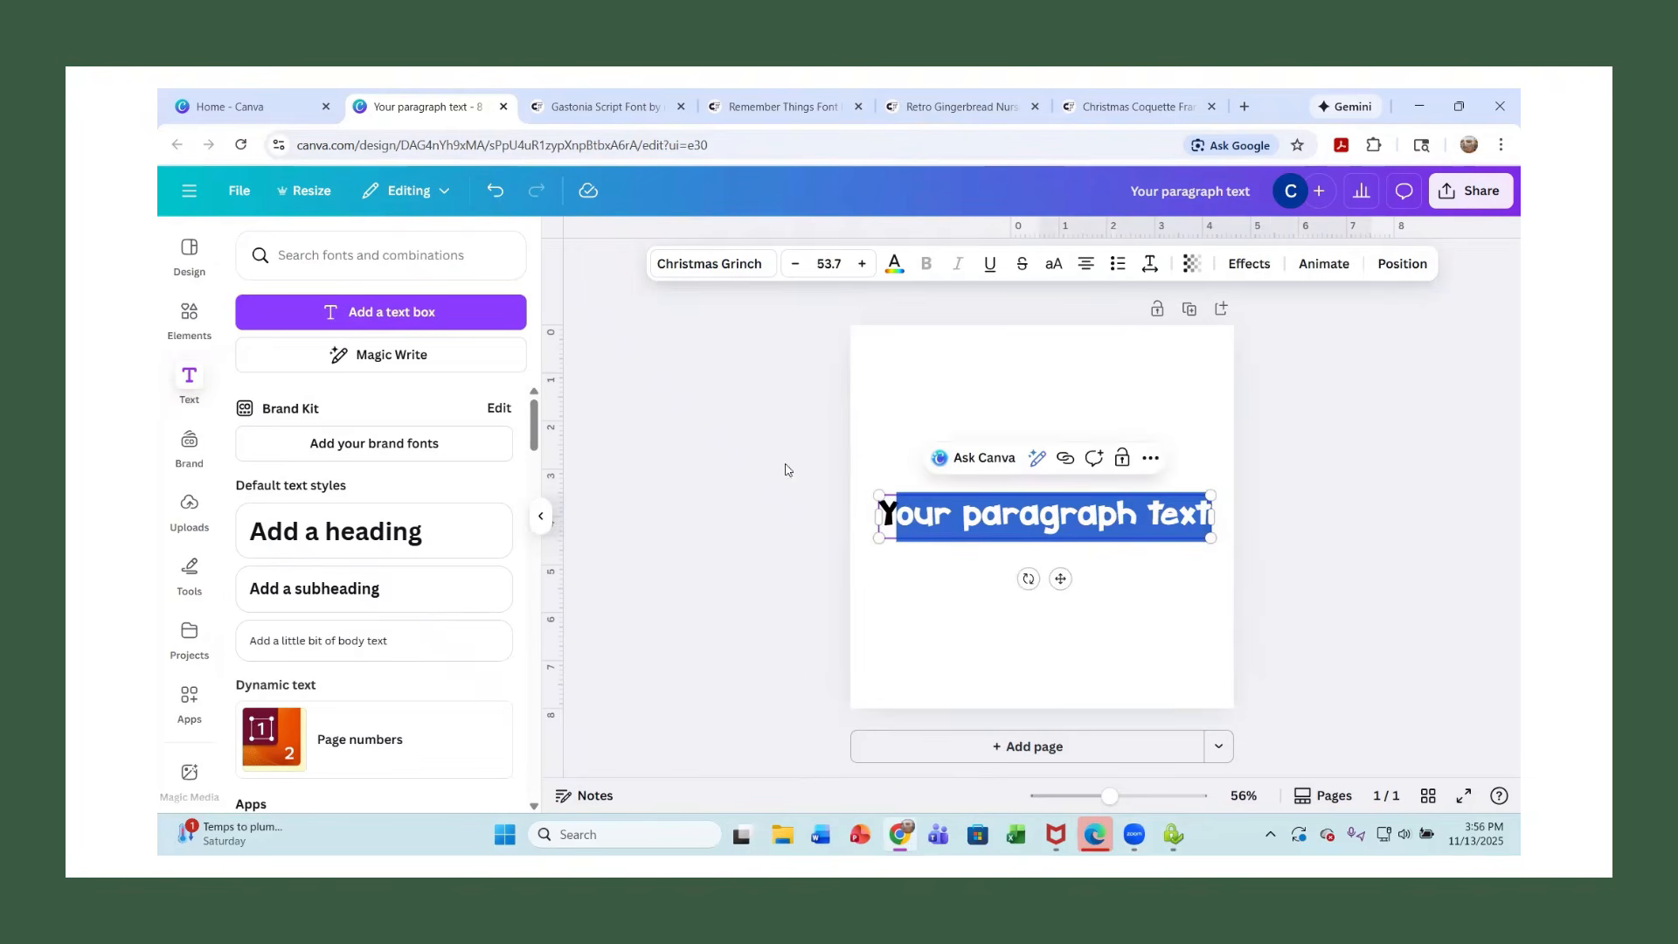
pyautogui.click(785, 395)
# Open the font list for the text and star the recently used BRIDECHALK-SERIF SERIF font.
pyautogui.click(896, 521)
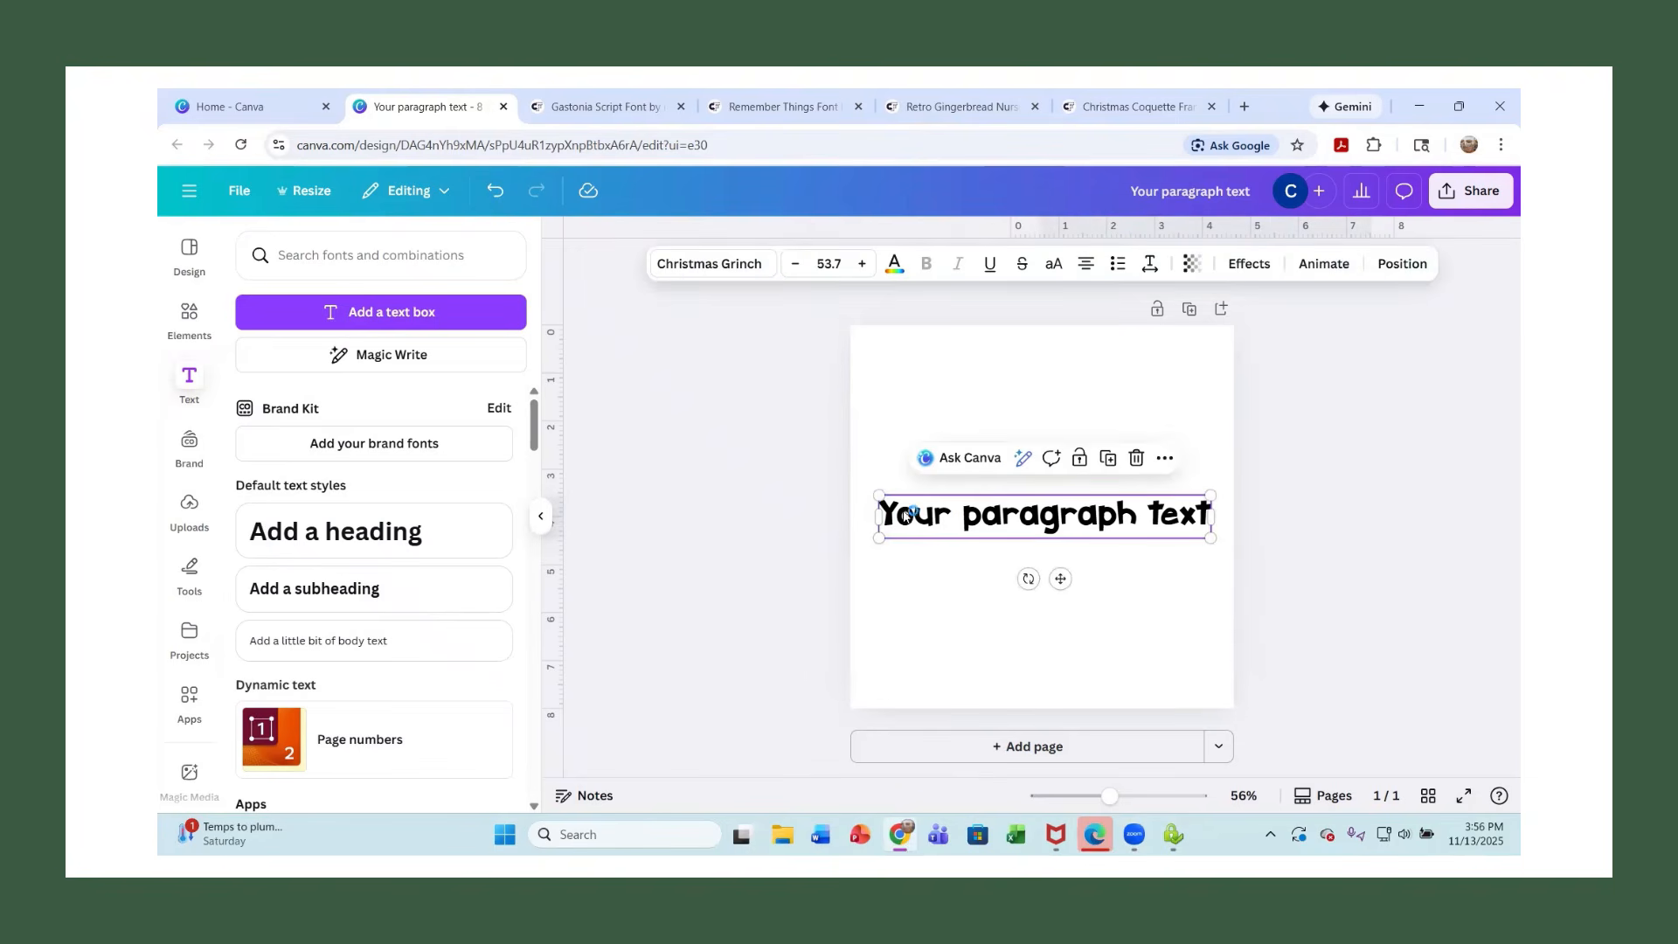
pyautogui.click(739, 272)
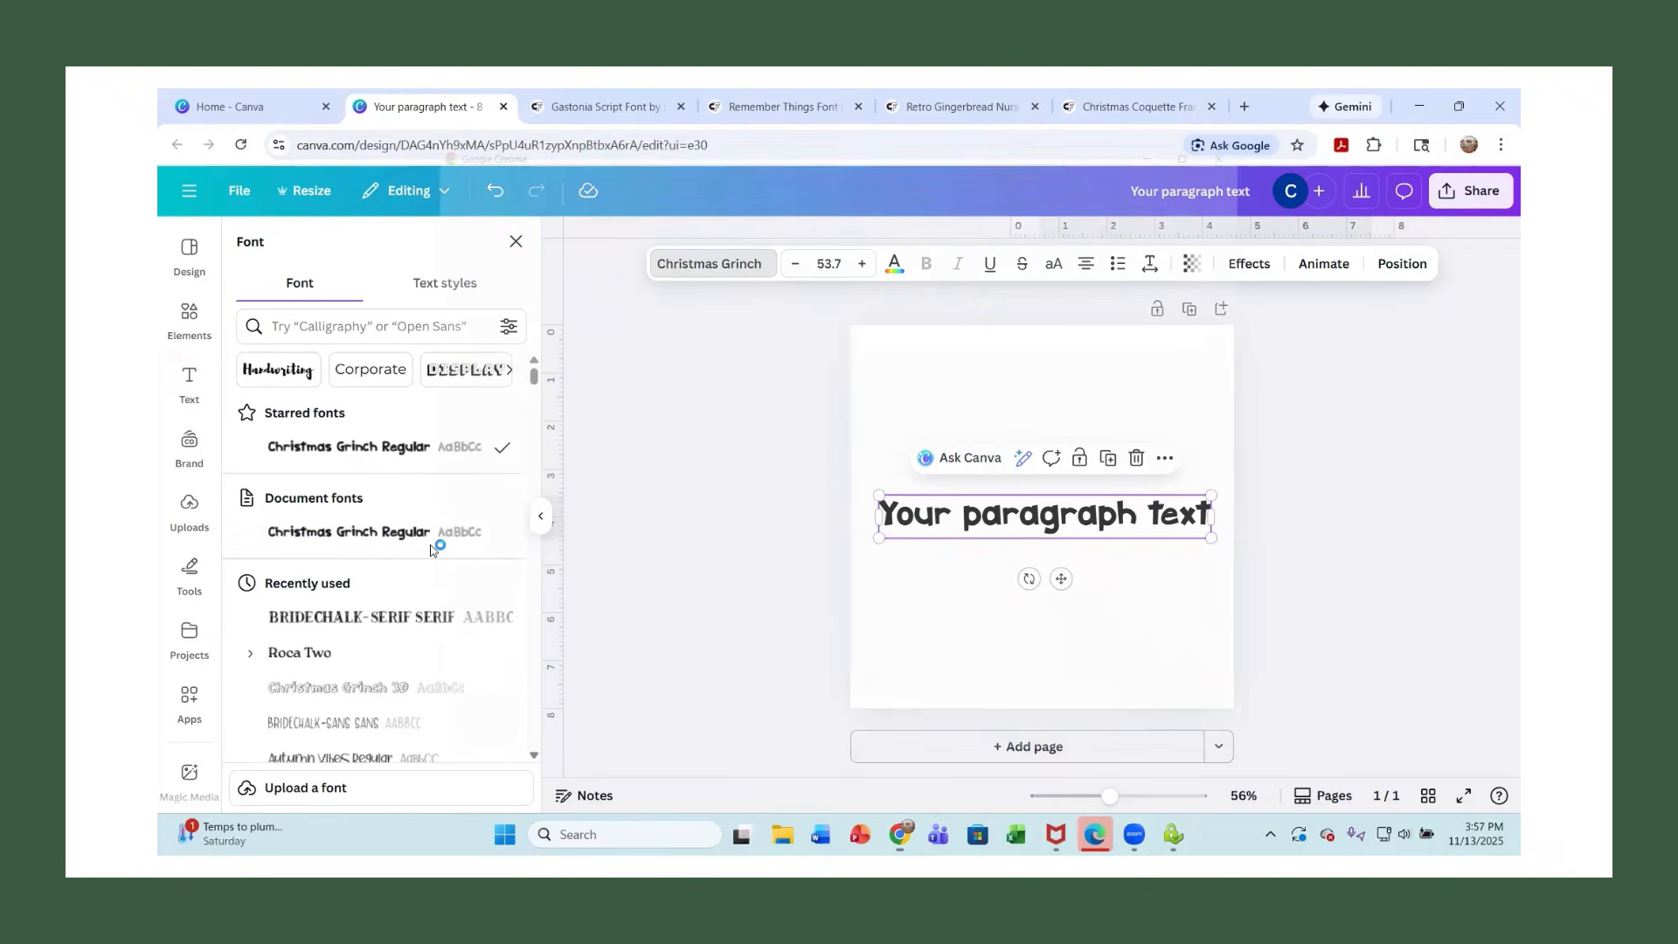
pyautogui.click(1273, 117)
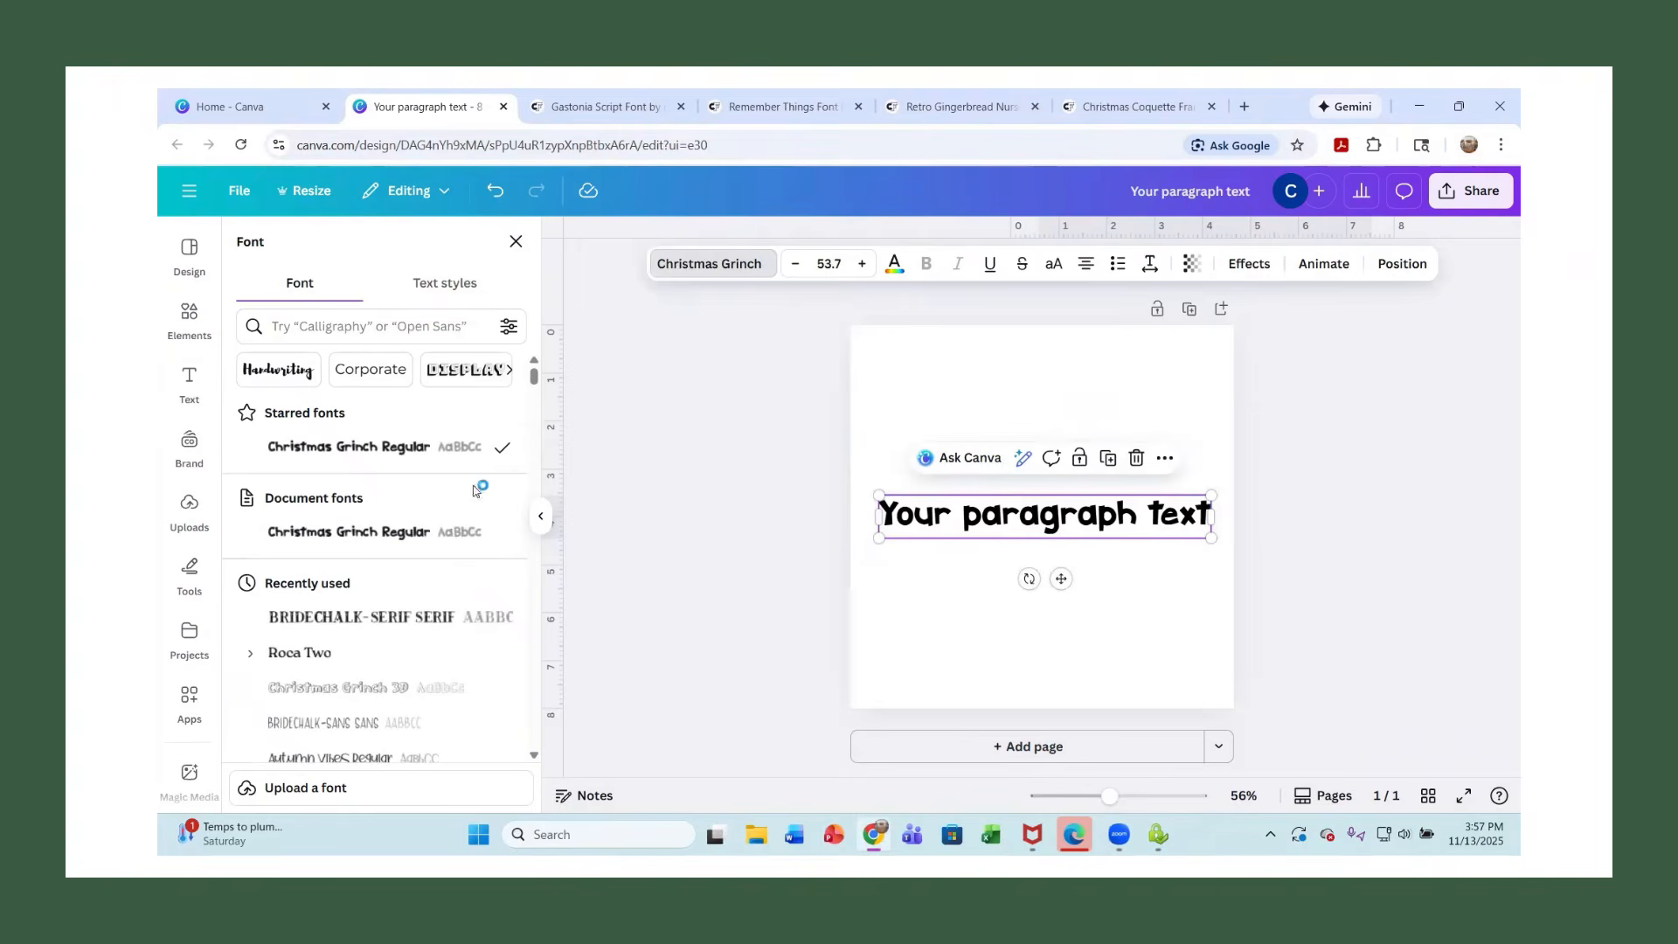
pyautogui.click(385, 537)
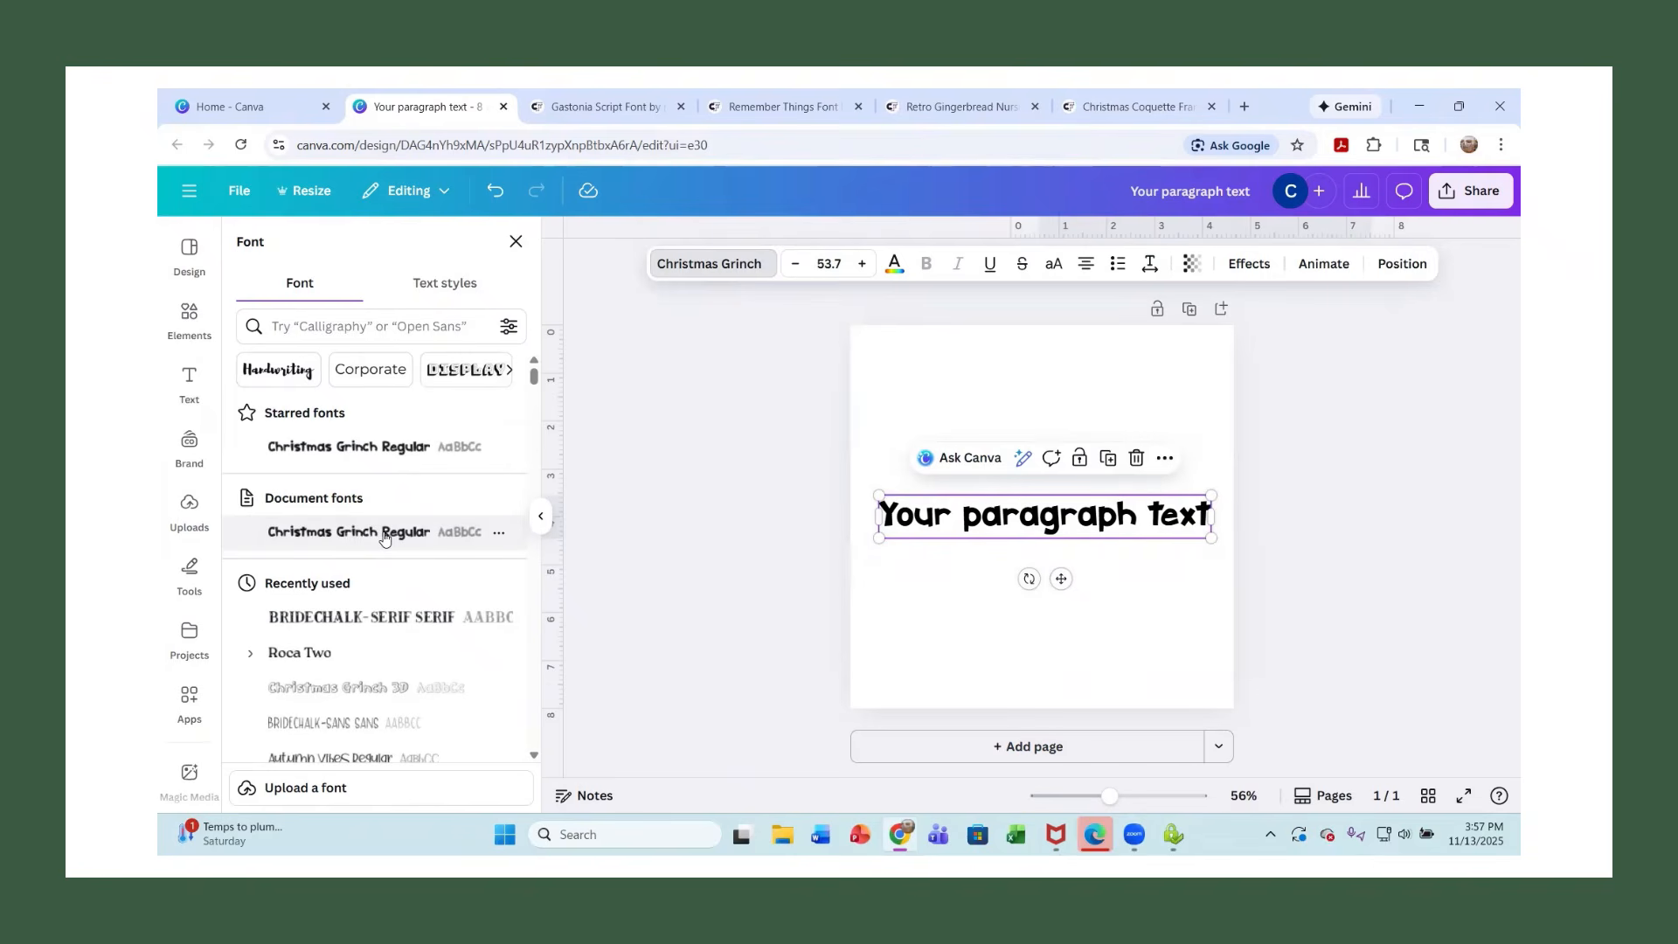
pyautogui.click(500, 538)
pyautogui.click(498, 532)
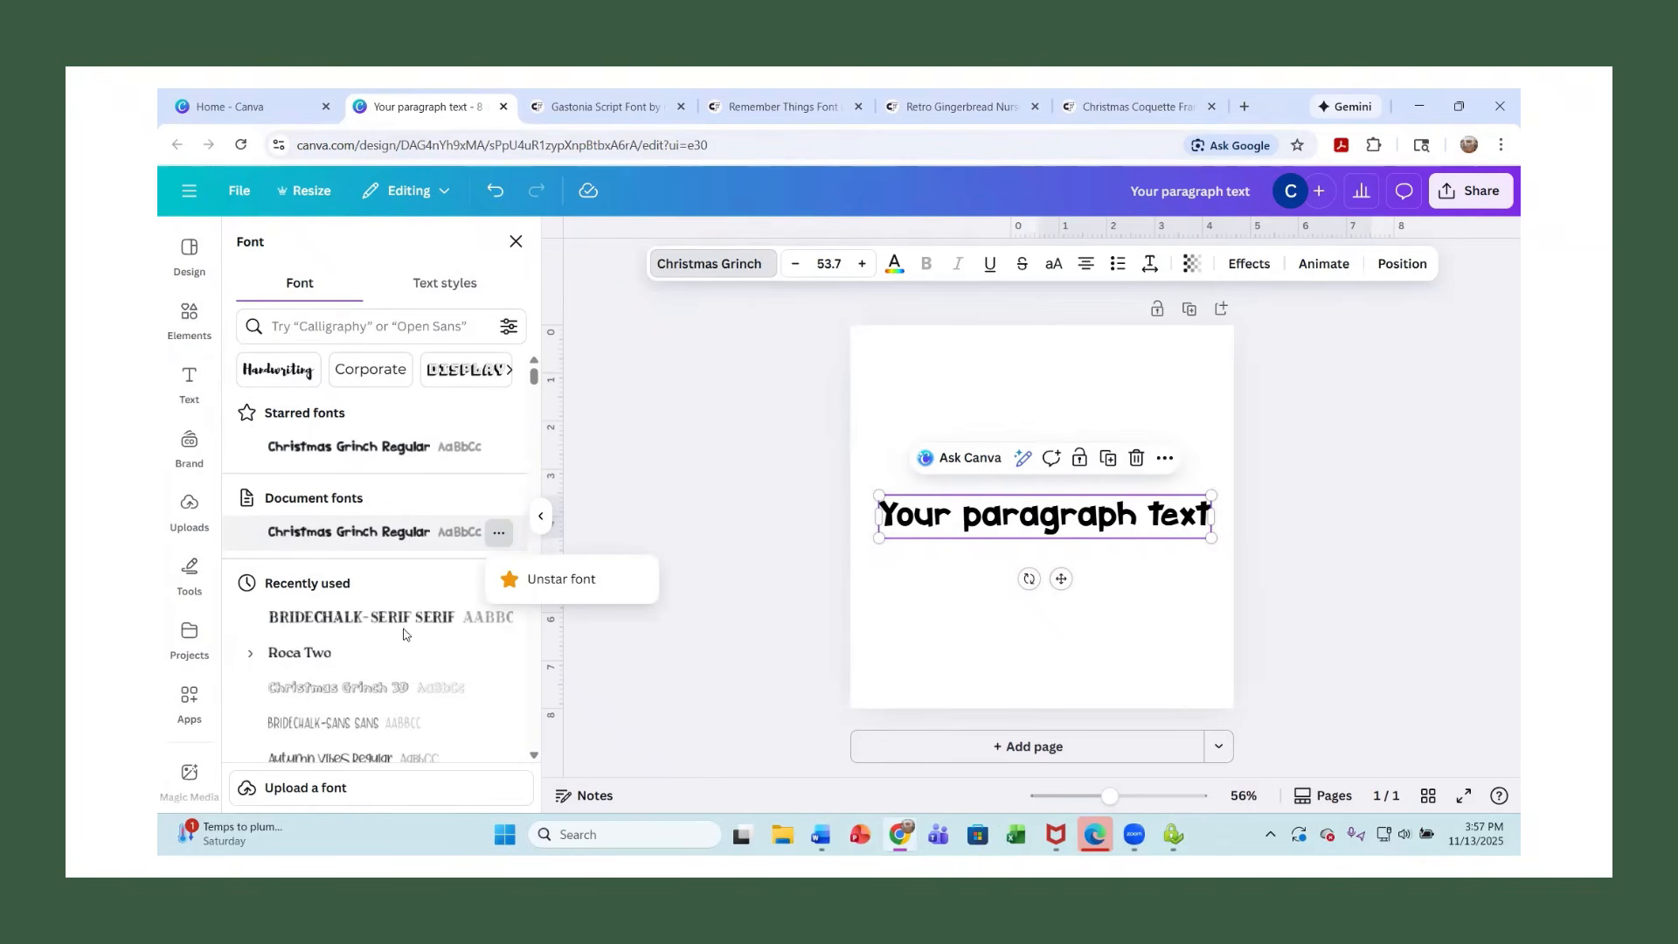
pyautogui.click(499, 618)
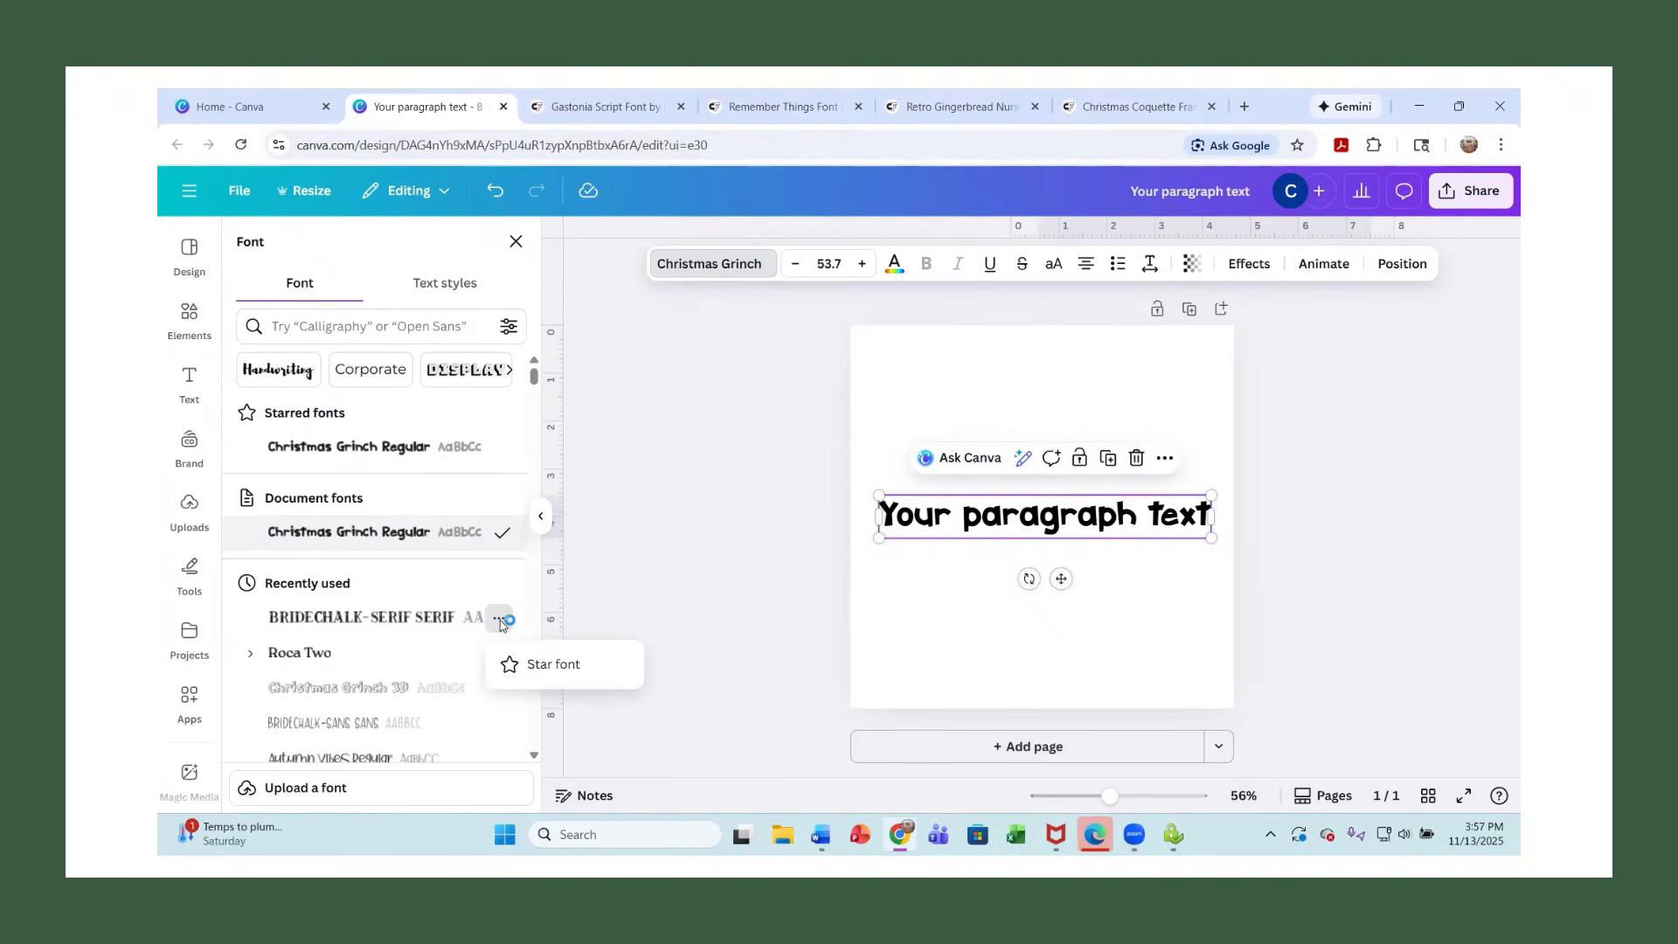
pyautogui.click(529, 666)
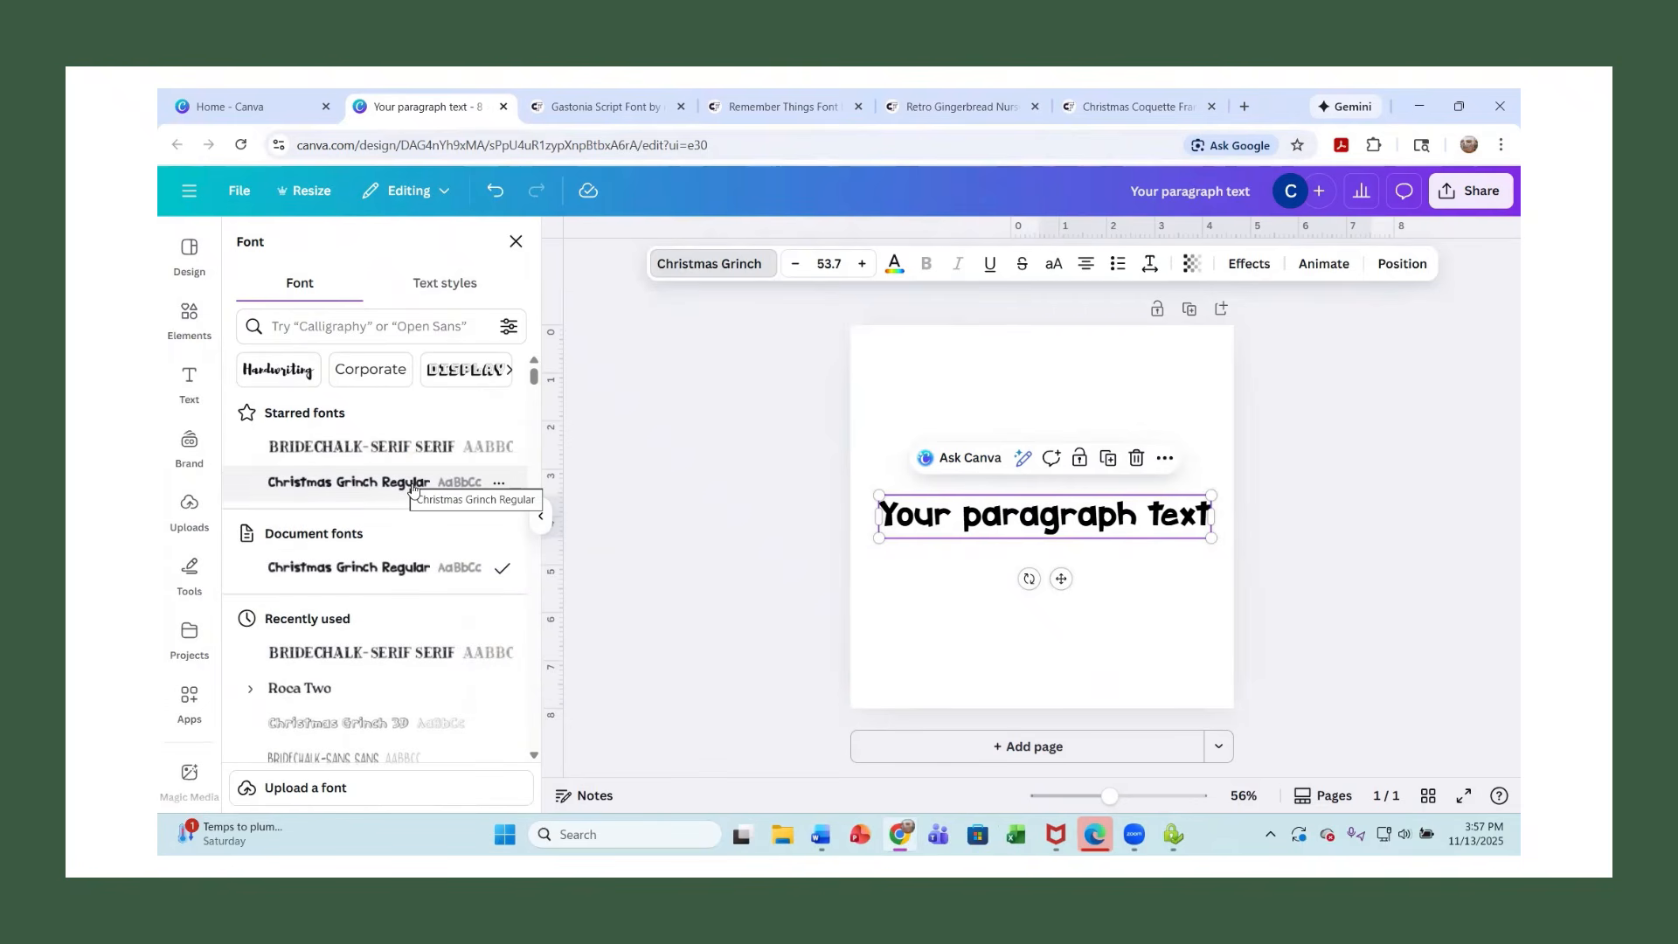
# Recolor the whole text with an orange-red gradient, then with the dark green gradient from the full default gradient set.
pyautogui.doubleClick(975, 528)
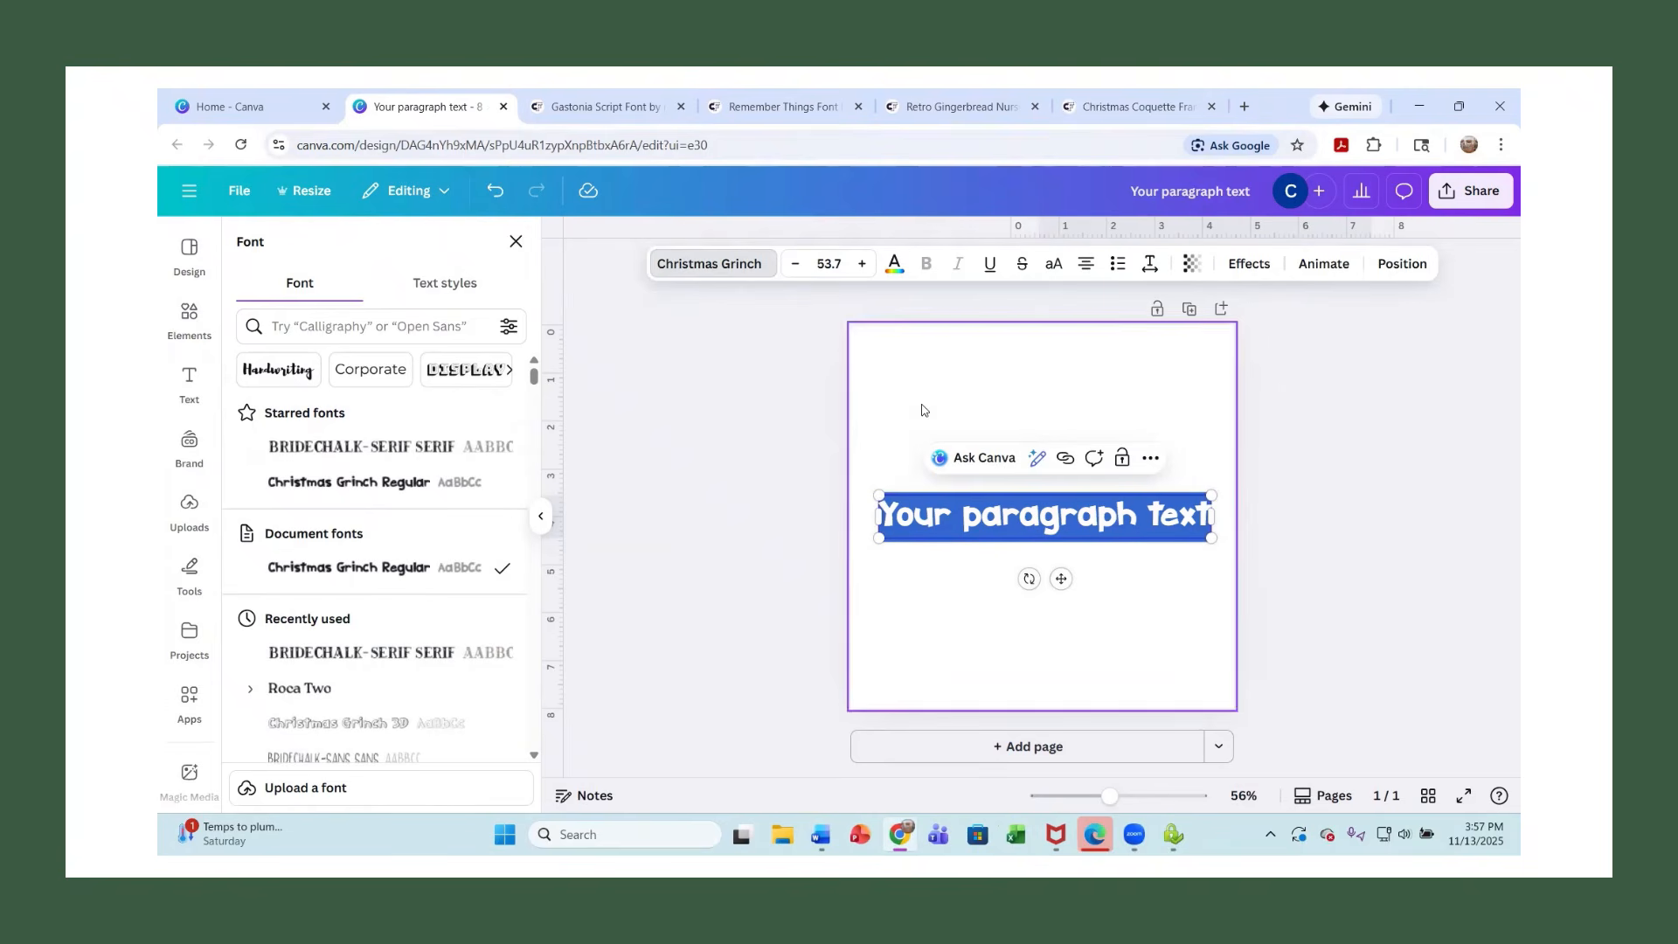
pyautogui.click(894, 264)
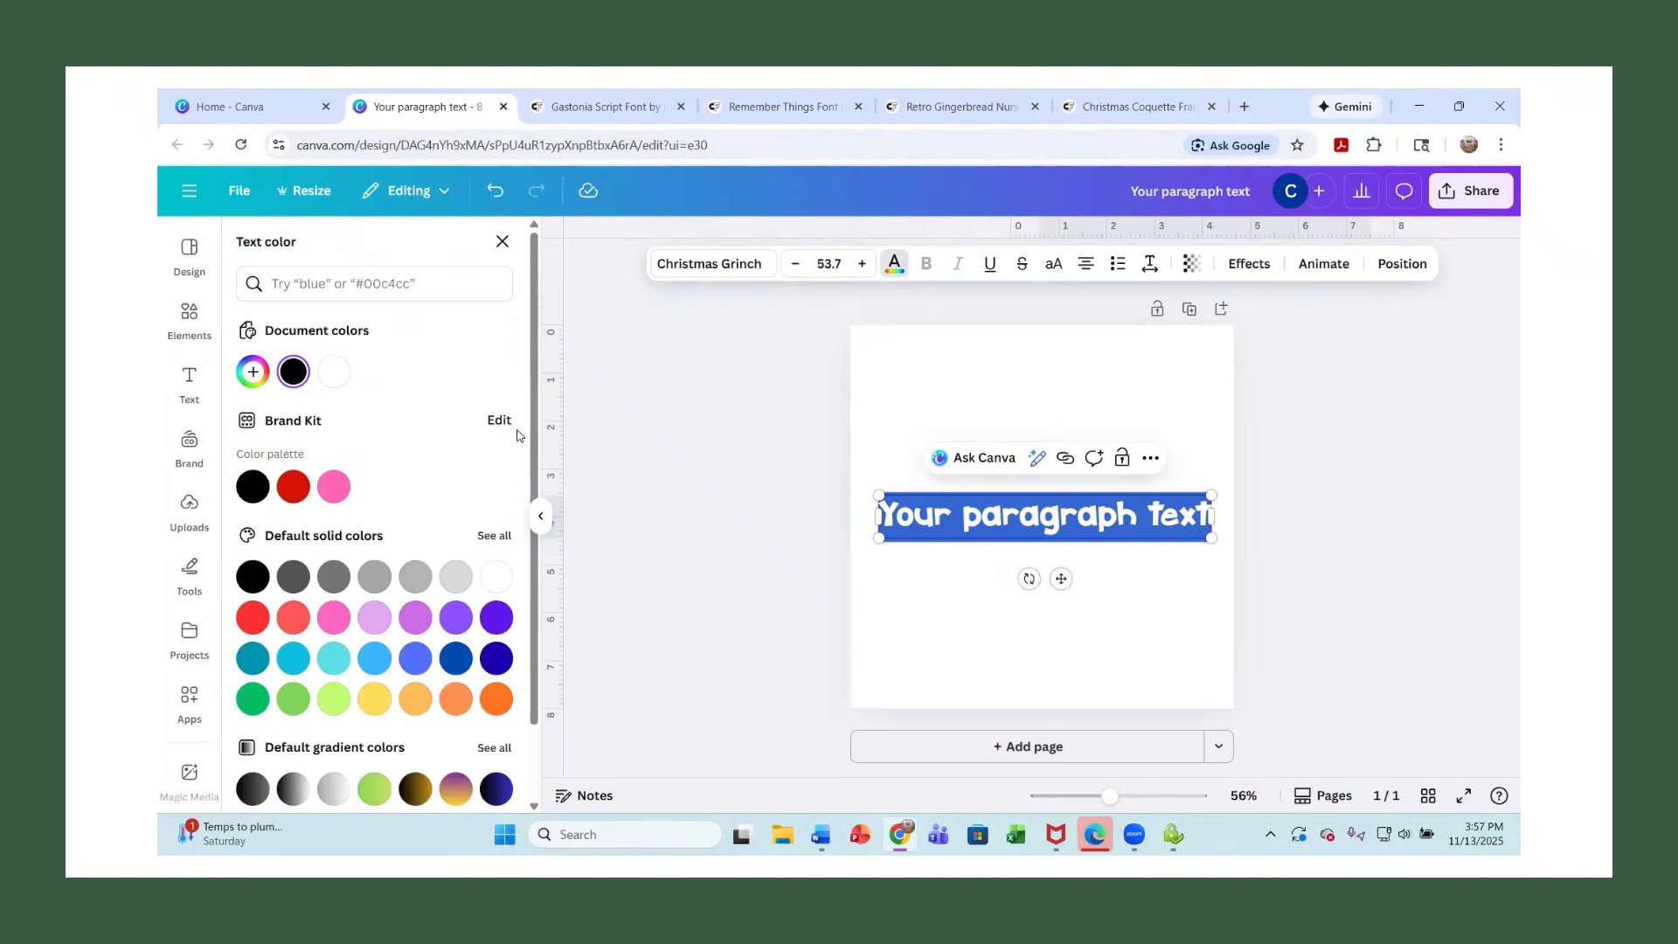
pyautogui.scroll(-1, 373, 432)
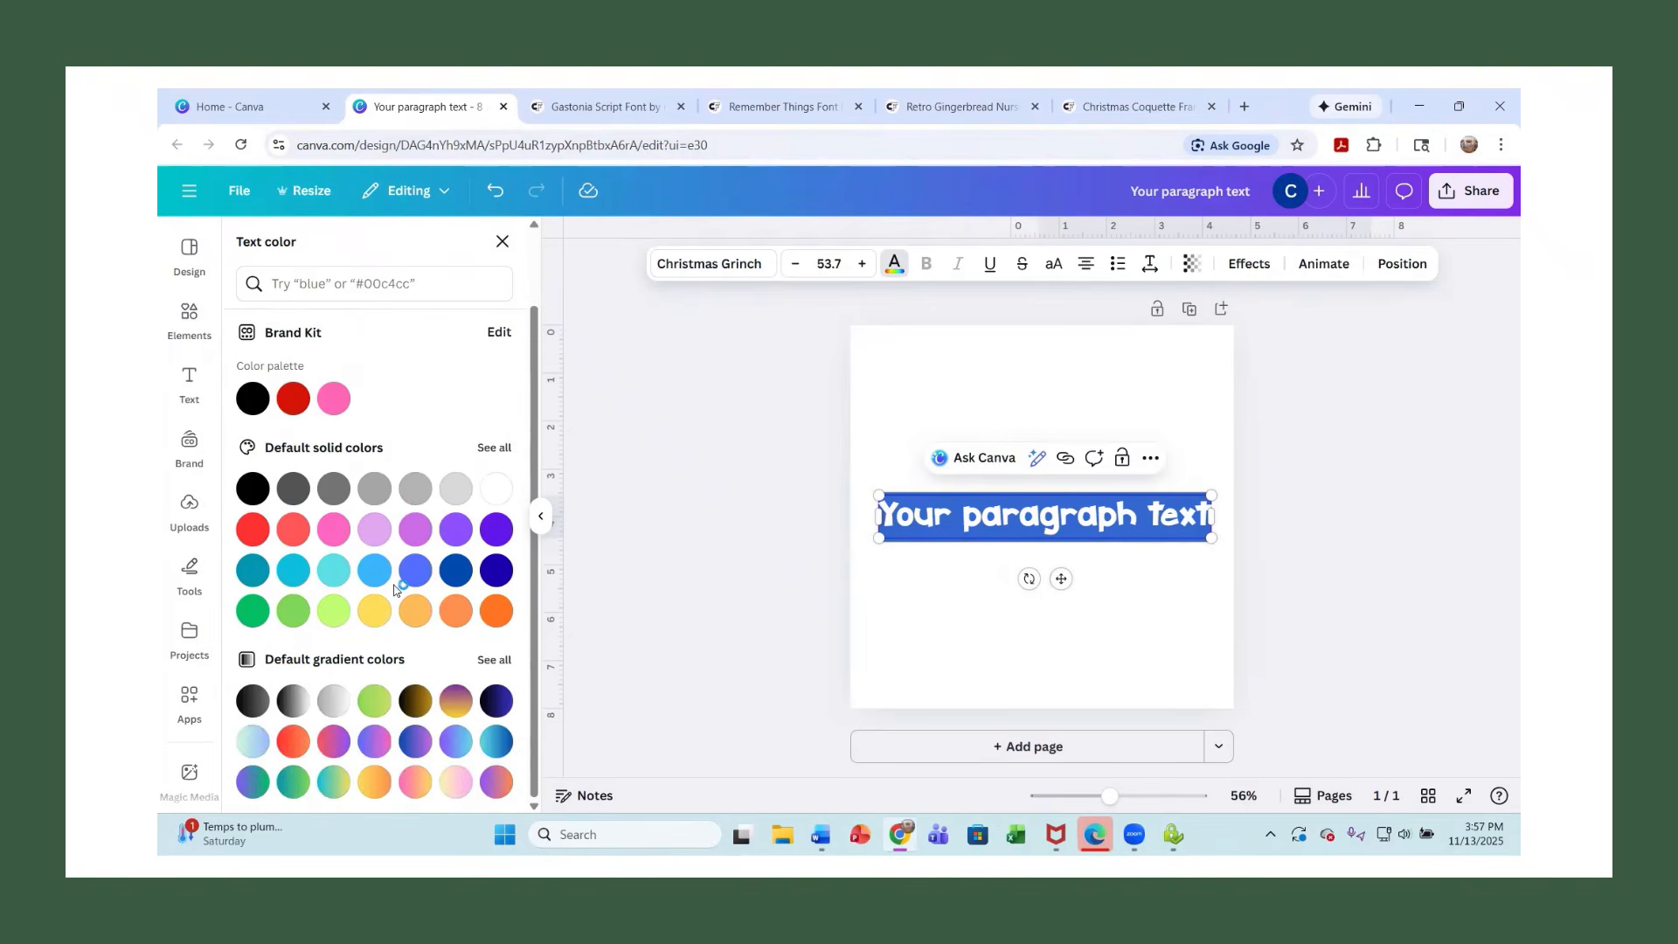
pyautogui.click(490, 662)
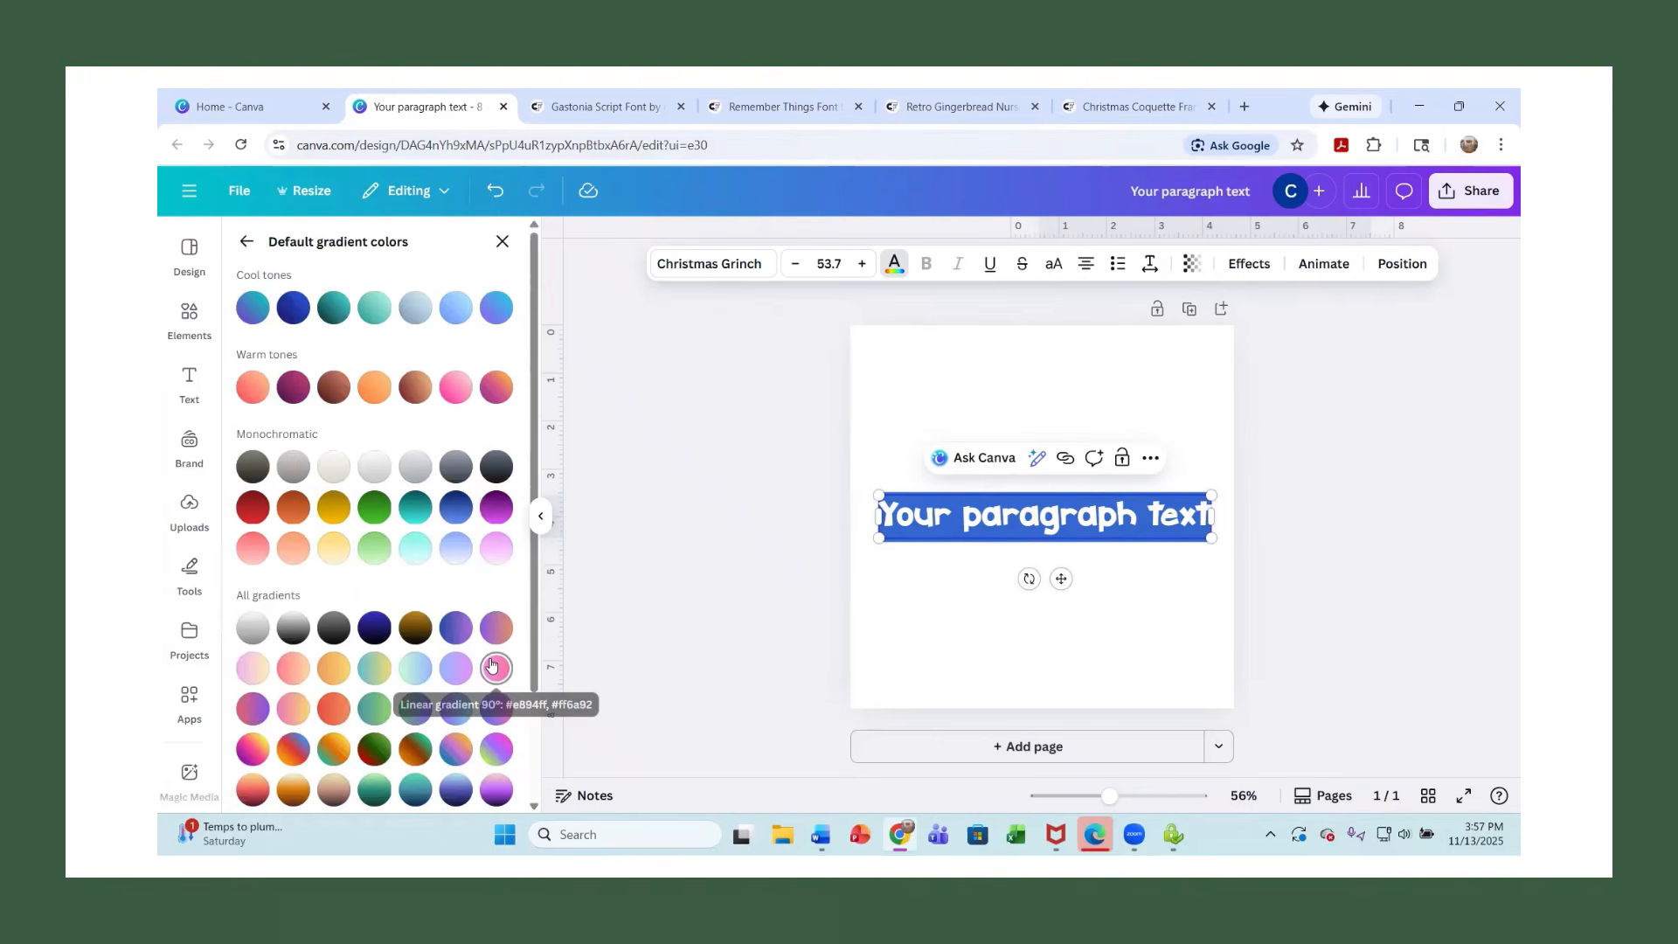
pyautogui.scroll(-2, 407, 587)
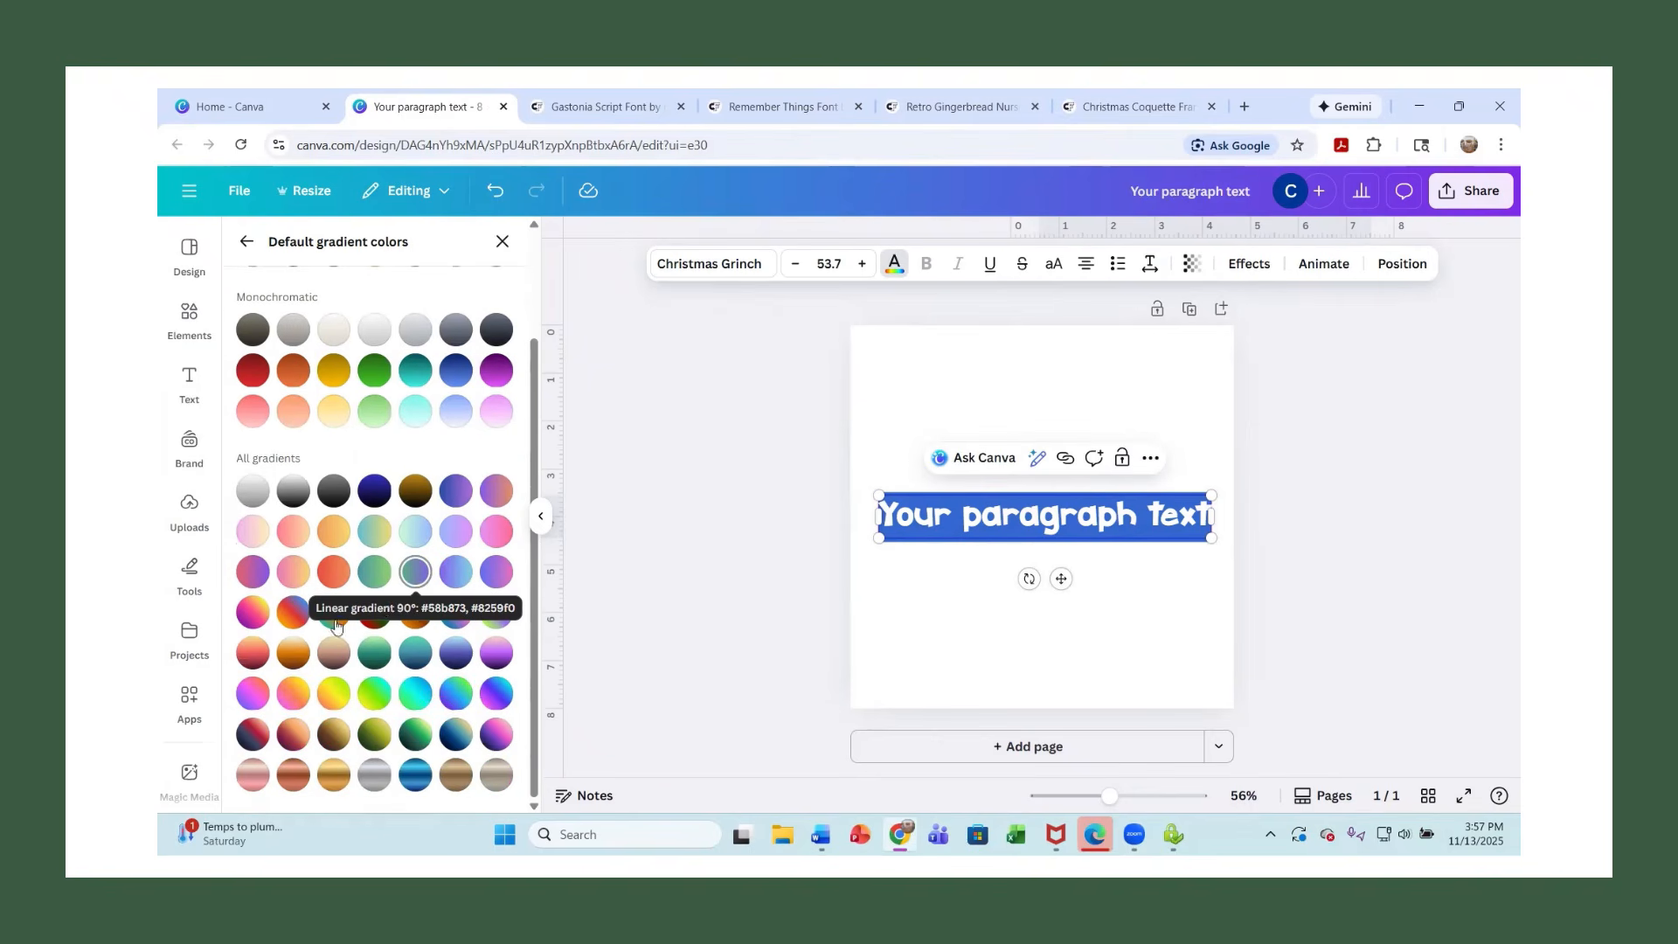
pyautogui.click(333, 576)
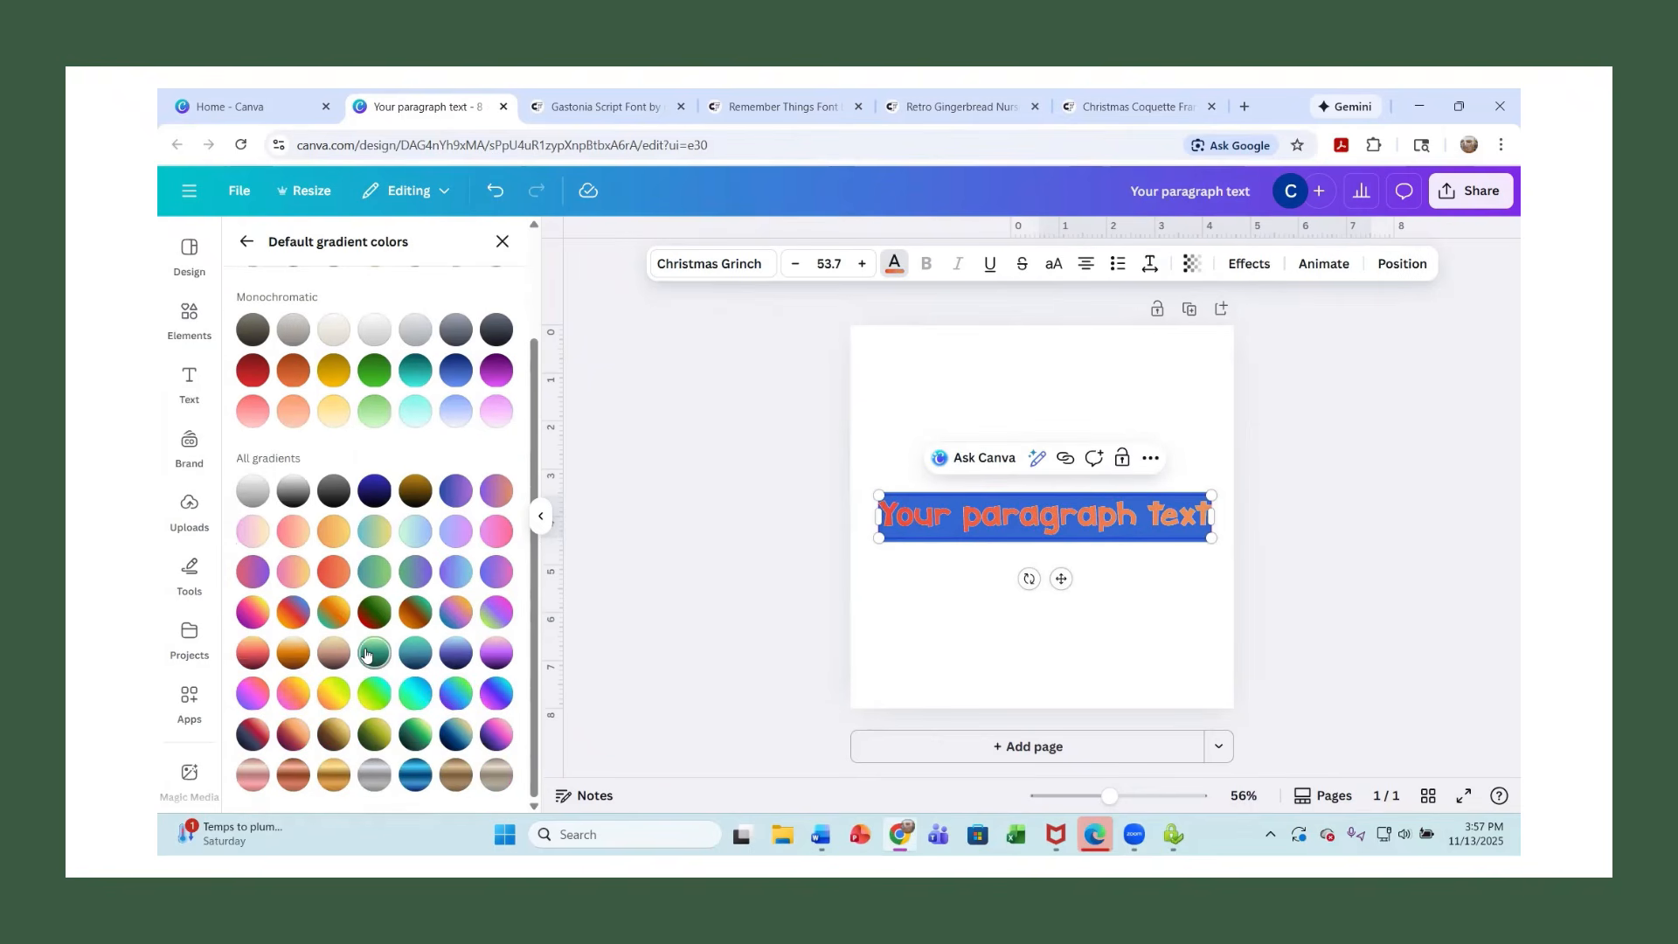
pyautogui.click(374, 653)
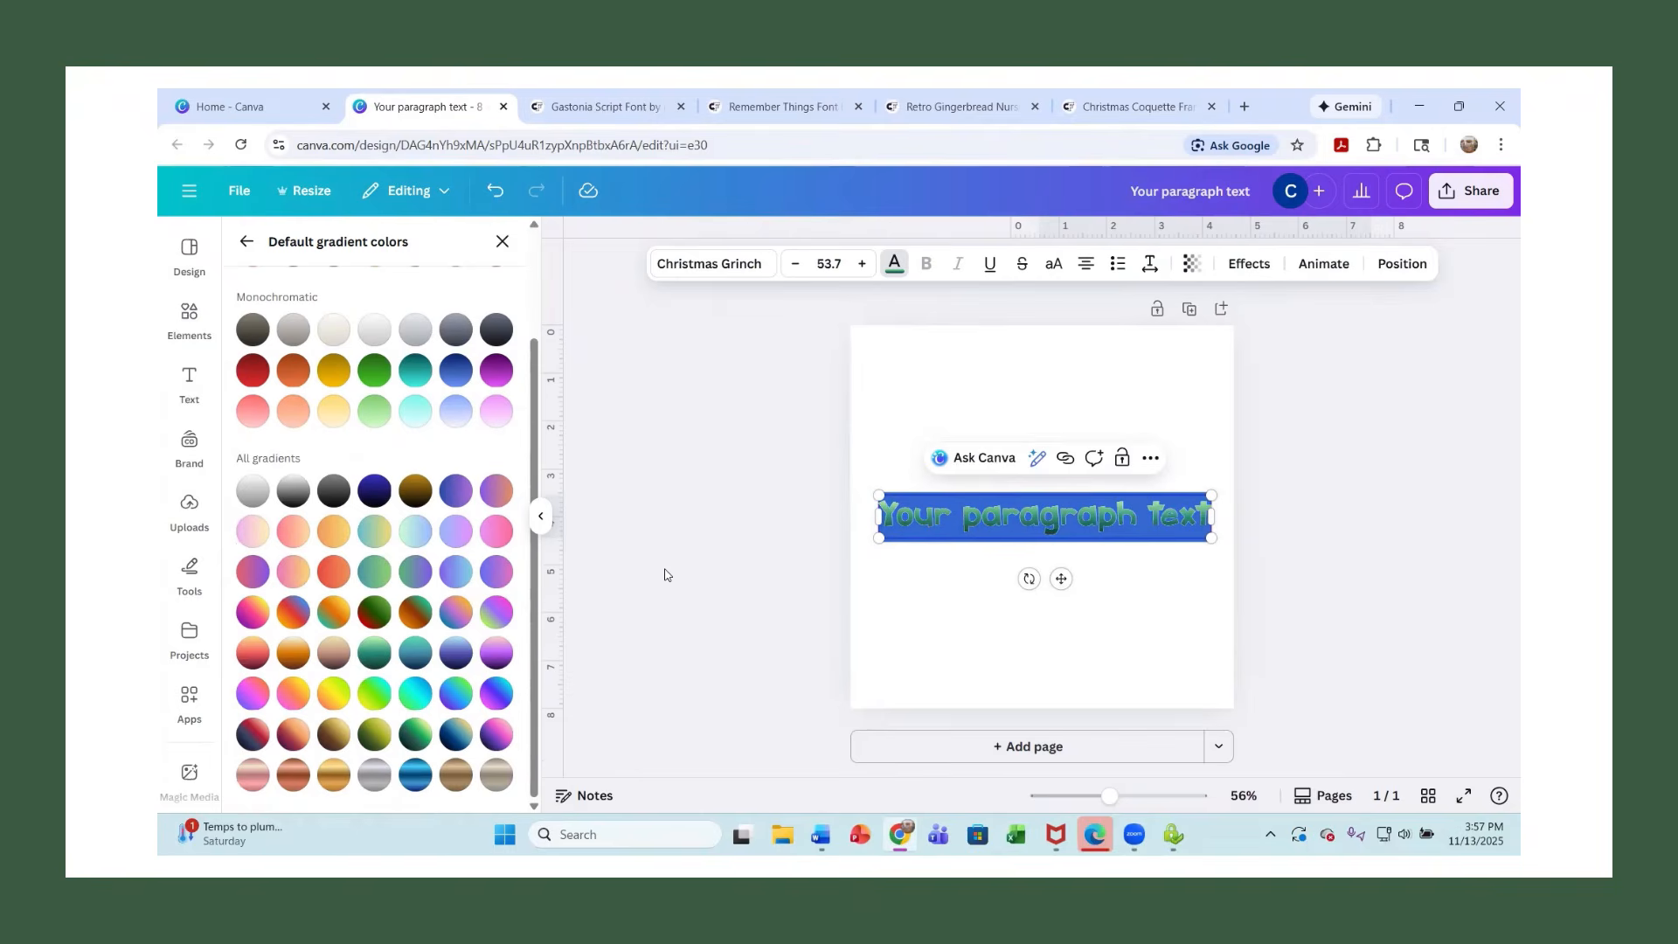
pyautogui.click(867, 594)
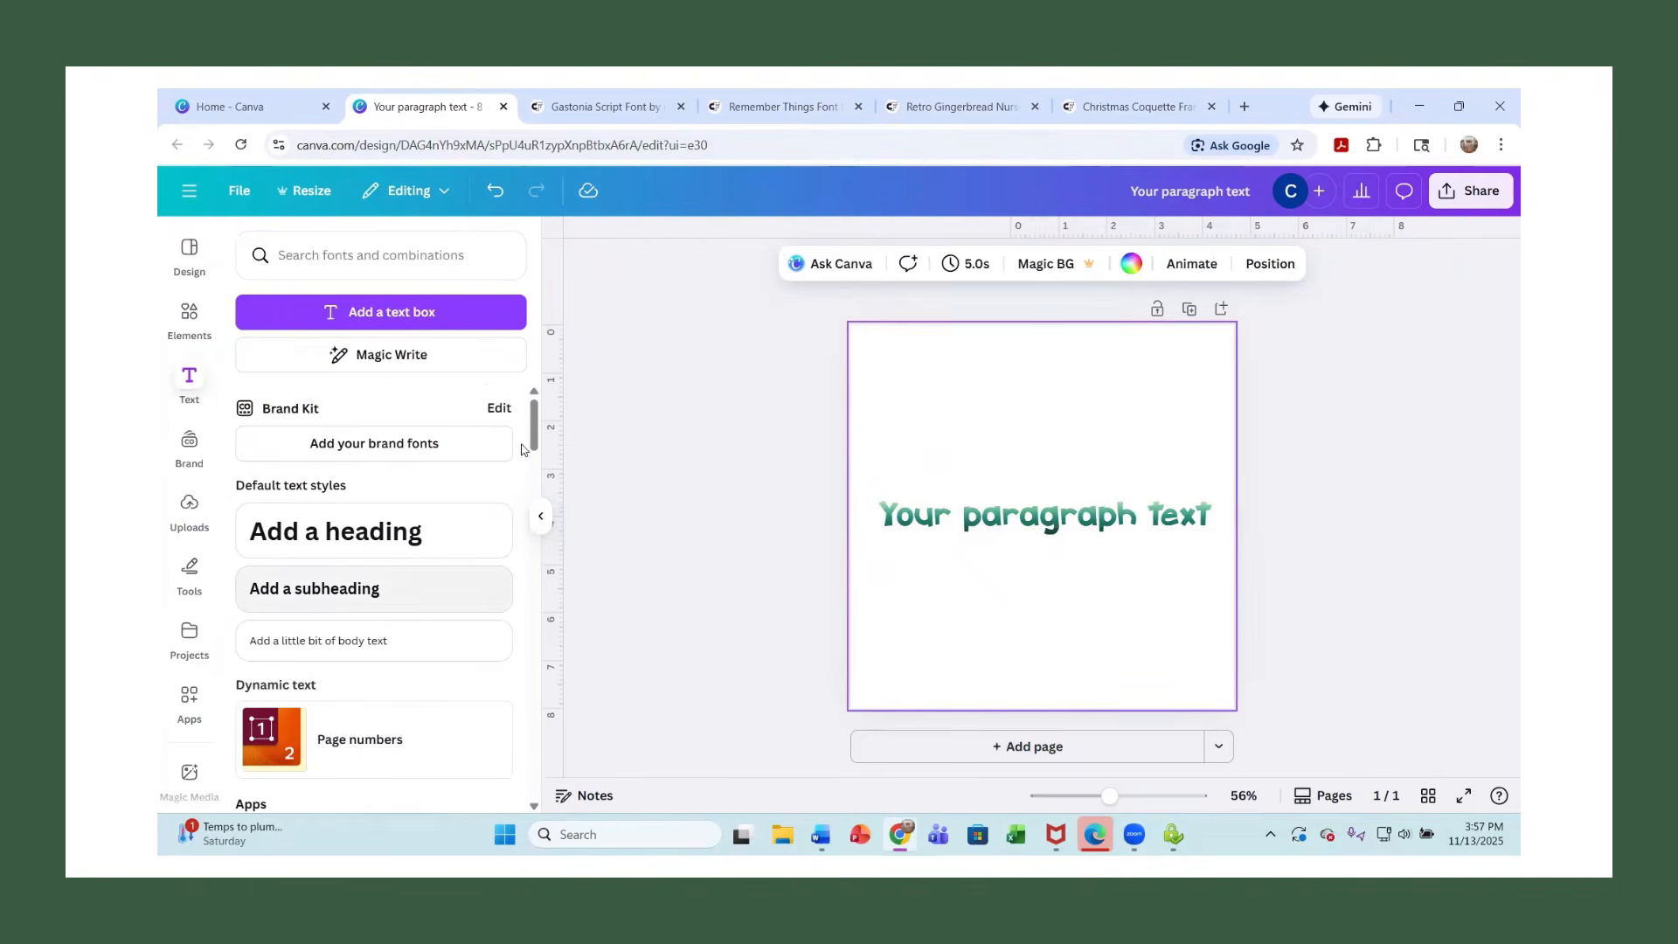
# Try several default gradients on the text, including silver, multicolor, green and dark blue, and finish with the dark purple monochromatic gradient.
pyautogui.click(1041, 512)
pyautogui.click(895, 265)
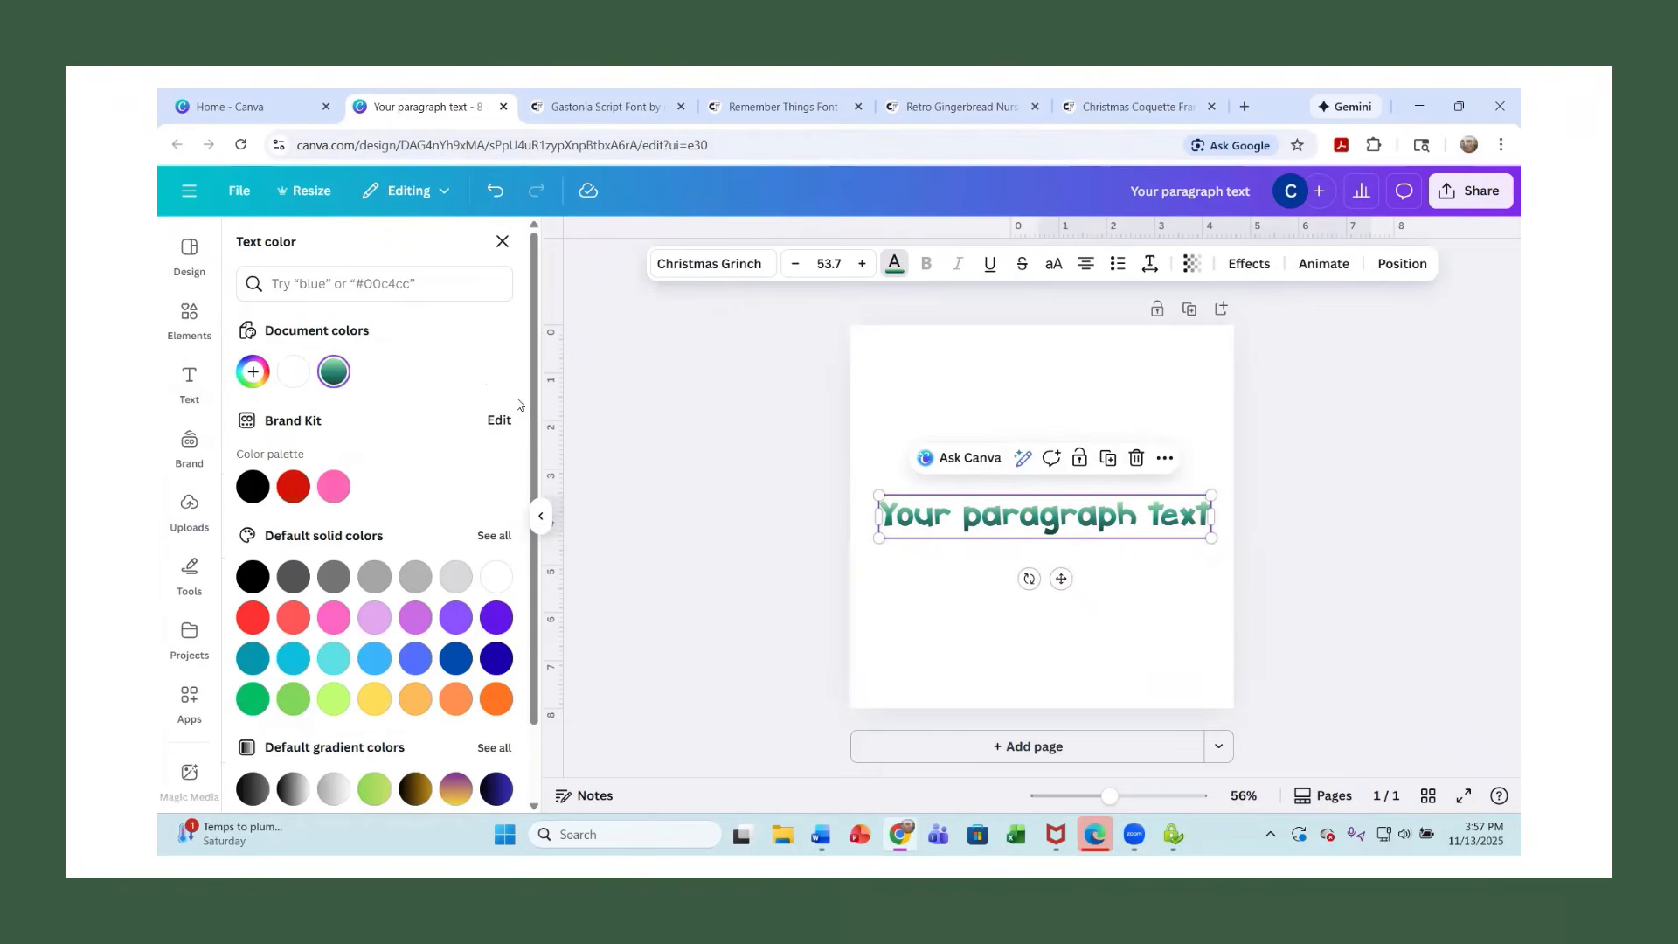
pyautogui.scroll(-1, 405, 513)
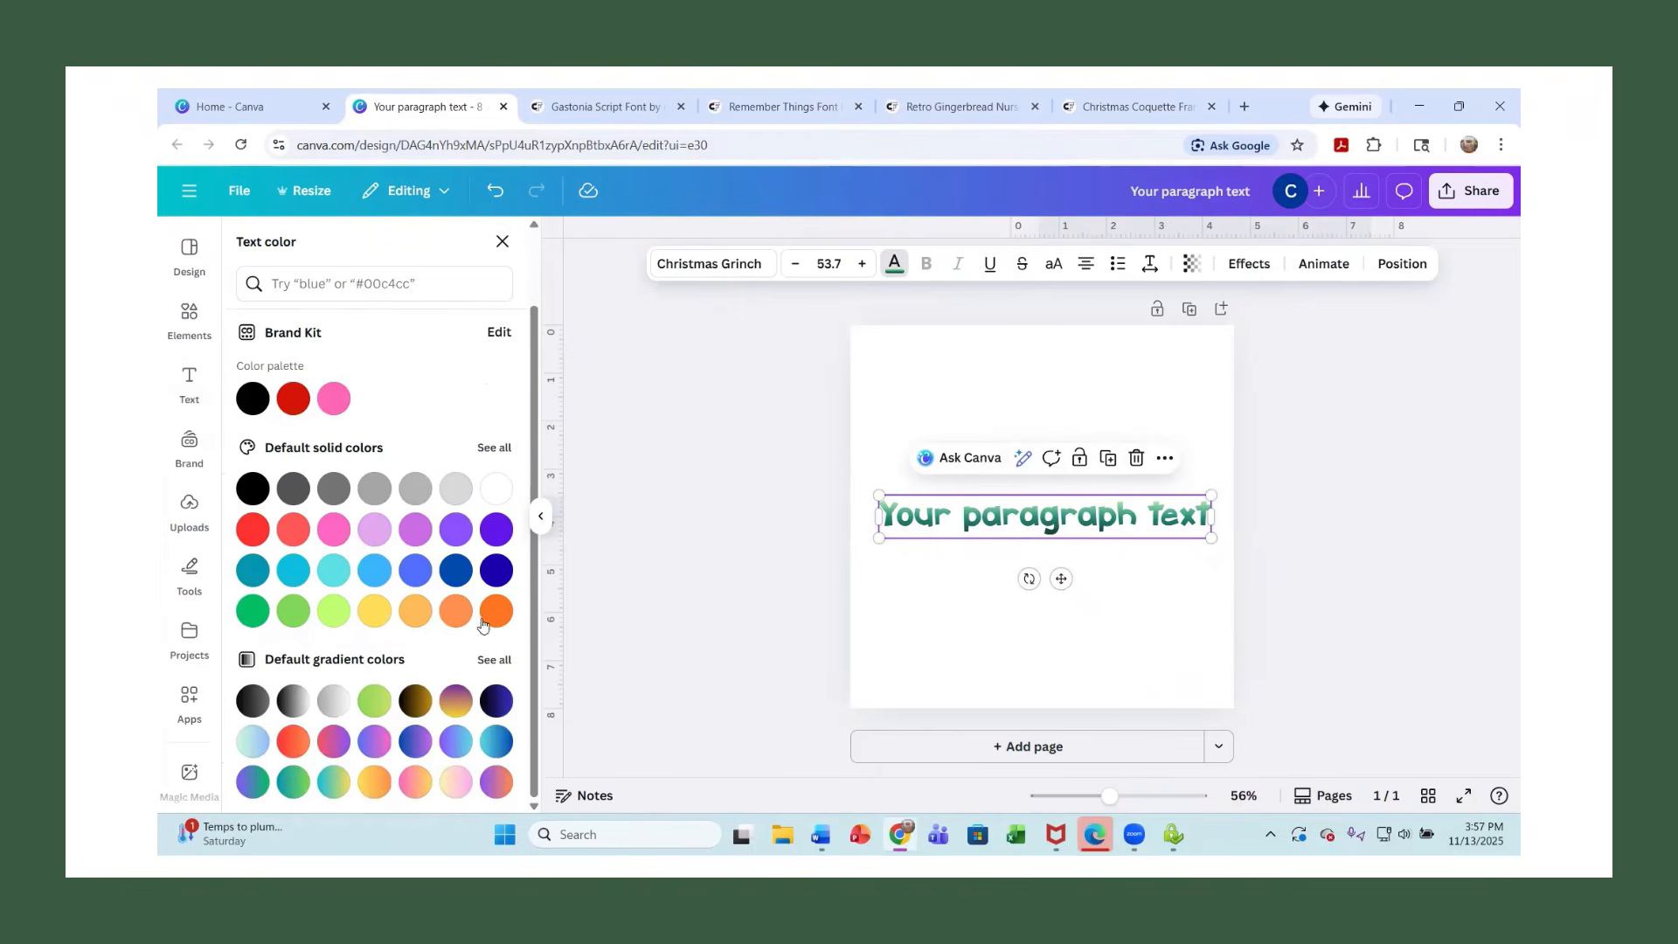
pyautogui.click(494, 657)
pyautogui.scroll(-3, 423, 576)
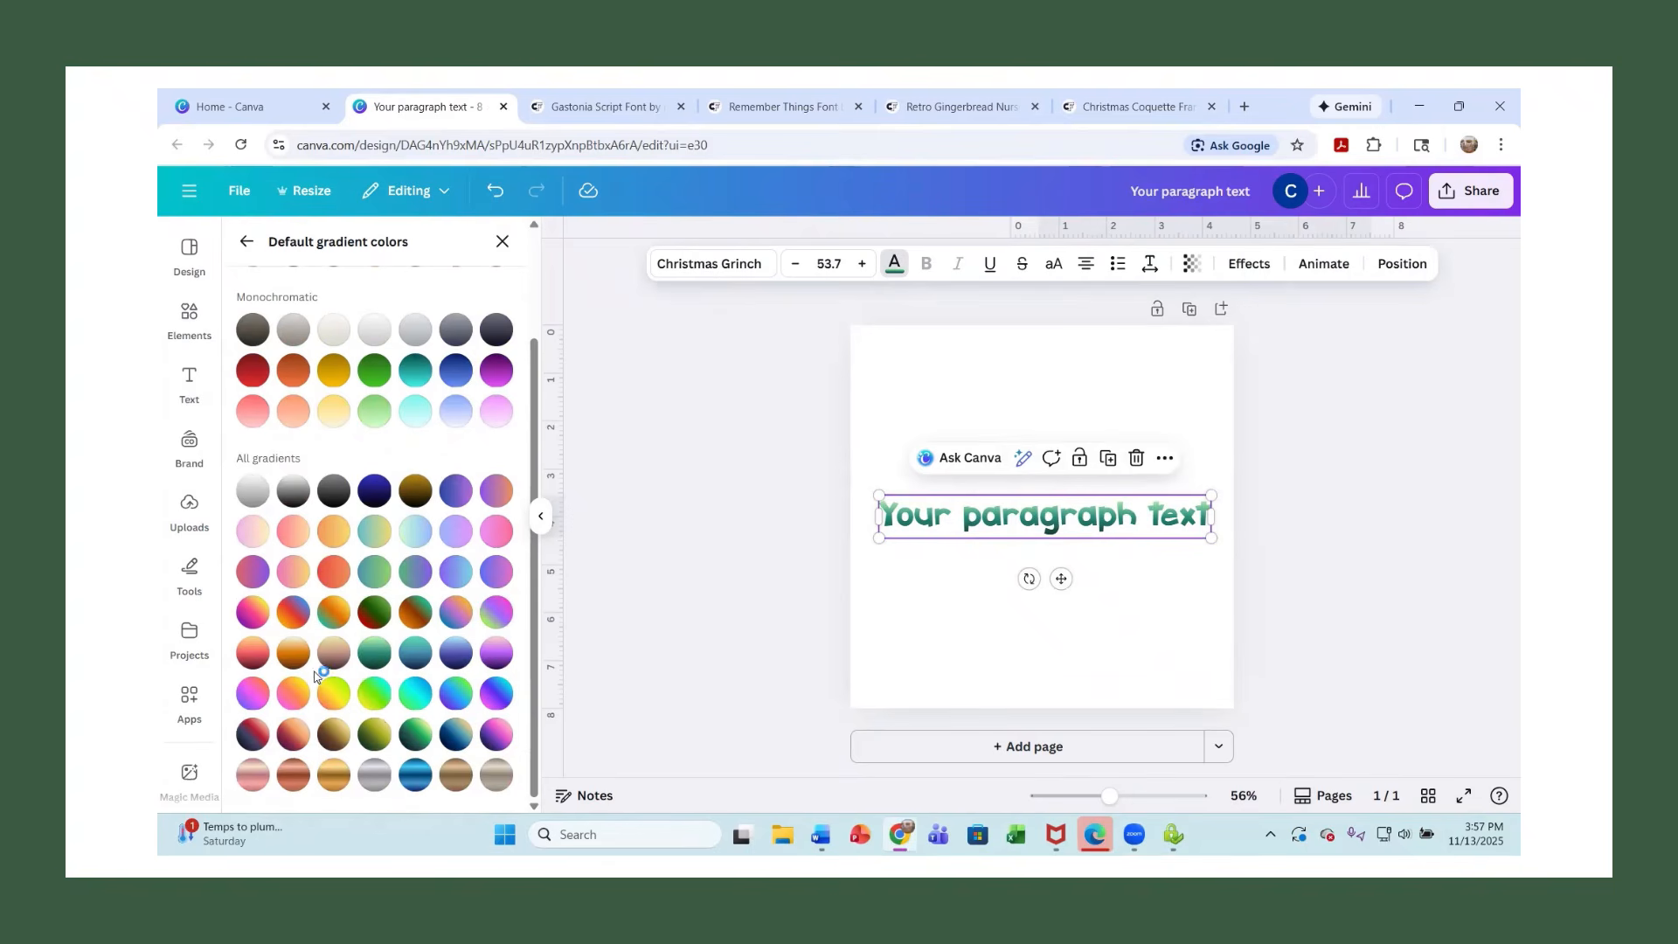
pyautogui.click(294, 737)
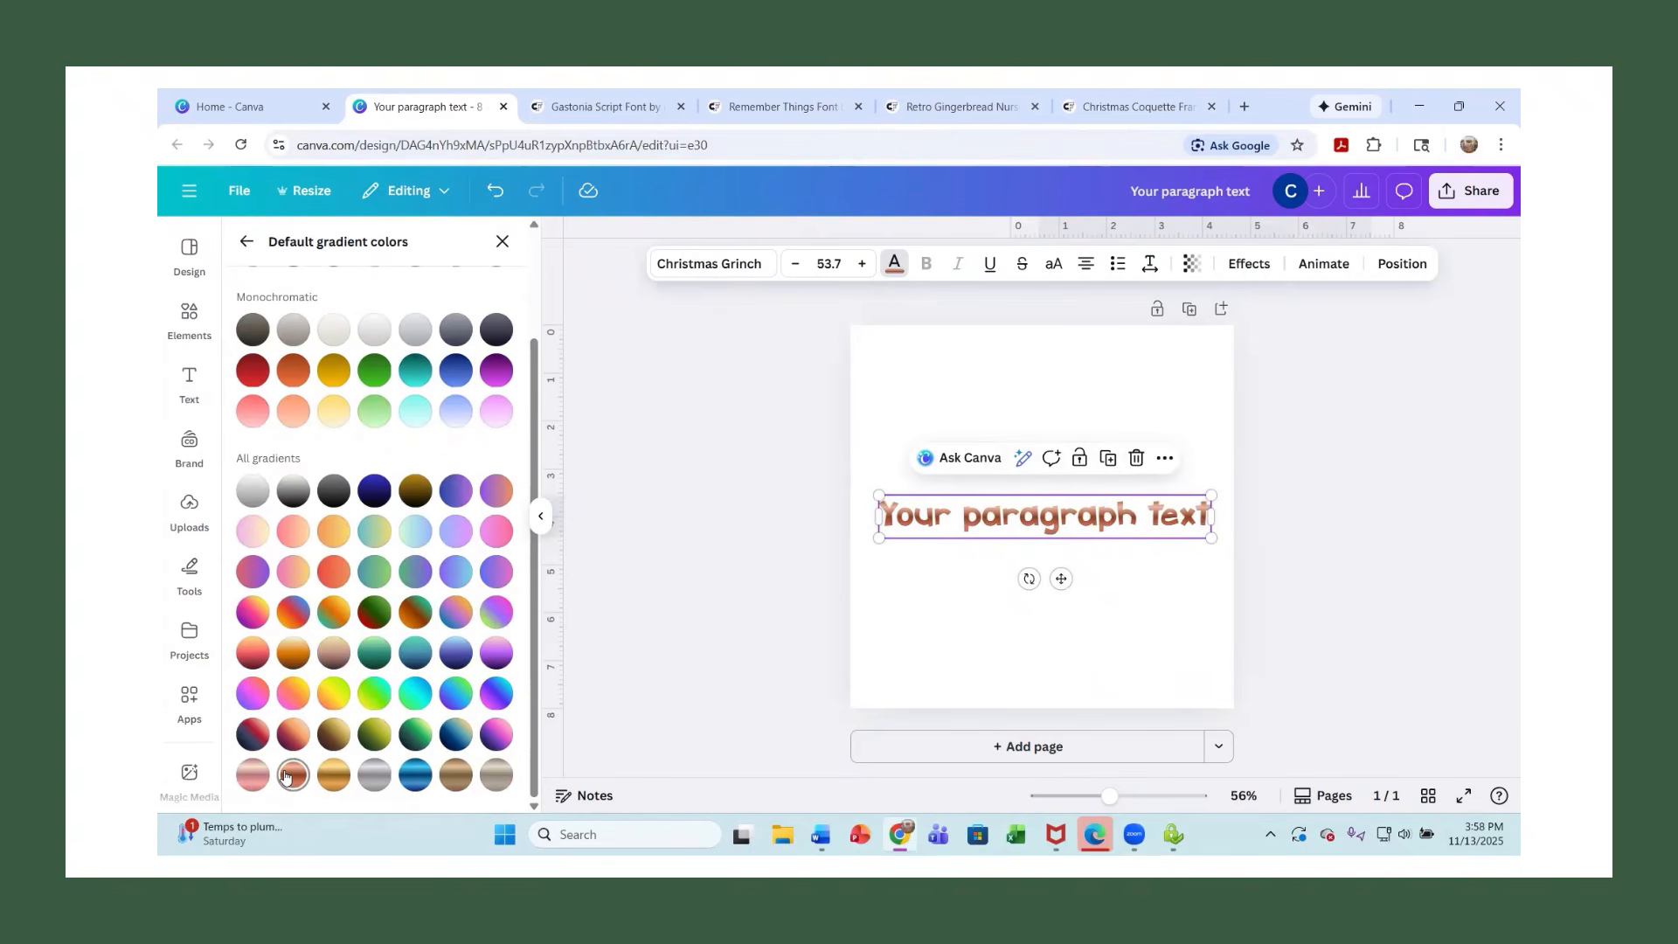
pyautogui.click(261, 494)
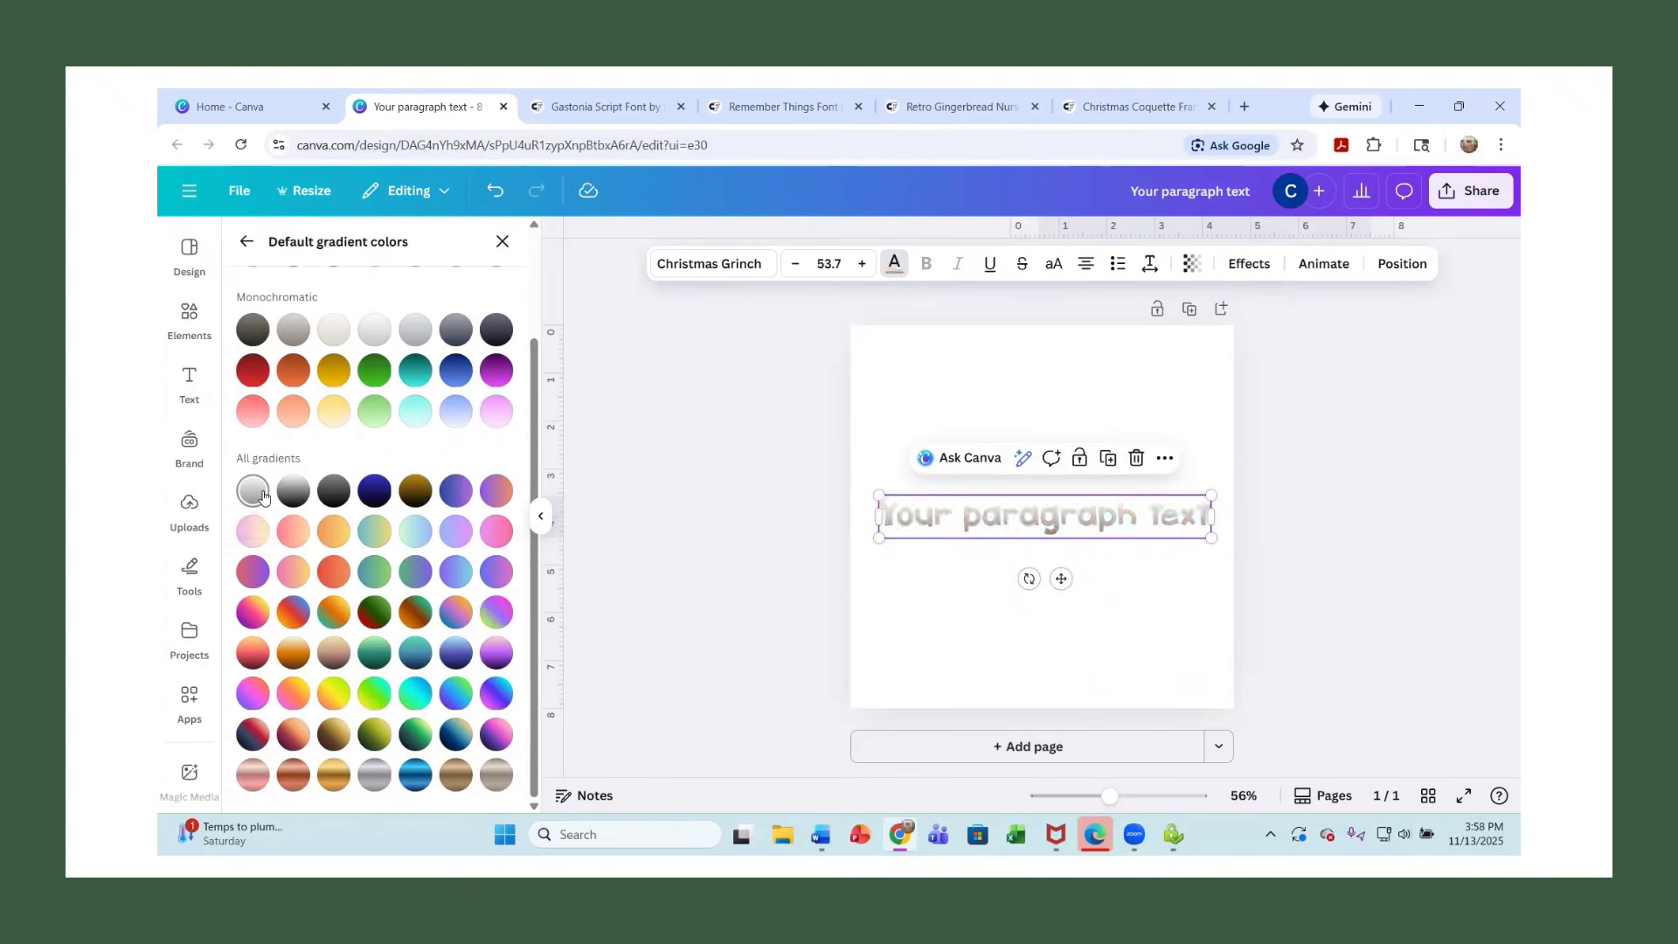
pyautogui.click(334, 612)
pyautogui.scroll(2, 348, 454)
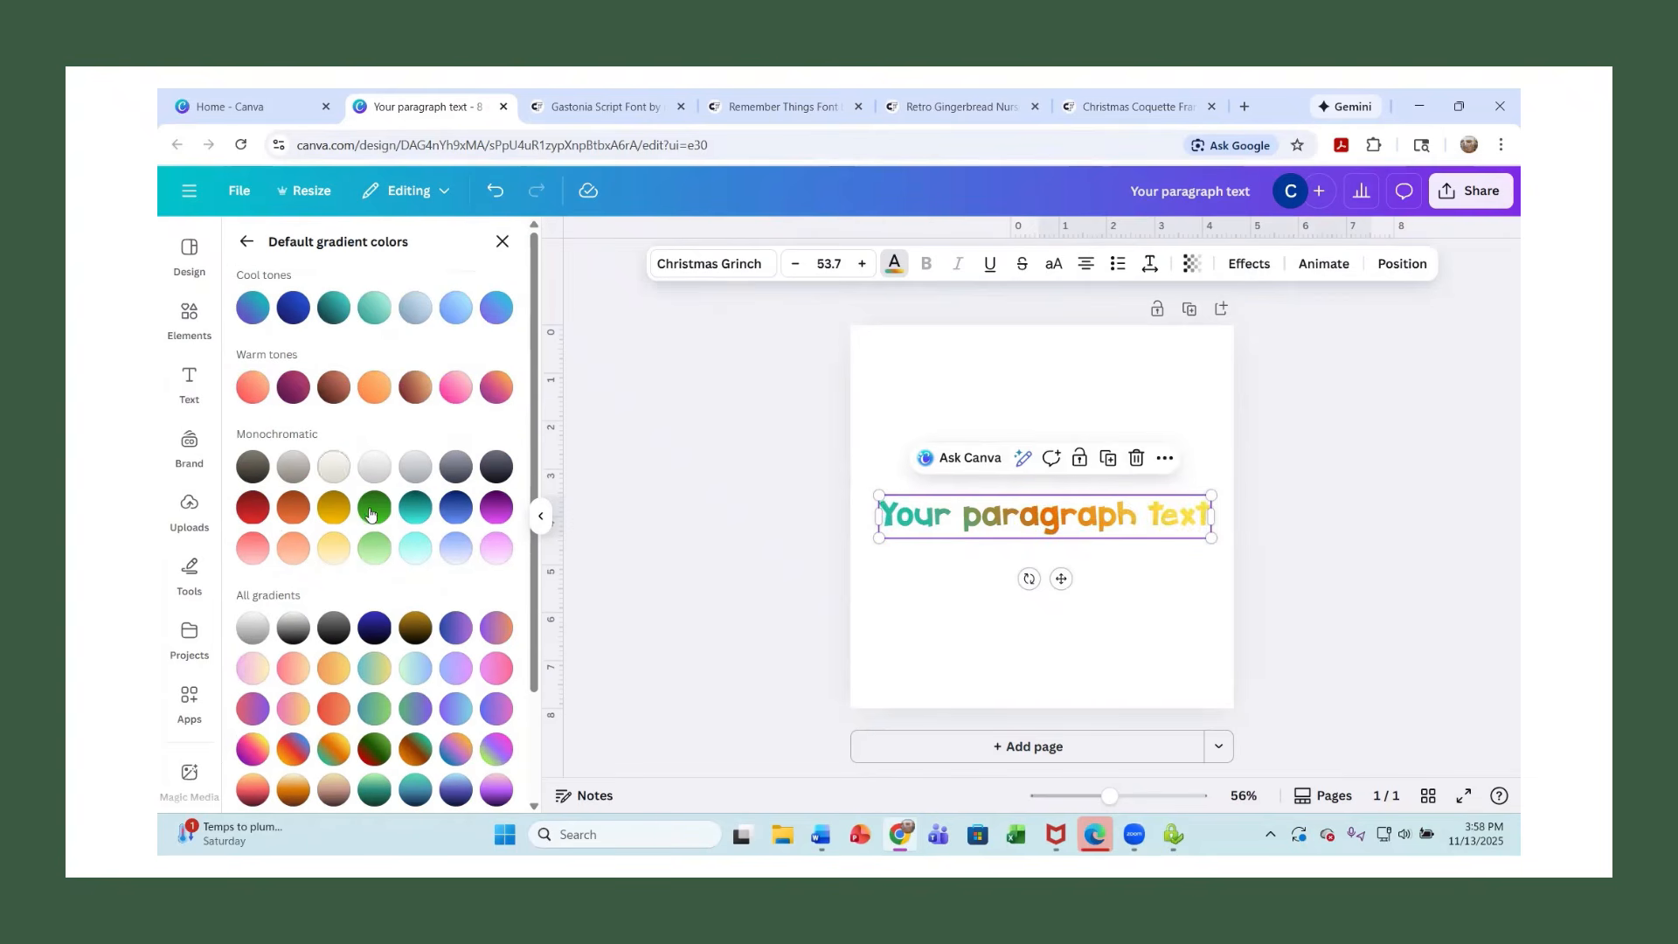
pyautogui.click(371, 514)
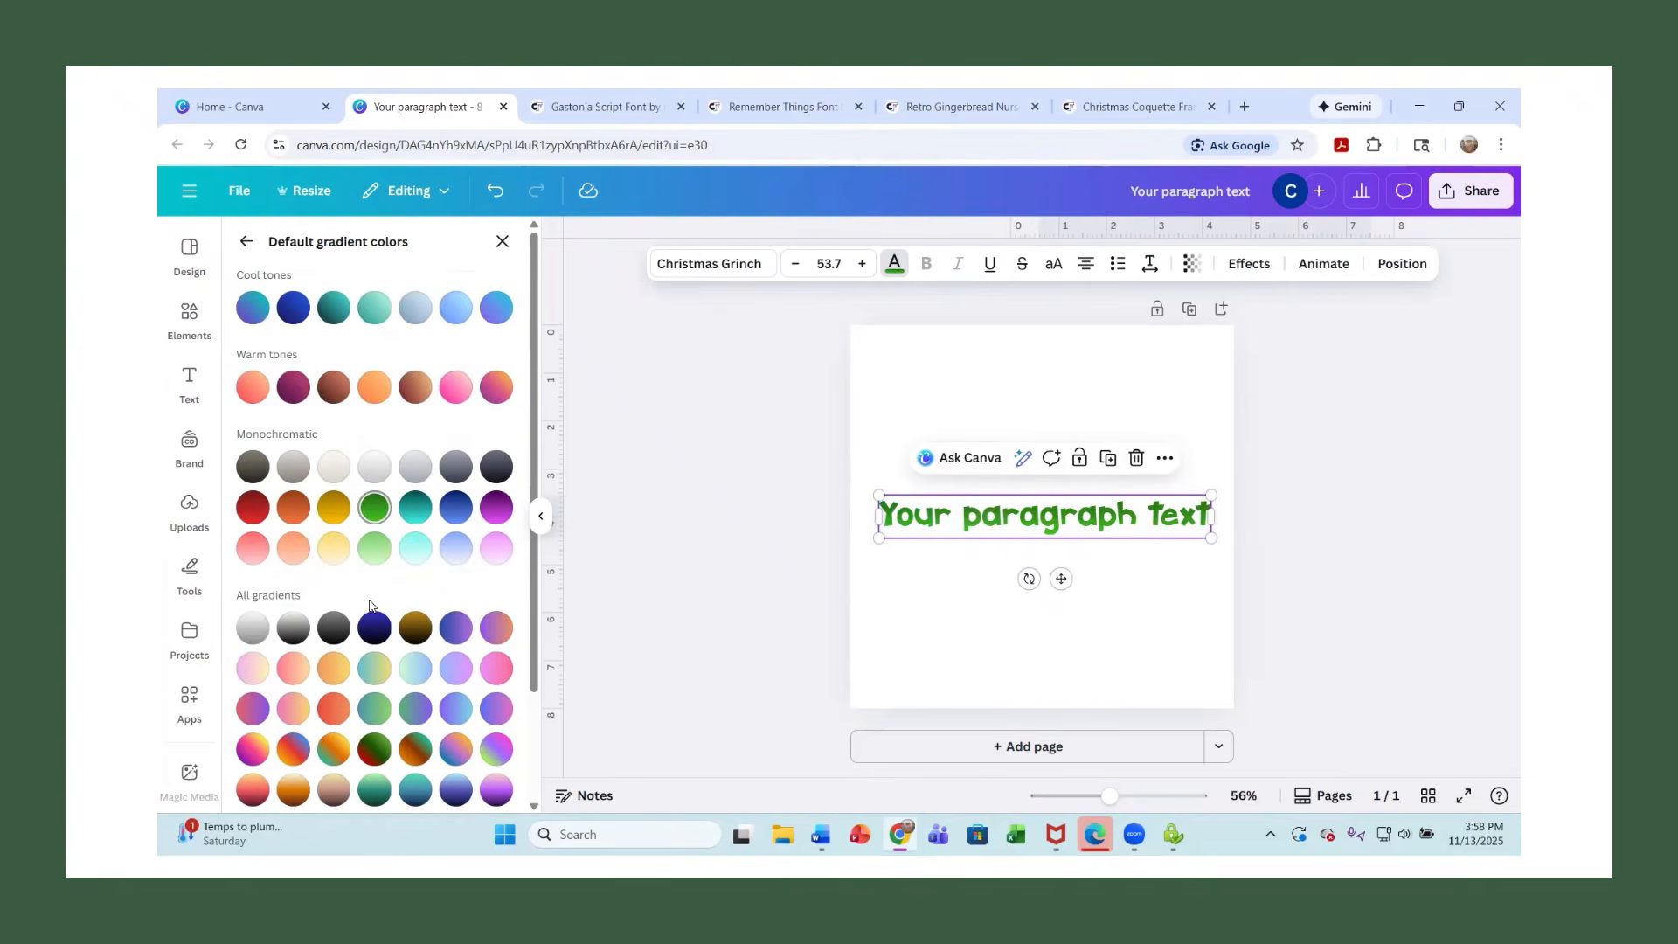
pyautogui.click(375, 628)
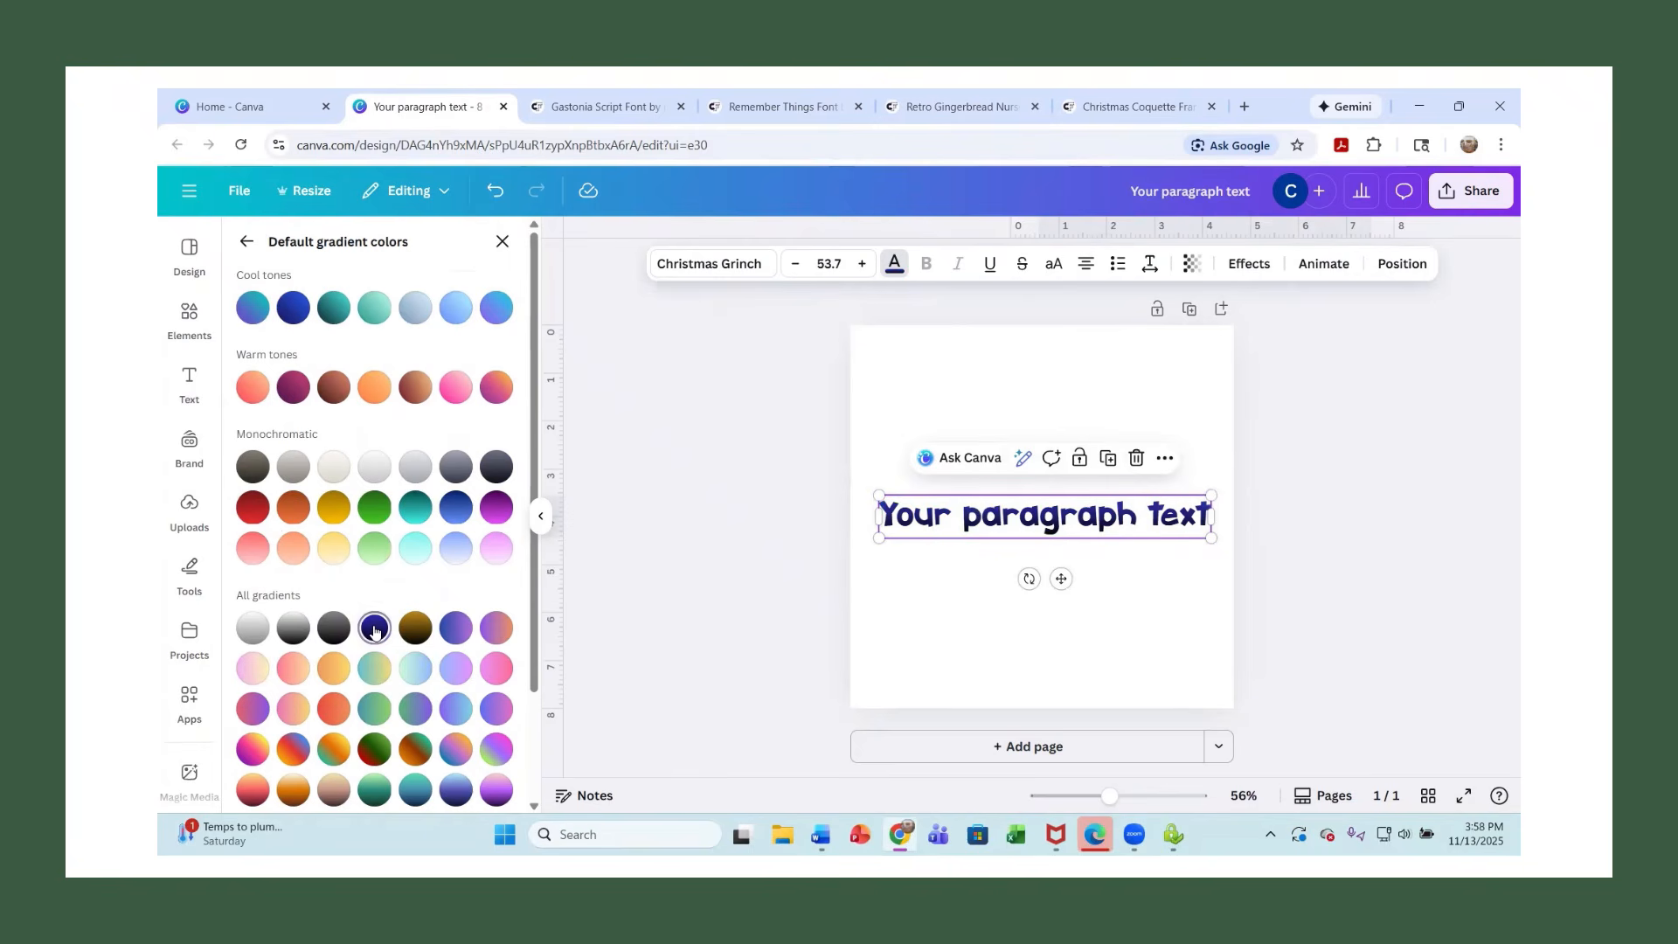
pyautogui.click(294, 628)
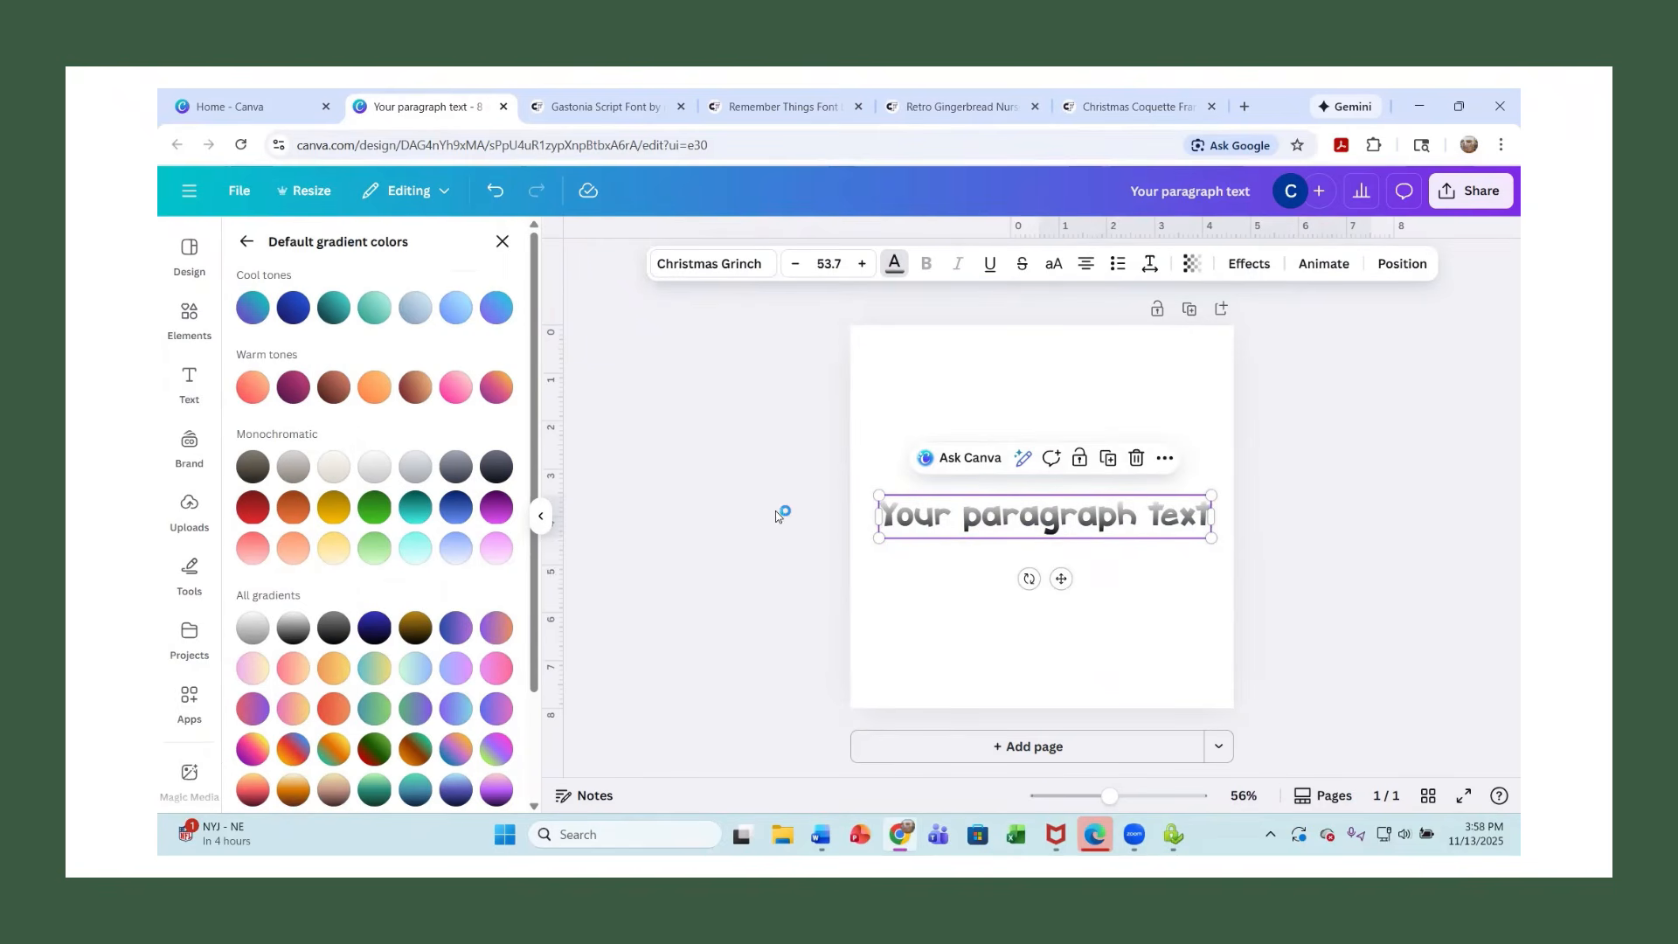
pyautogui.click(494, 516)
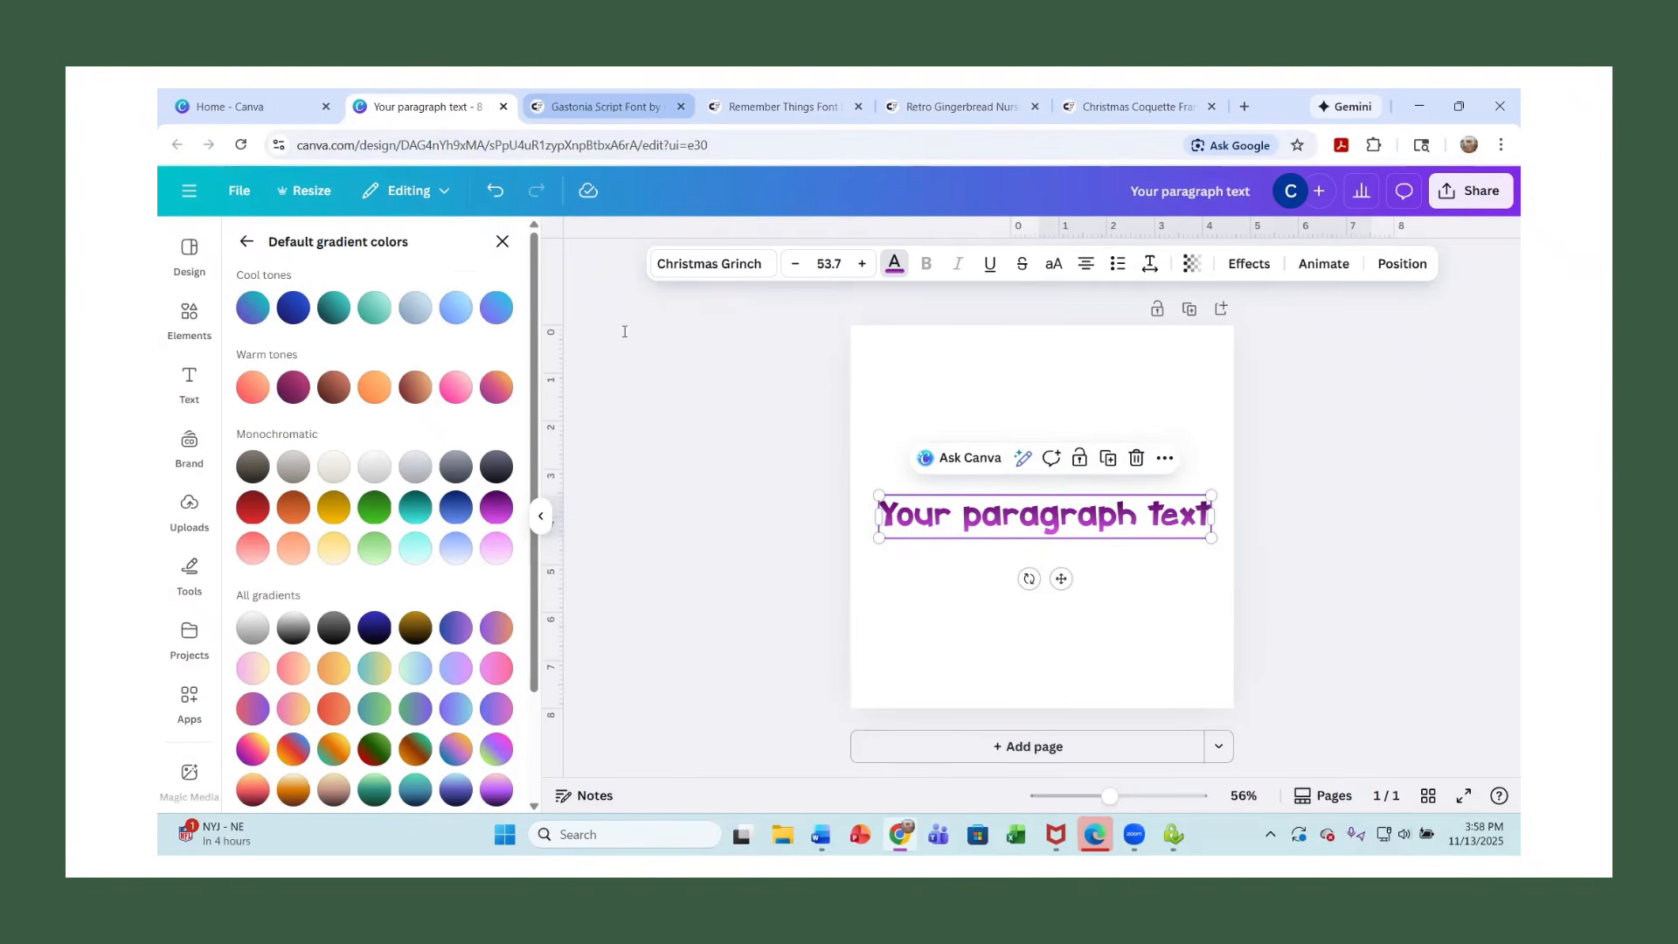
# Download the Gastonia Script font from its Creative Fabrica page and open the downloaded zip file.
pyautogui.click(606, 106)
pyautogui.scroll(-10, 564, 412)
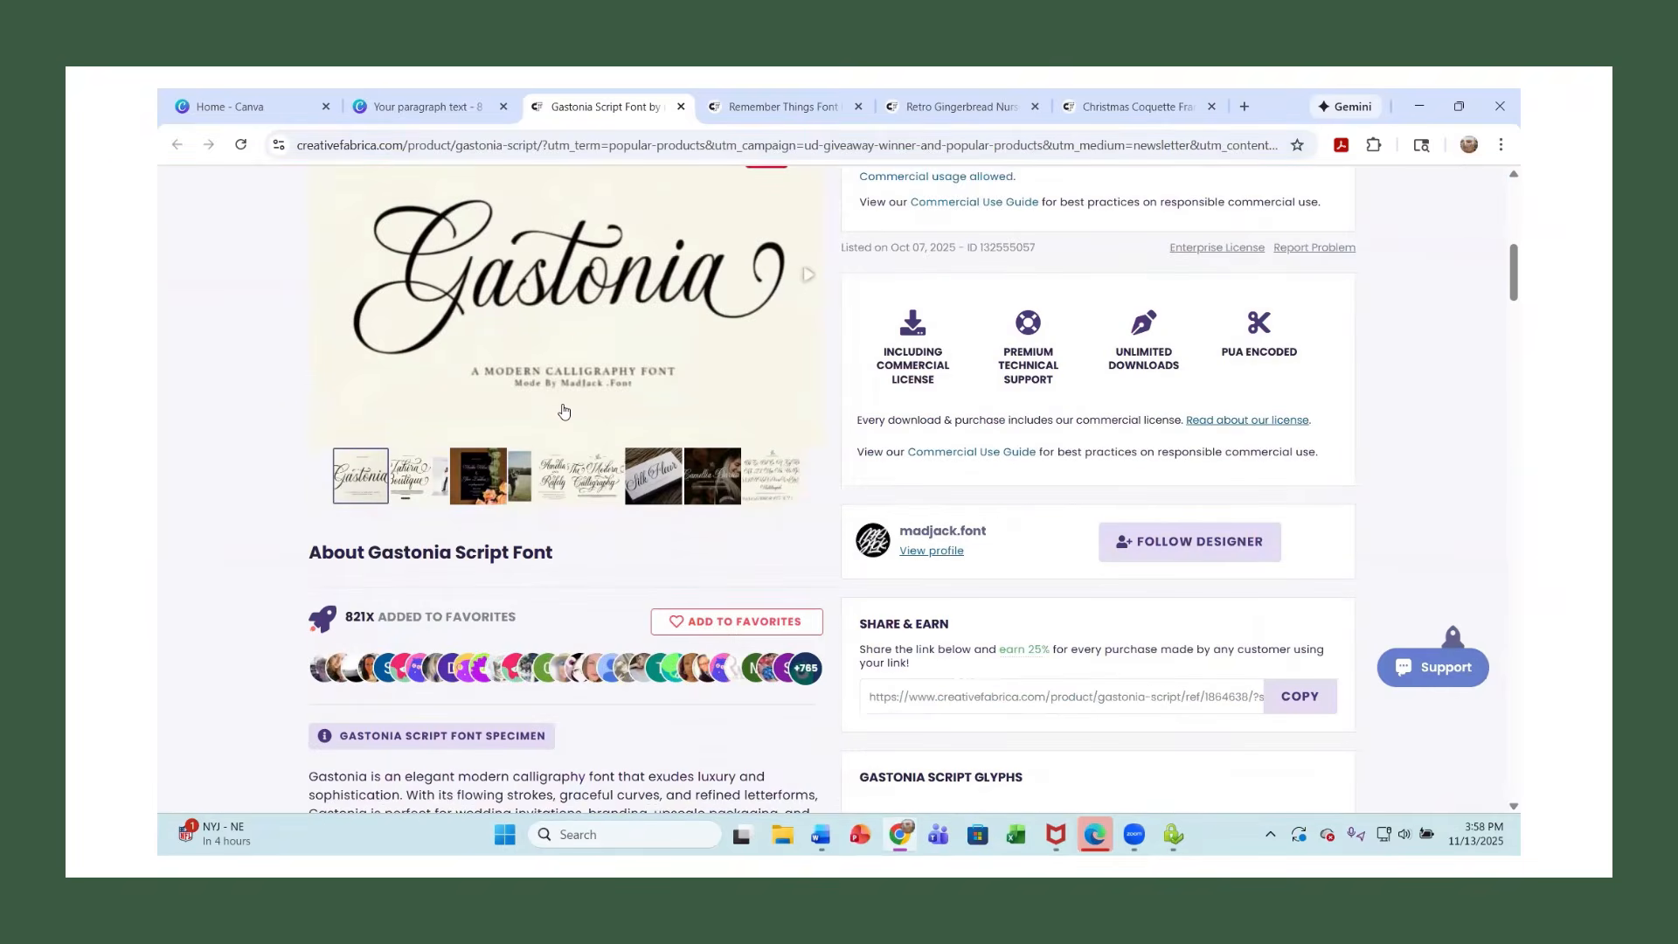
pyautogui.scroll(2, 564, 412)
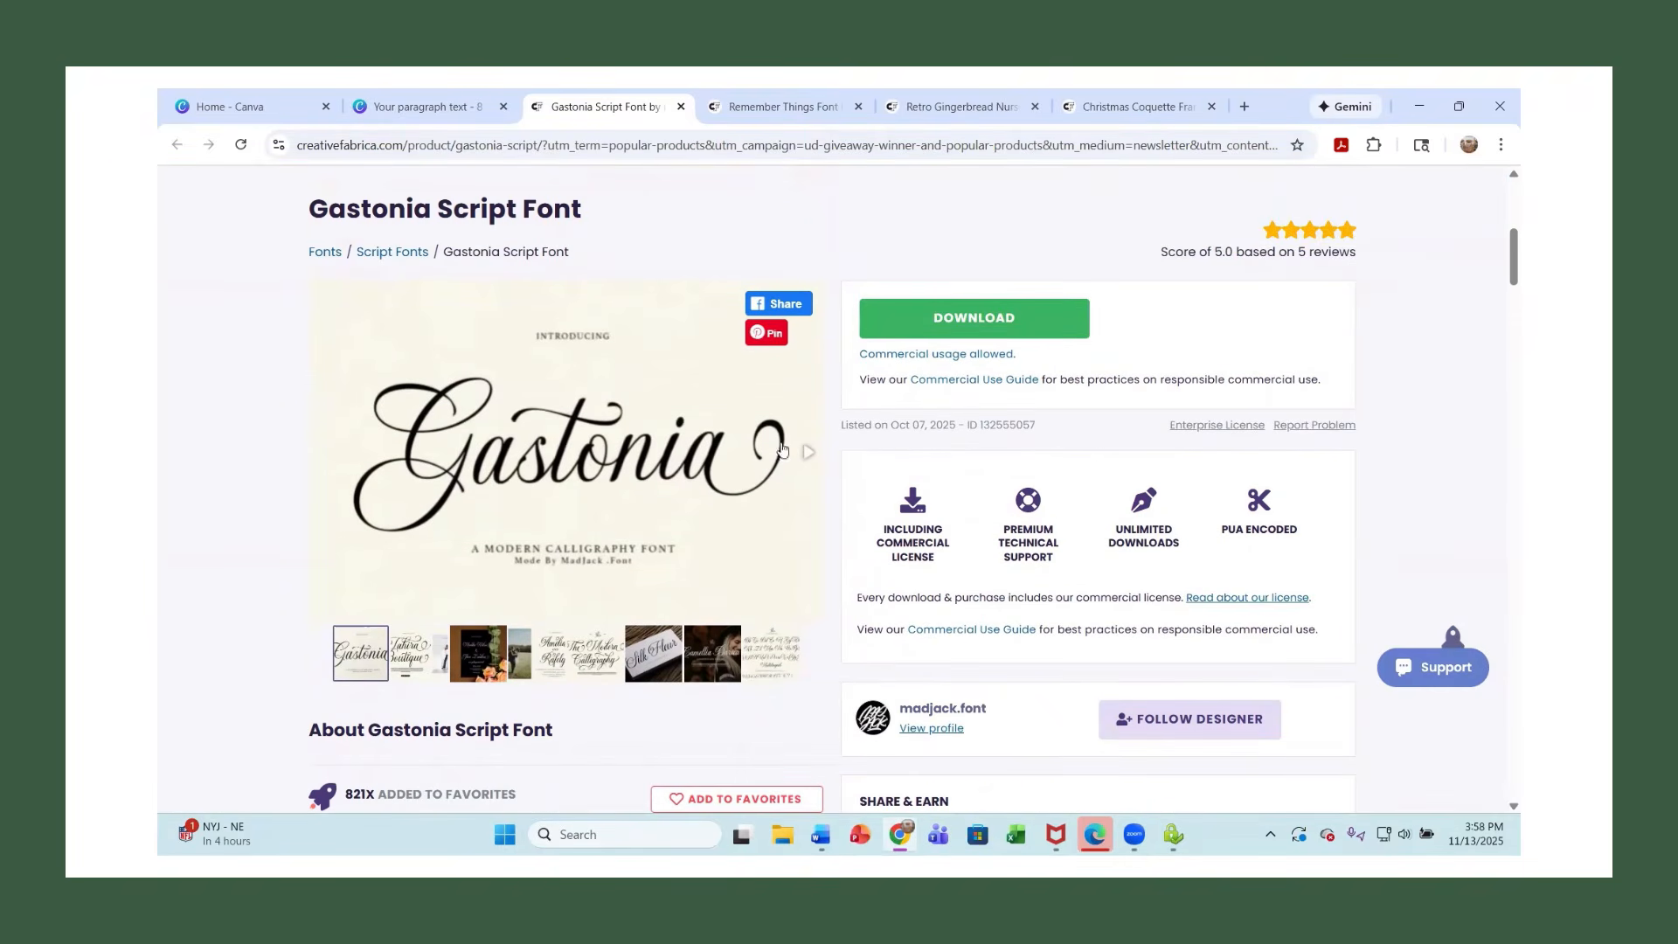
pyautogui.click(994, 326)
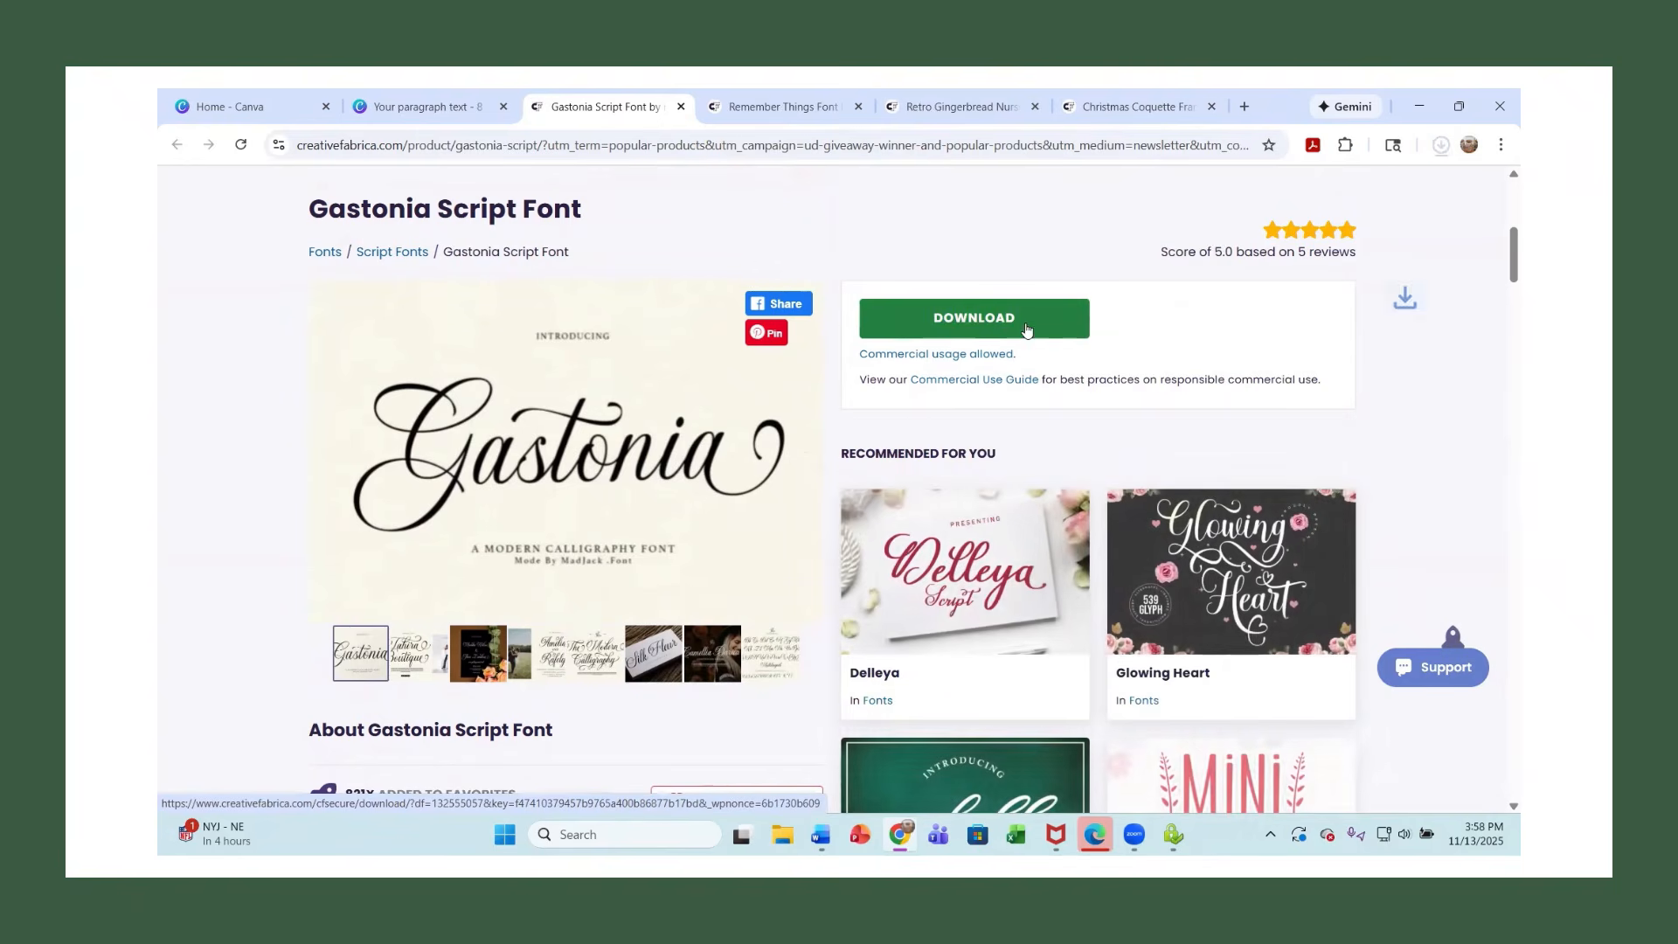
pyautogui.click(1437, 146)
pyautogui.click(1277, 220)
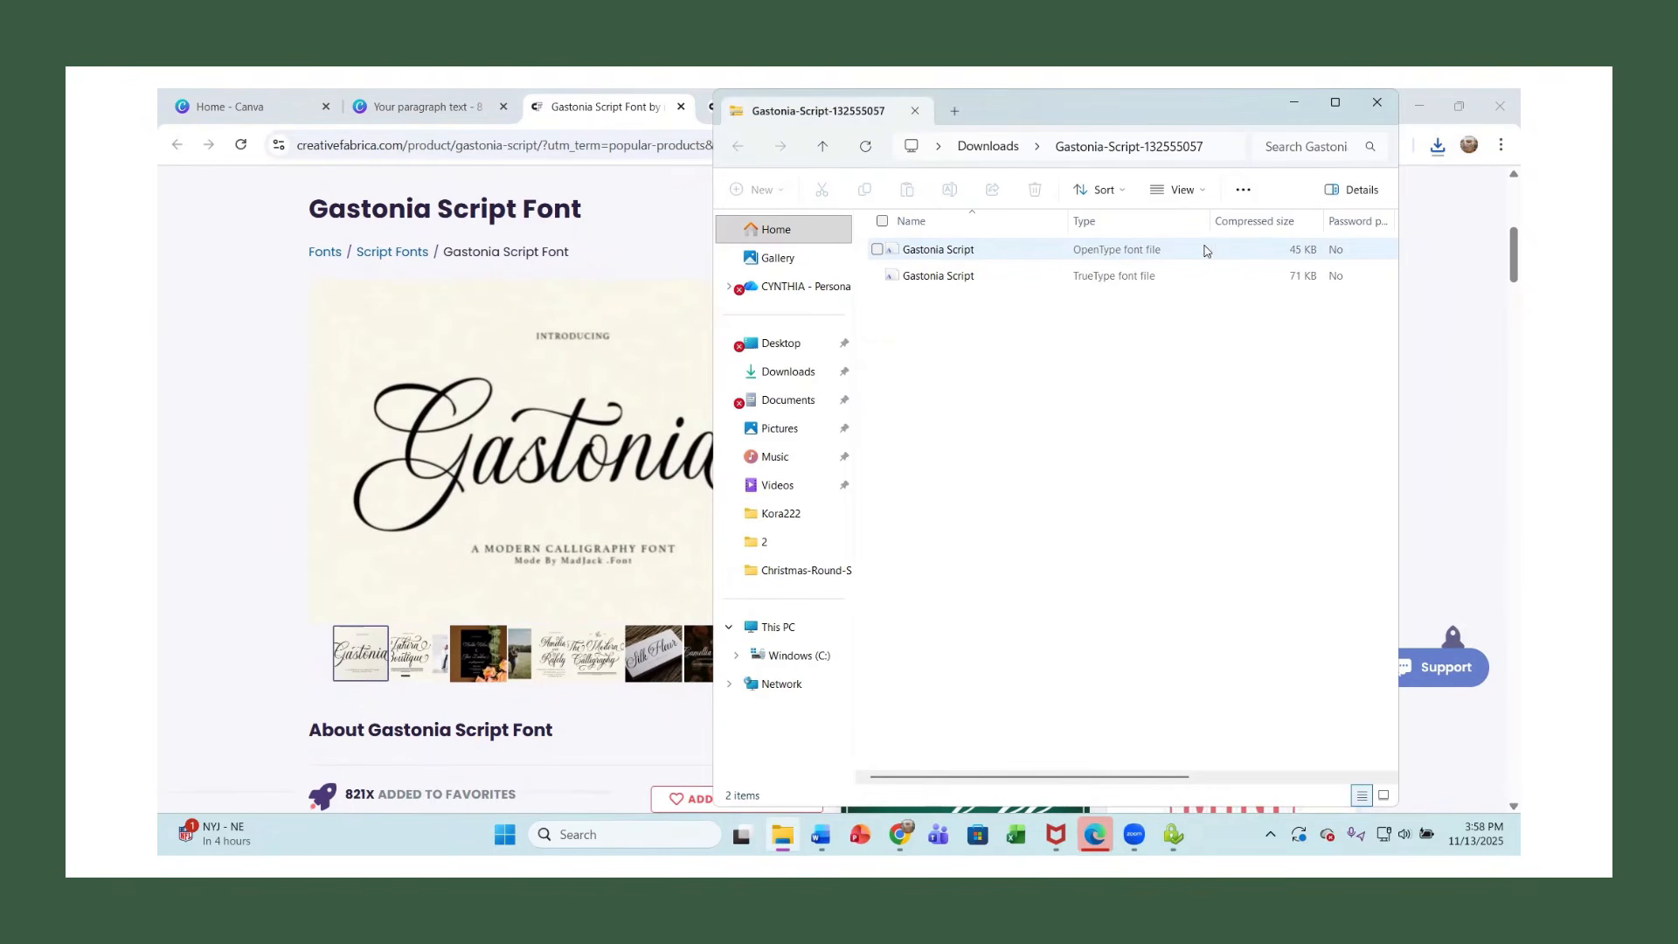
# Install the OpenType version of Gastonia Script on the computer and close its font preview.
pyautogui.click(1138, 255)
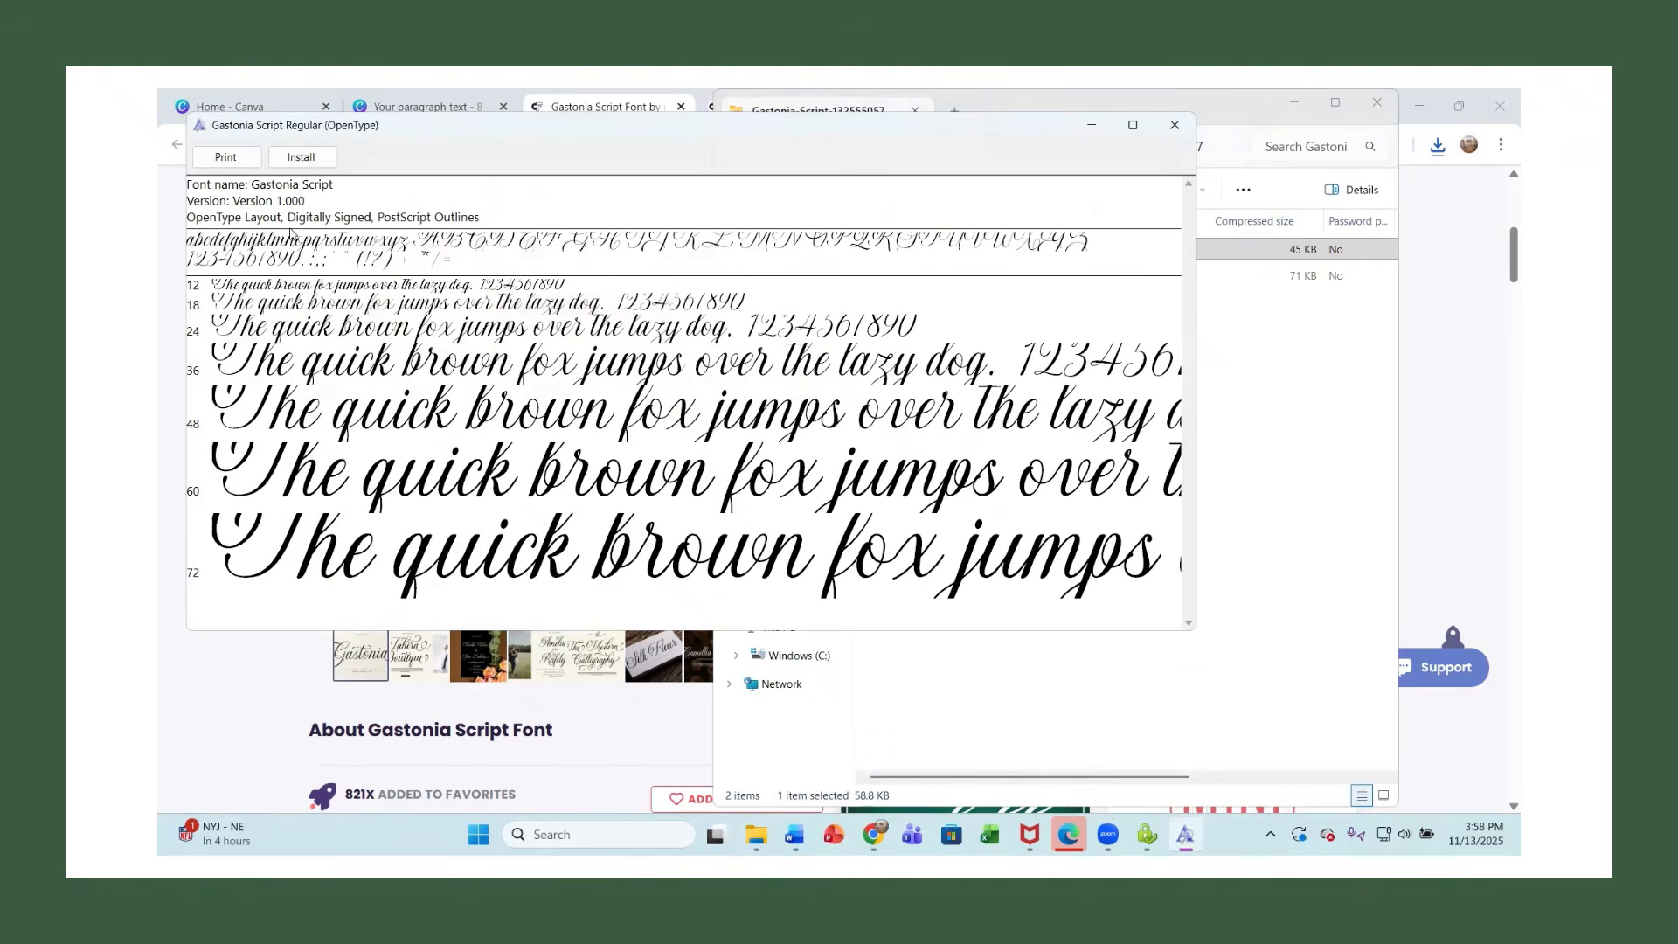
pyautogui.click(302, 160)
pyautogui.click(1174, 125)
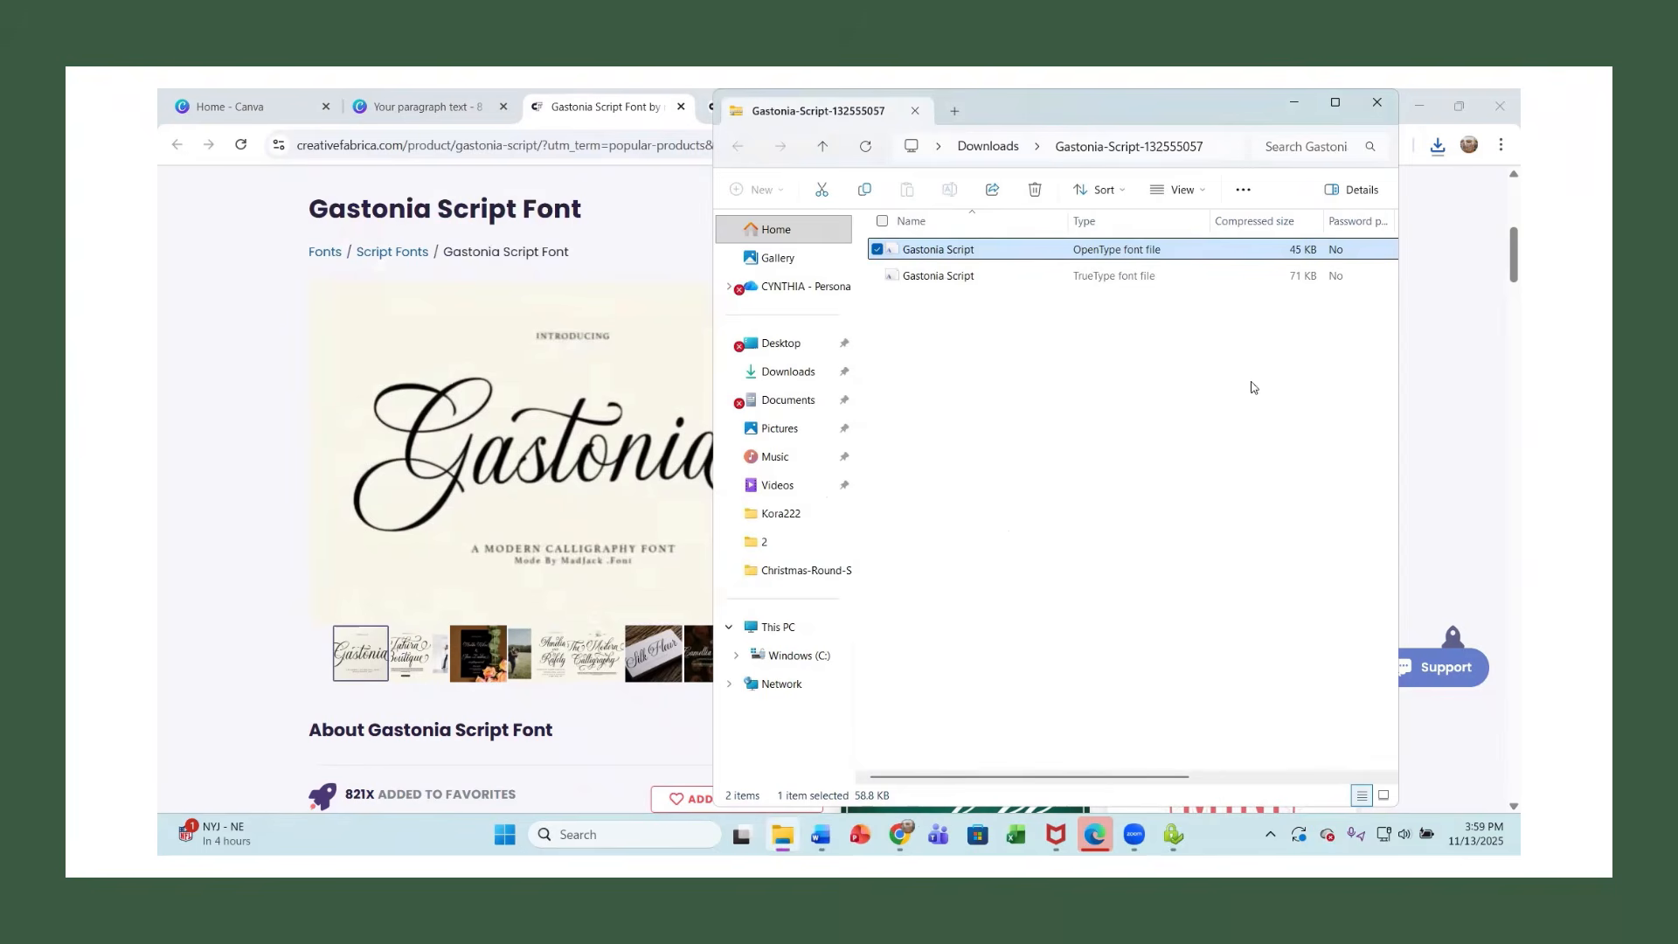
# Extract all files of the Gastonia-Script-132555057 archive into the Downloads folder, showing the extracted files when complete.
pyautogui.click(1245, 190)
pyautogui.click(1186, 230)
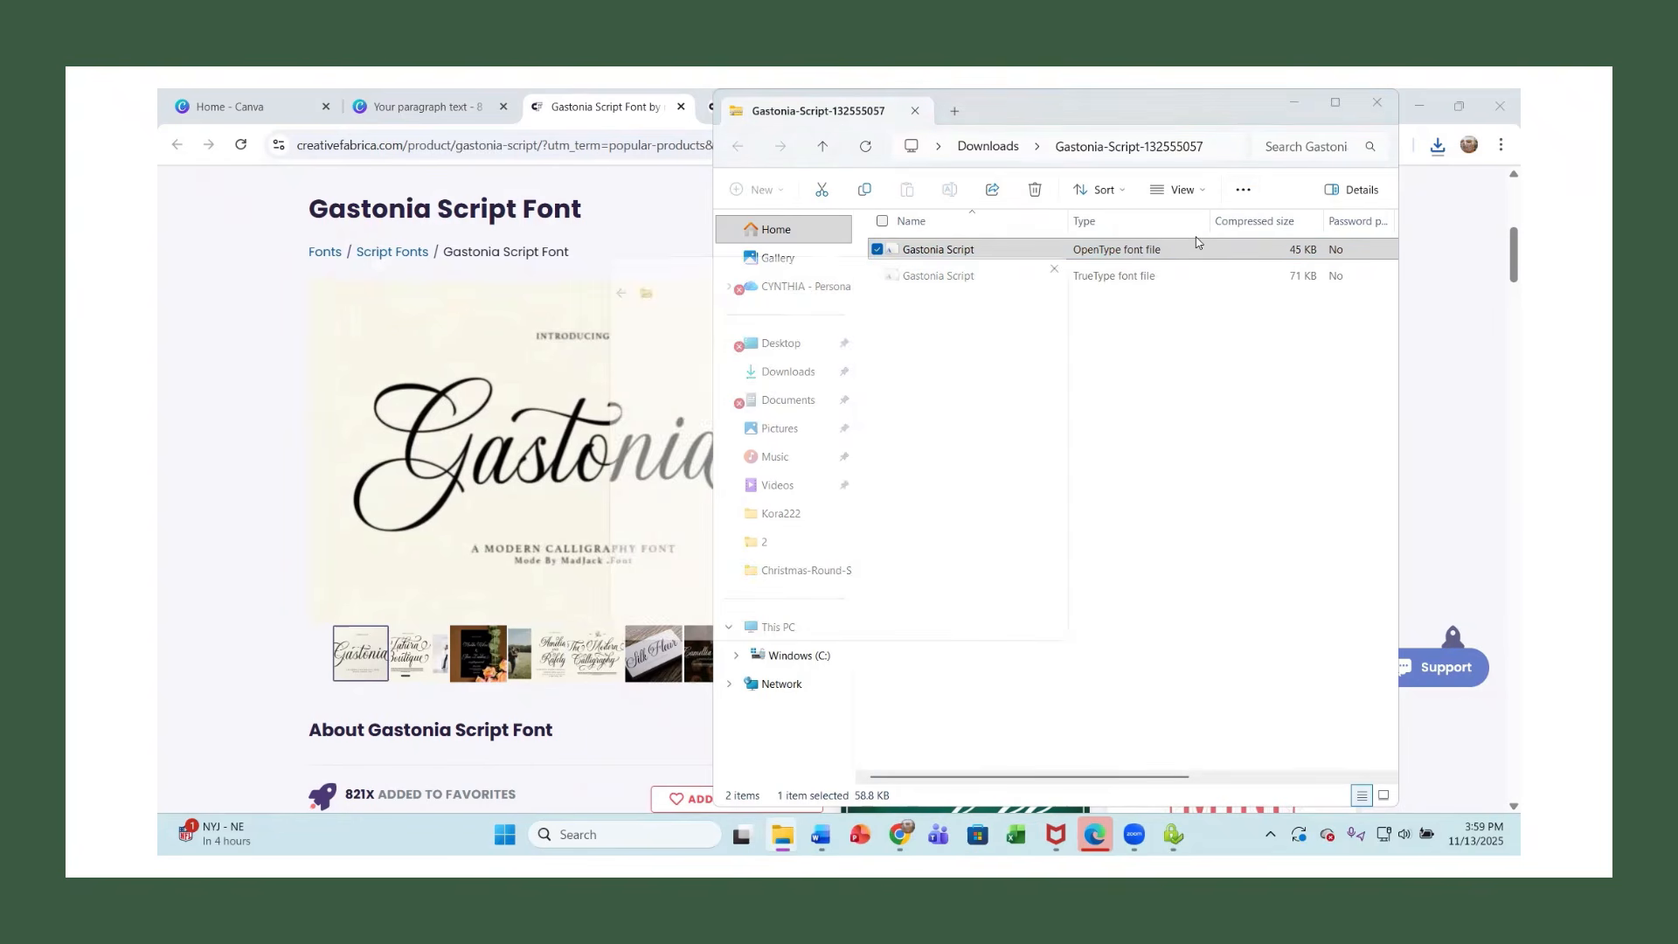
pyautogui.click(979, 640)
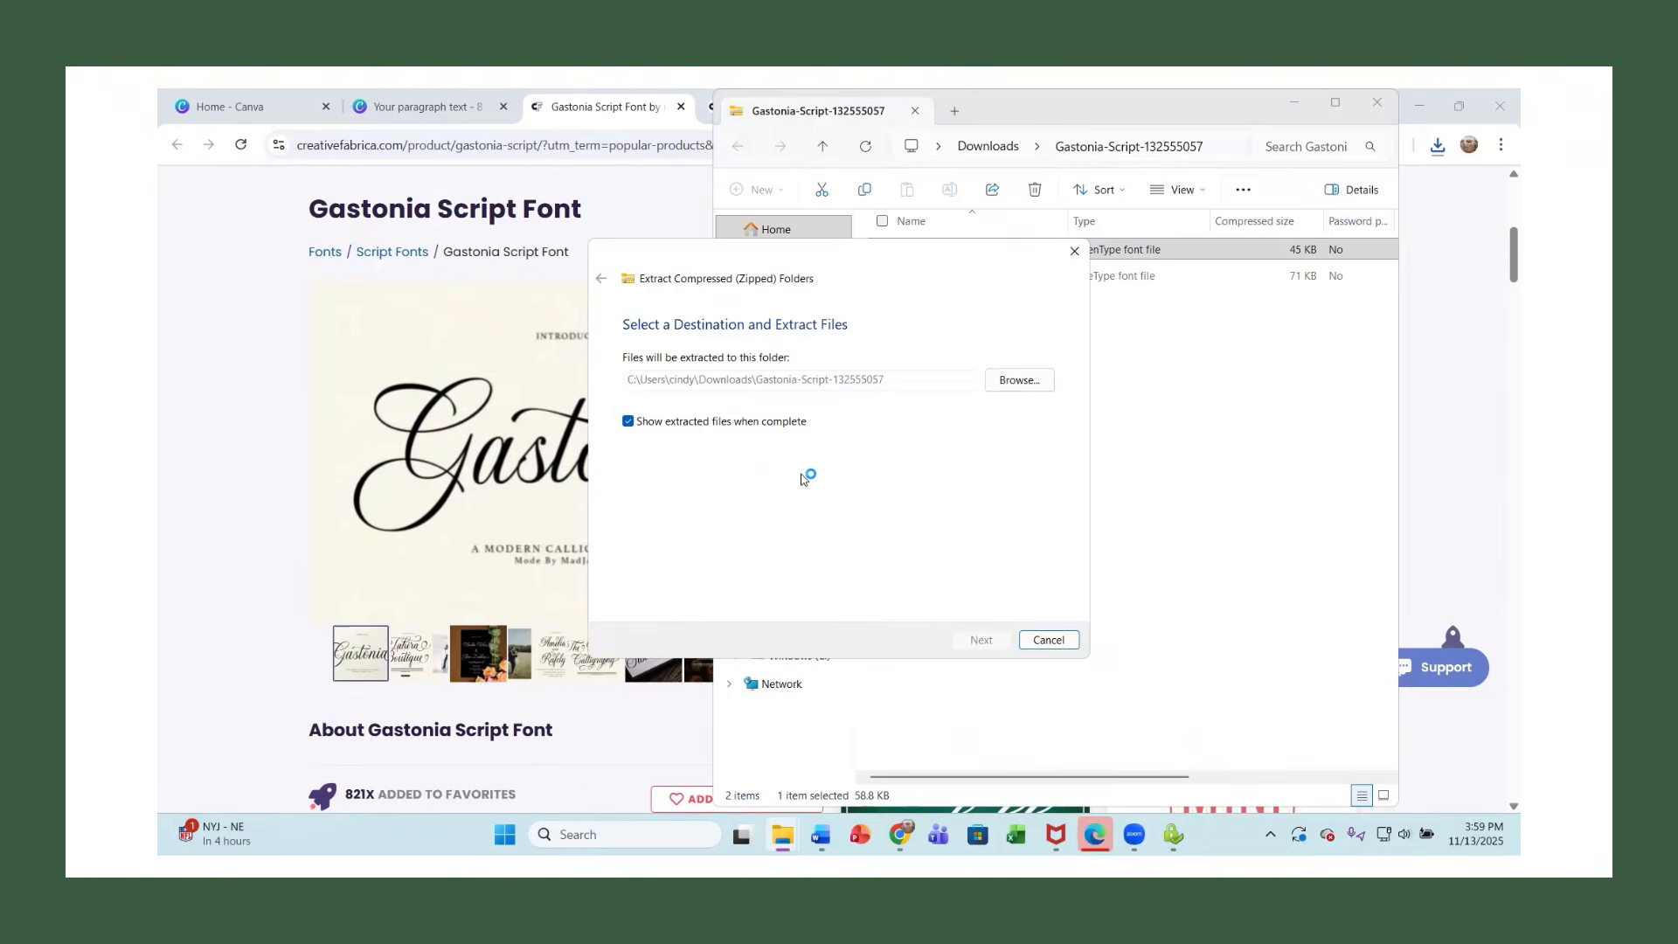
# Switch to the Canva text design and upload the OpenType Gastonia Script file from the Gastonia-Script-132555057 folder, confirming the usage rights.
pyautogui.click(260, 112)
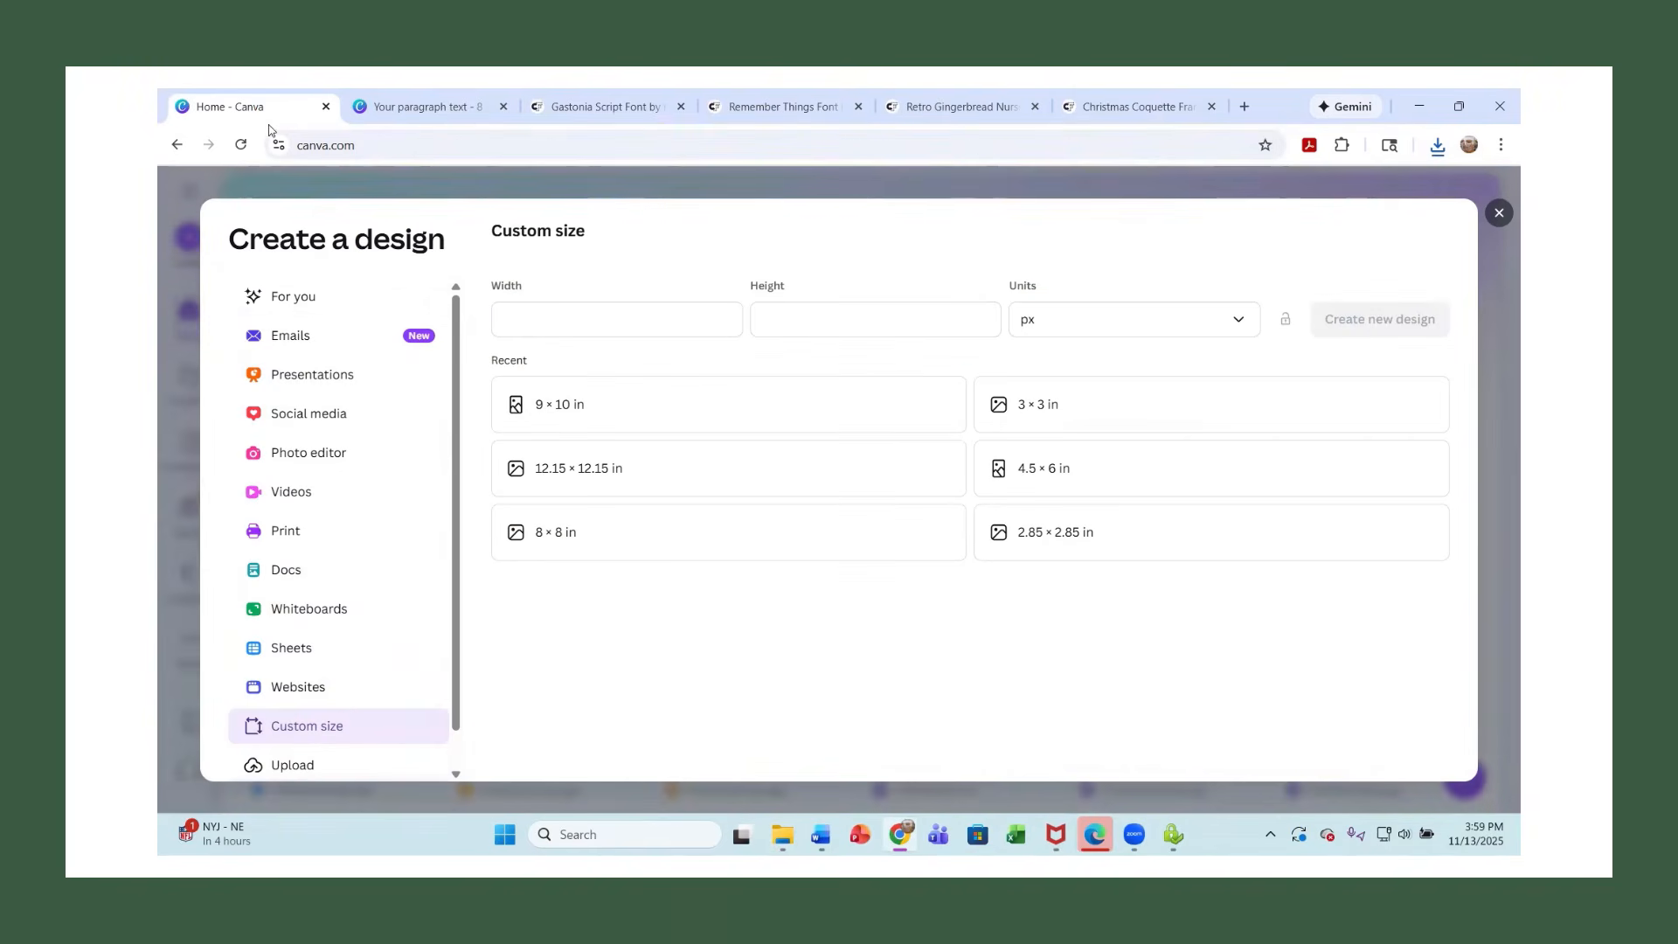
pyautogui.click(402, 107)
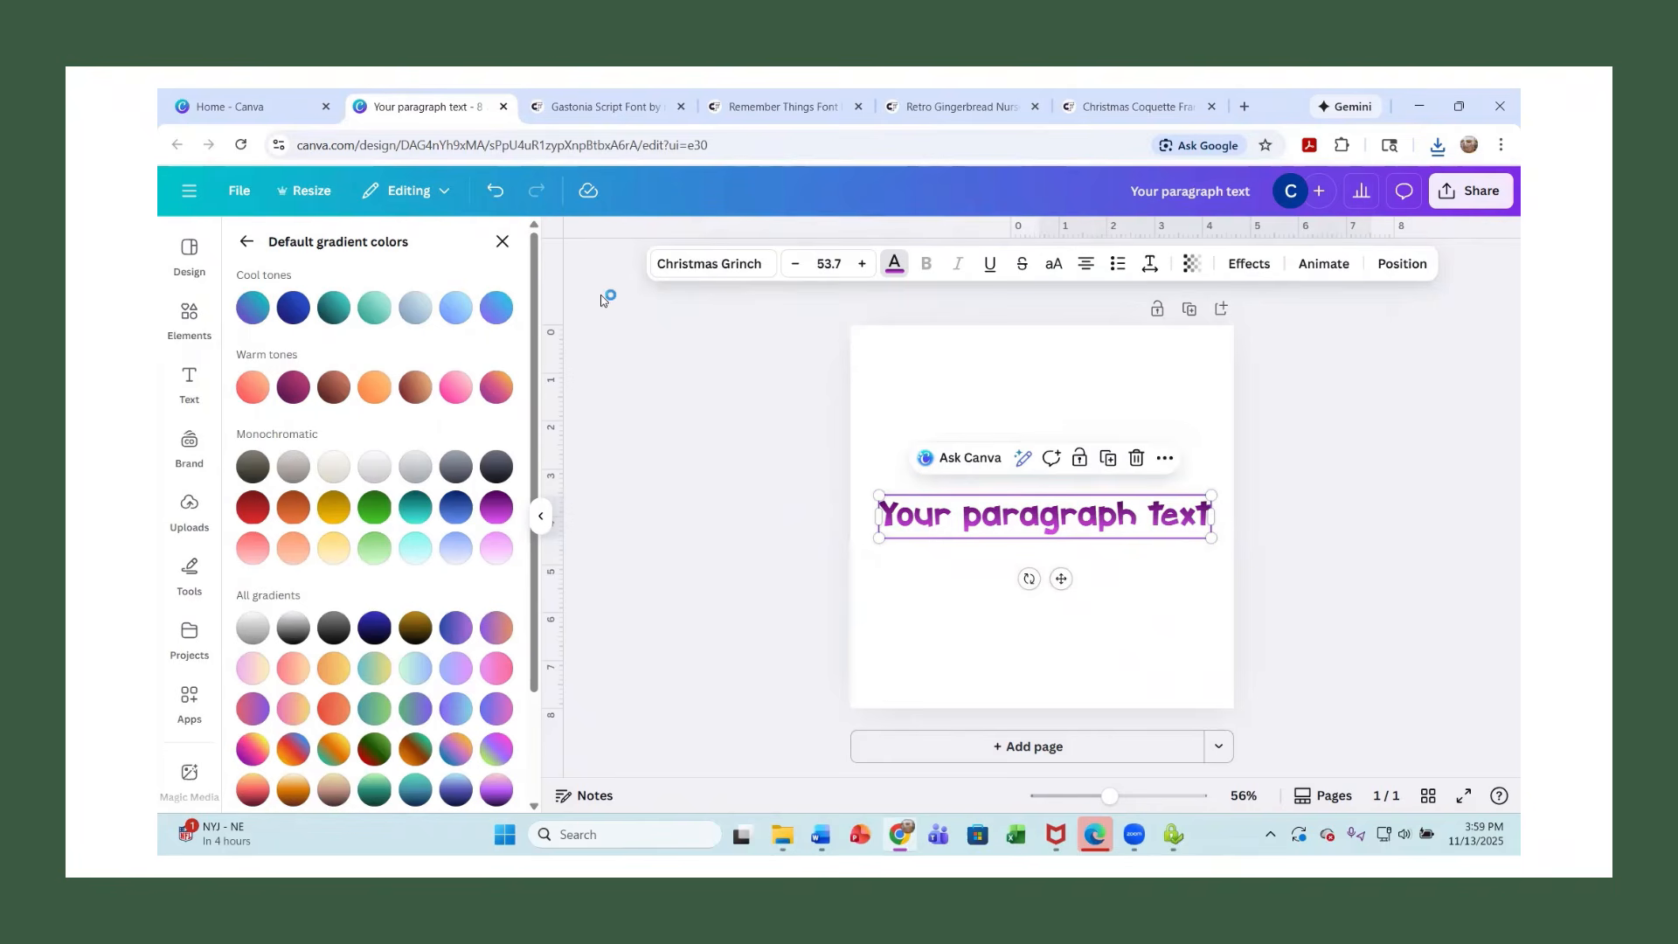
pyautogui.click(701, 268)
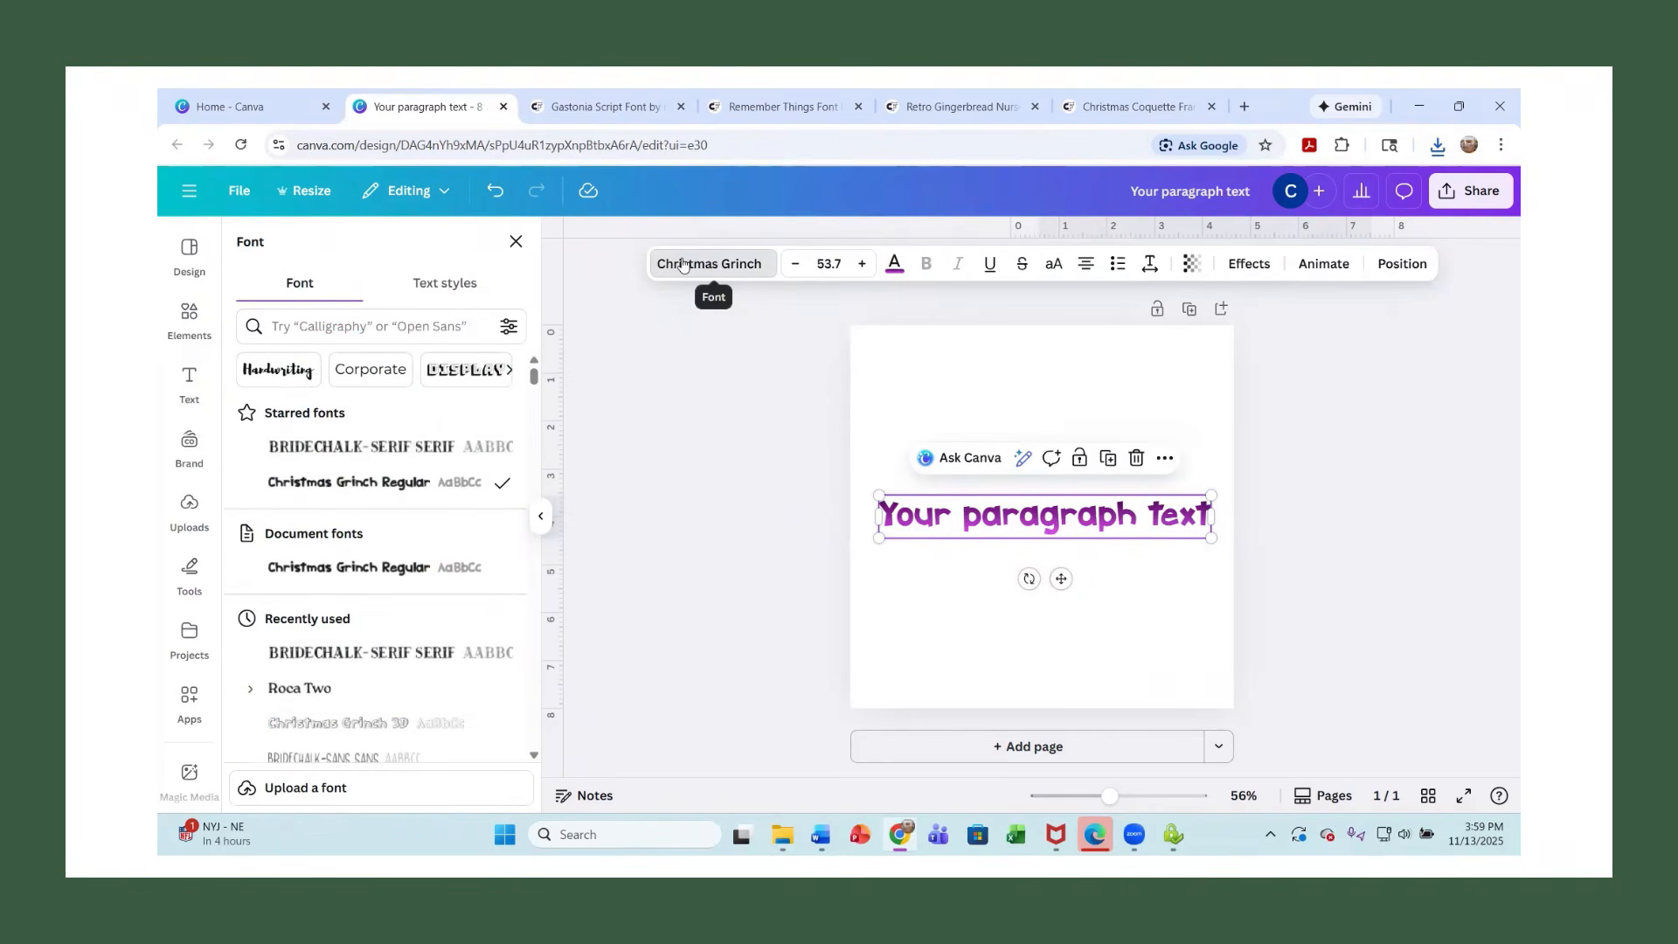
pyautogui.scroll(-15, 396, 499)
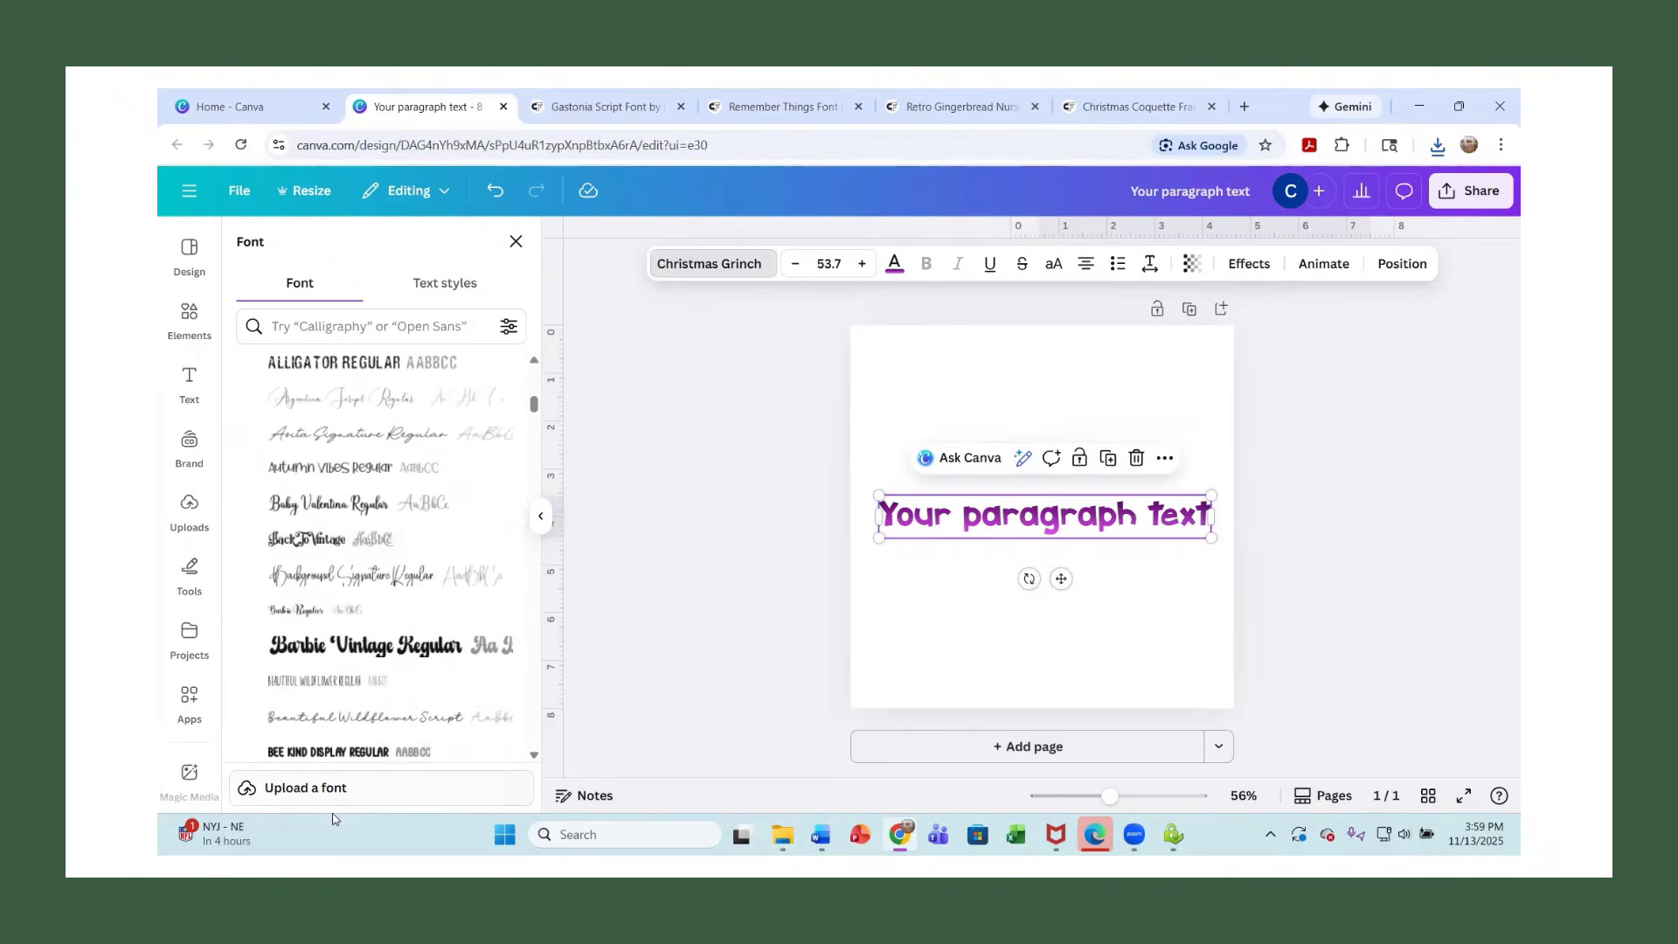
pyautogui.click(297, 796)
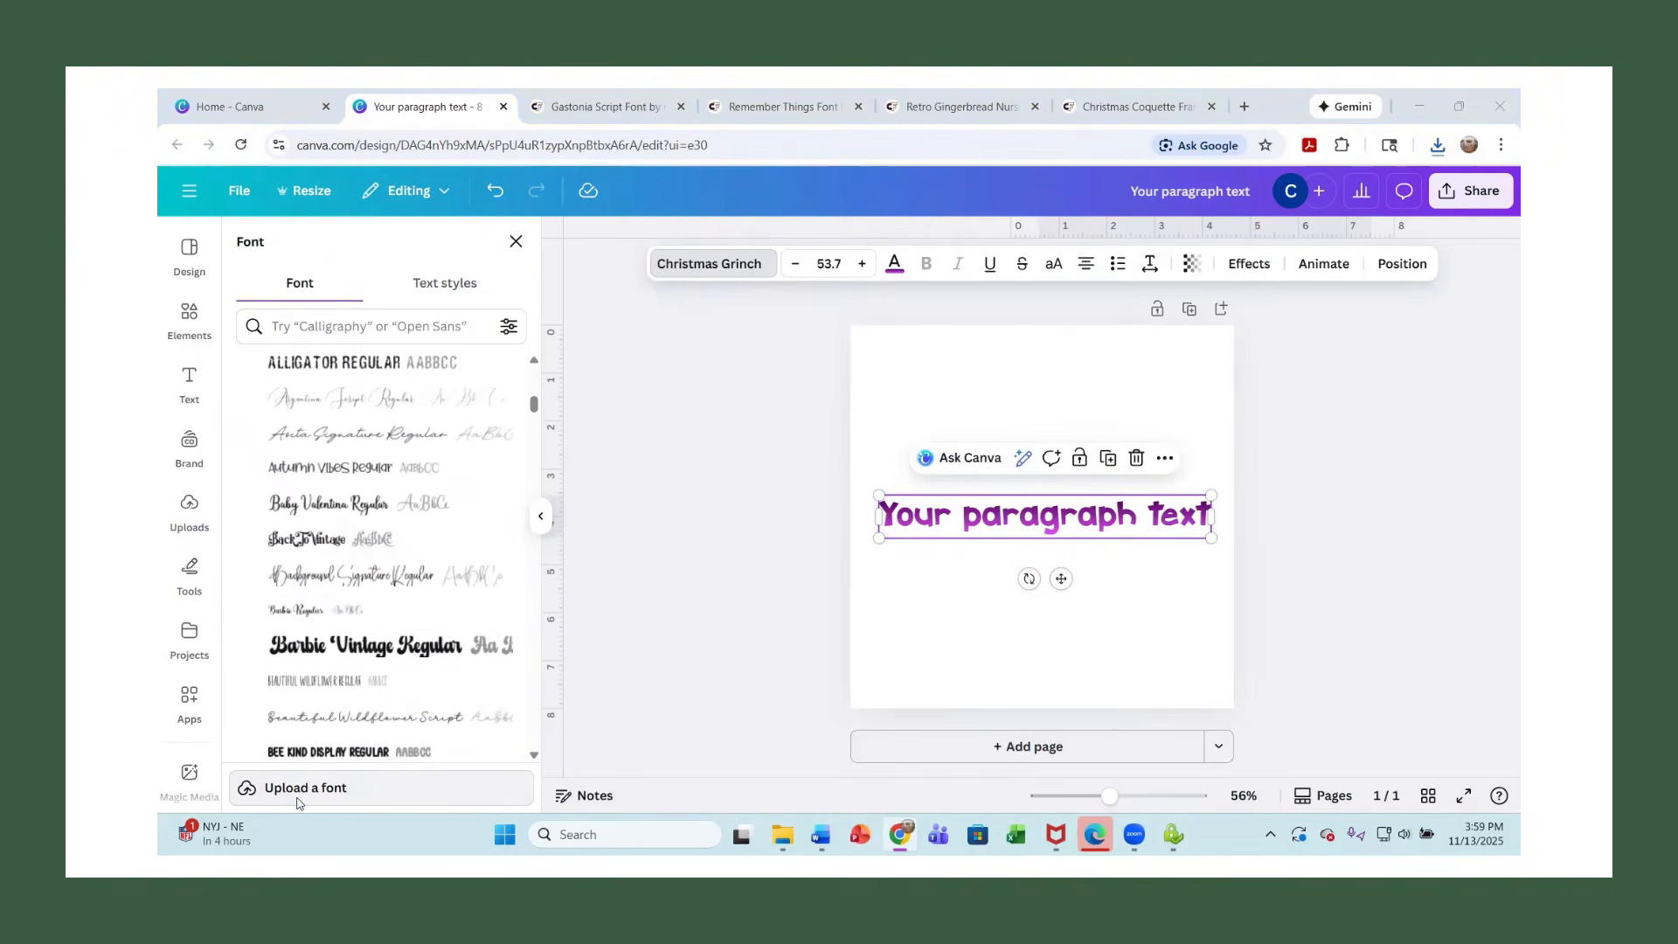
pyautogui.click(445, 357)
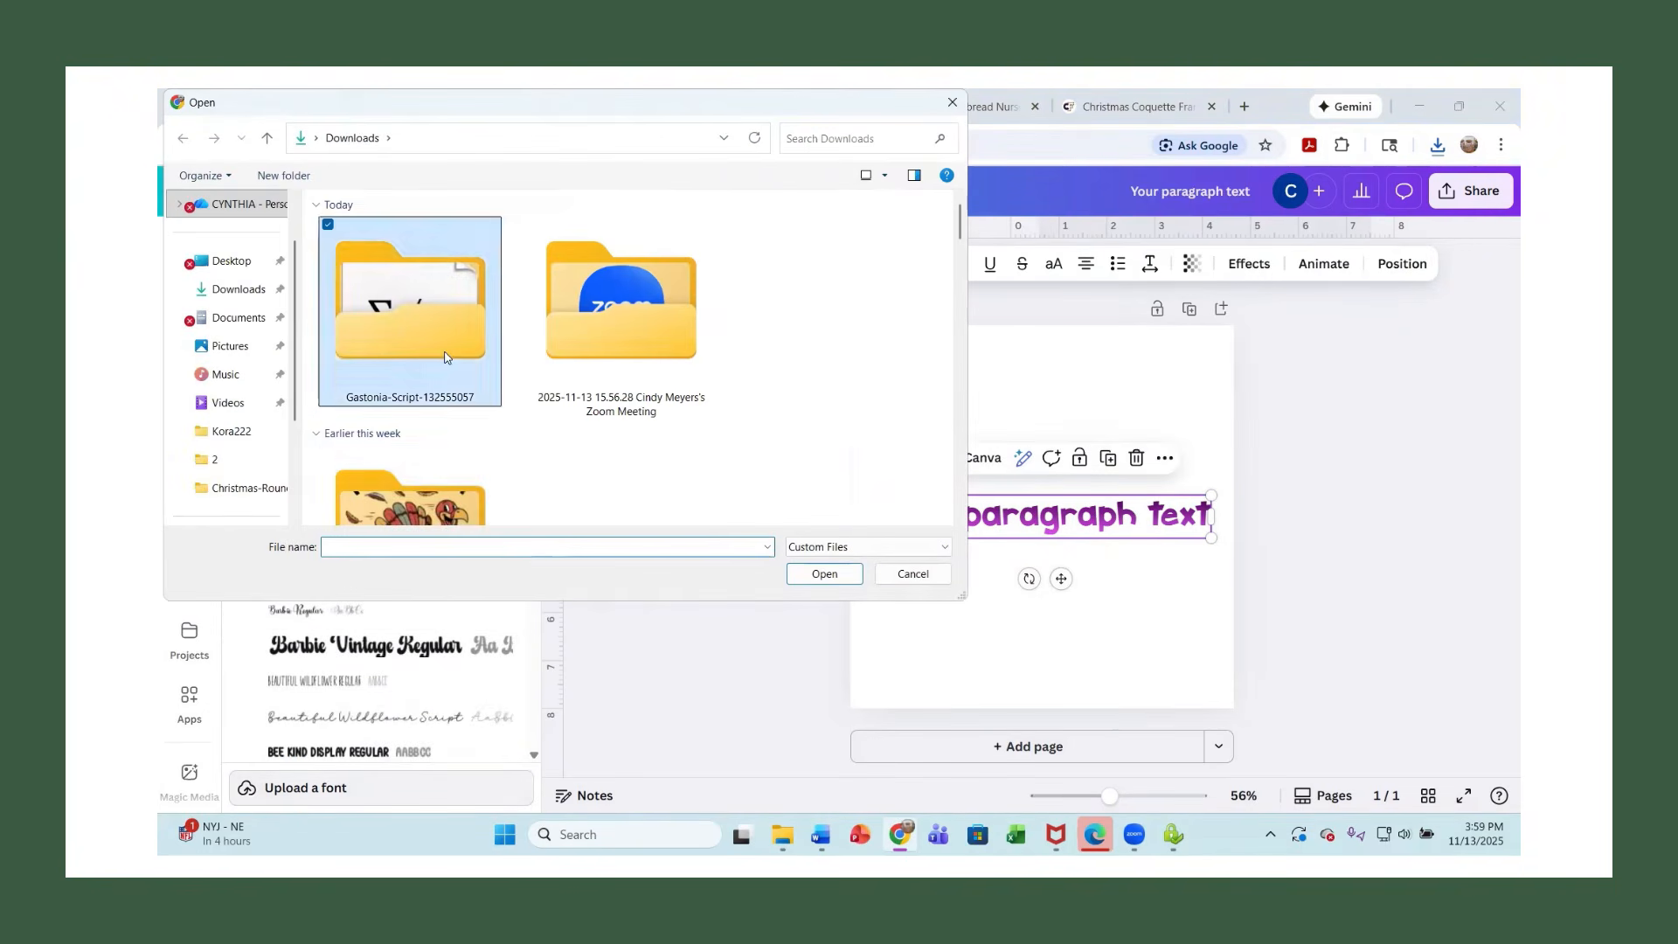
pyautogui.doubleClick(445, 357)
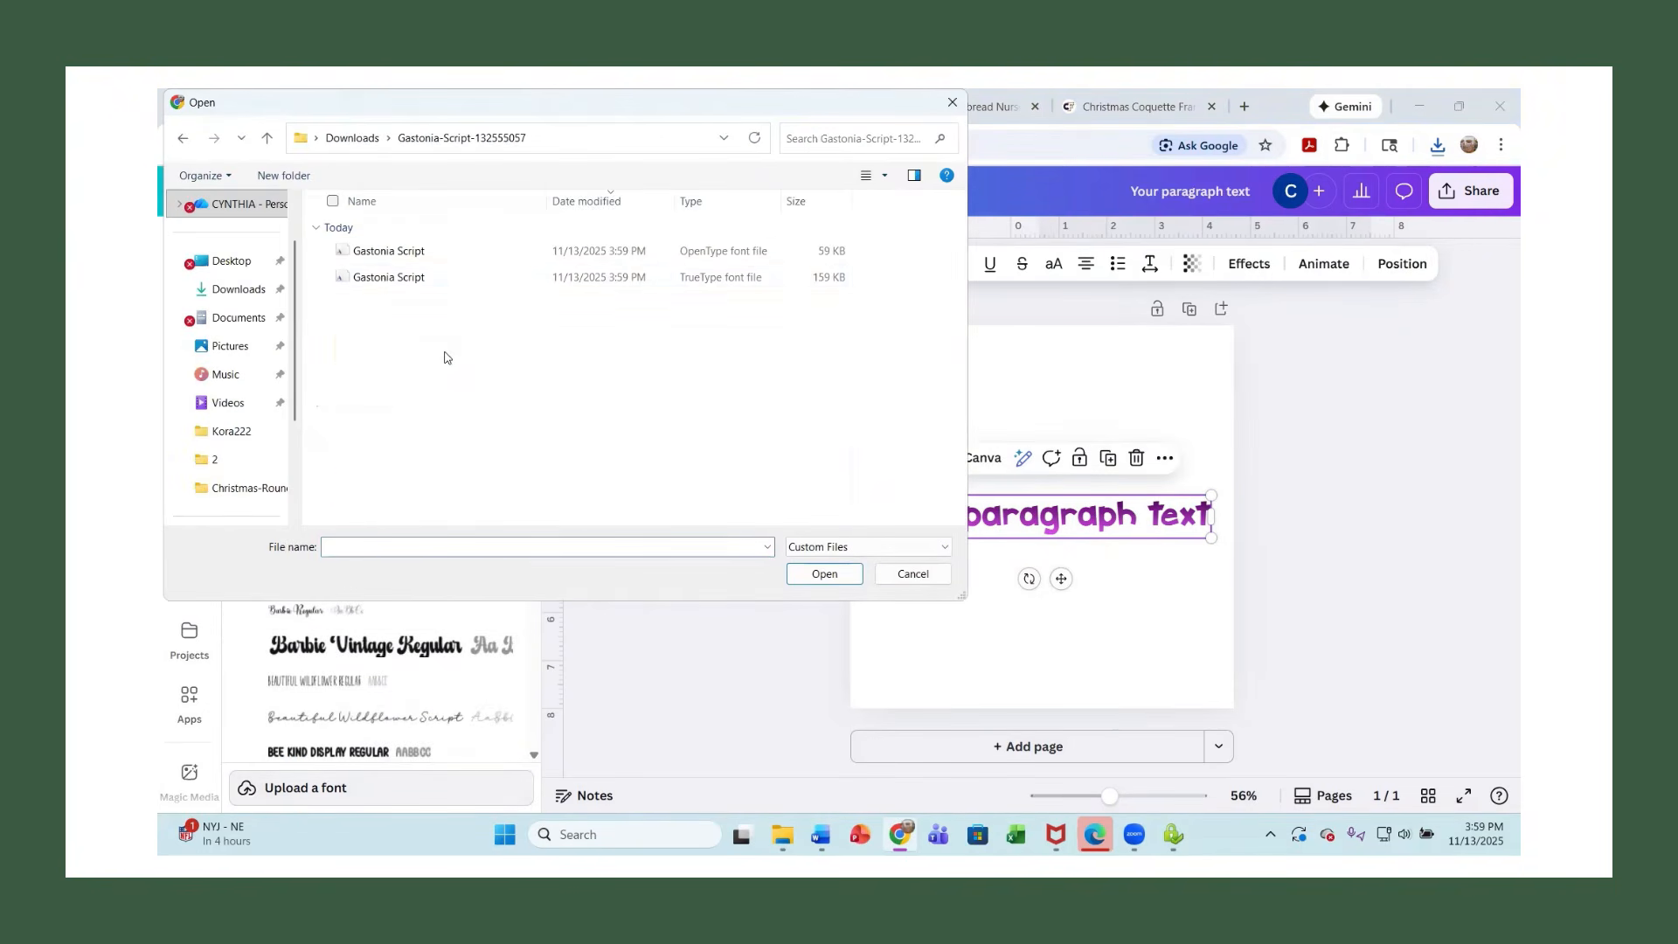
pyautogui.doubleClick(394, 254)
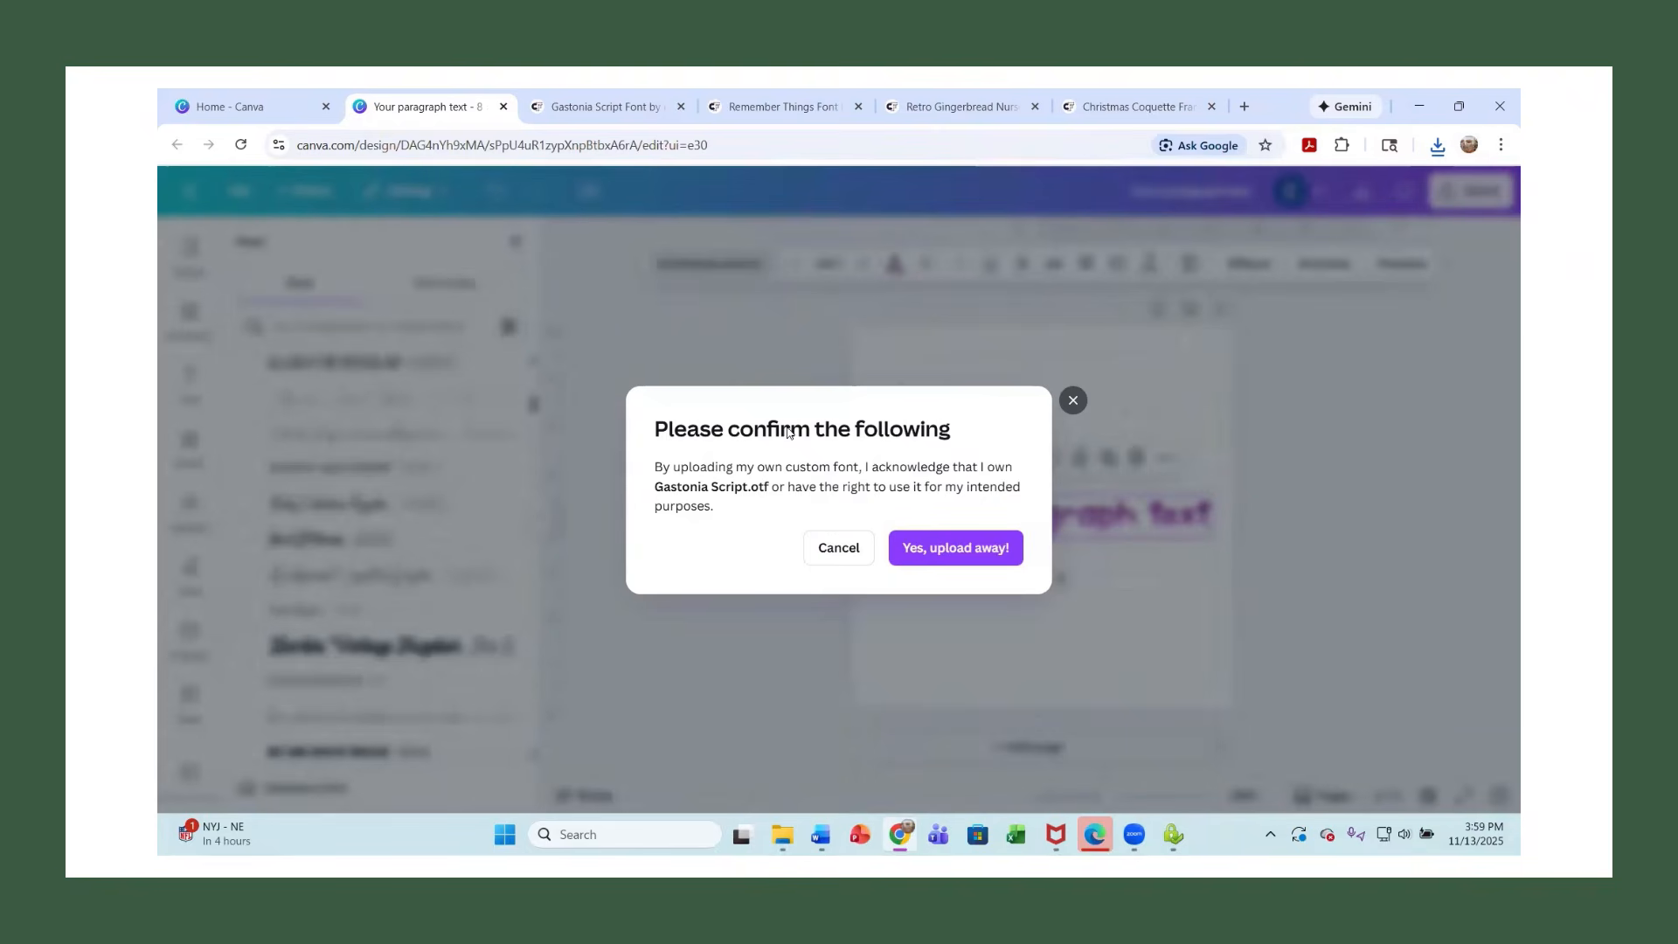
pyautogui.click(935, 563)
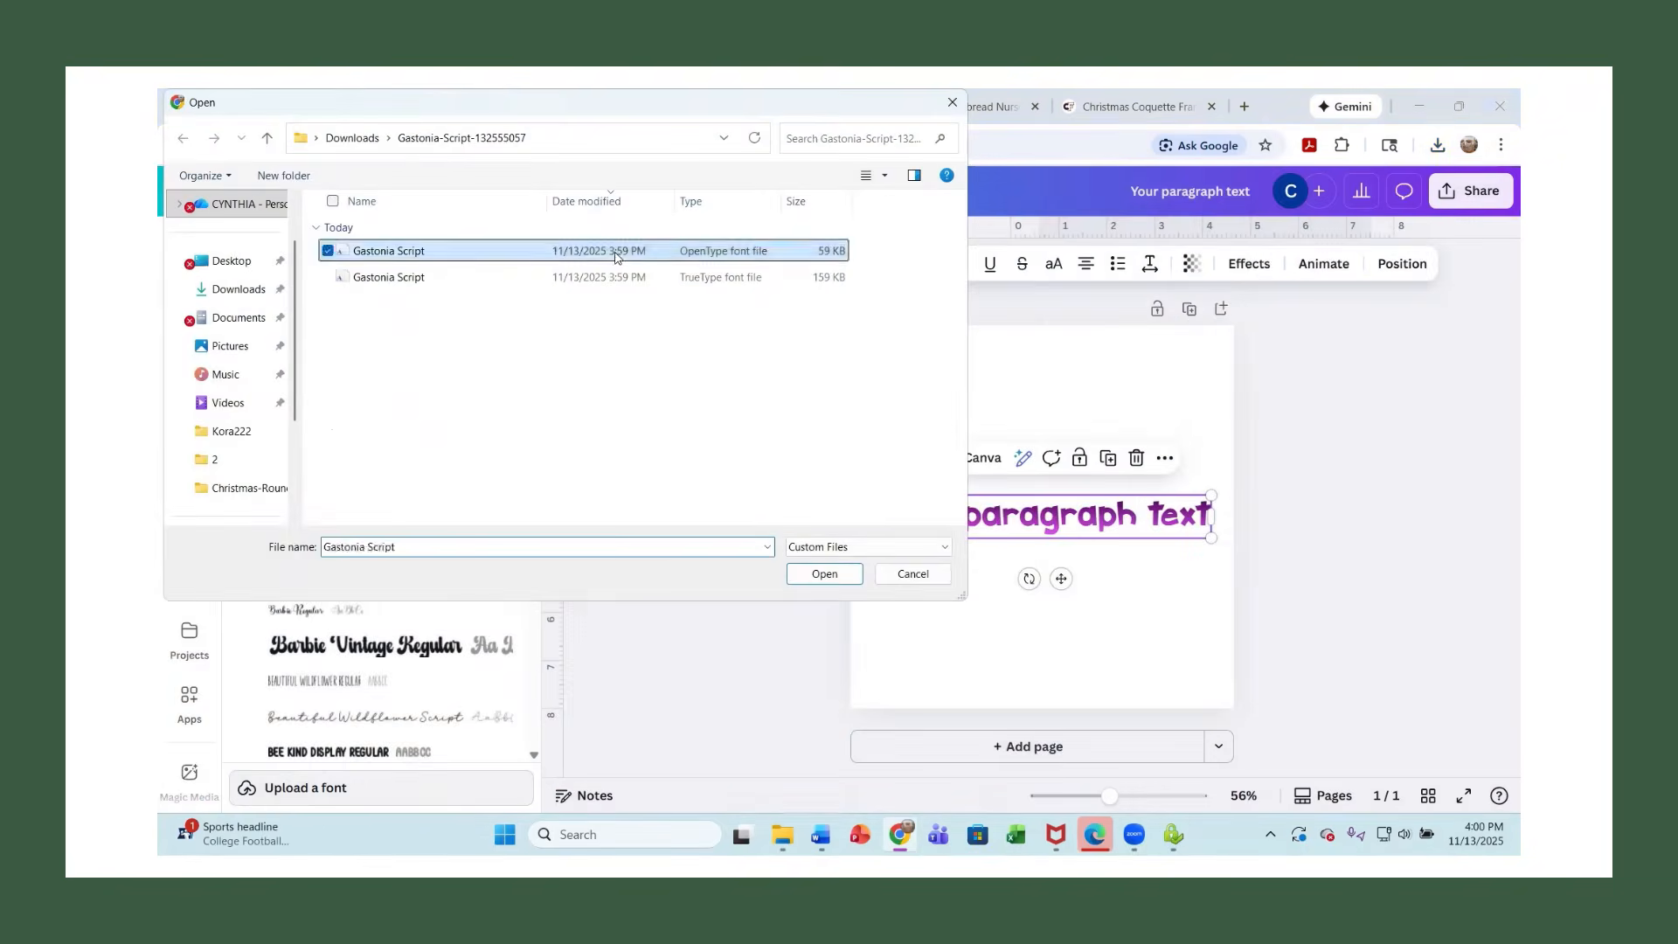
pyautogui.doubleClick(612, 252)
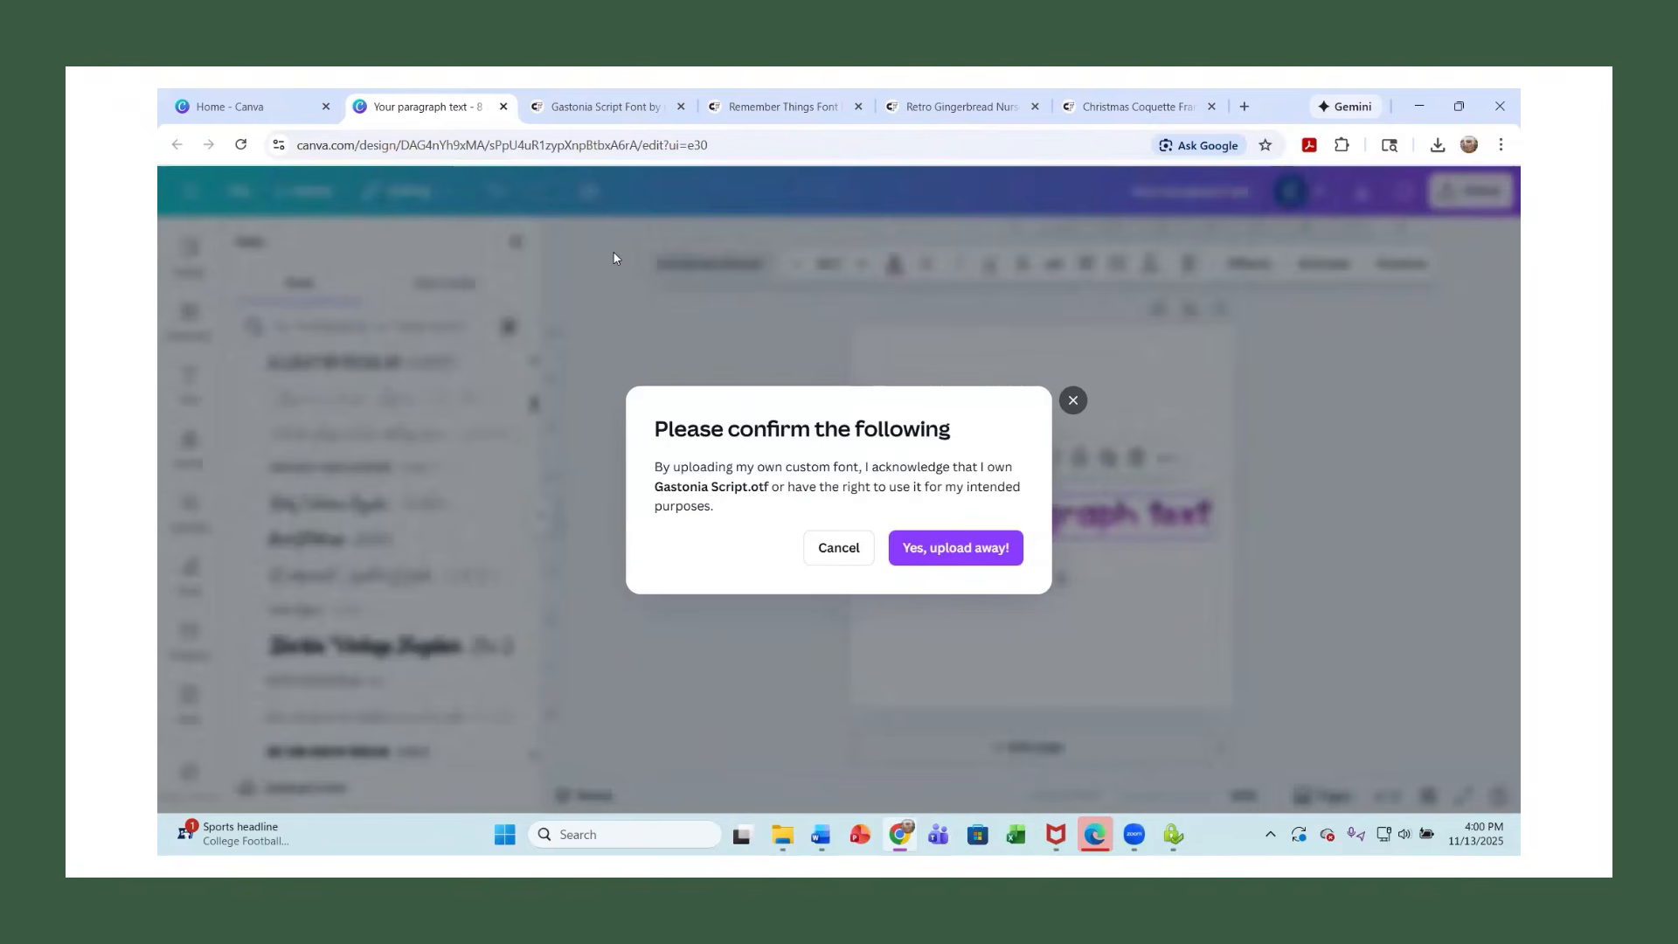
pyautogui.click(950, 549)
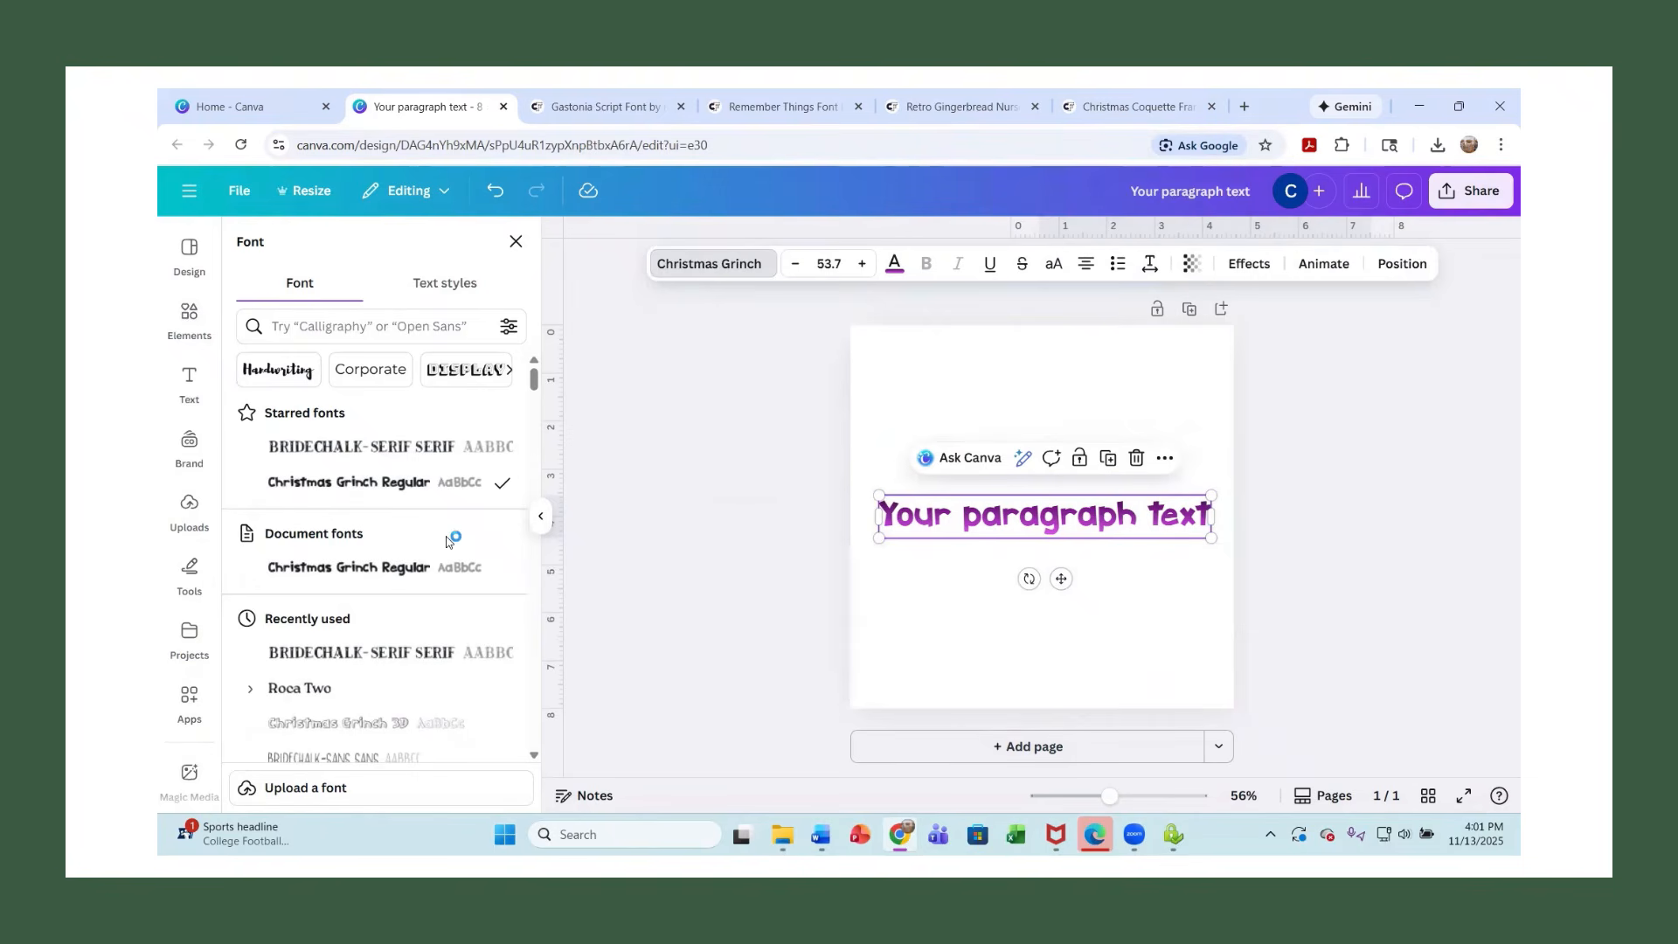
# Apply the uploaded Gastonia Script Regular font to the whole paragraph text and deselect it.
pyautogui.scroll(-10, 445, 542)
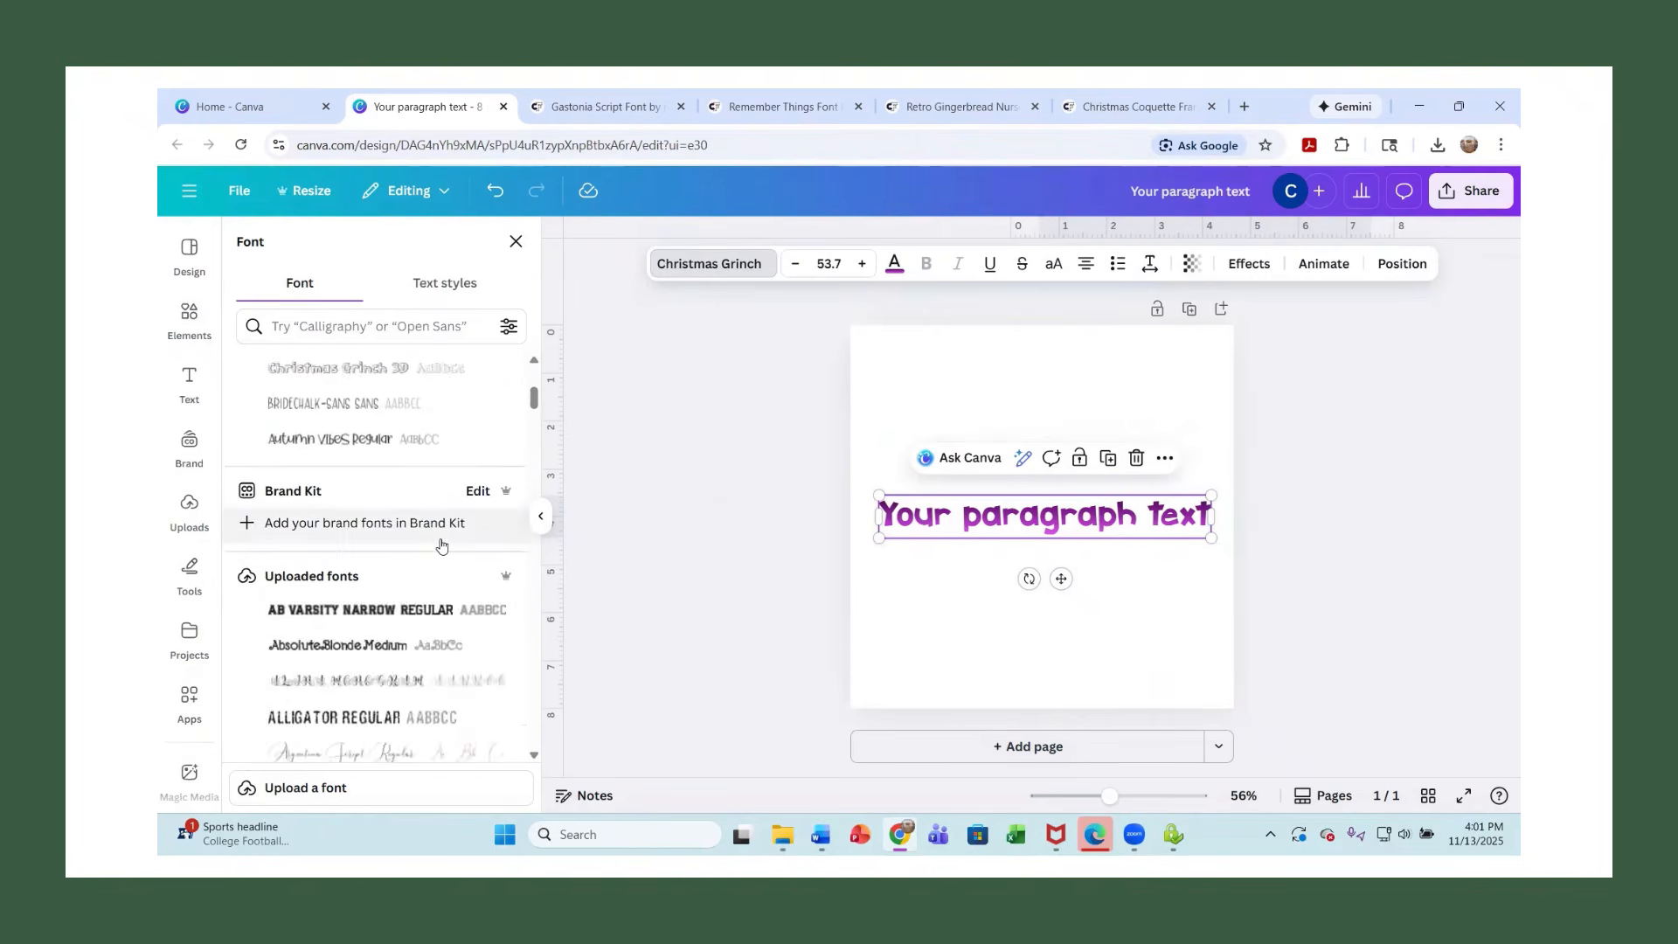
pyautogui.scroll(-2, 429, 608)
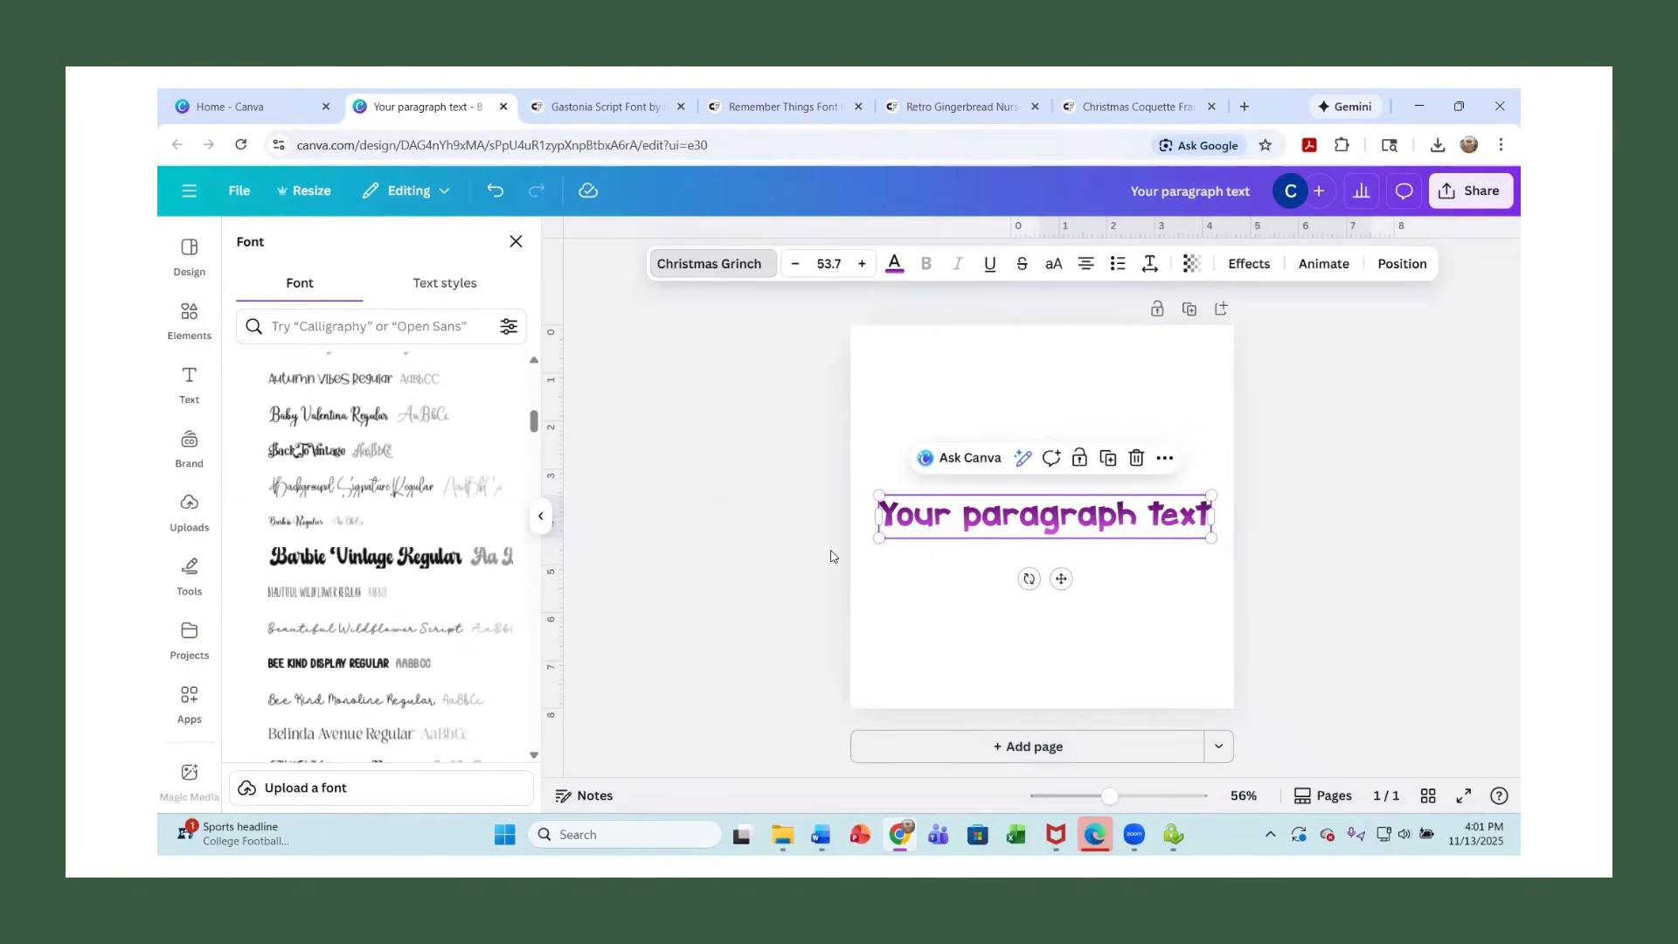
pyautogui.doubleClick(934, 525)
pyautogui.scroll(-6, 347, 599)
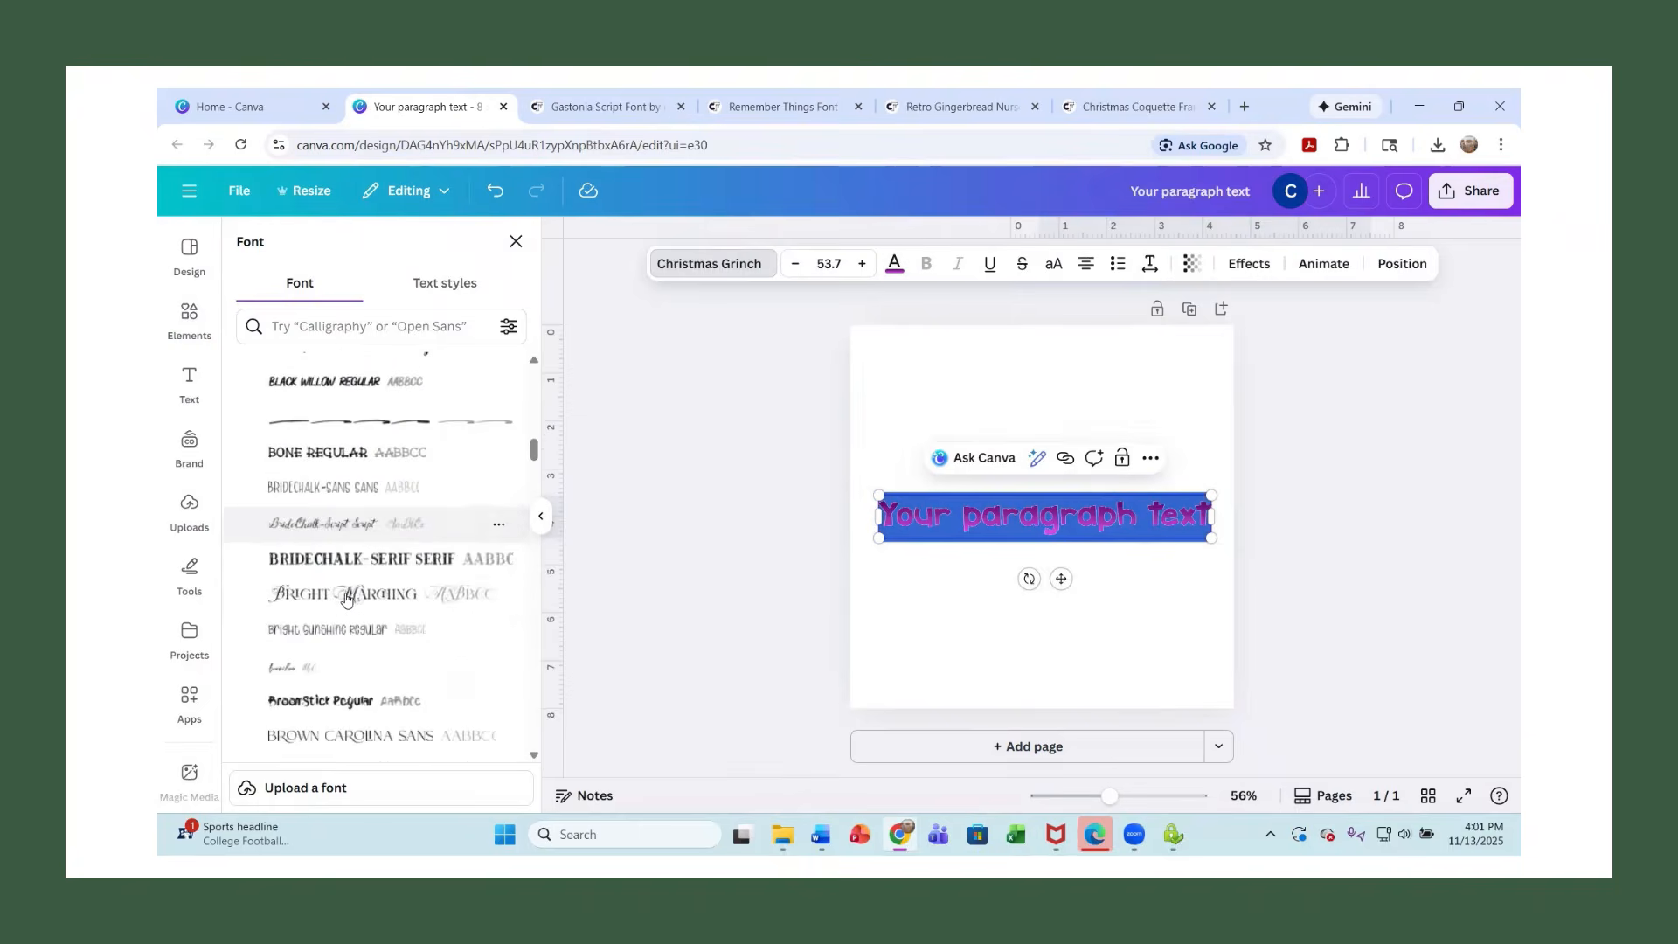
pyautogui.scroll(-10, 347, 599)
pyautogui.scroll(-6, 339, 639)
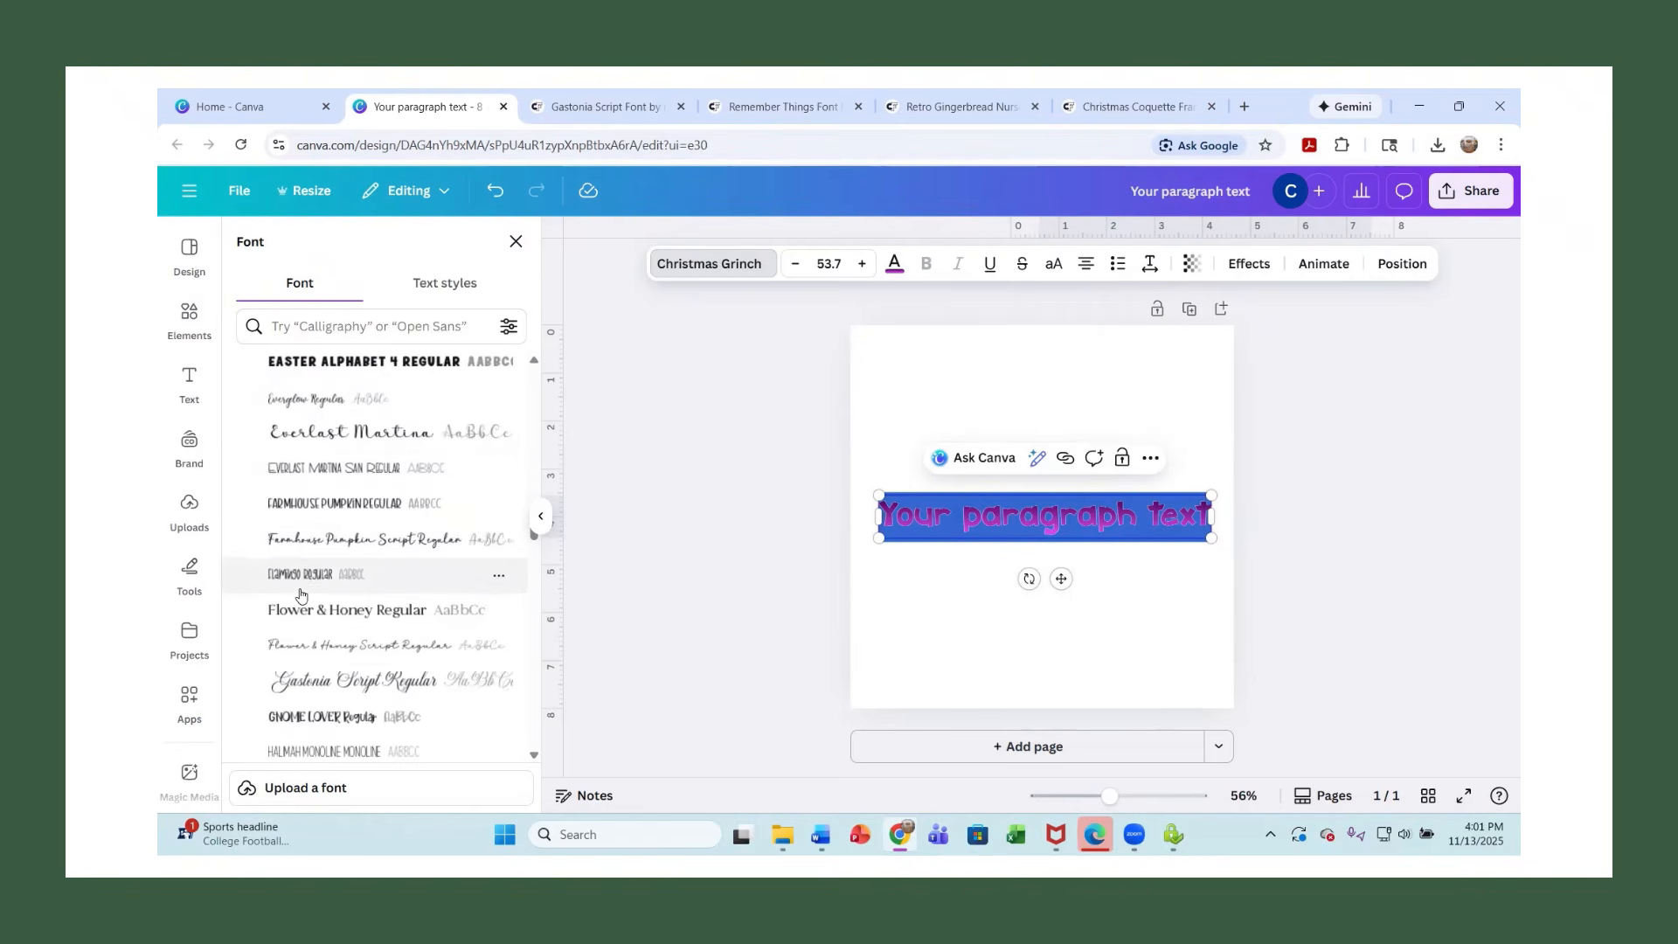
pyautogui.scroll(-1, 309, 577)
pyautogui.click(316, 604)
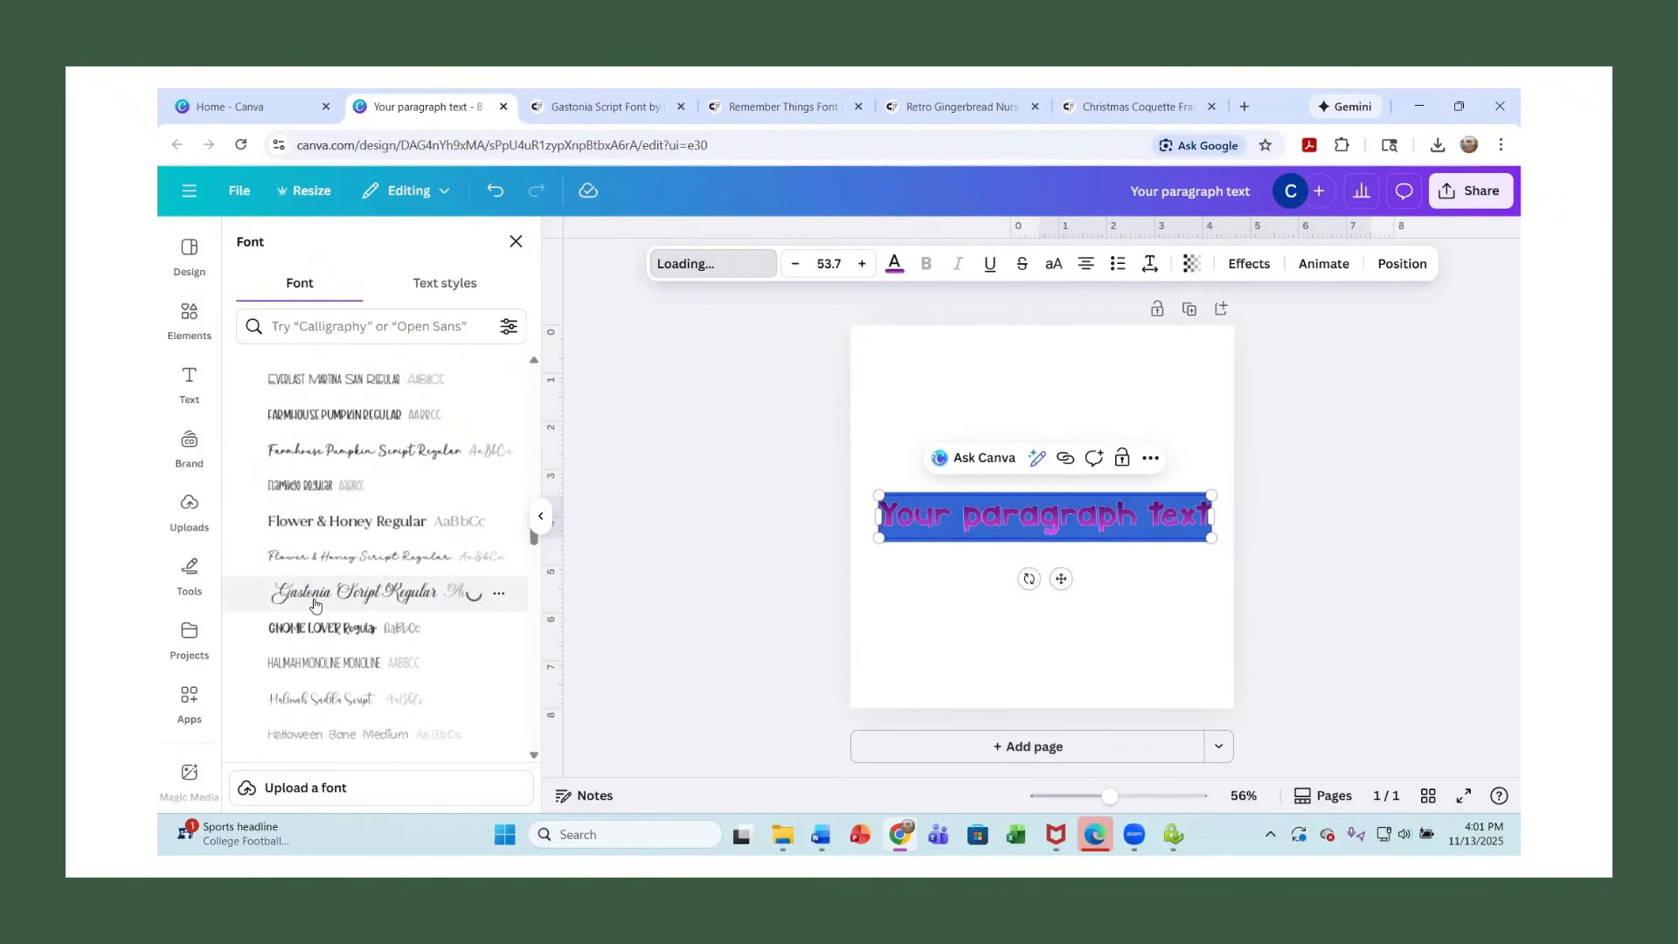
pyautogui.click(1106, 387)
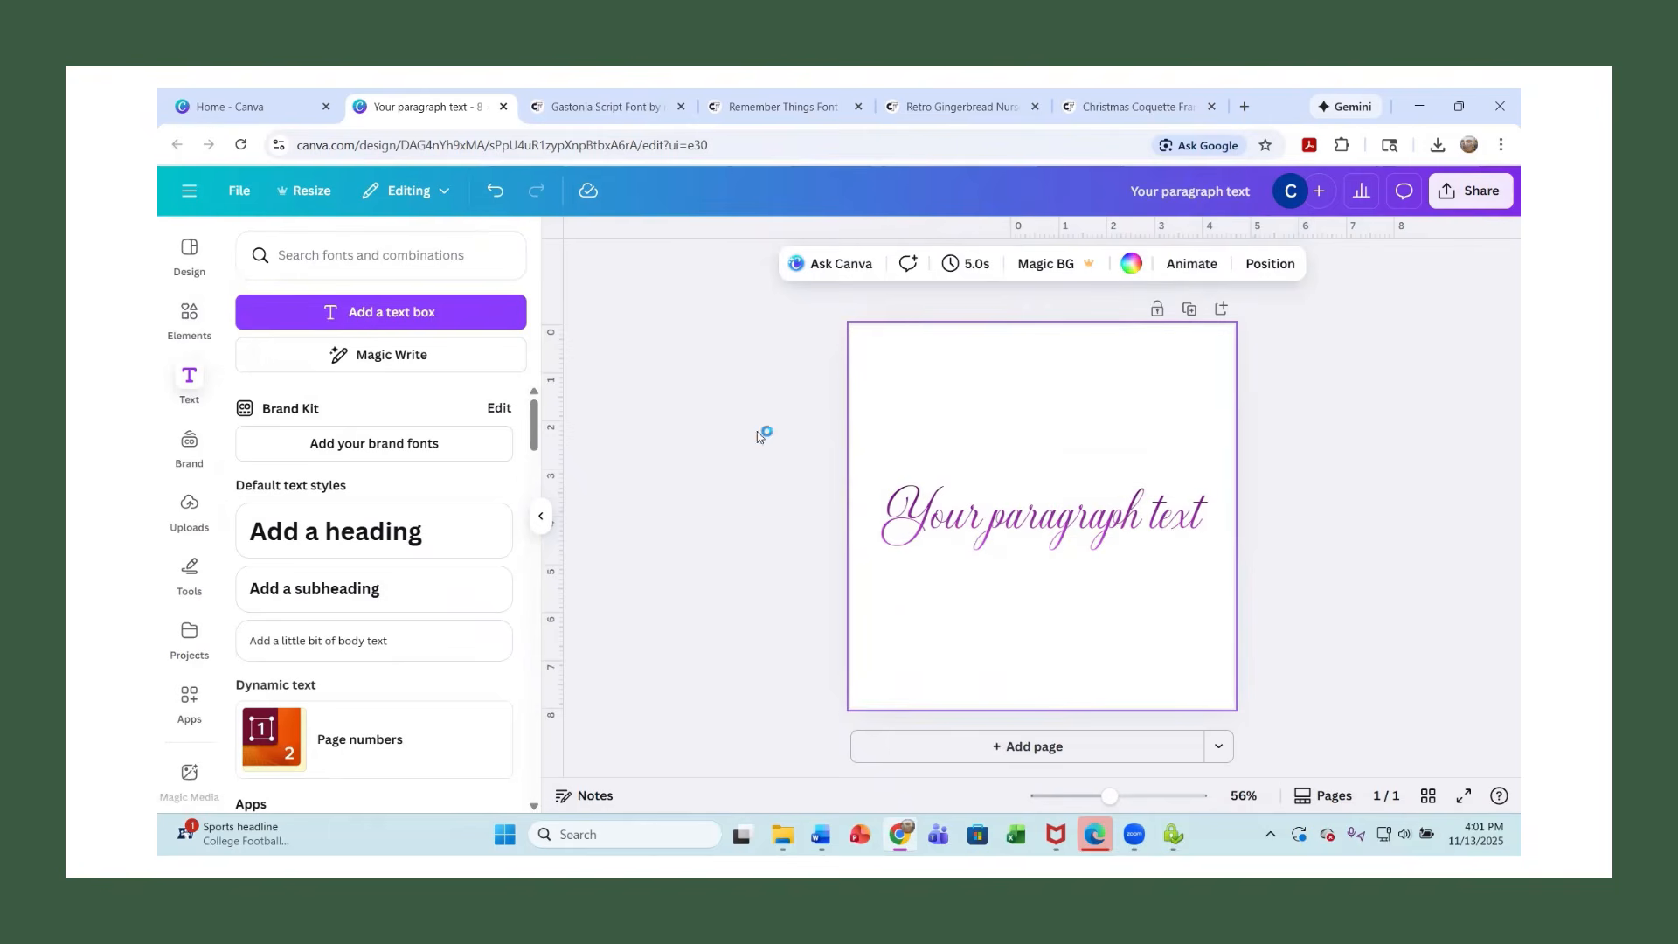
# Return to the Gastonia Script page on Creative Fabrica, view its preview images and open the site's Fontcloud tool.
pyautogui.click(612, 107)
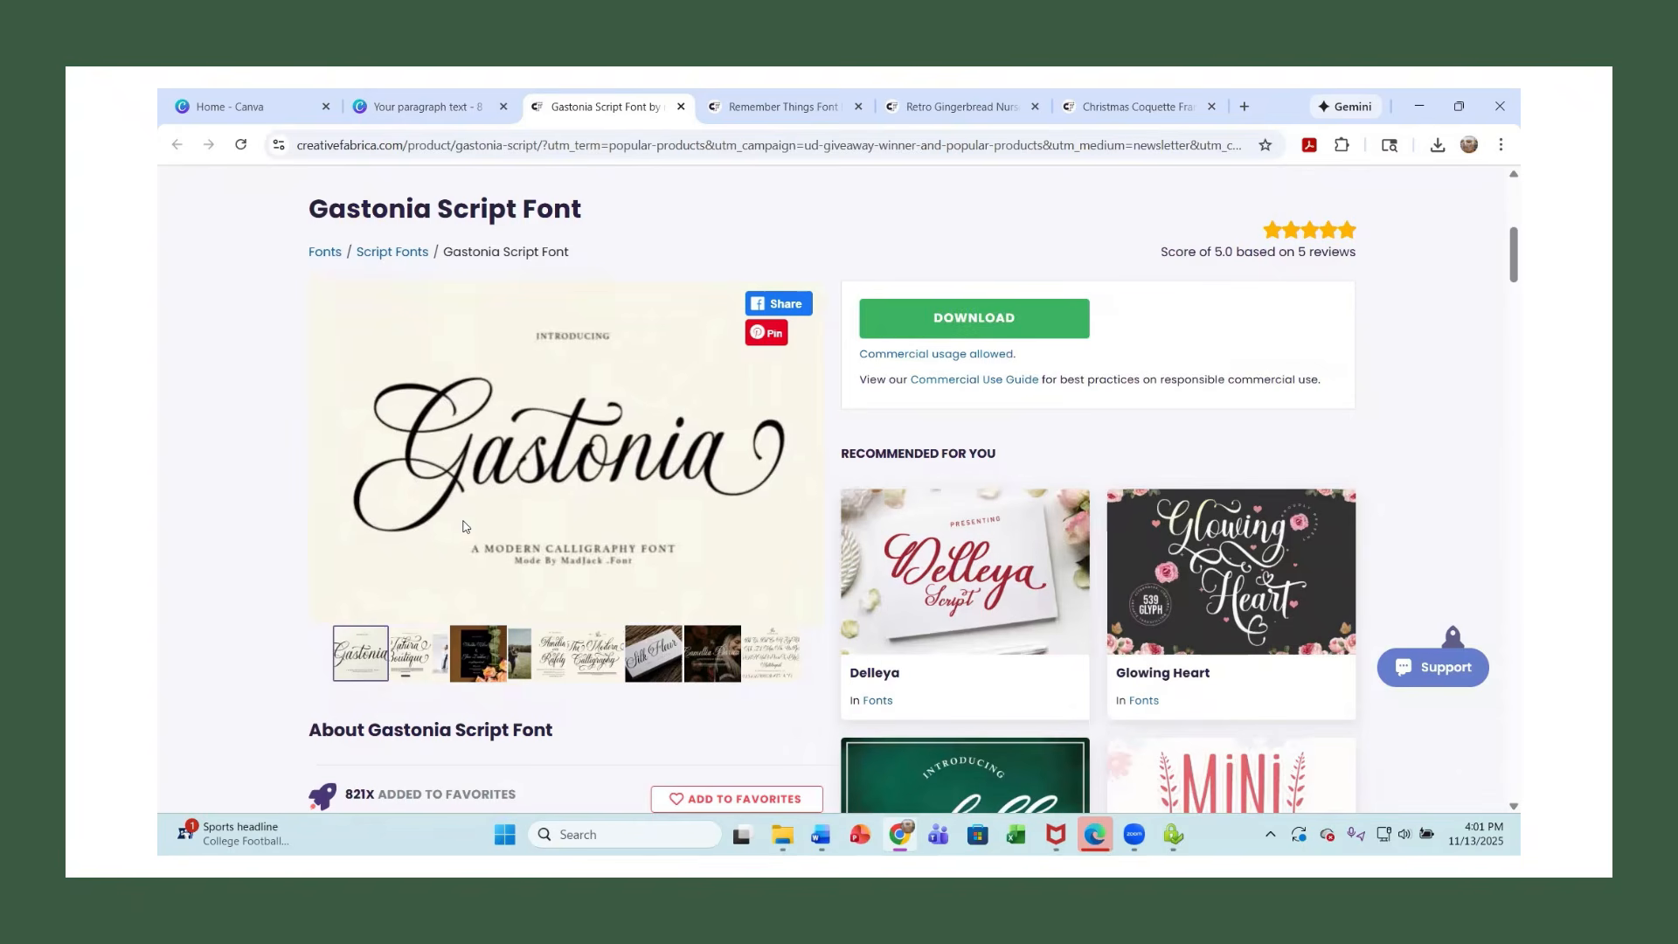
pyautogui.click(597, 661)
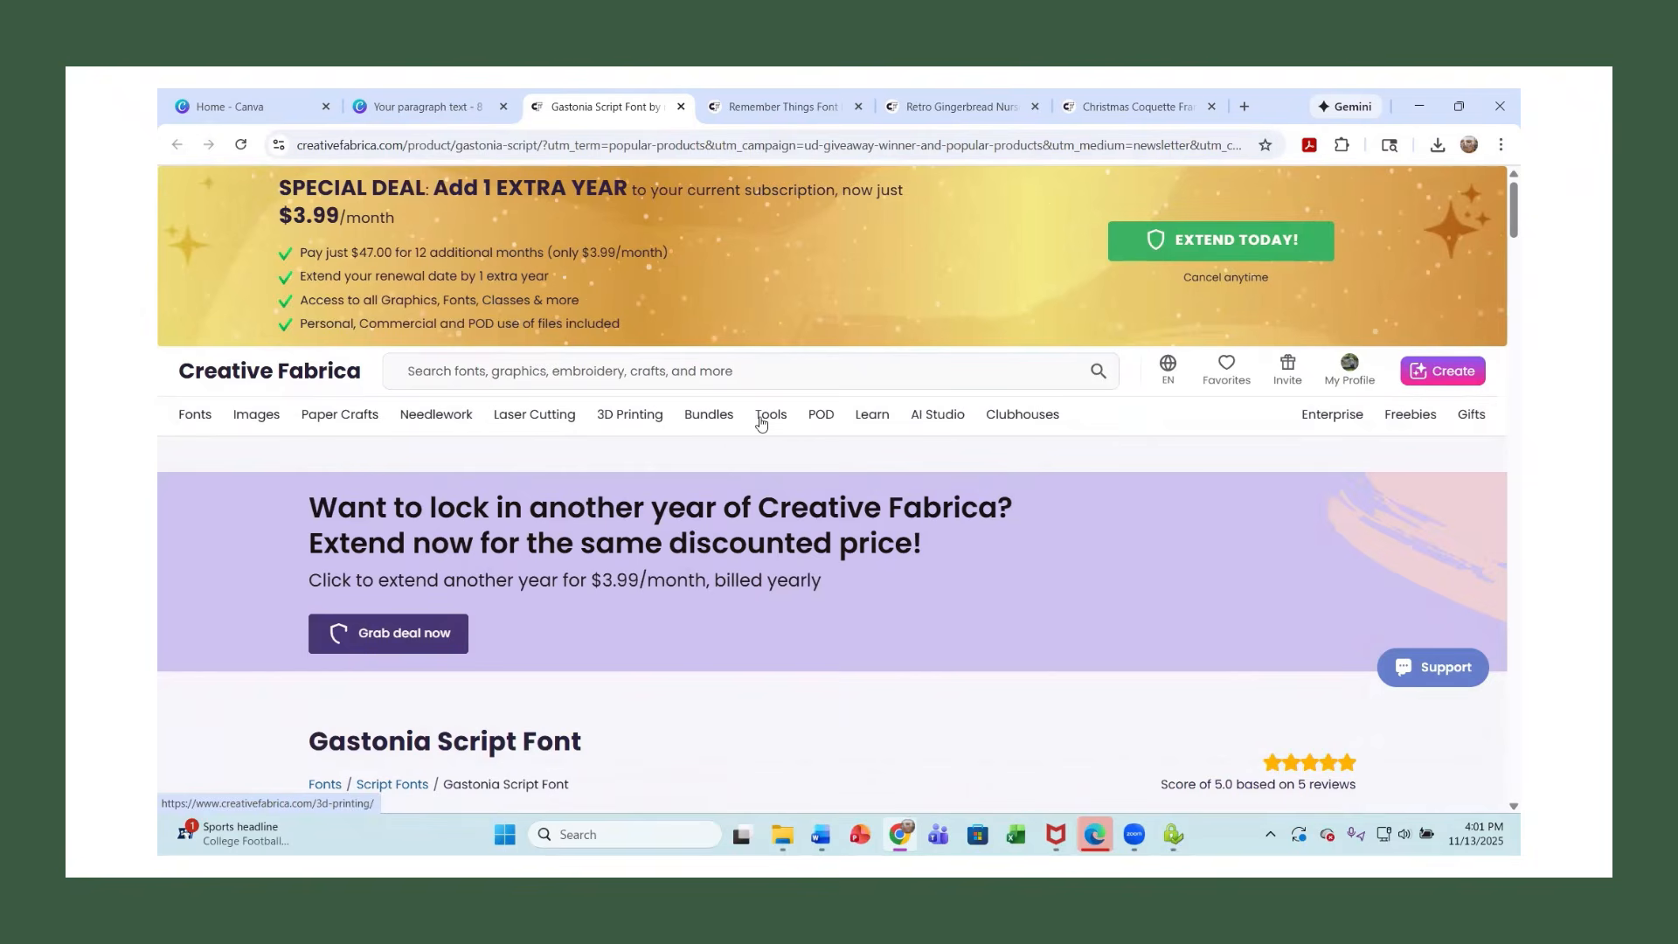
pyautogui.moveTo(760, 424)
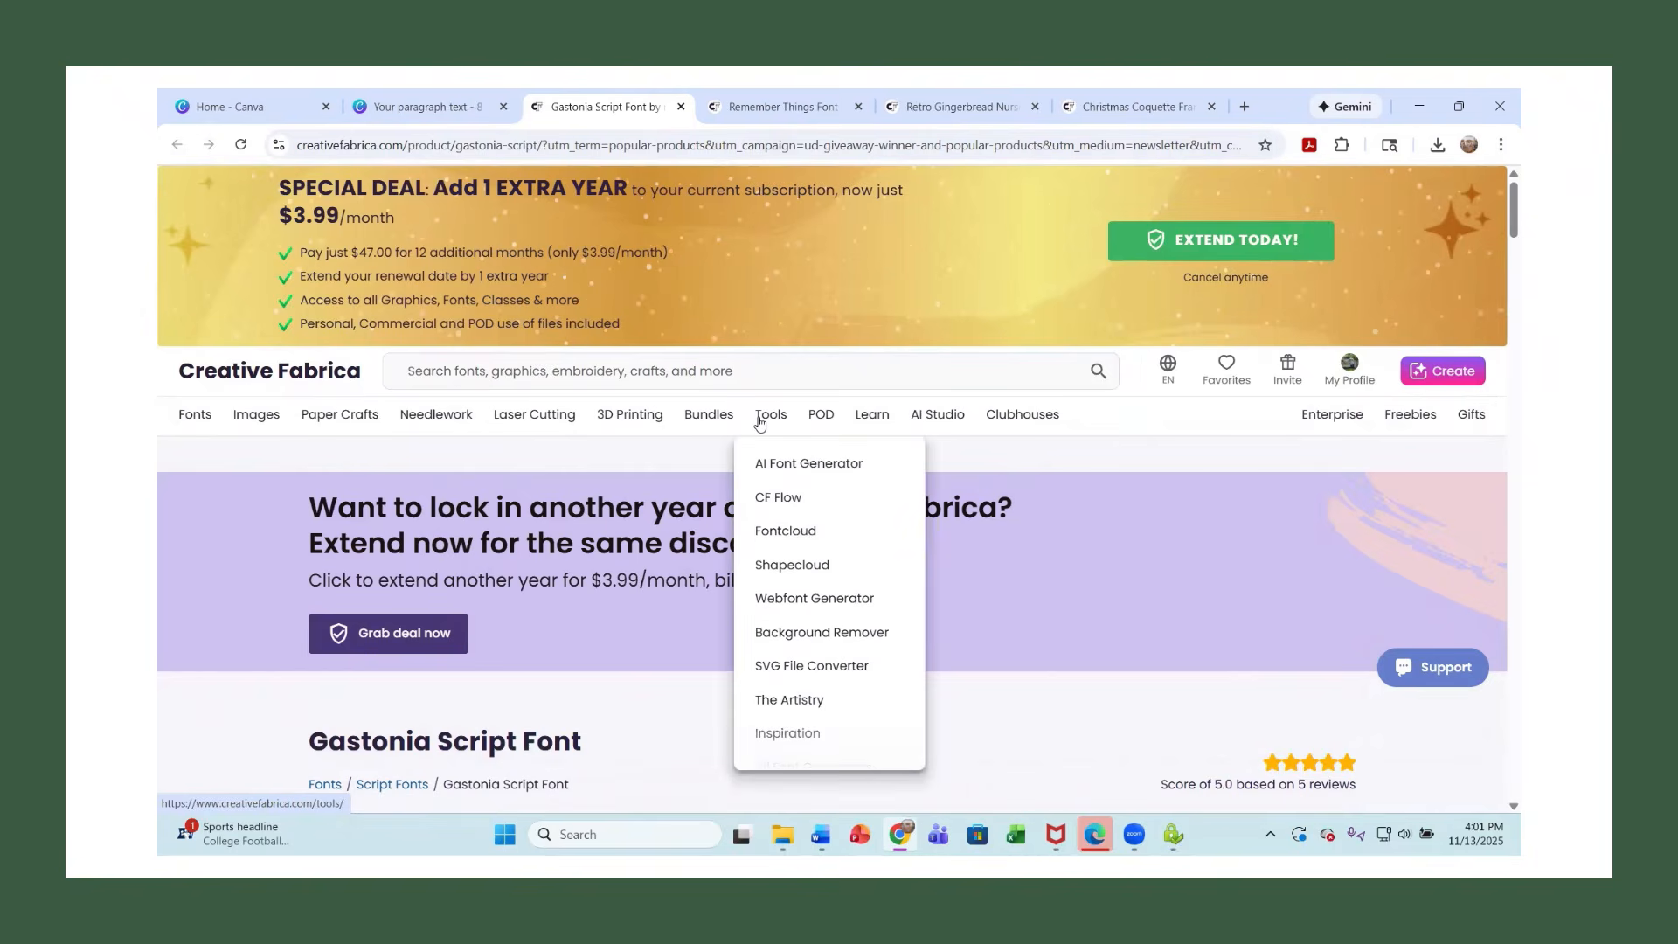
pyautogui.click(762, 534)
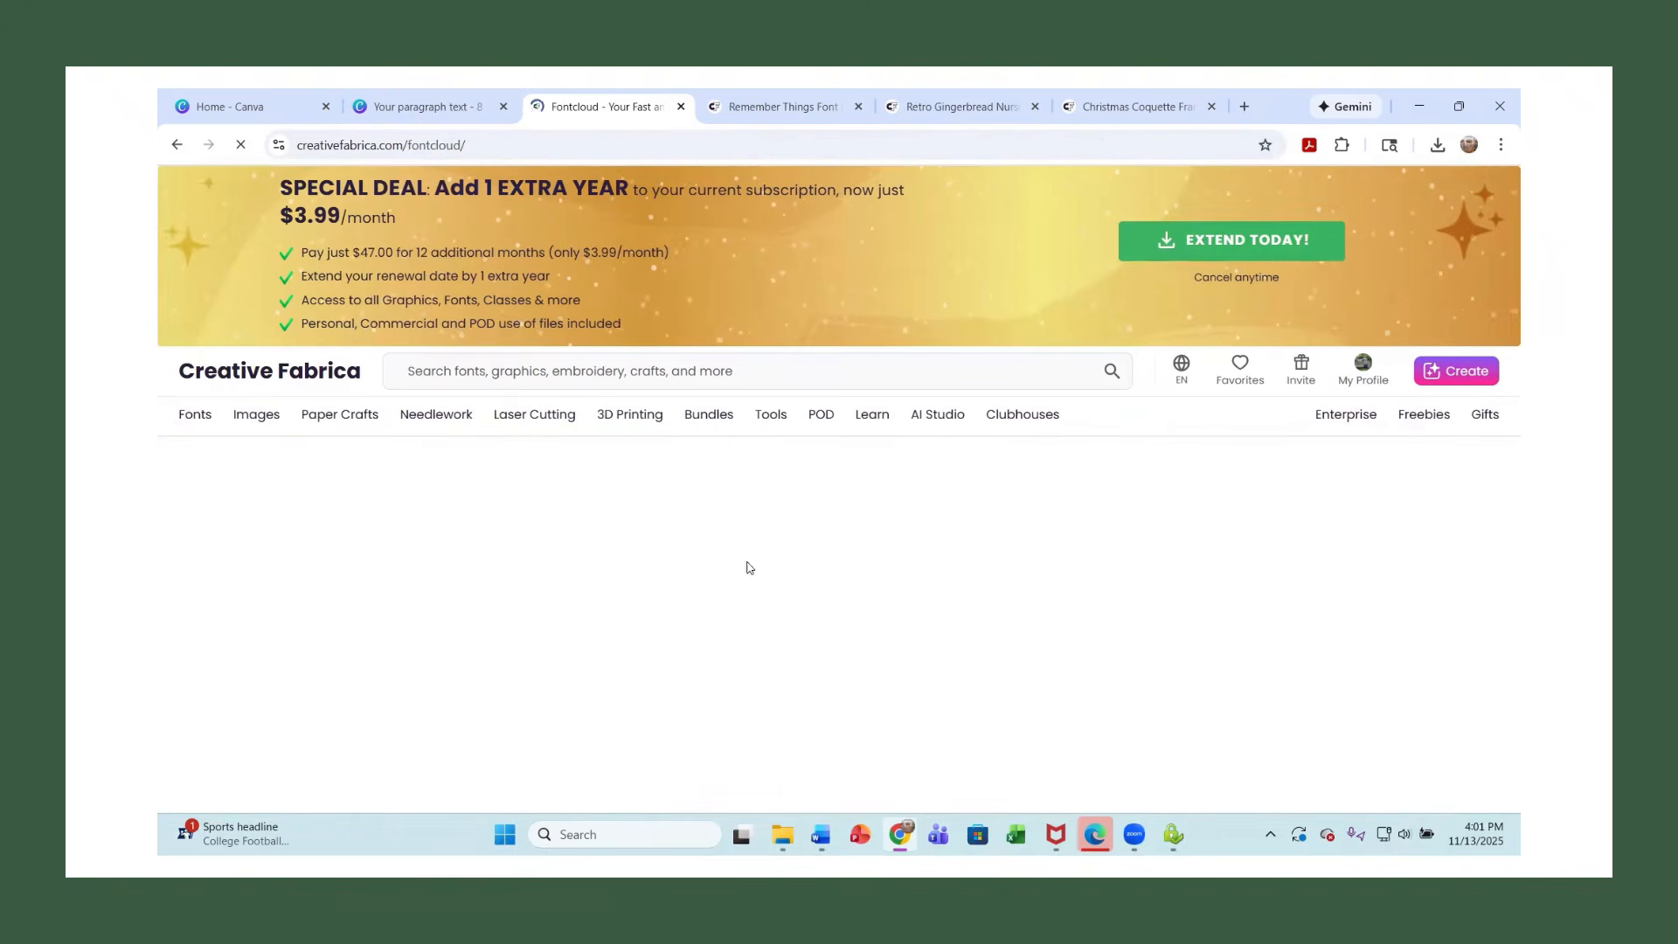
pyautogui.scroll(-3, 596, 514)
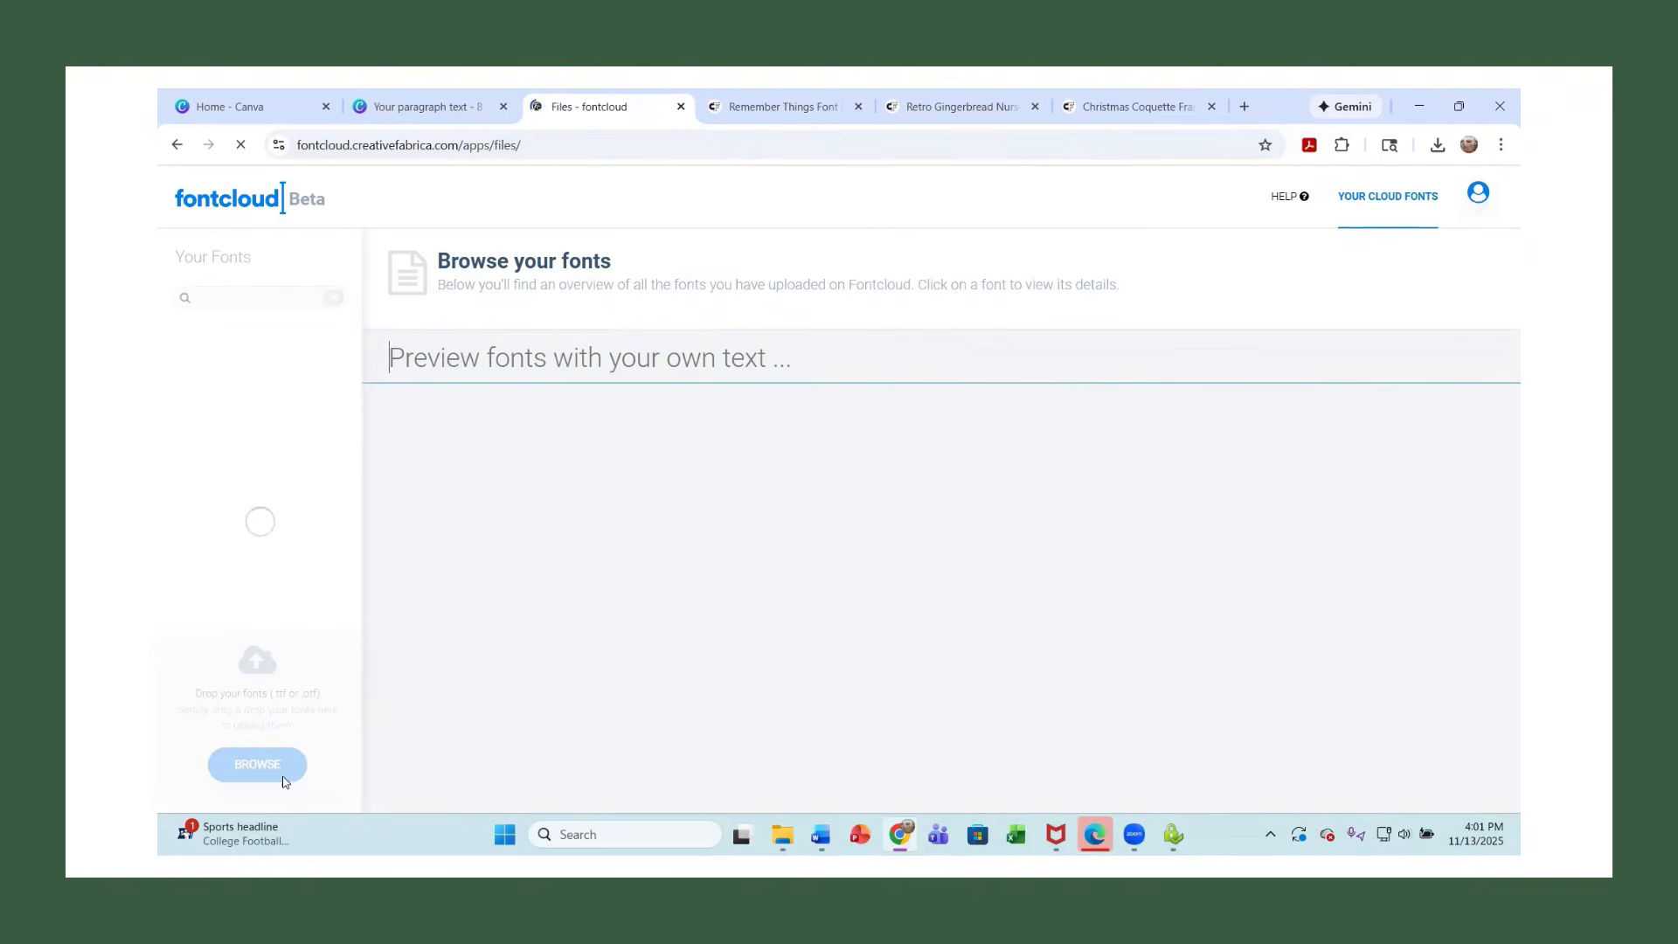
# Upload the OpenType Gastonia Script file from the extracted folder to Fontcloud.
pyautogui.click(276, 754)
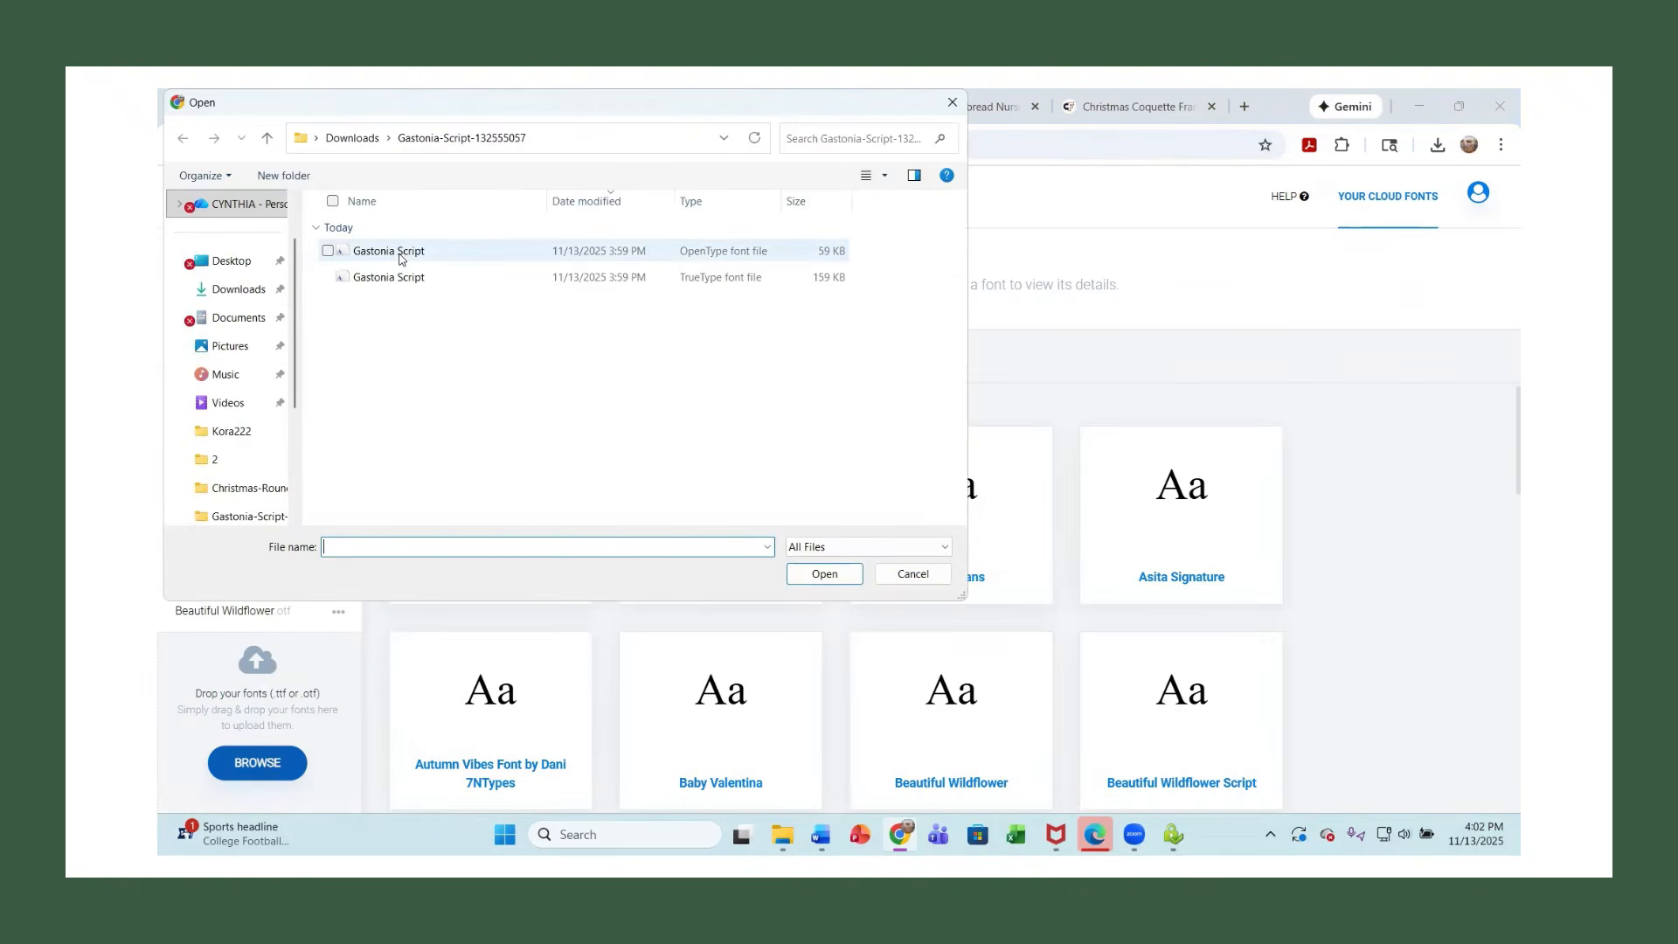
pyautogui.click(399, 256)
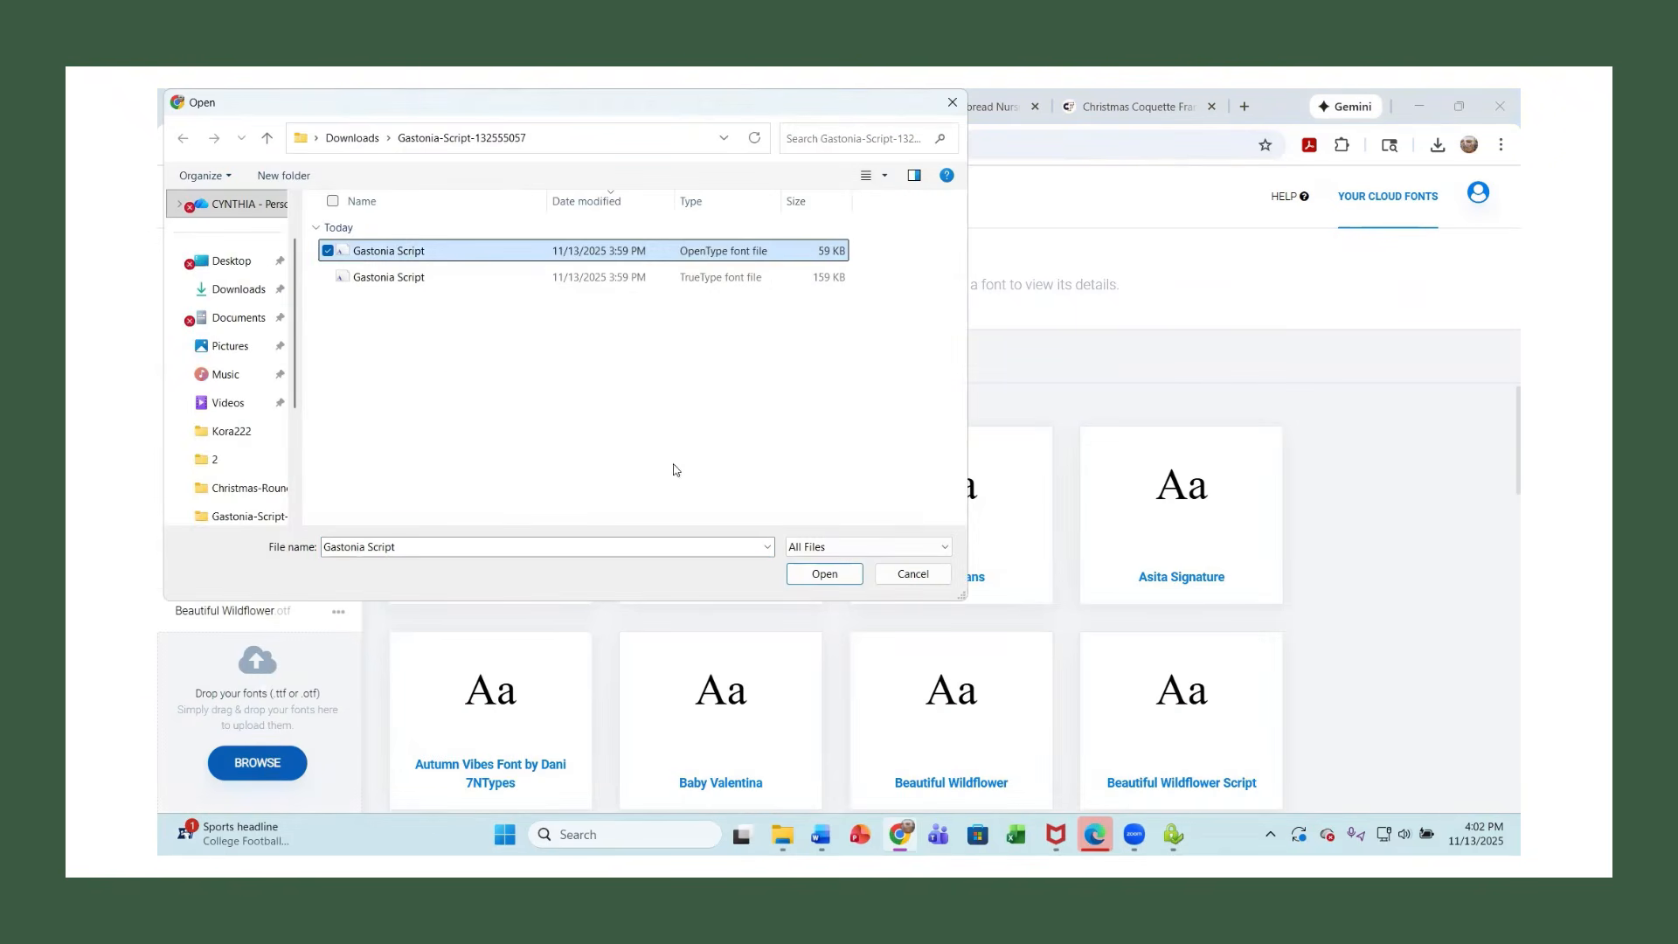
pyautogui.click(825, 575)
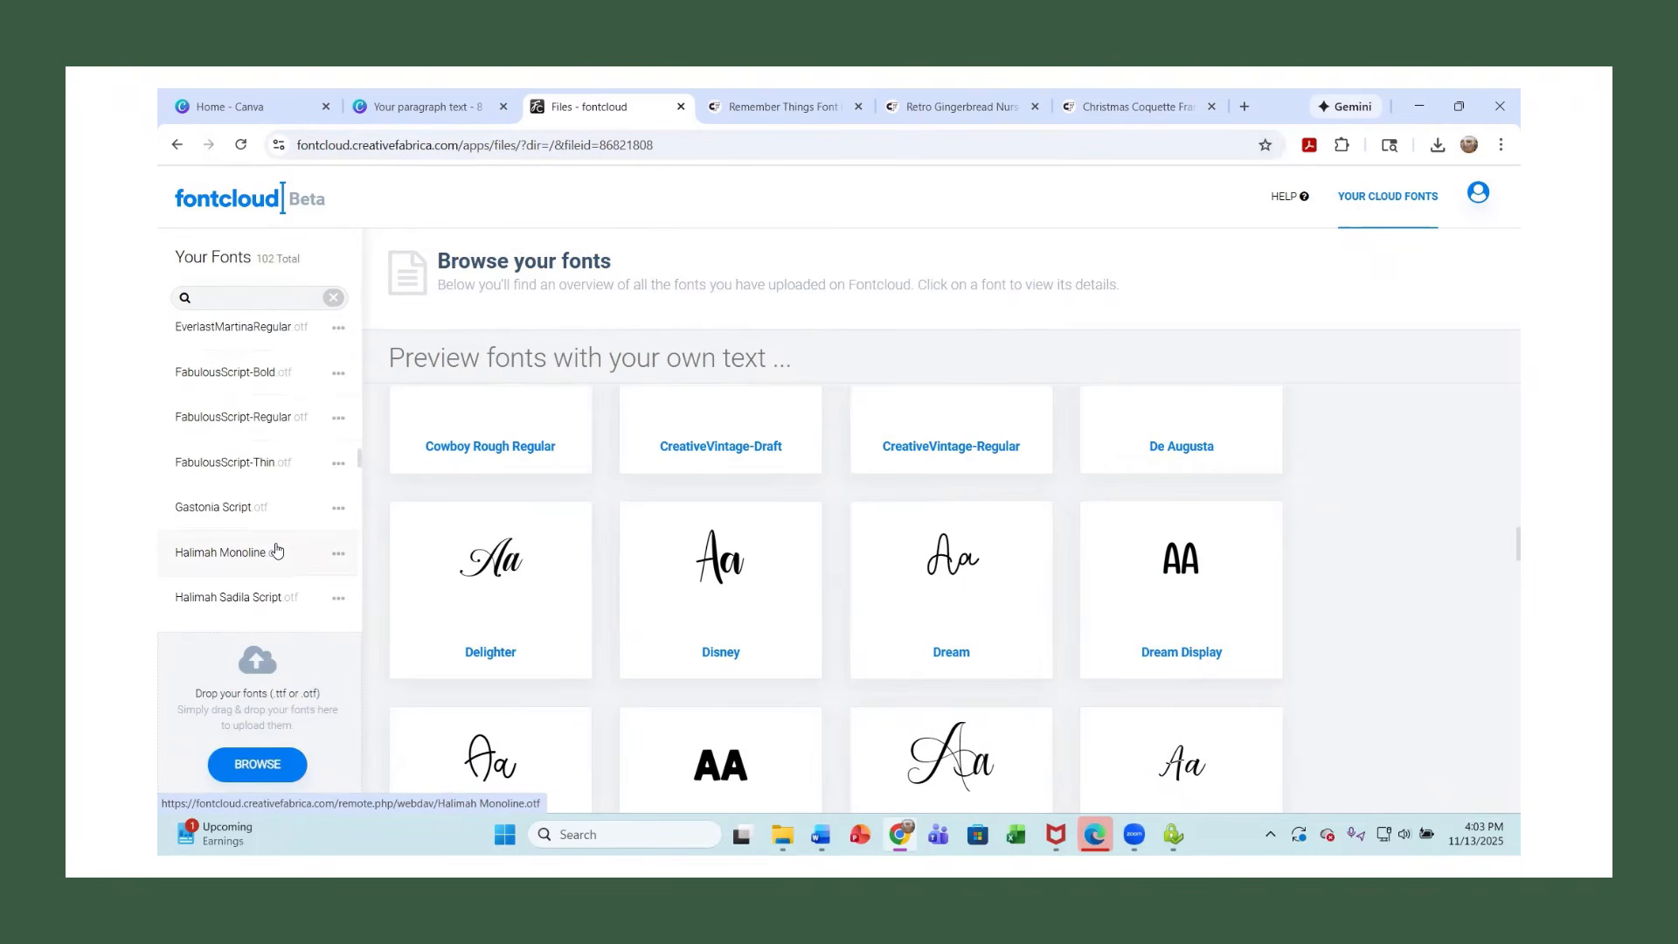
# Open Gastonia Script.otf in the Fontcloud font list and look through its capital letter glyphs.
pyautogui.click(214, 515)
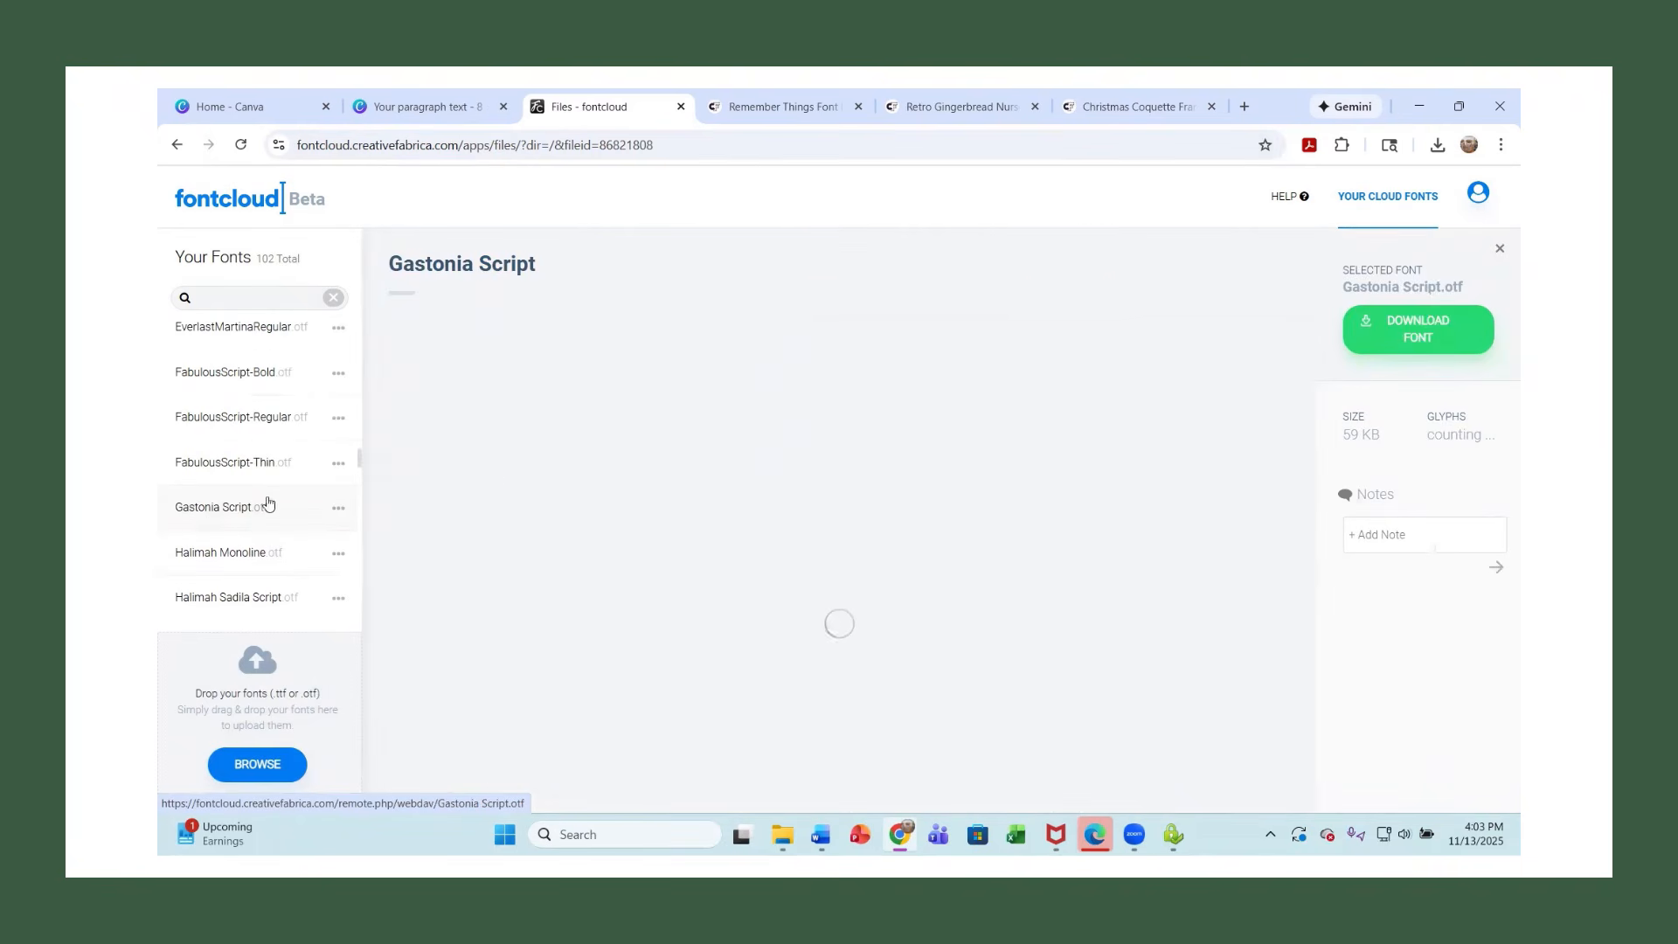
pyautogui.scroll(-5, 742, 516)
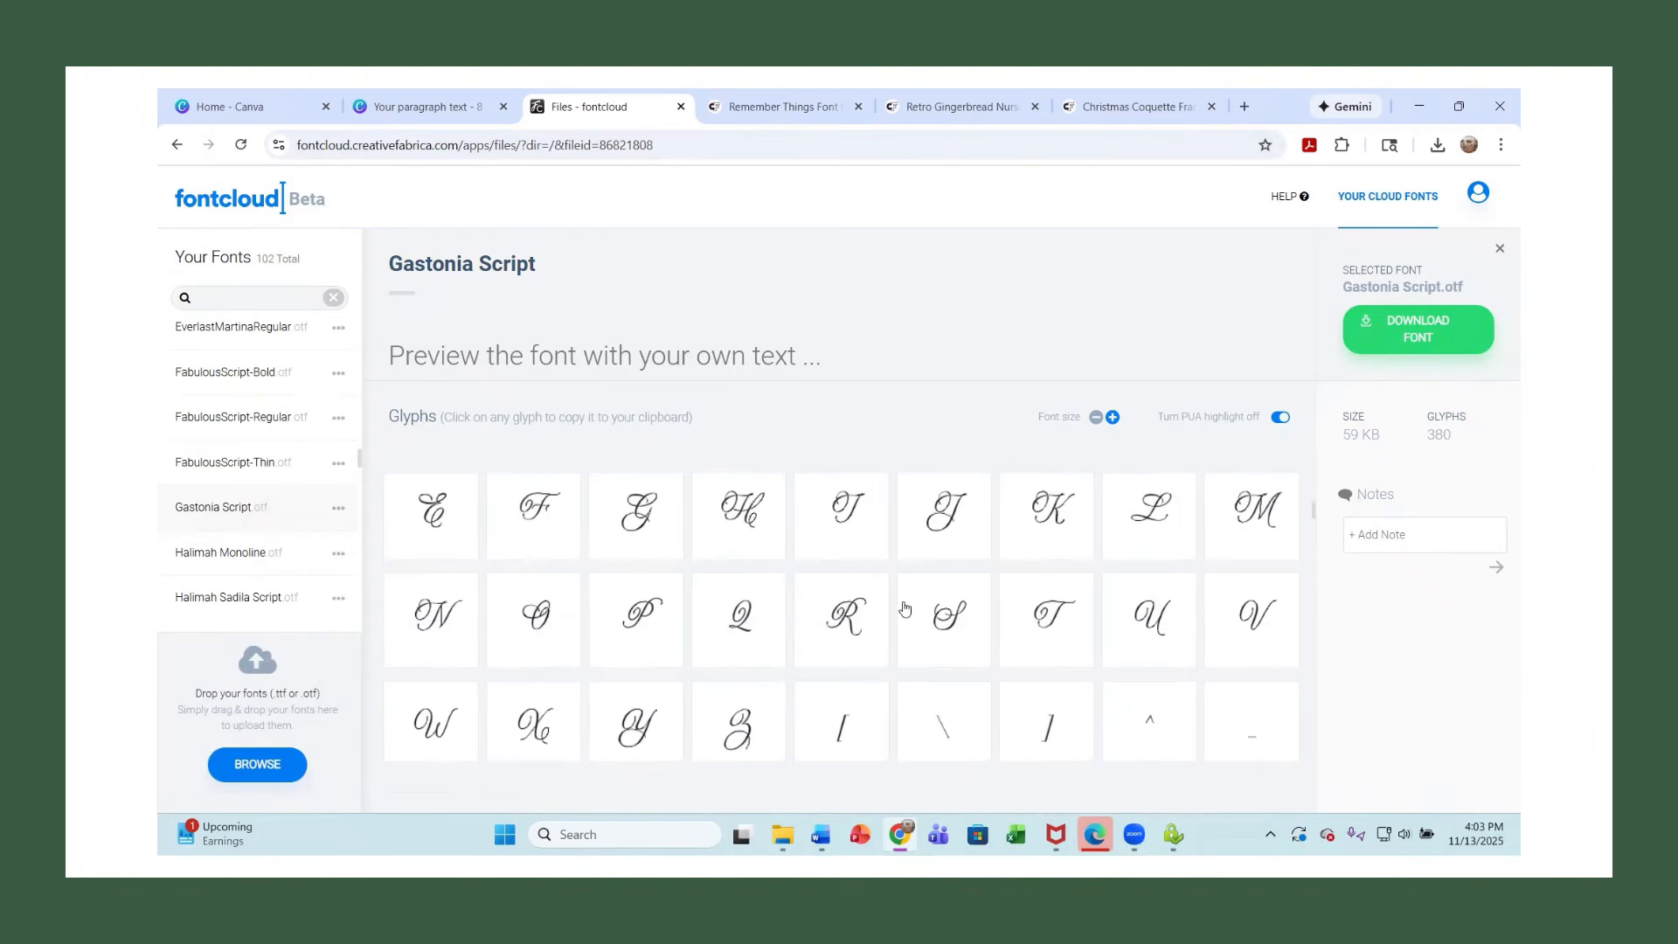
pyautogui.scroll(1, 905, 609)
pyautogui.scroll(1, 905, 610)
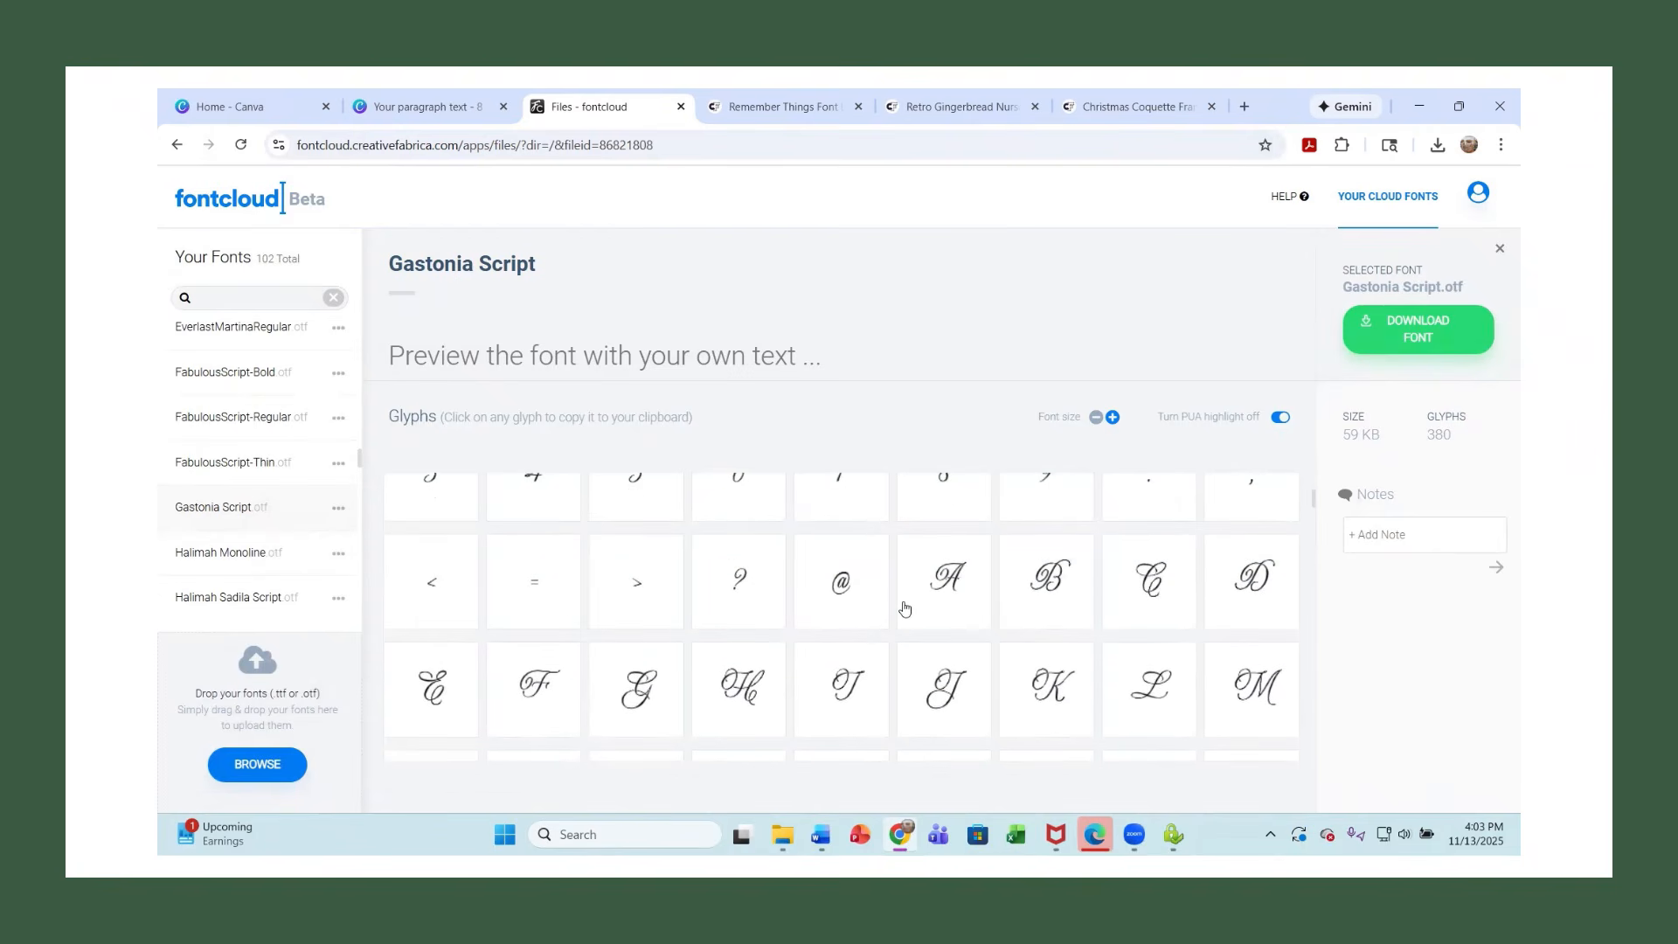
pyautogui.scroll(-3, 904, 609)
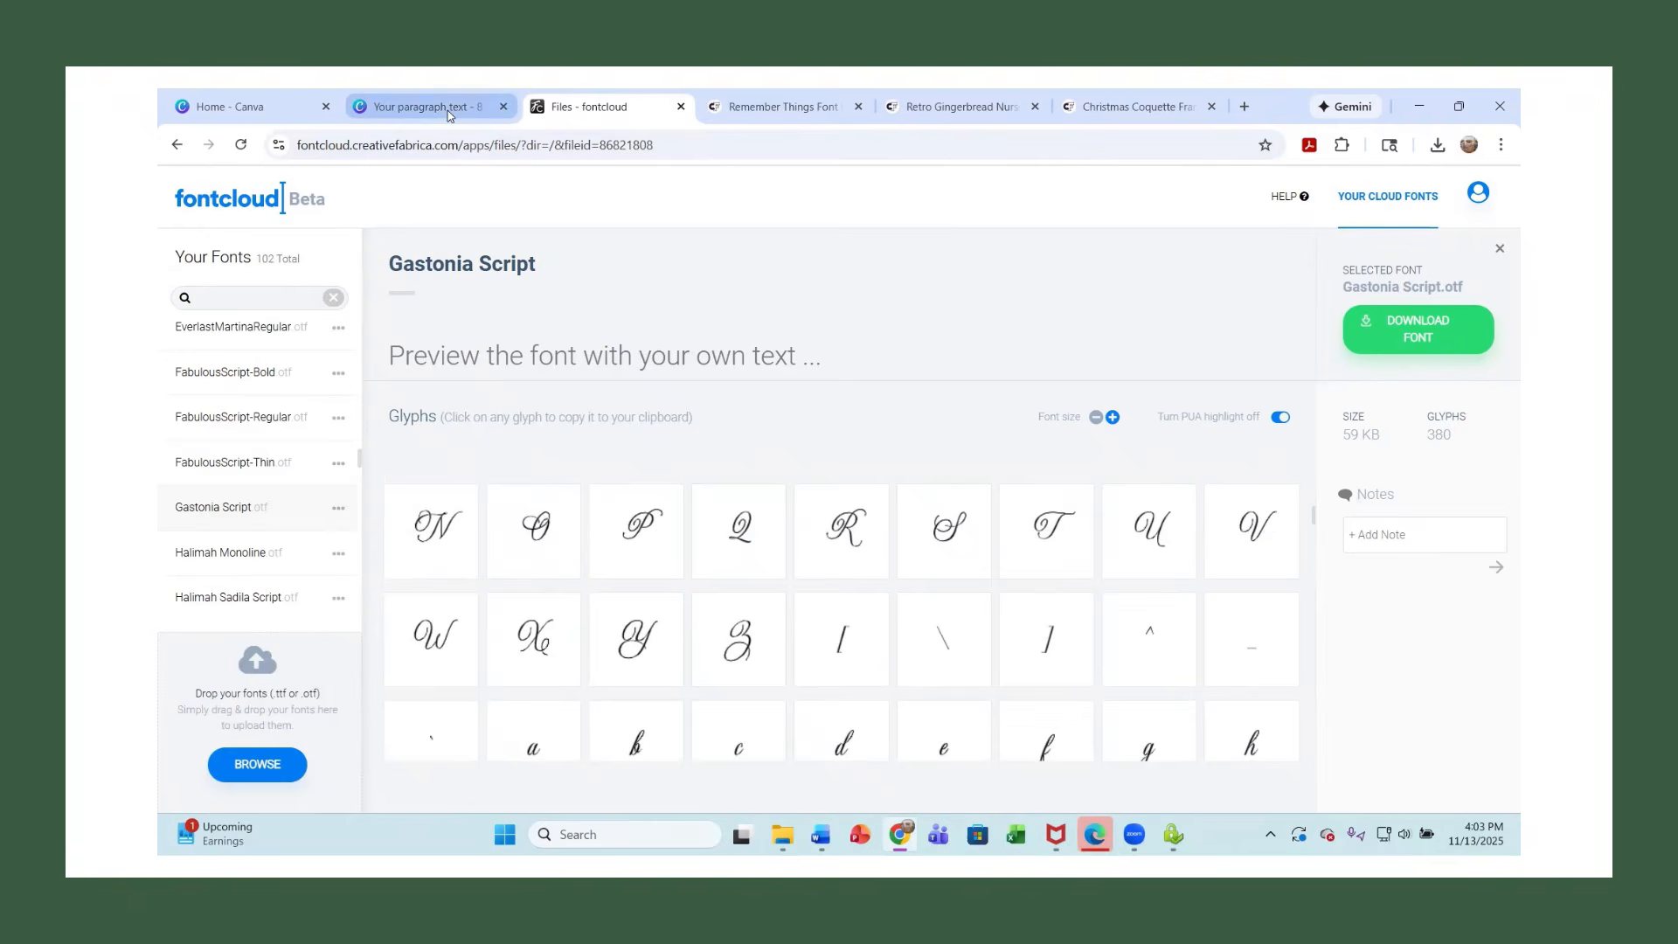
# Switch back to the Canva design and replace the paragraph text with "Christmas".
pyautogui.click(420, 107)
pyautogui.click(1137, 535)
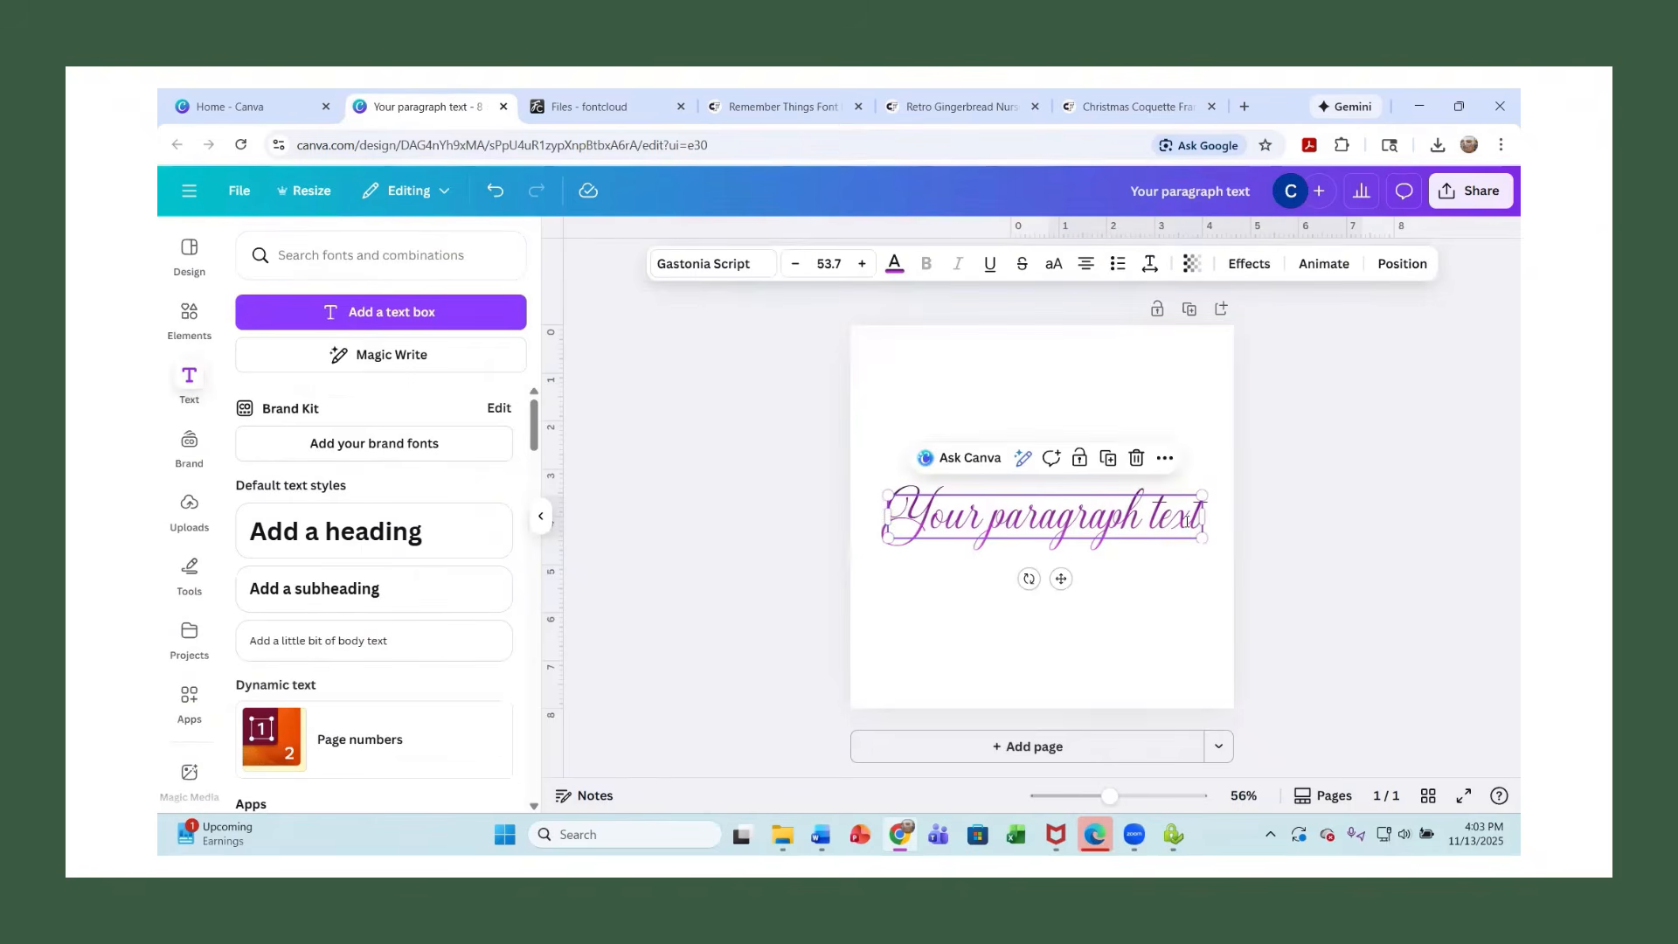
pyautogui.doubleClick(1187, 519)
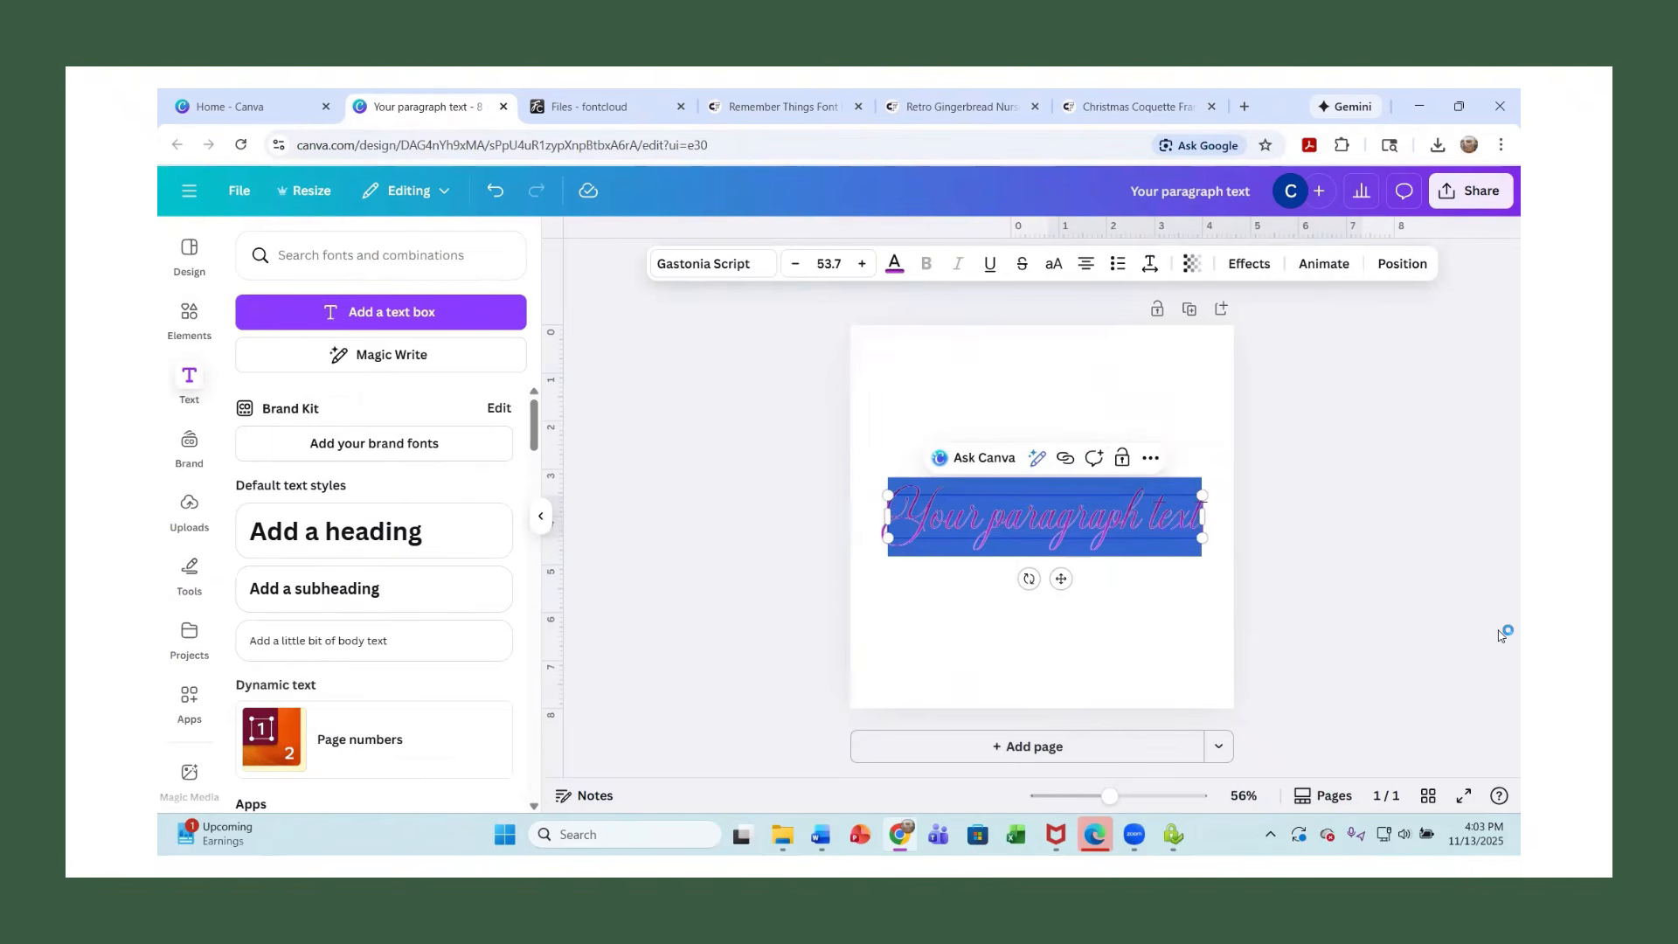
pyautogui.write('Christmas')
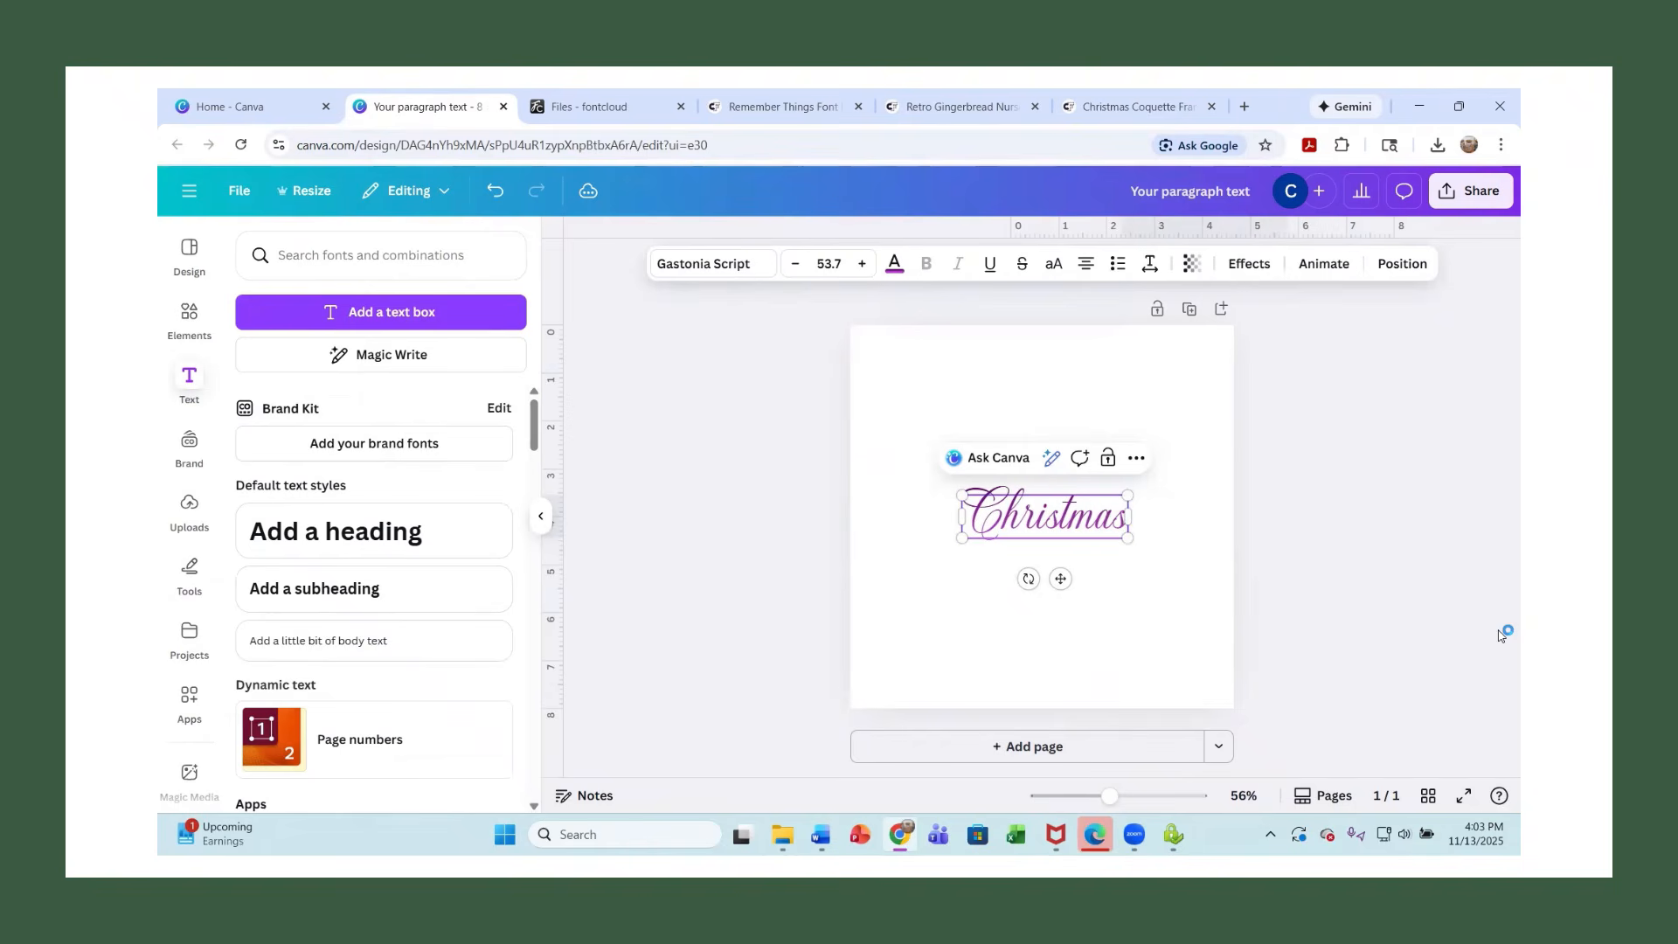
# Switch to Fontcloud and copy the lowercase s glyph with the end swash from the Gastonia Script alternates.
pyautogui.click(616, 106)
pyautogui.scroll(-10, 918, 647)
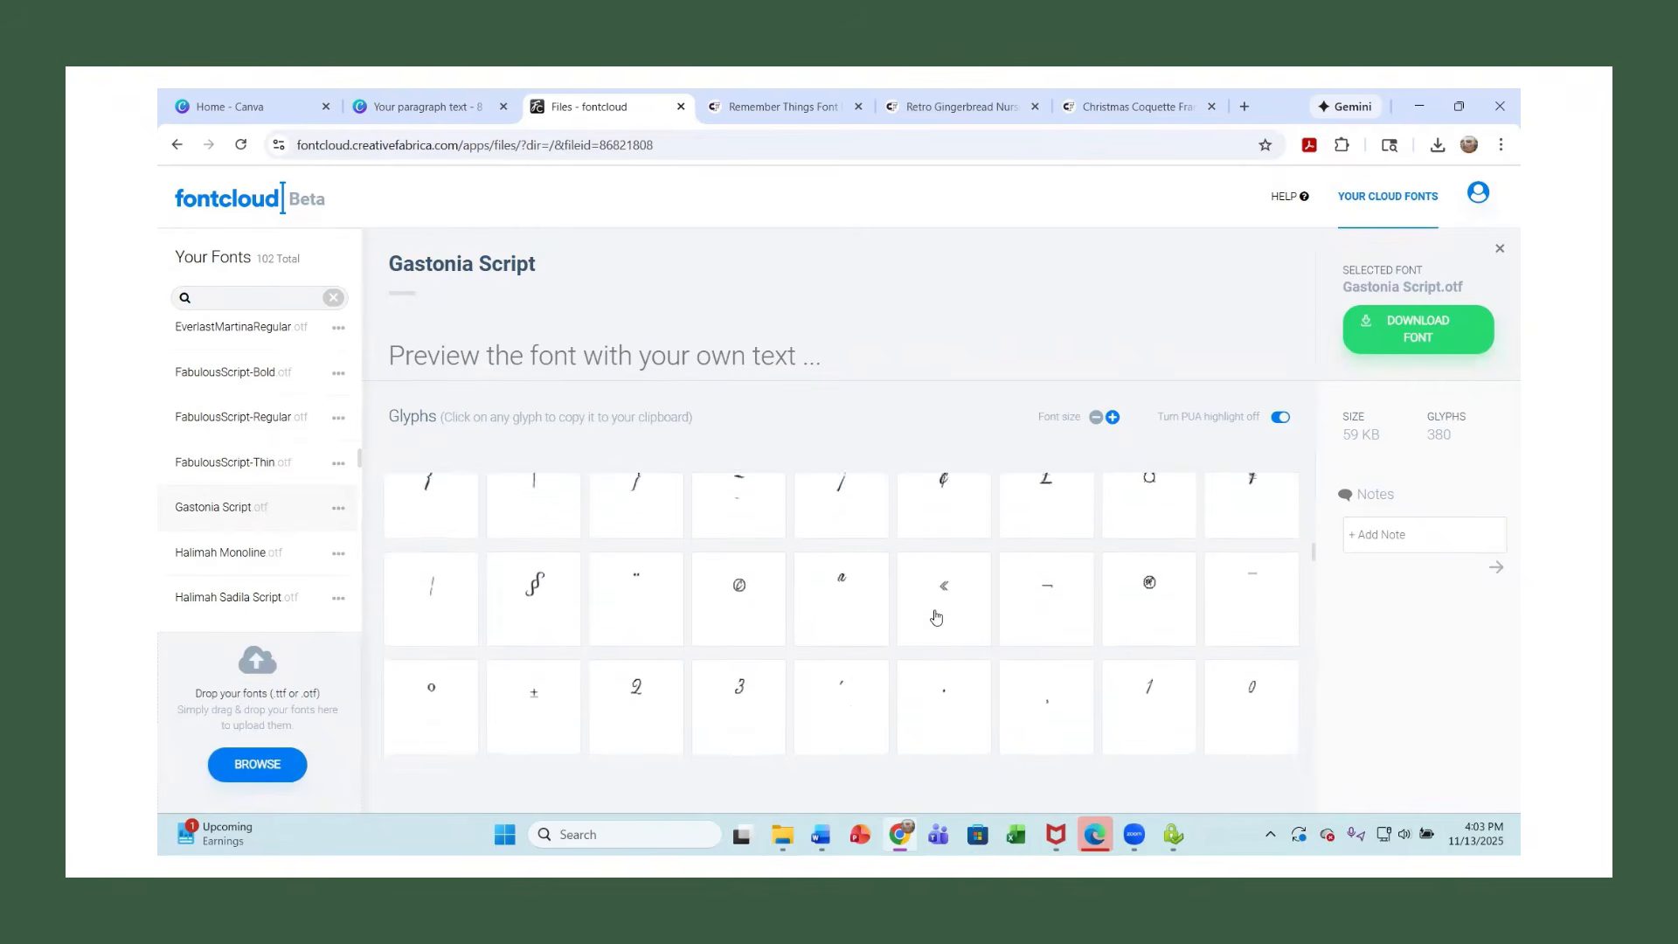
pyautogui.scroll(-10, 935, 612)
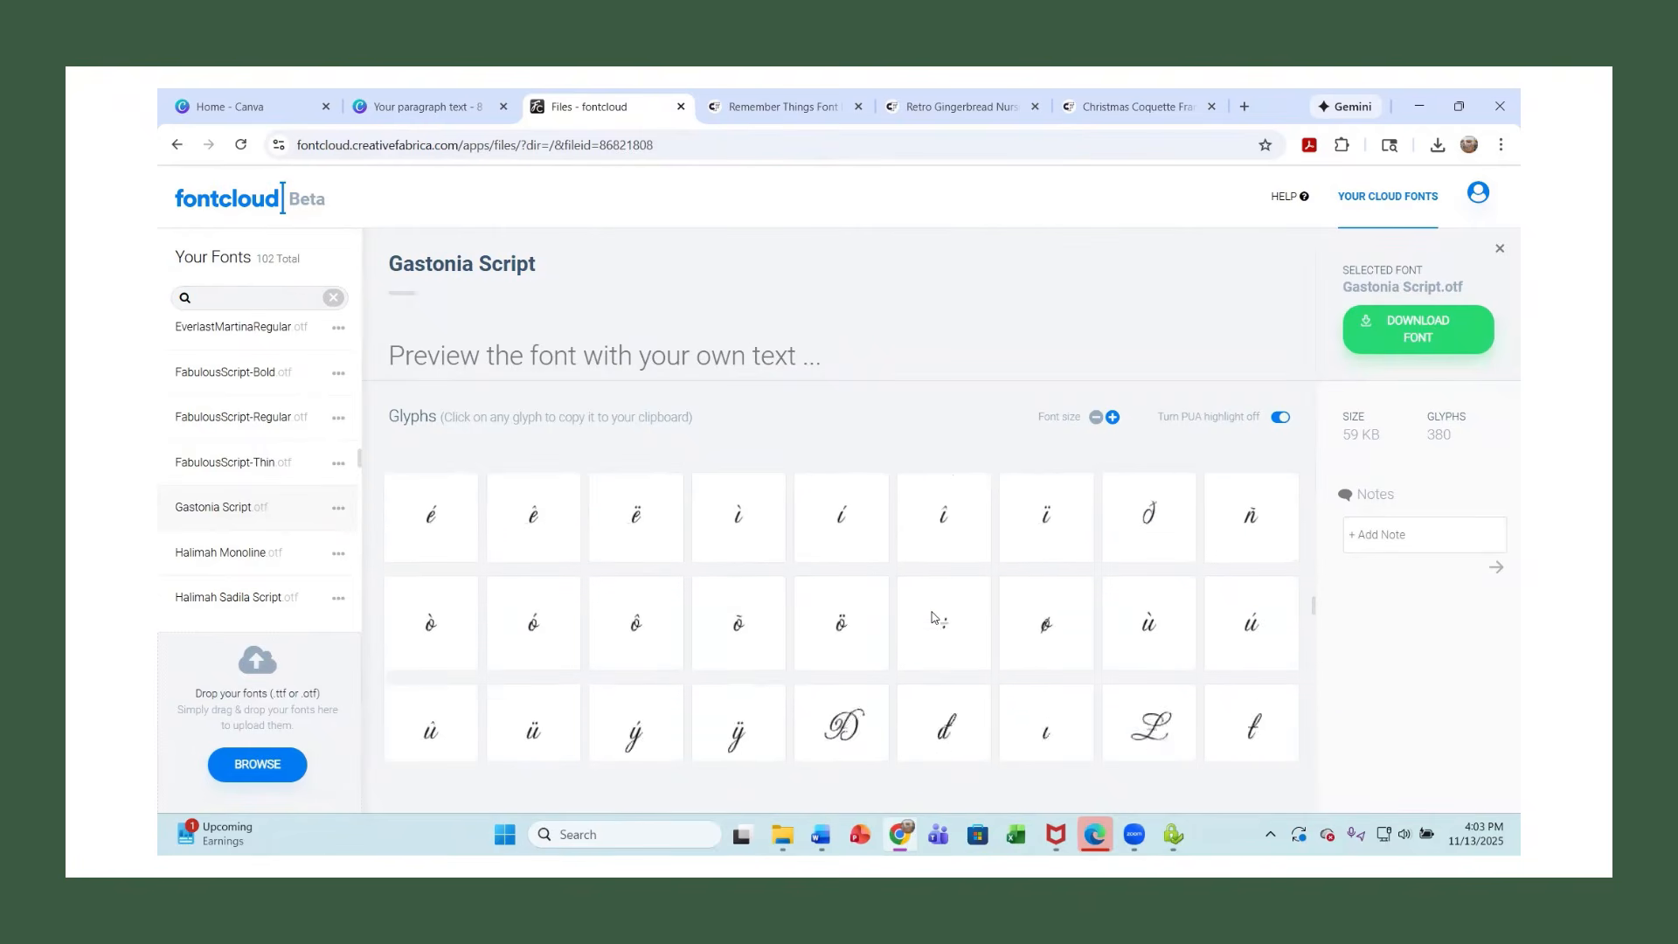
pyautogui.scroll(-10, 934, 618)
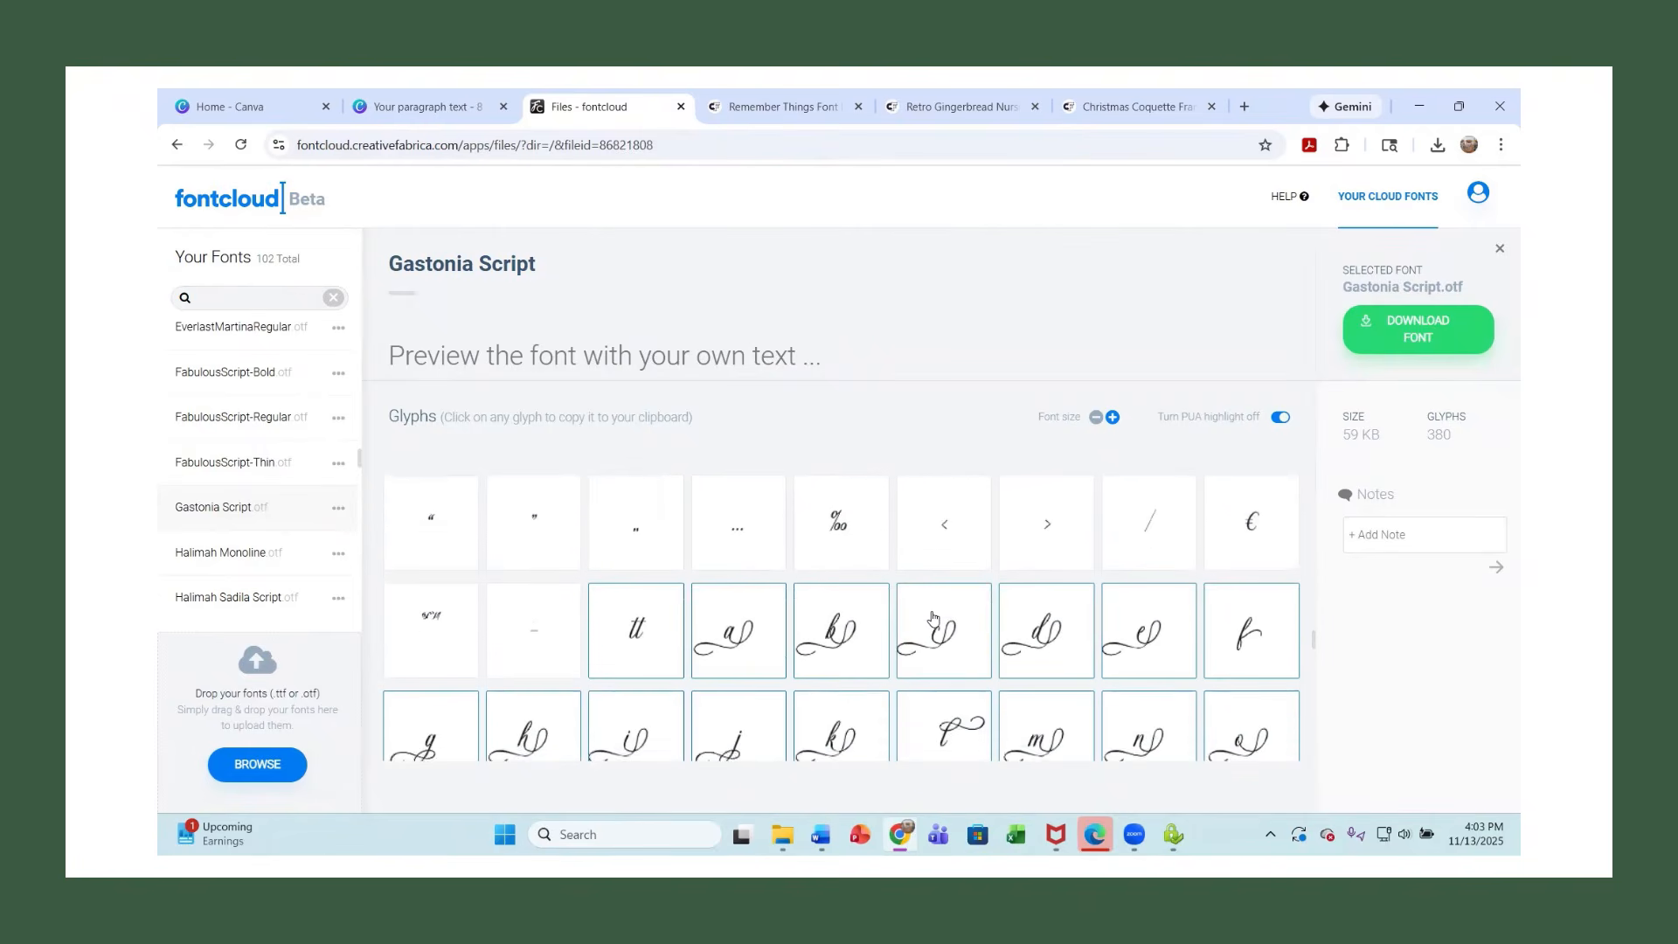
pyautogui.scroll(-3, 926, 626)
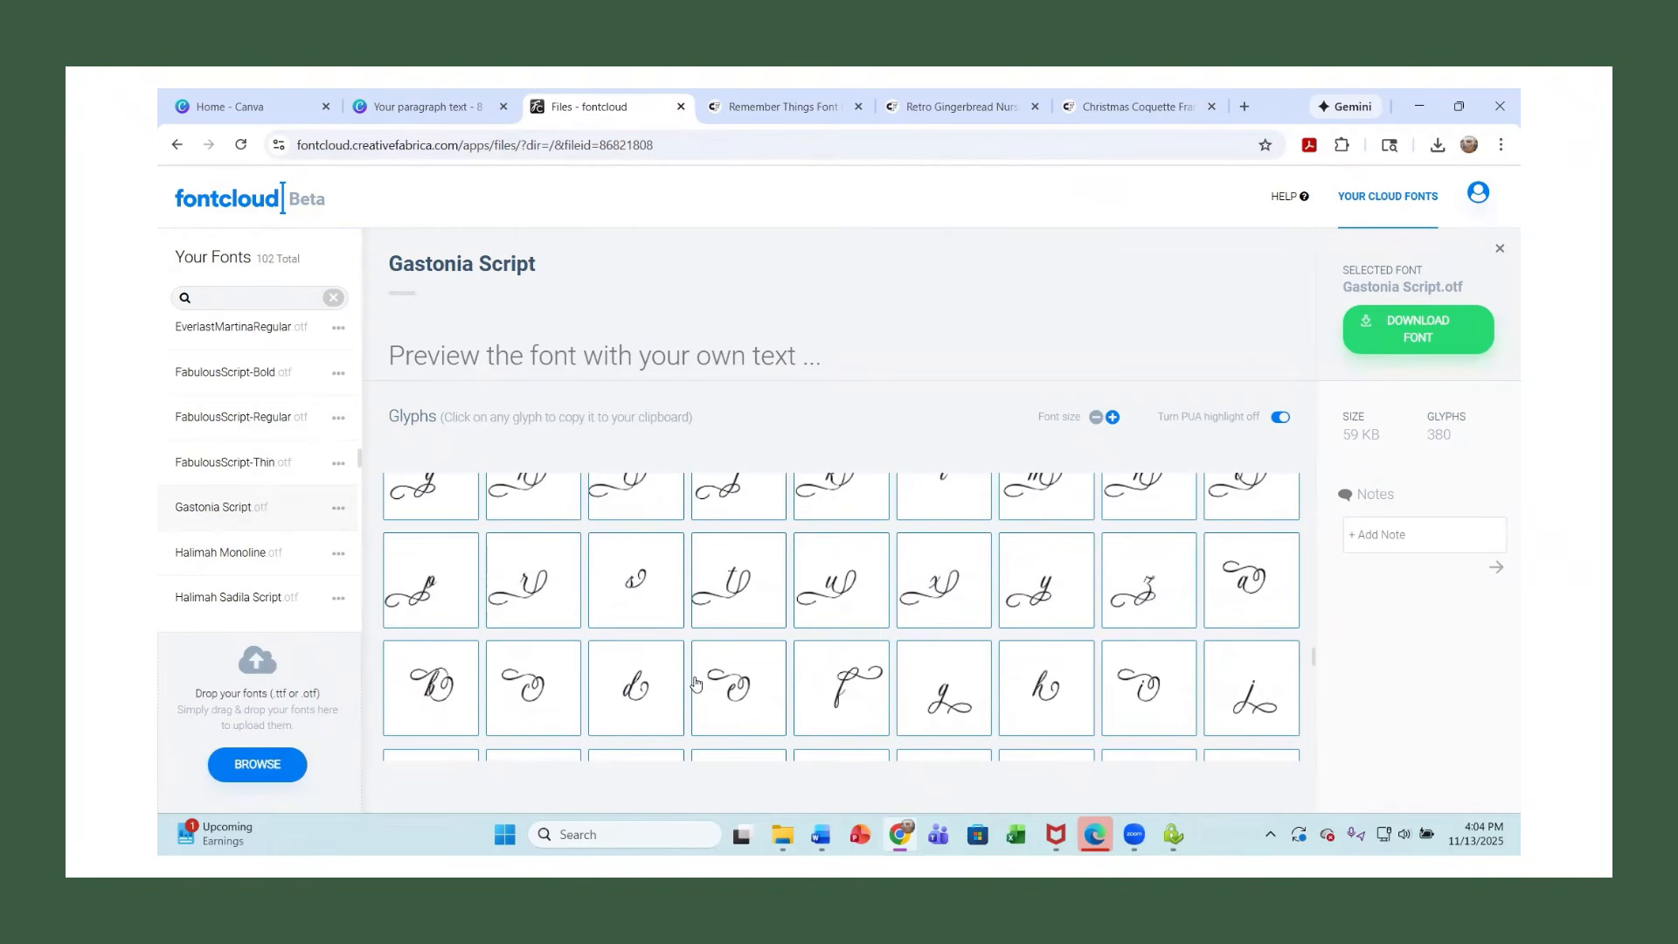
pyautogui.scroll(1, 695, 683)
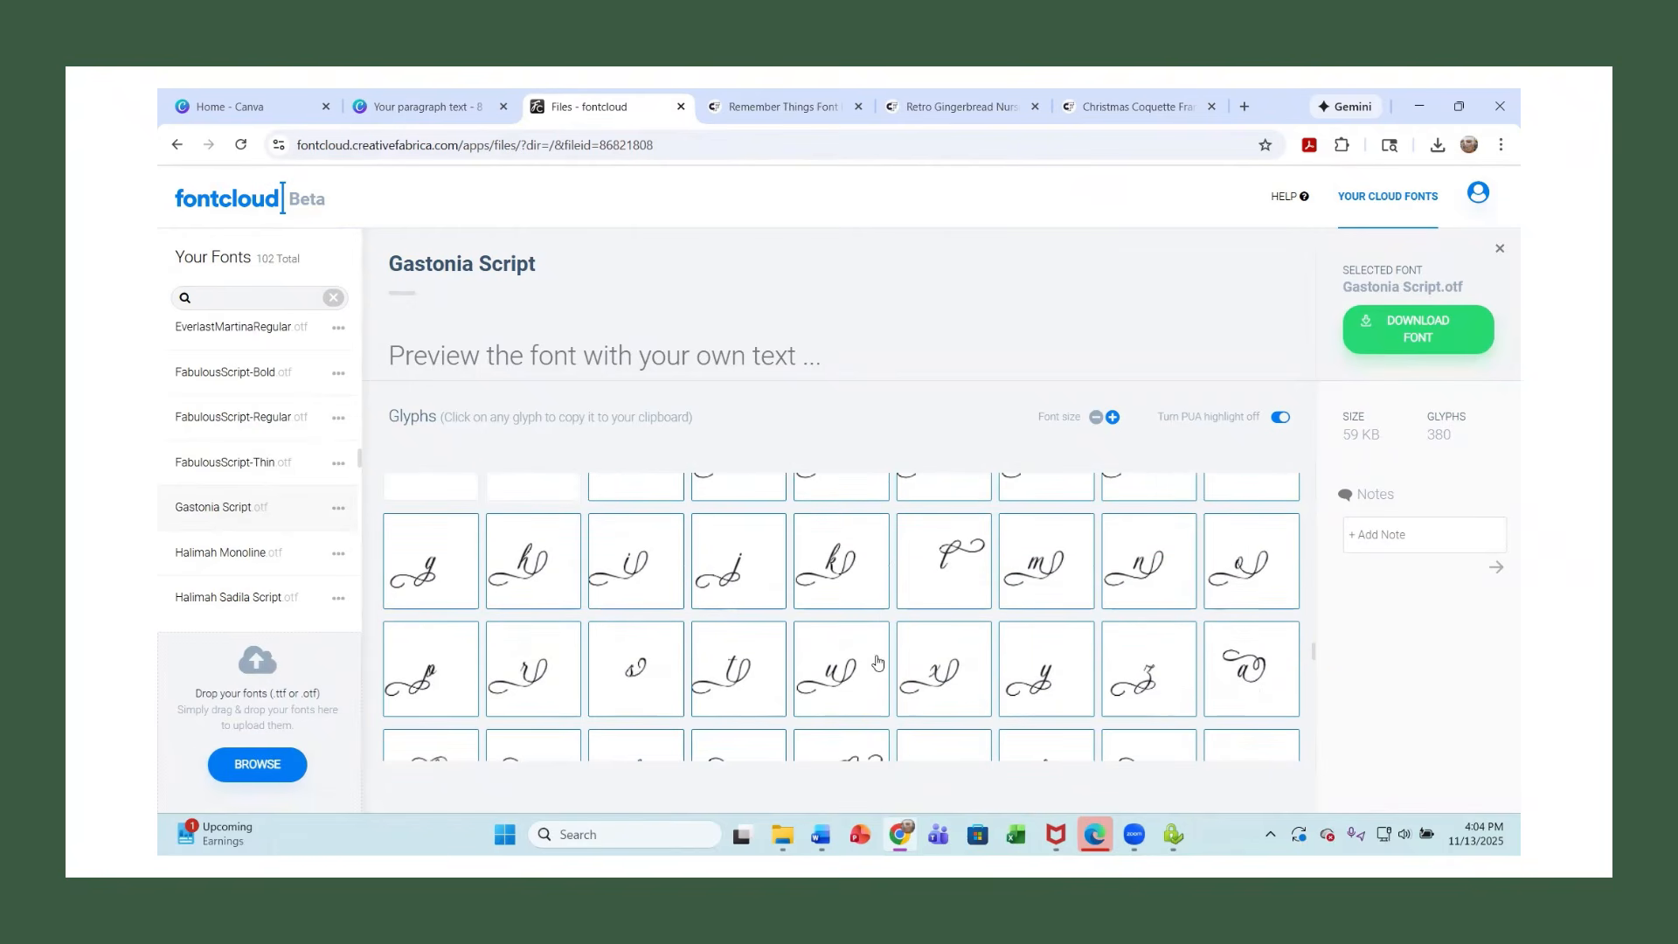
pyautogui.scroll(1, 879, 662)
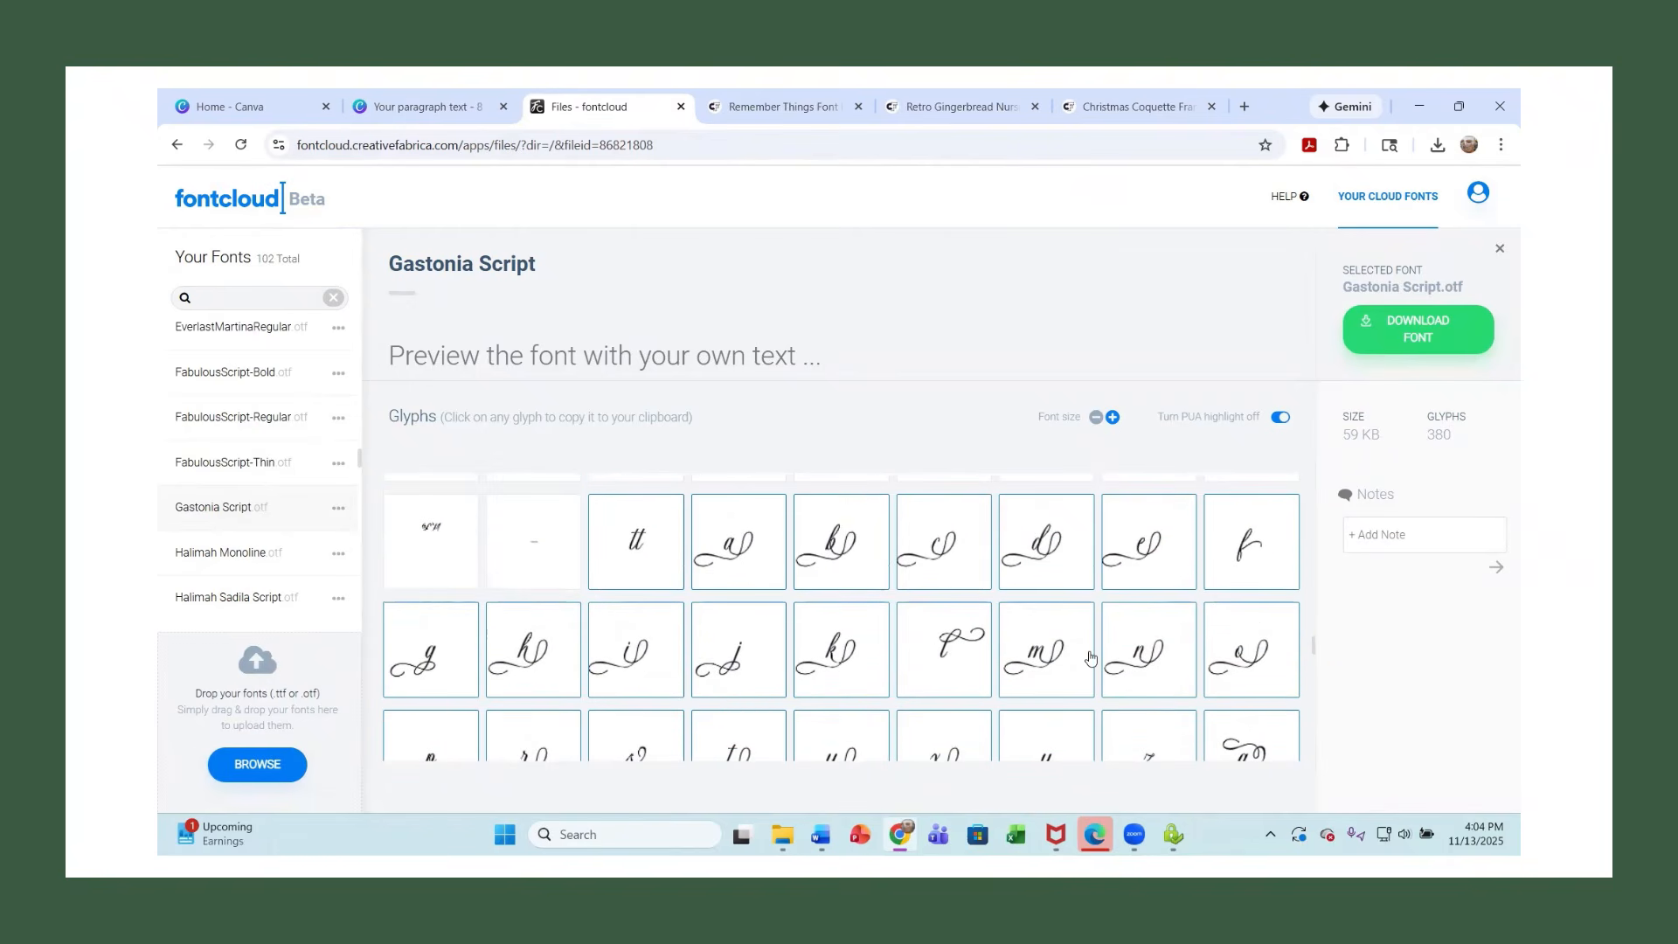
pyautogui.scroll(-1, 1091, 658)
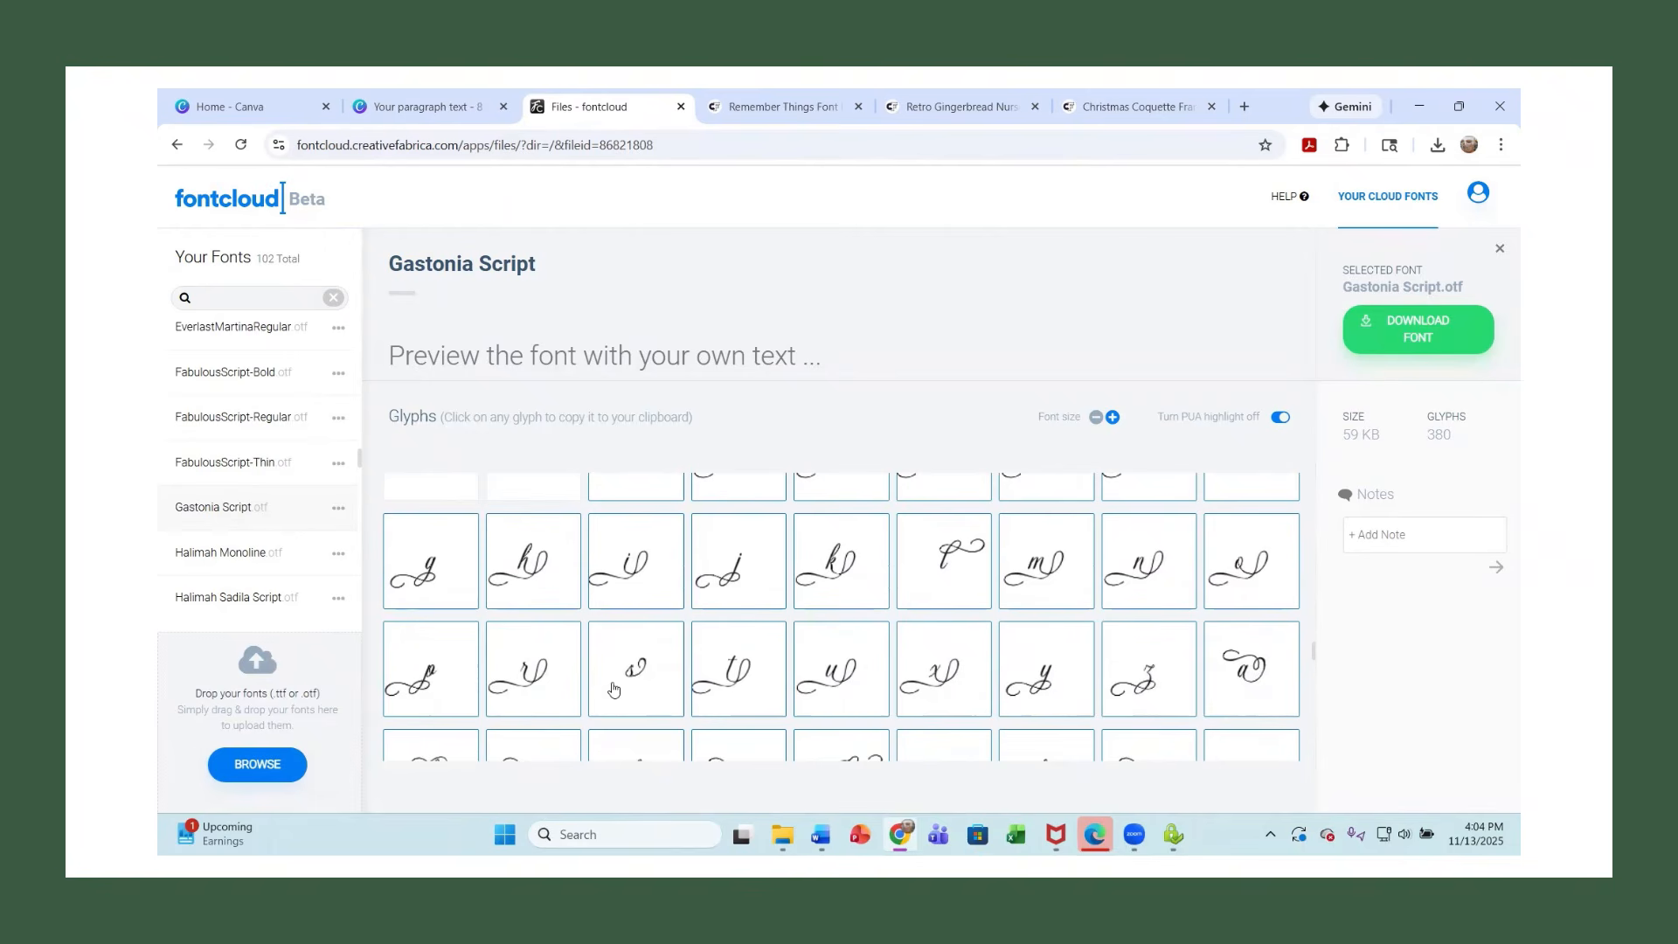
pyautogui.click(642, 676)
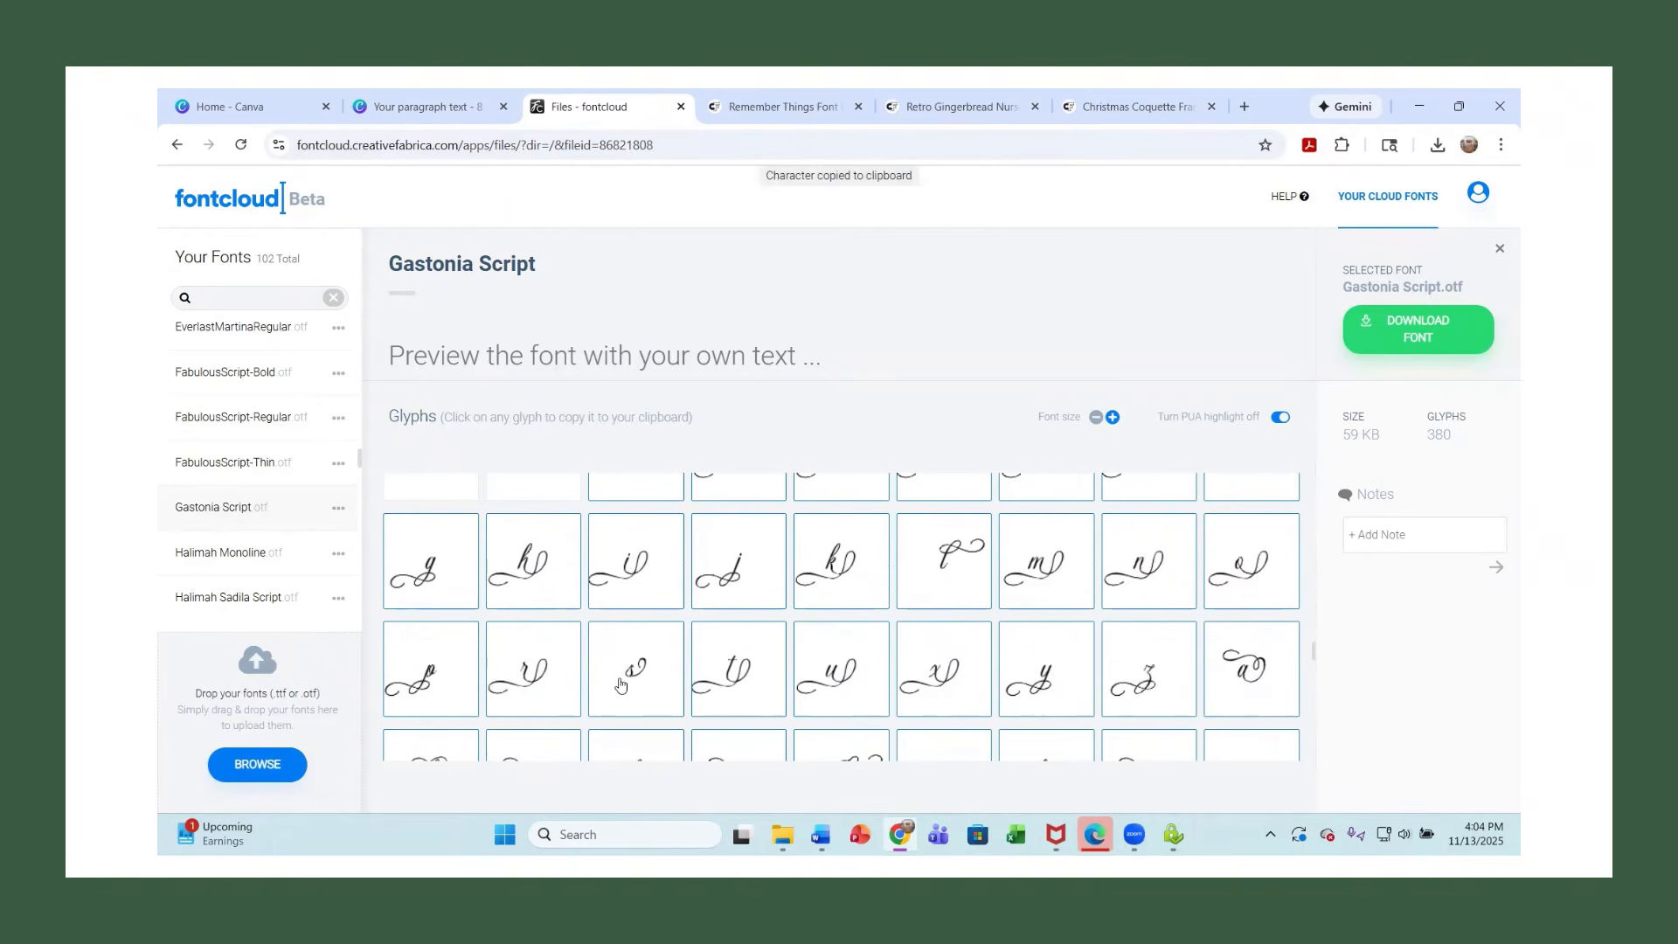
pyautogui.click(636, 673)
# Return to the Canva design and replace the final s of "Christmas" with the copied swash glyph.
pyautogui.click(438, 114)
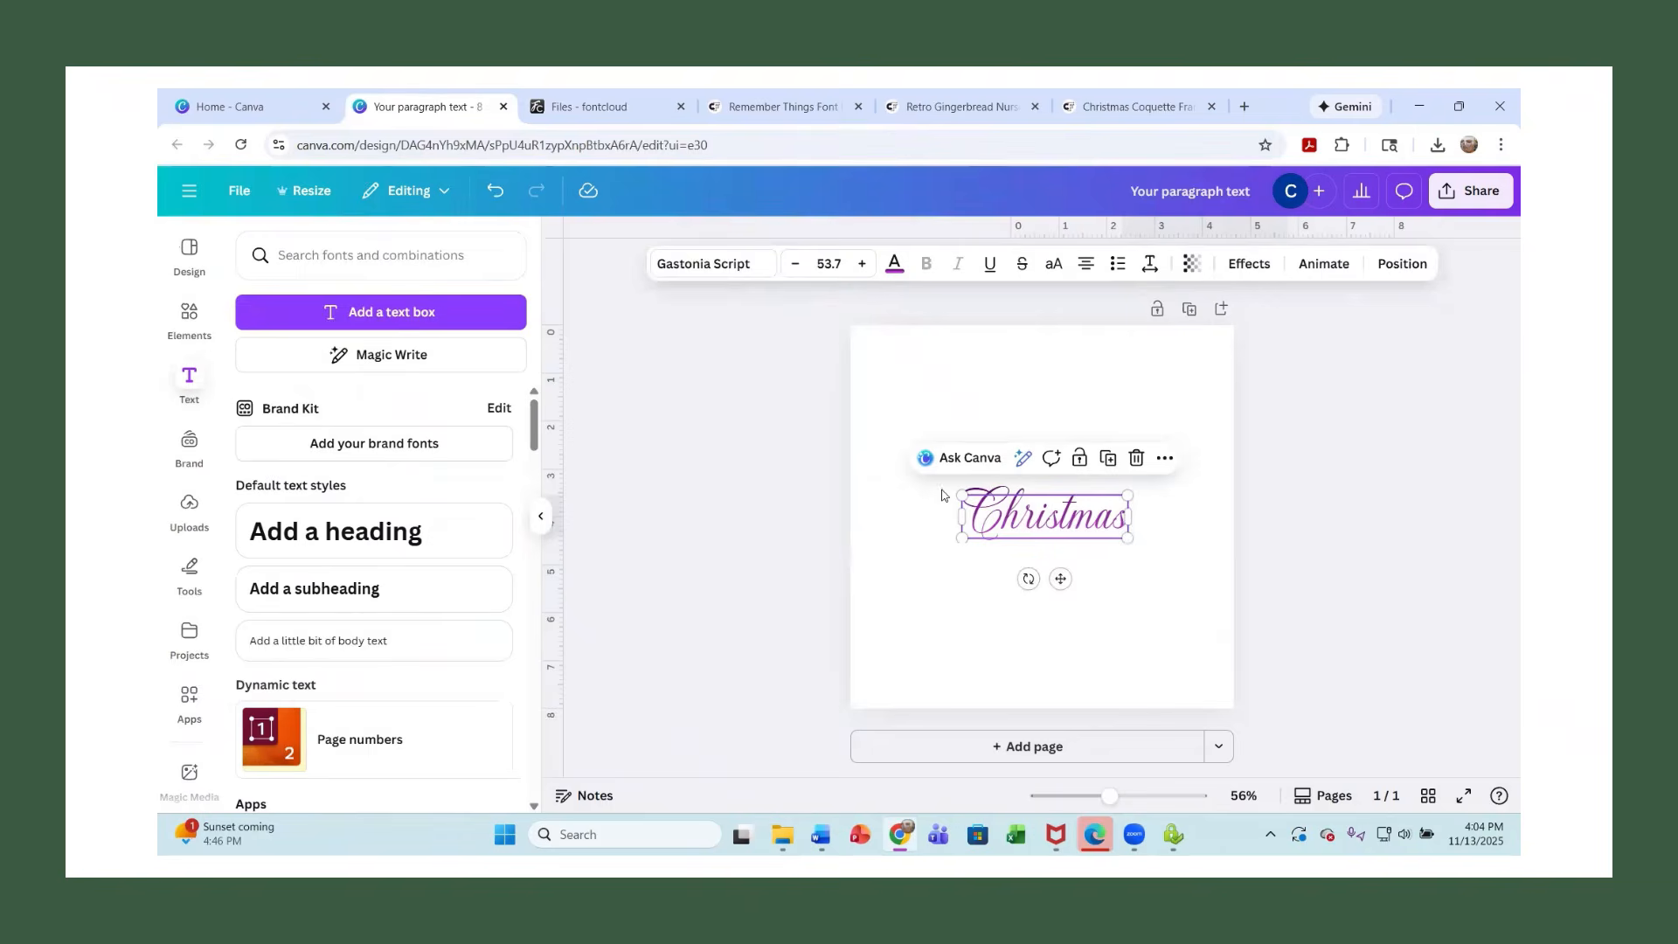
pyautogui.click(1121, 520)
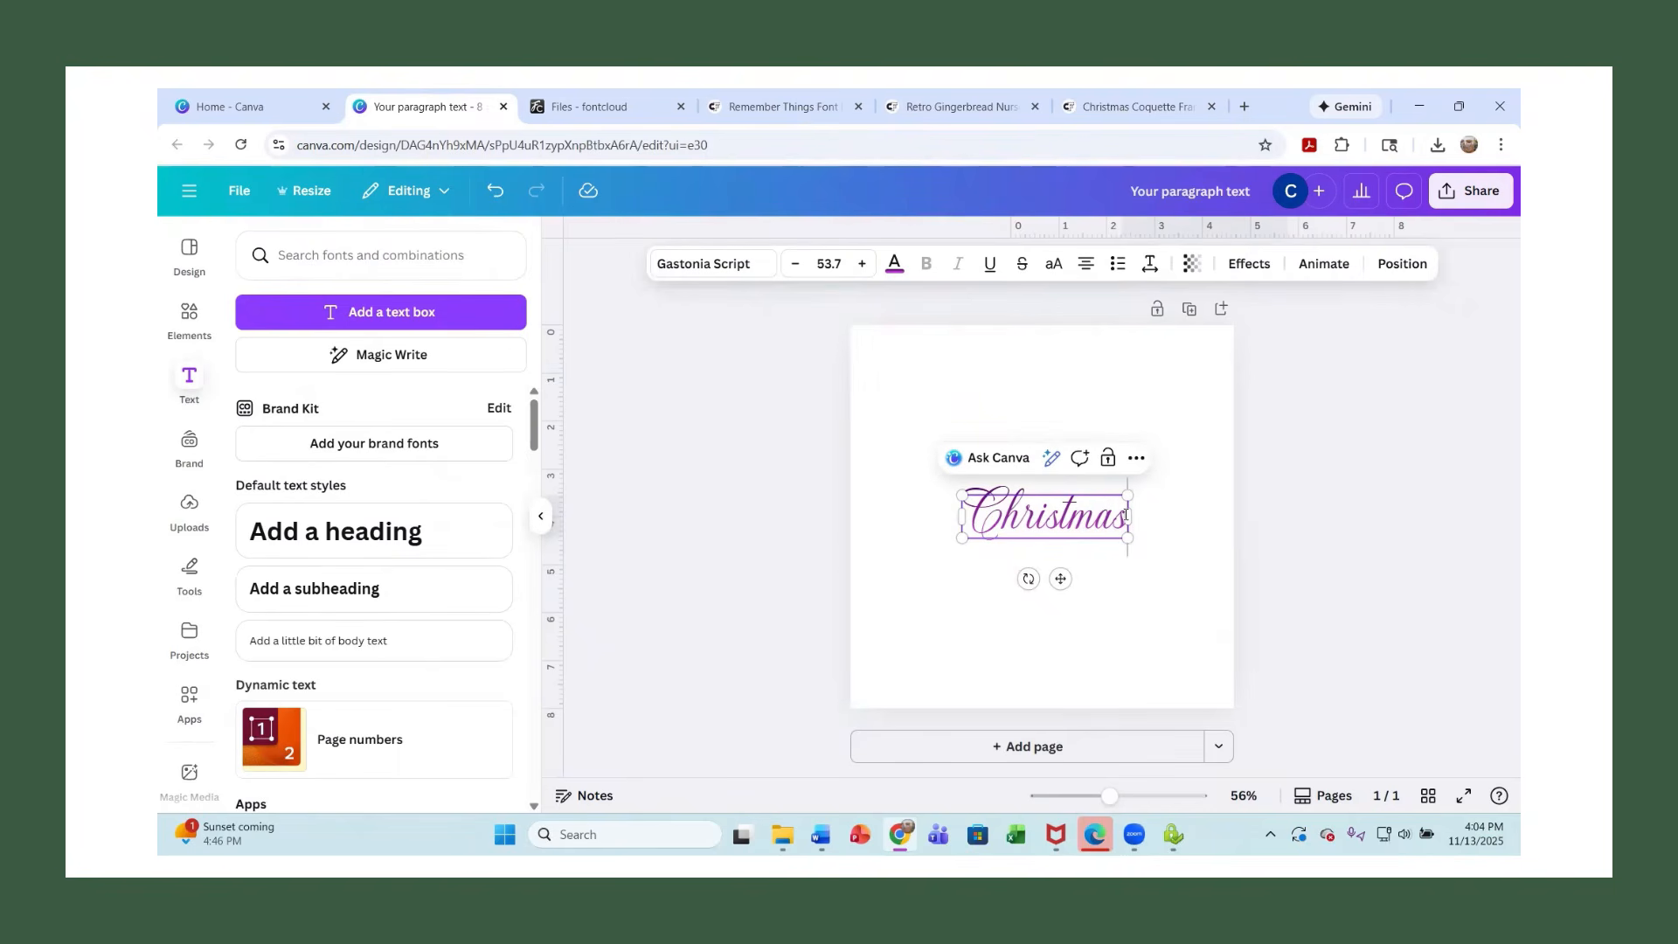
pyautogui.press('BackSpace')
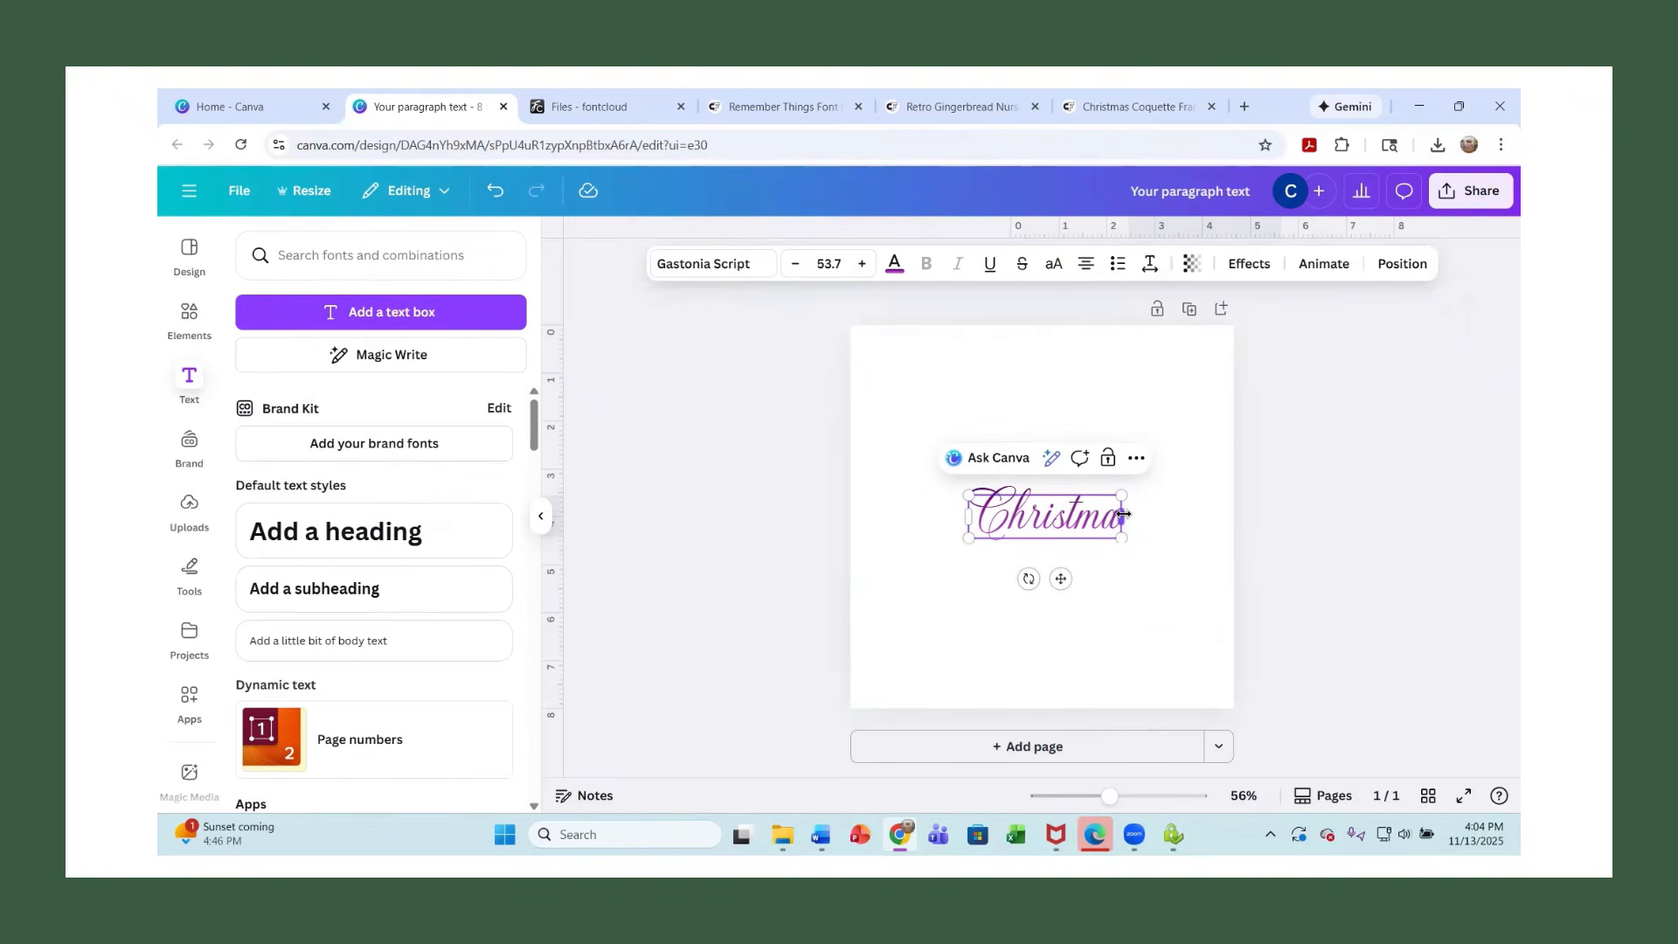
pyautogui.write('s')
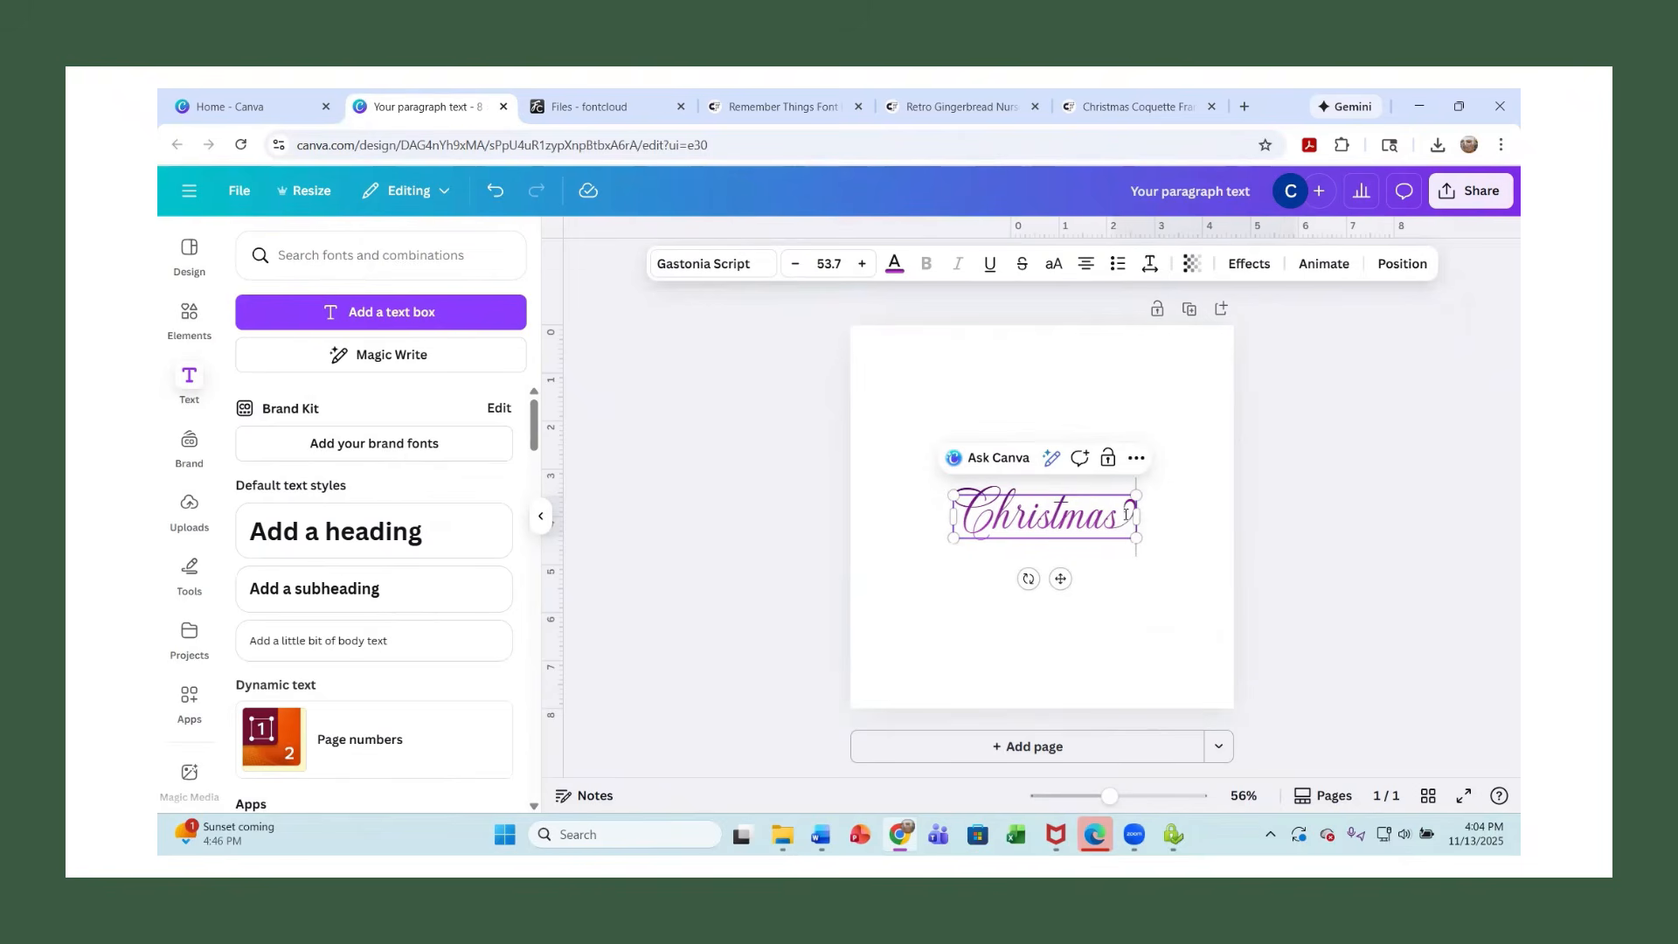
pyautogui.click(1502, 664)
# Enlarge the "Christmas" text to font size 104 so it spans almost the full page width.
pyautogui.click(975, 514)
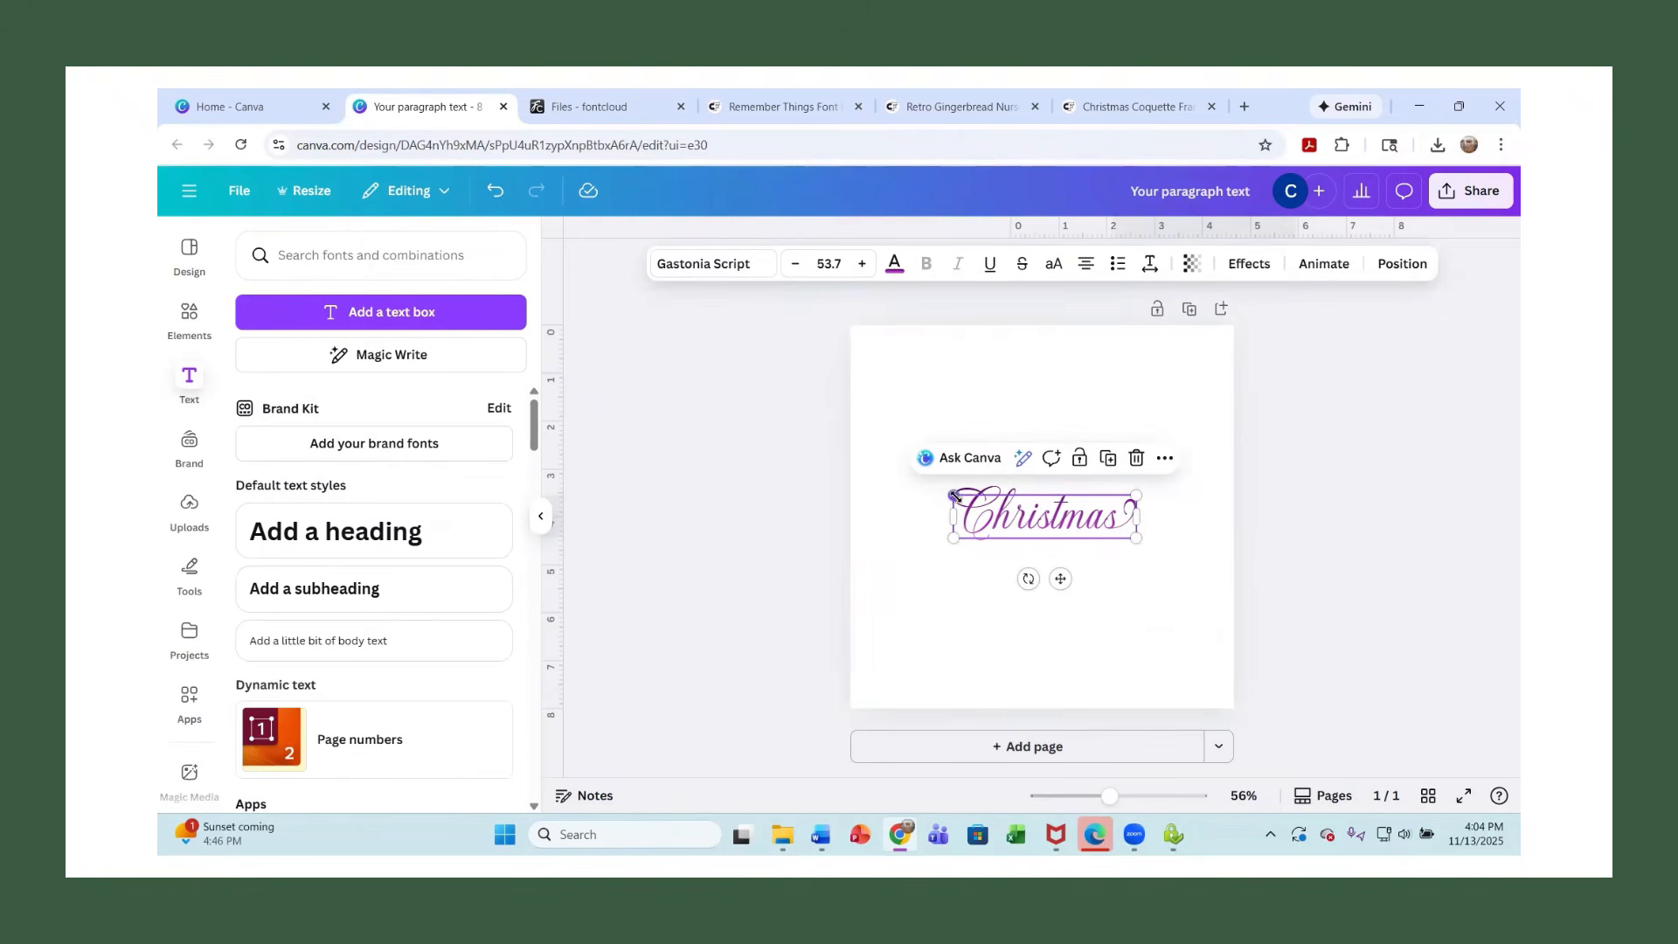
pyautogui.moveTo(910, 480); pyautogui.dragTo(862, 473)
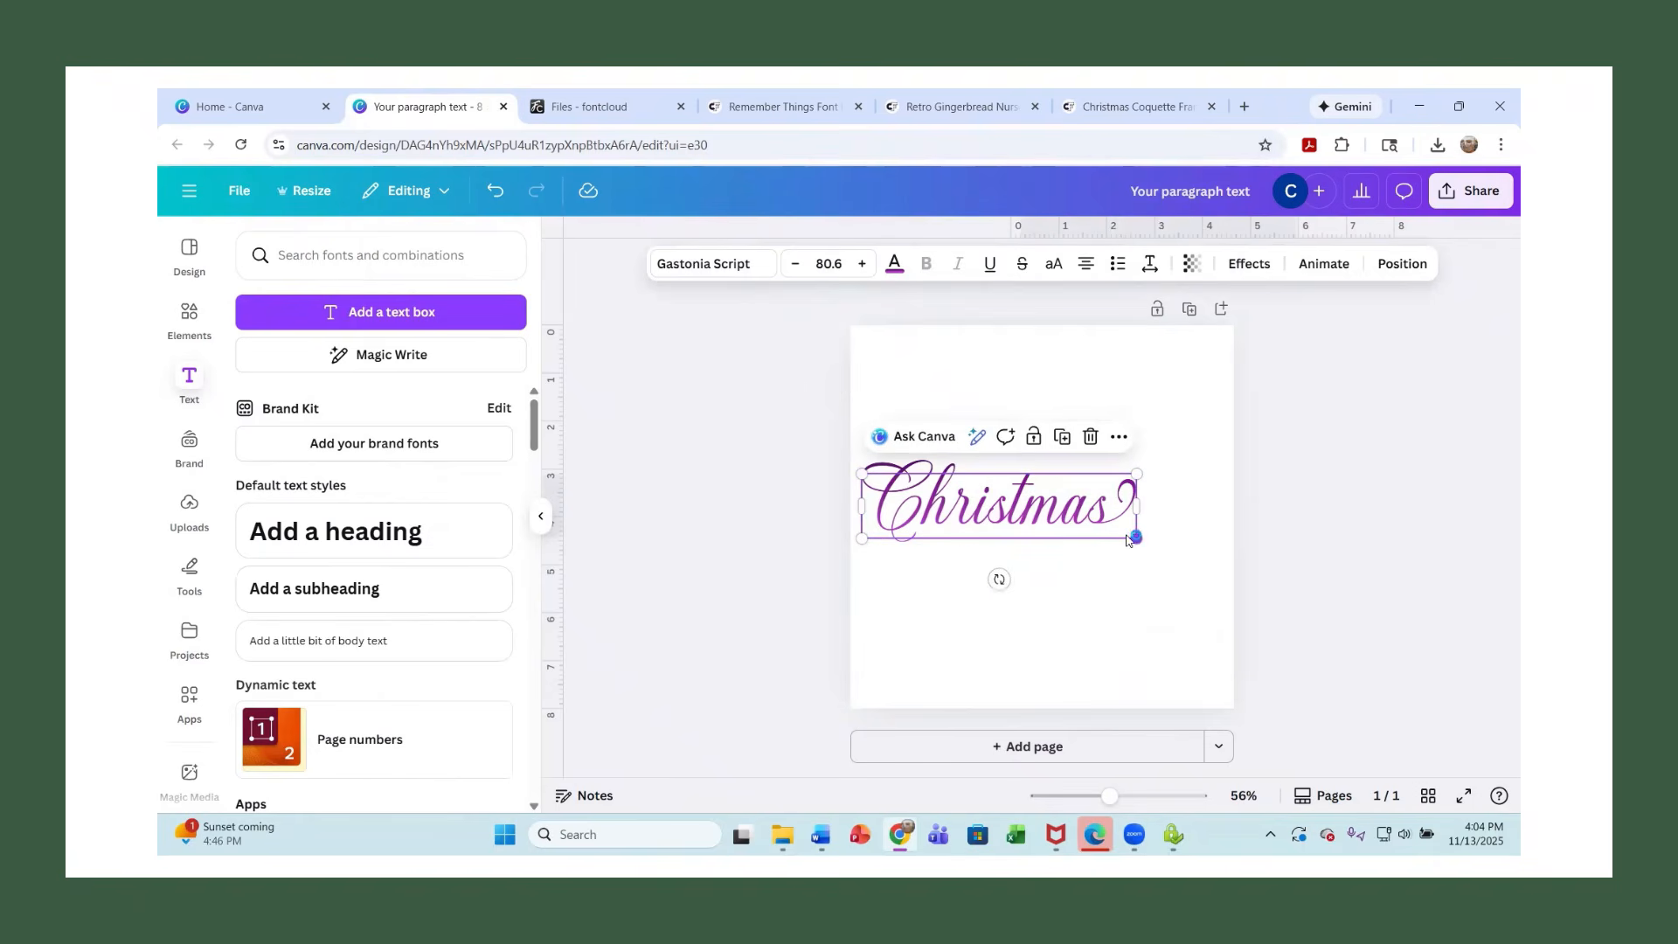
pyautogui.moveTo(1133, 536); pyautogui.dragTo(1203, 589)
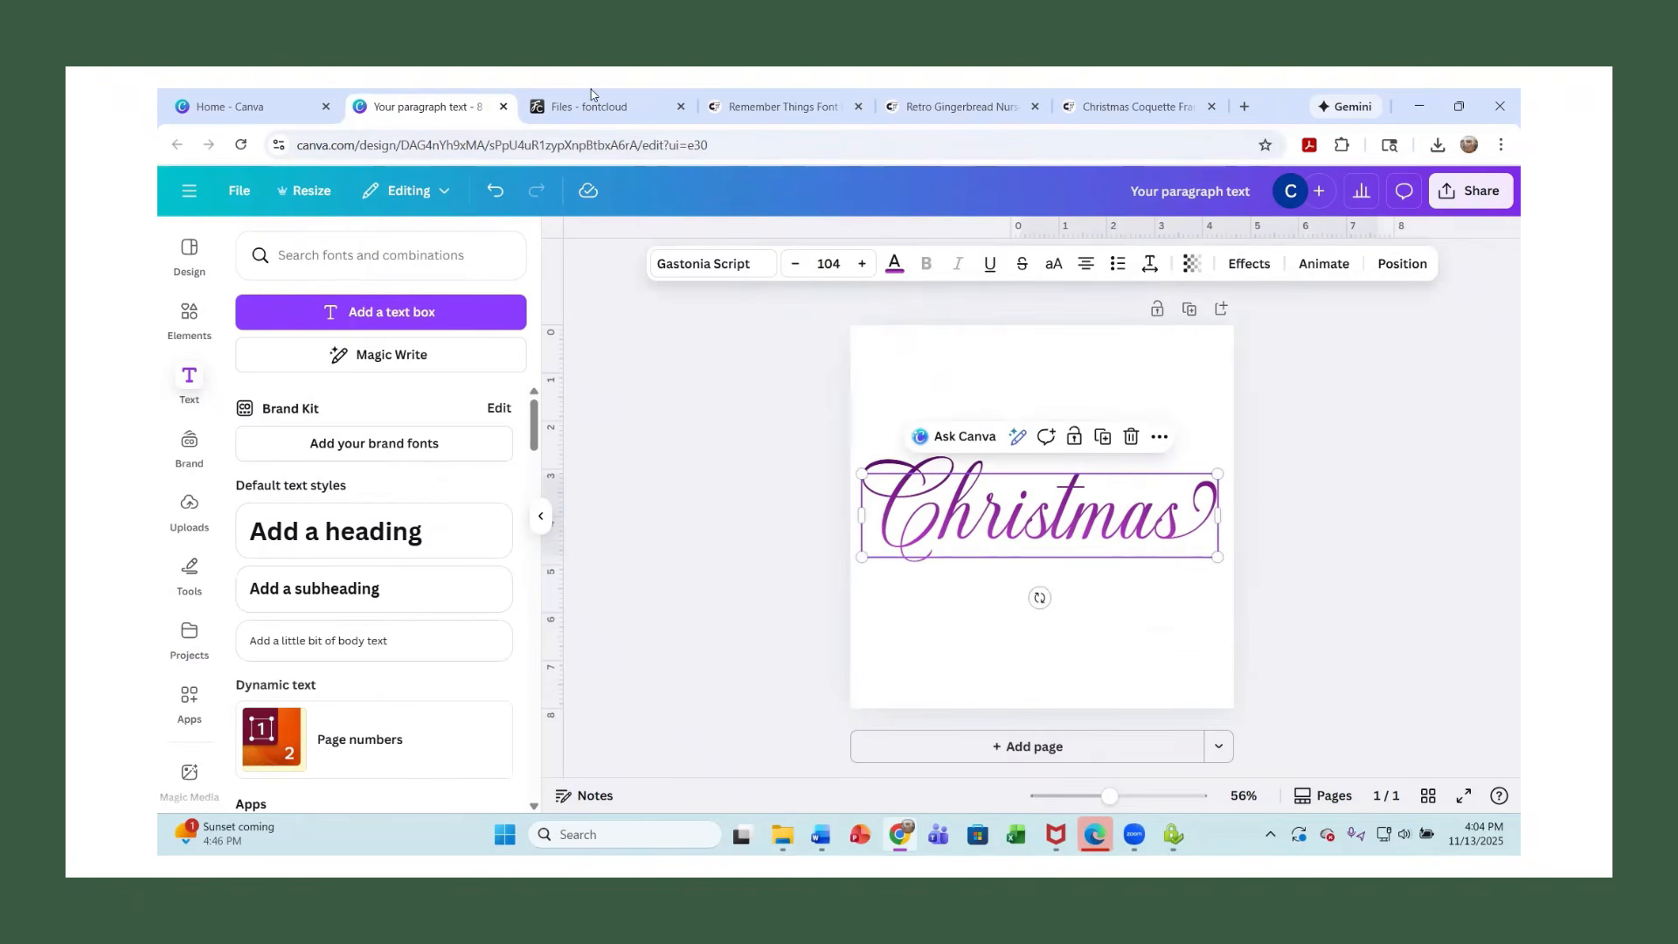
# Switch to Fontcloud and copy the lowercase m glyph with swashes at its upper left and end.
pyautogui.click(591, 98)
pyautogui.scroll(-2, 810, 621)
pyautogui.scroll(3, 810, 621)
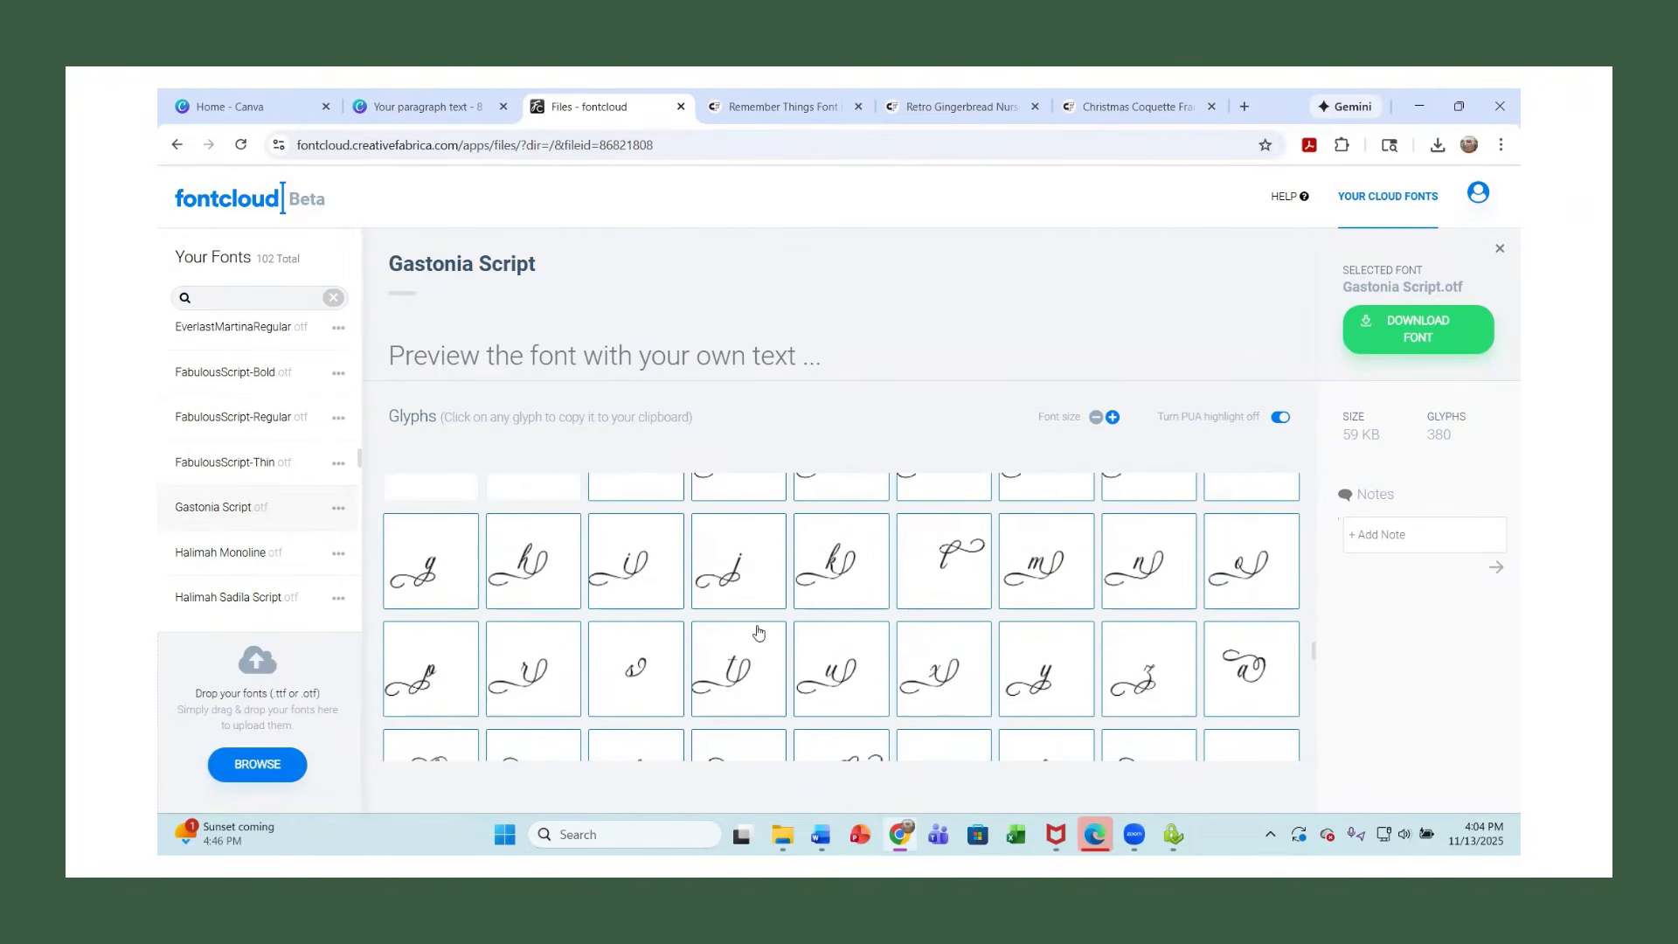
pyautogui.scroll(-5, 758, 632)
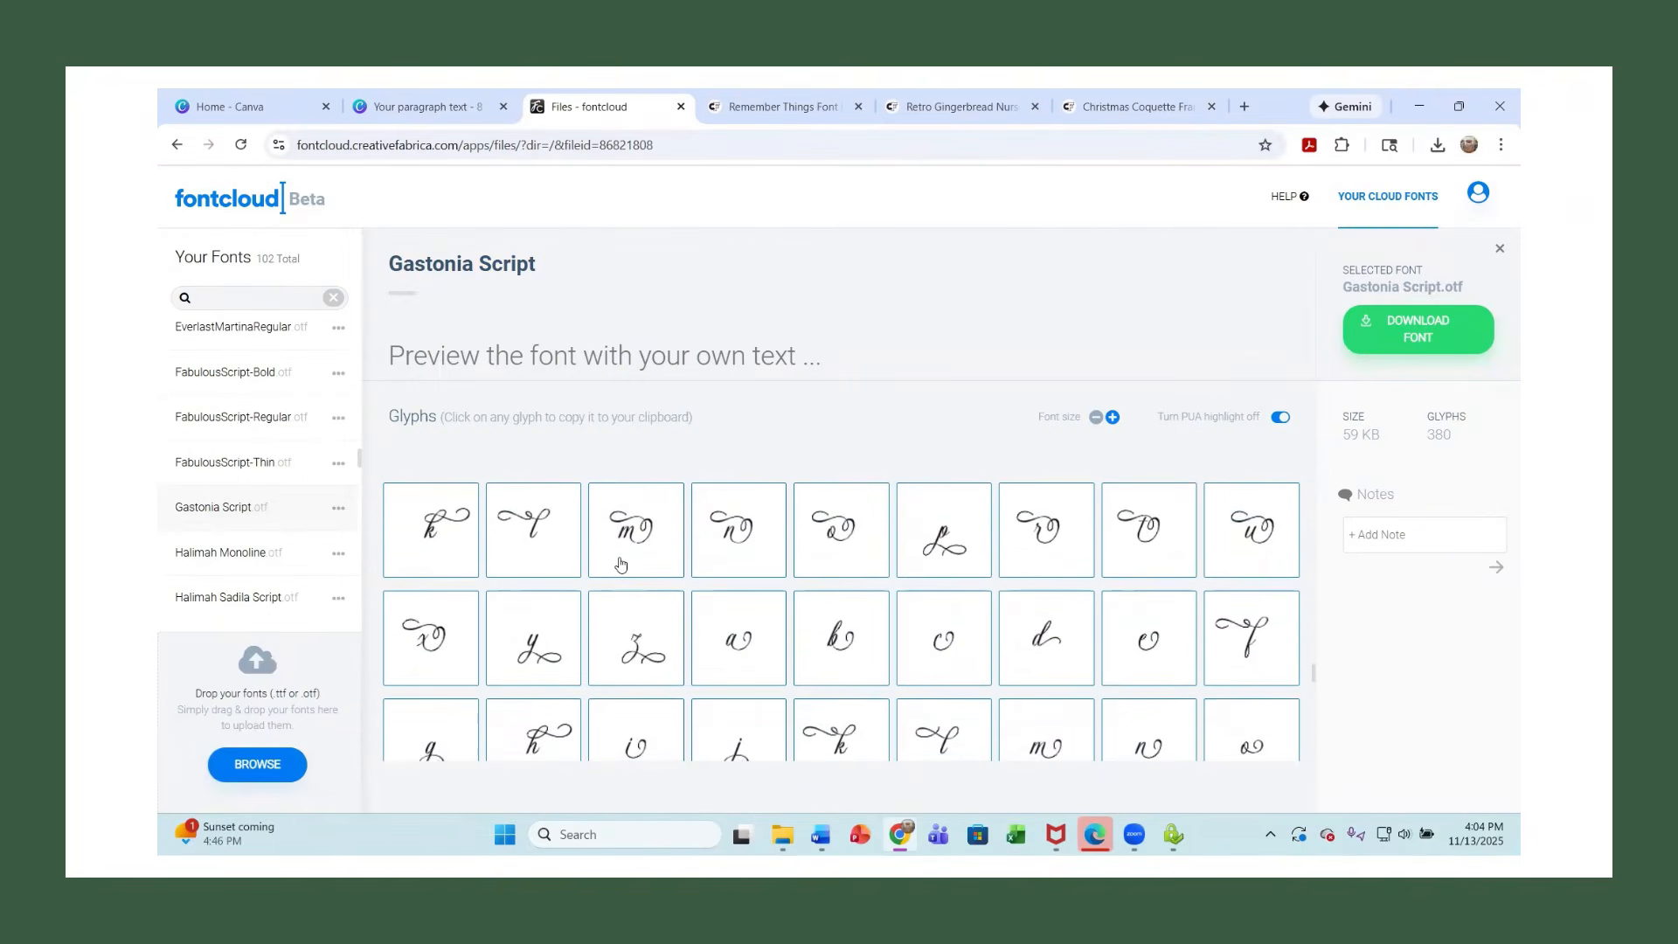
pyautogui.click(636, 555)
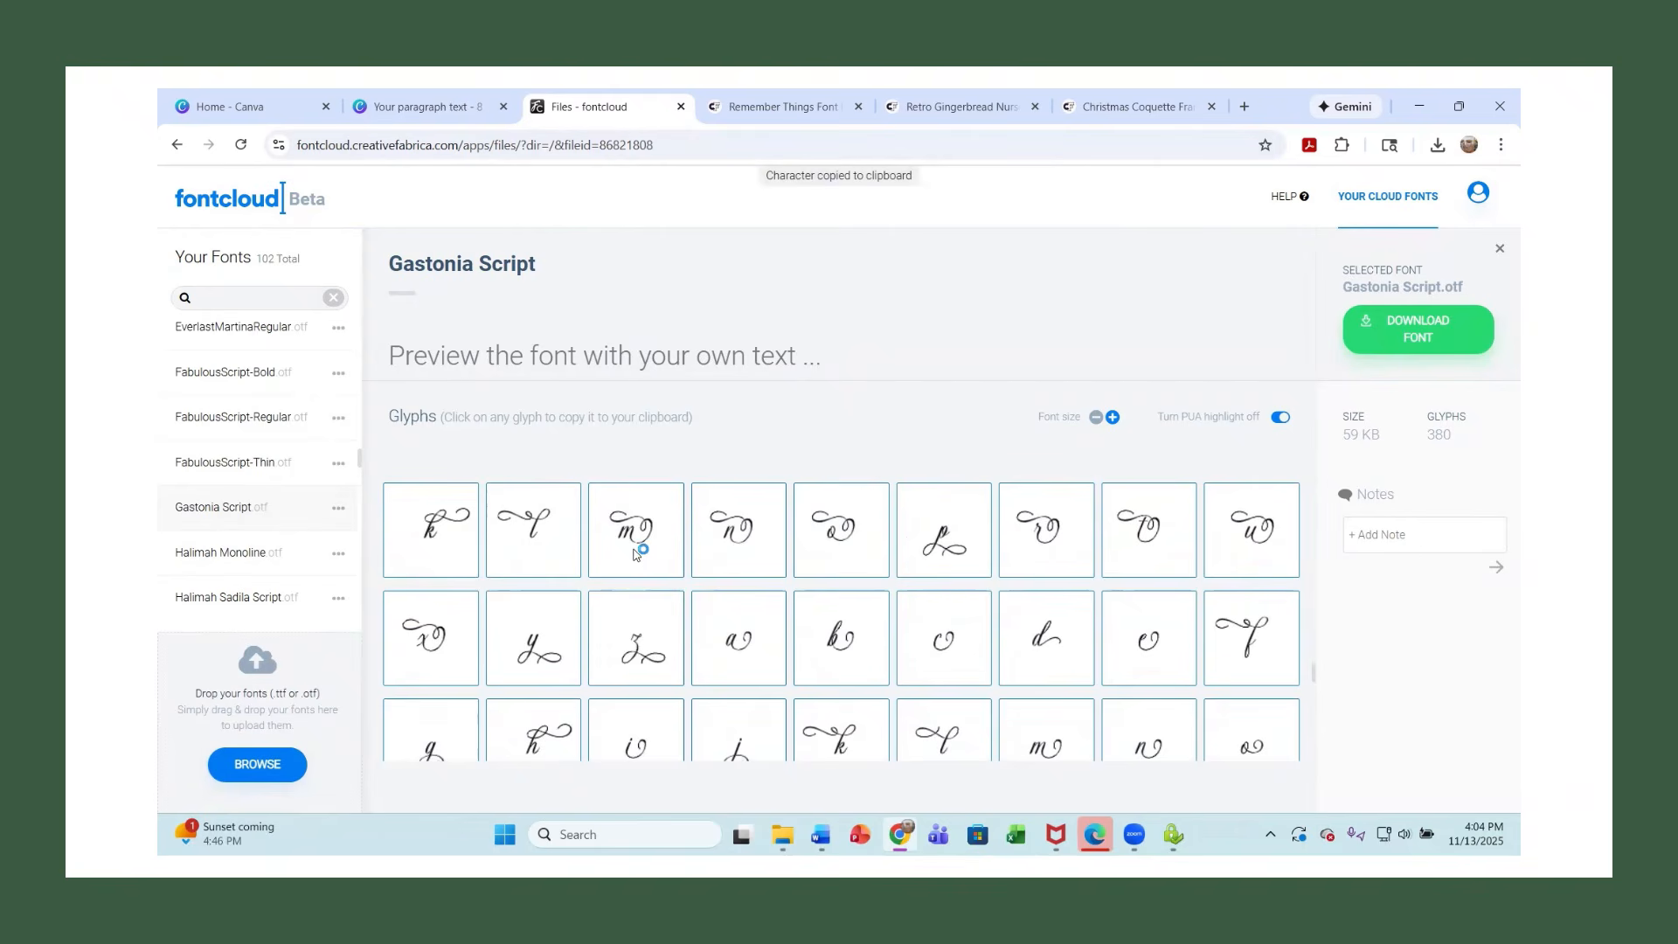
# Go back to the Canva design and add a text box containing the copied swash m.
pyautogui.click(419, 107)
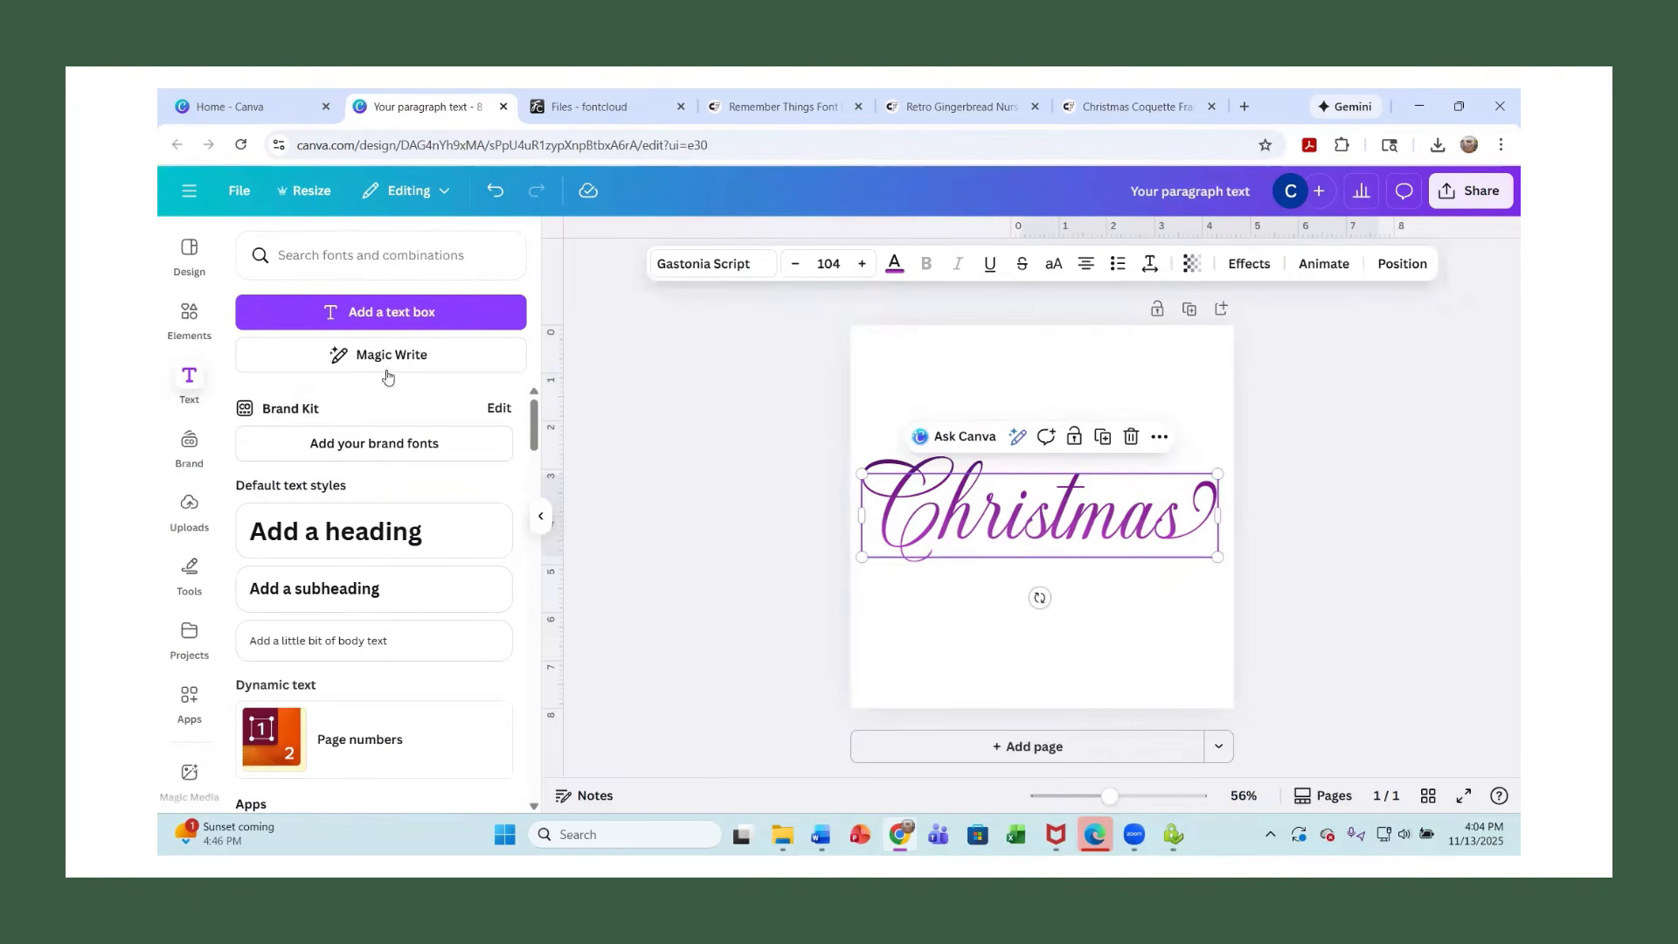
pyautogui.click(388, 314)
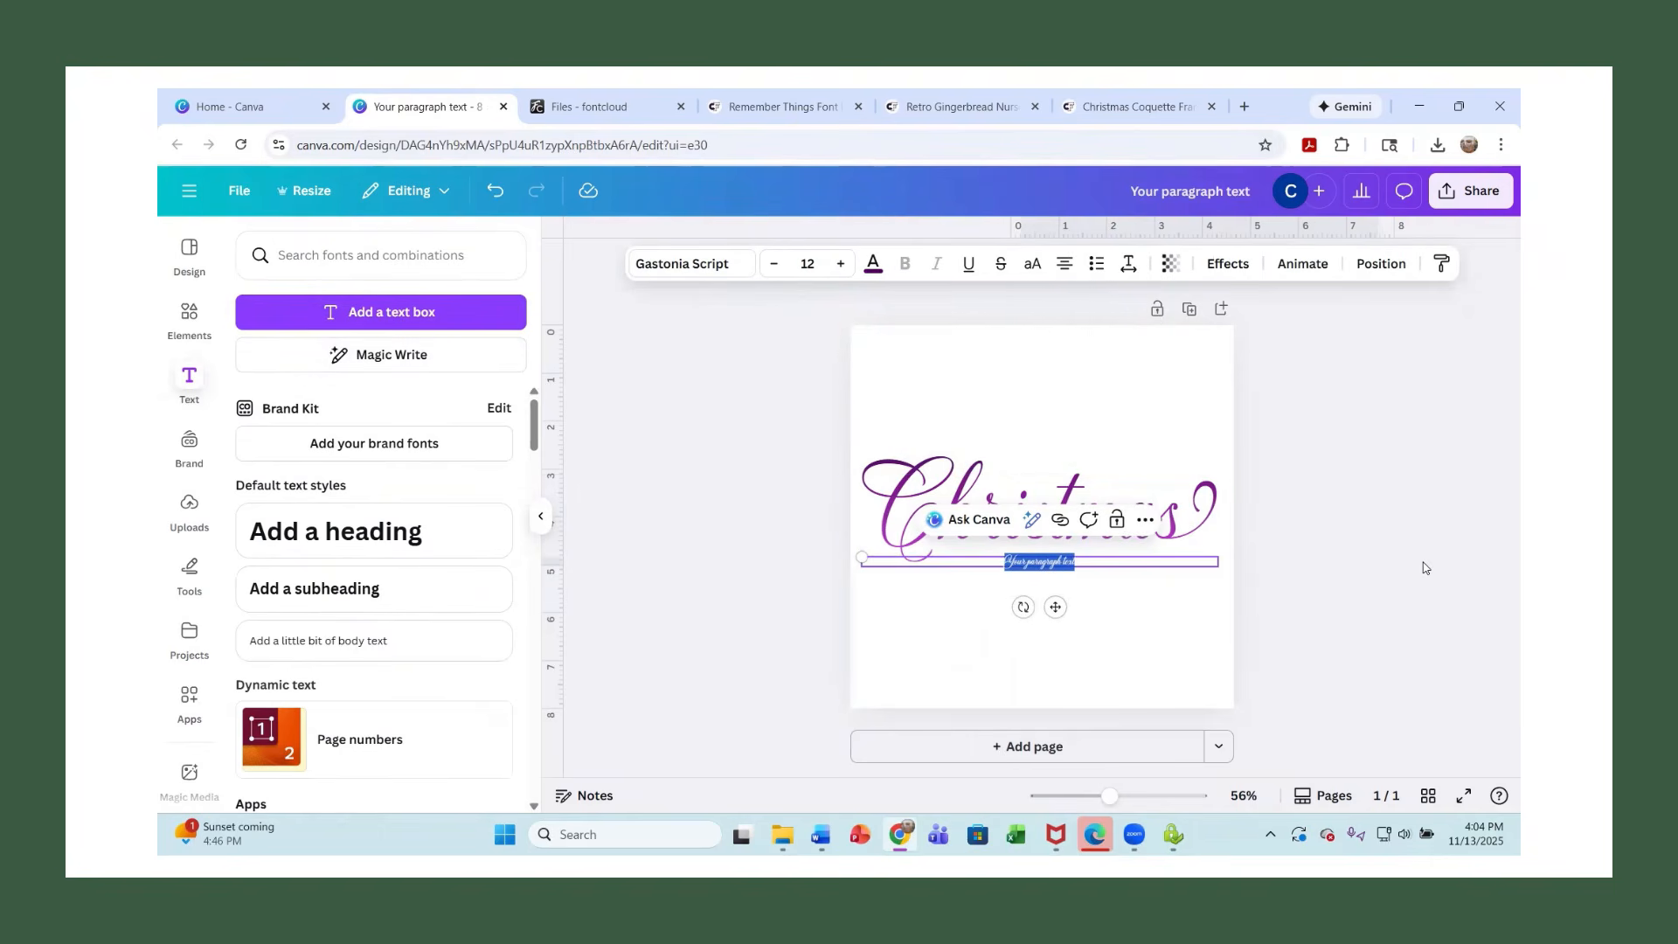
pyautogui.write('M')
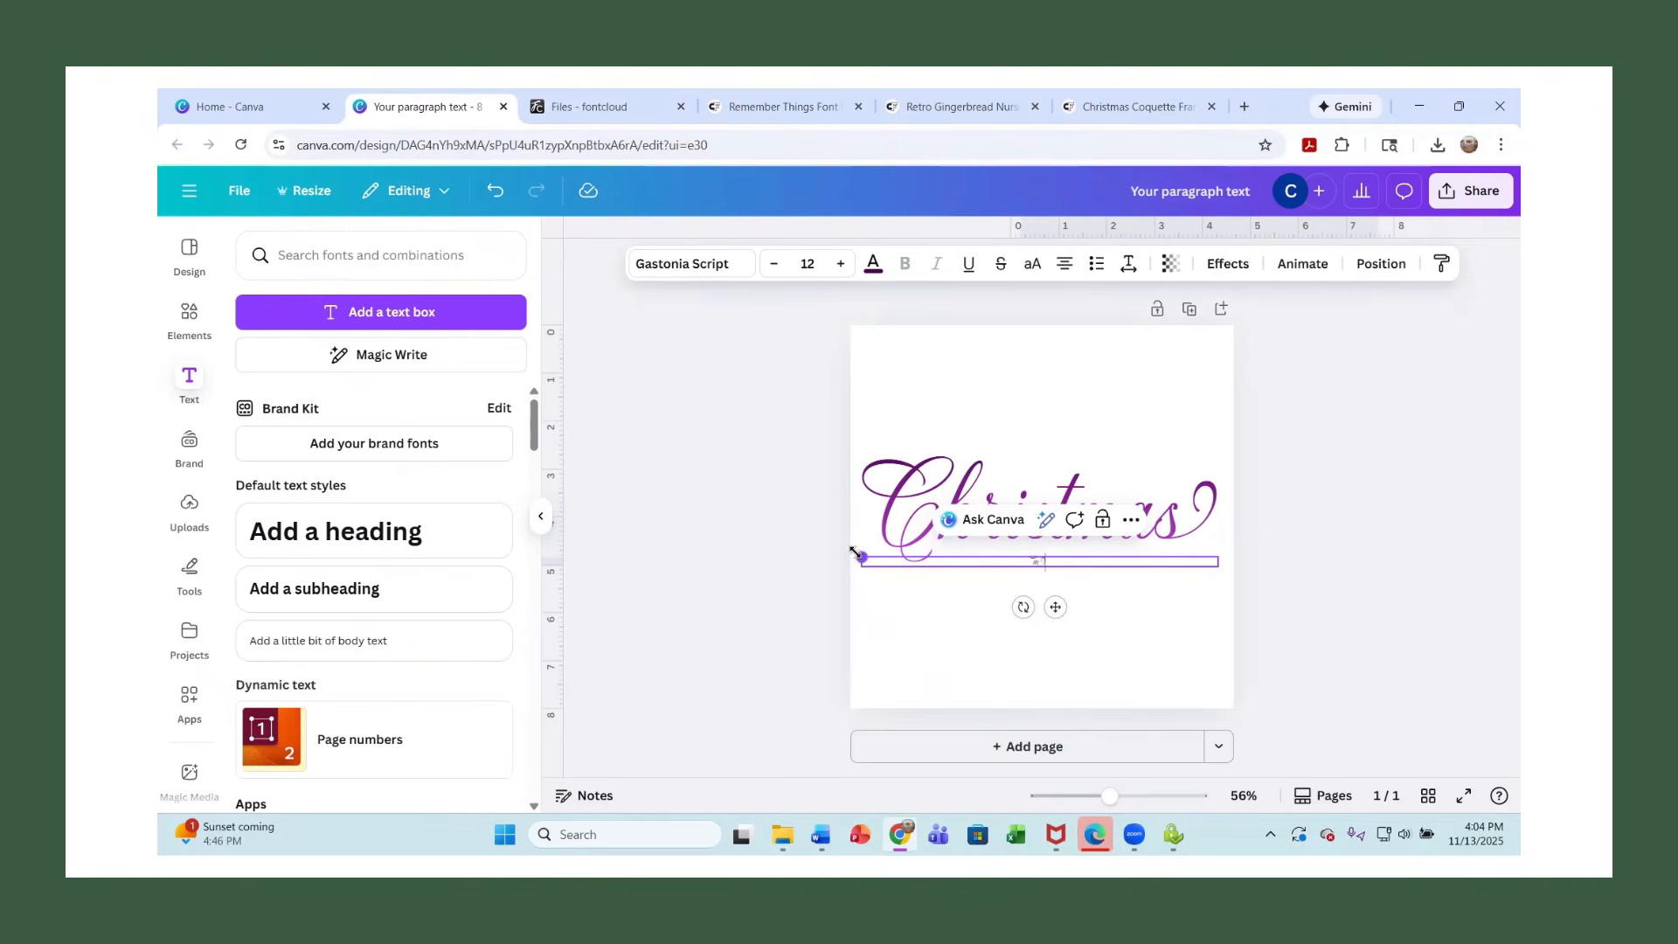
# Increase the font size of the new m text box to 62.8.
pyautogui.moveTo(859, 556); pyautogui.dragTo(869, 558)
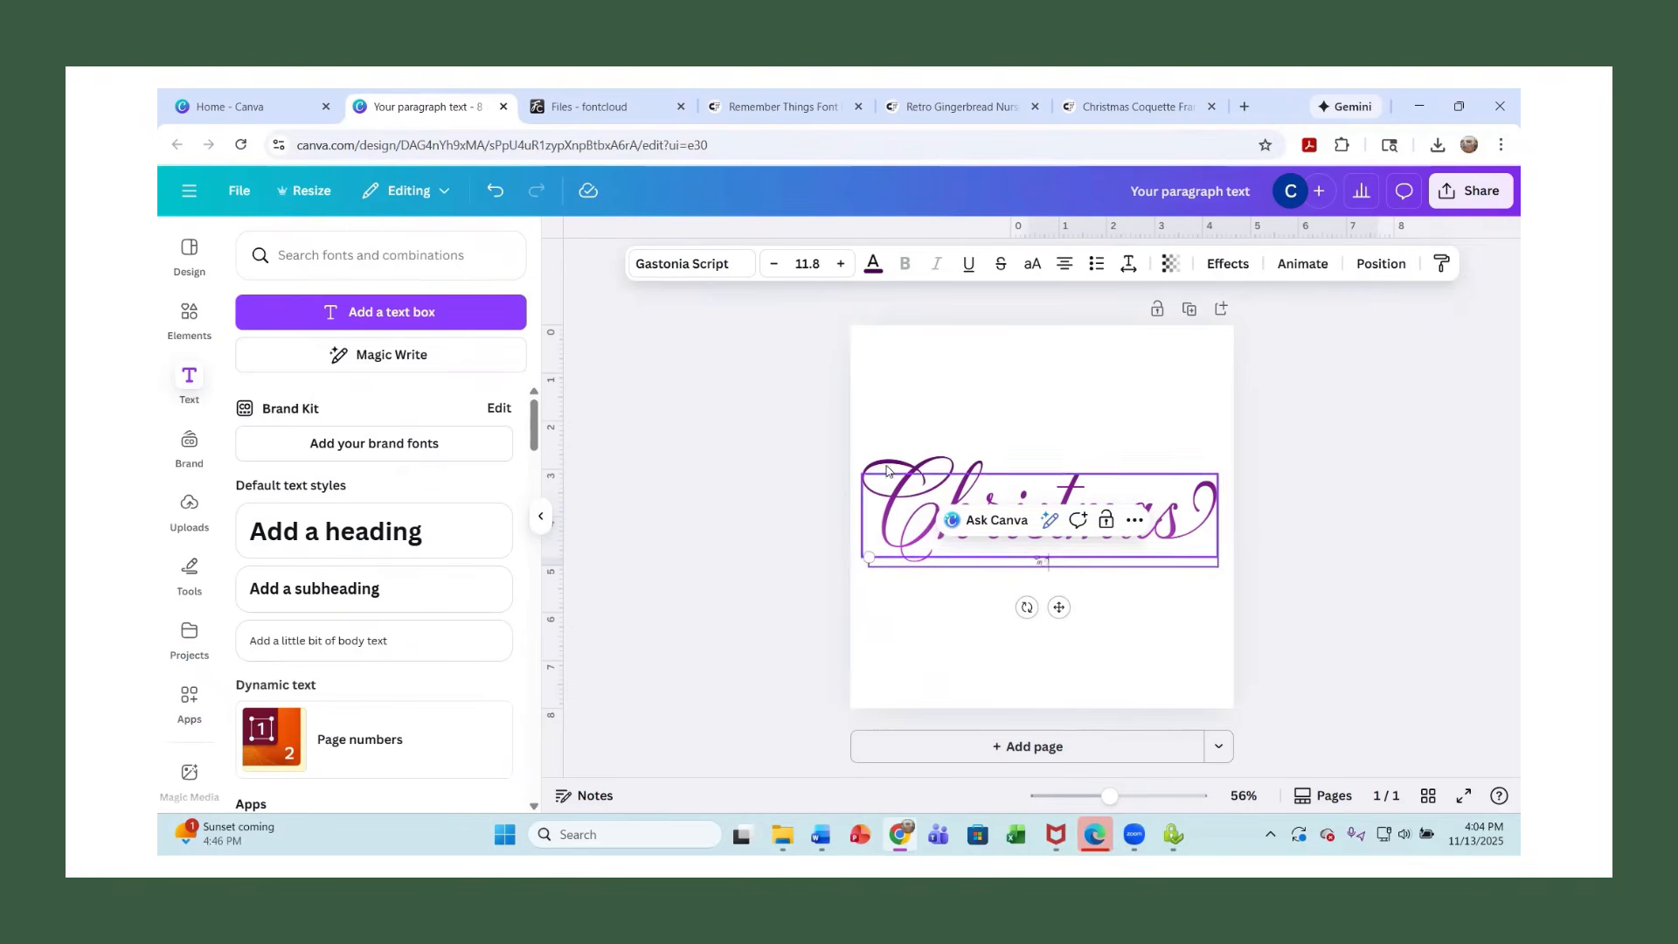
pyautogui.click(841, 265)
pyautogui.click(841, 264)
pyautogui.click(841, 264)
pyautogui.click(841, 264)
pyautogui.click(841, 264)
pyautogui.click(841, 264)
pyautogui.click(841, 264)
pyautogui.click(841, 264)
pyautogui.click(841, 264)
pyautogui.click(841, 264)
pyautogui.click(841, 264)
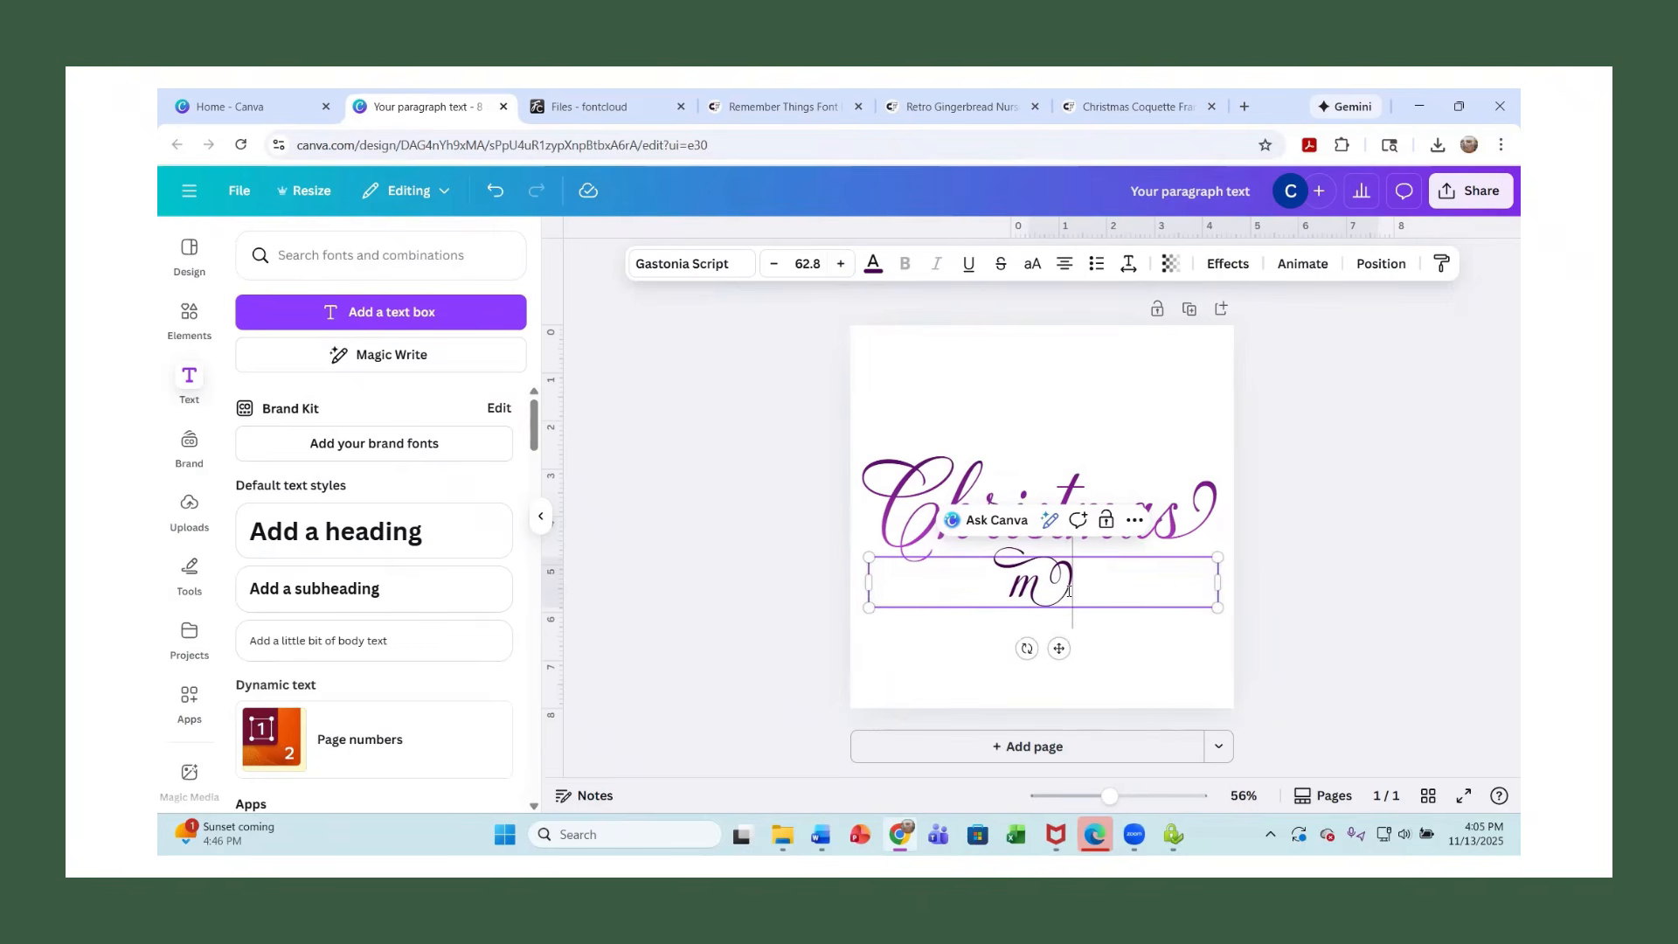
# Add "erry" after the swash m and replace that glyph with a regular capital M to form "Merry".
pyautogui.write('erry')
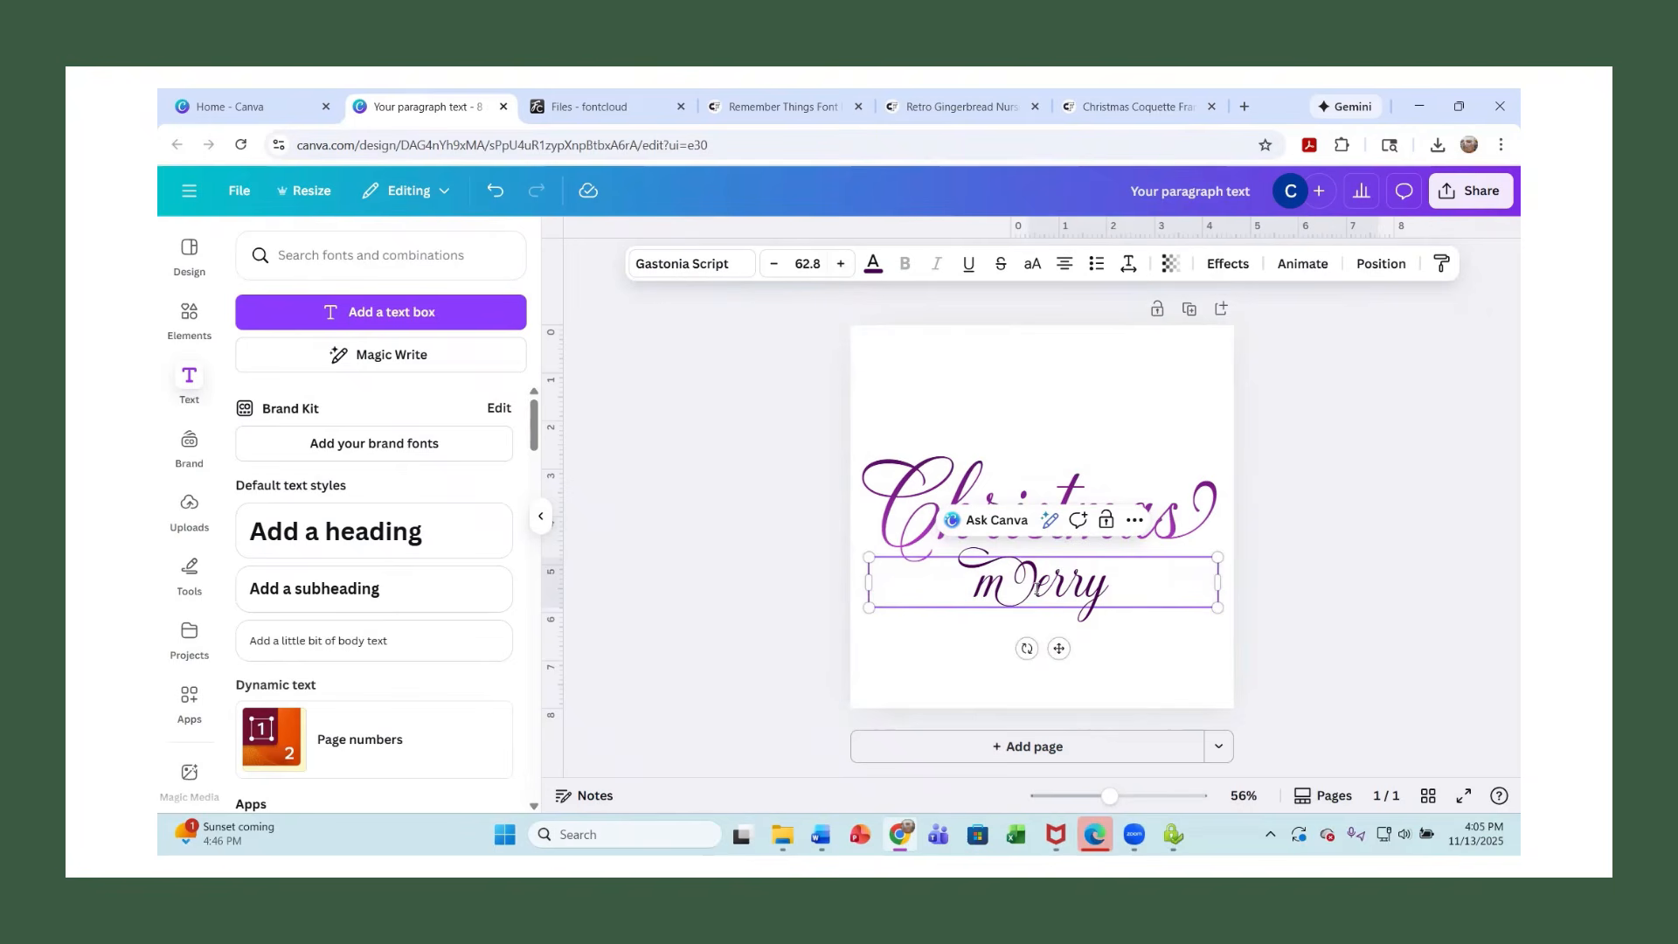
pyautogui.press('BackSpace')
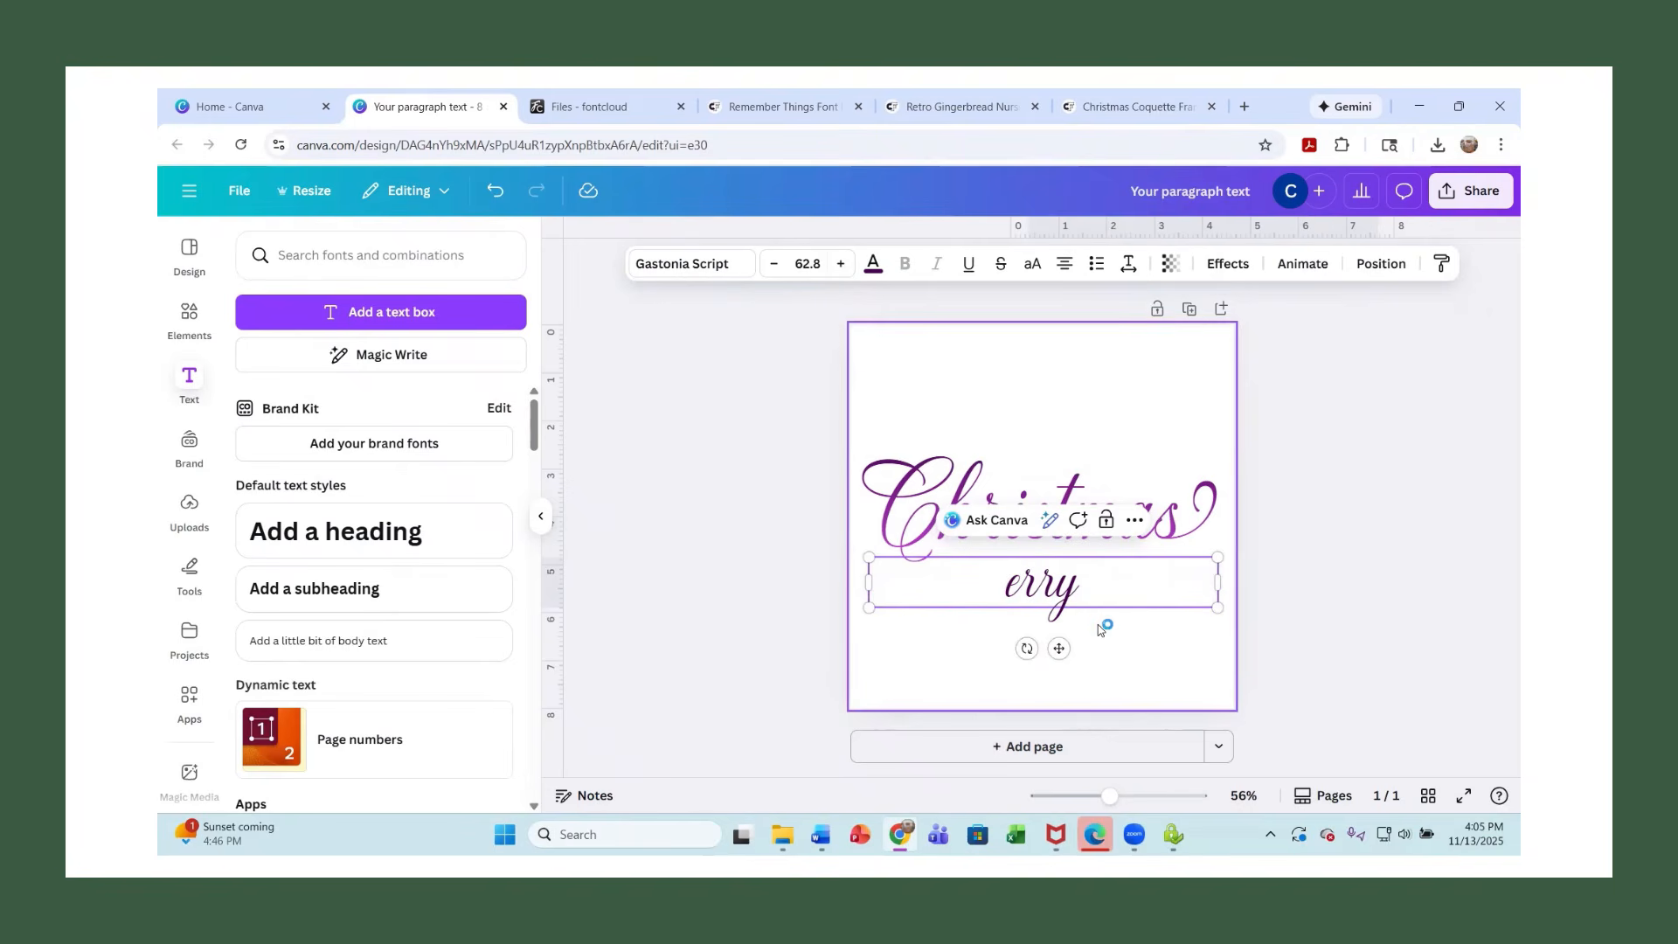
pyautogui.write('M')
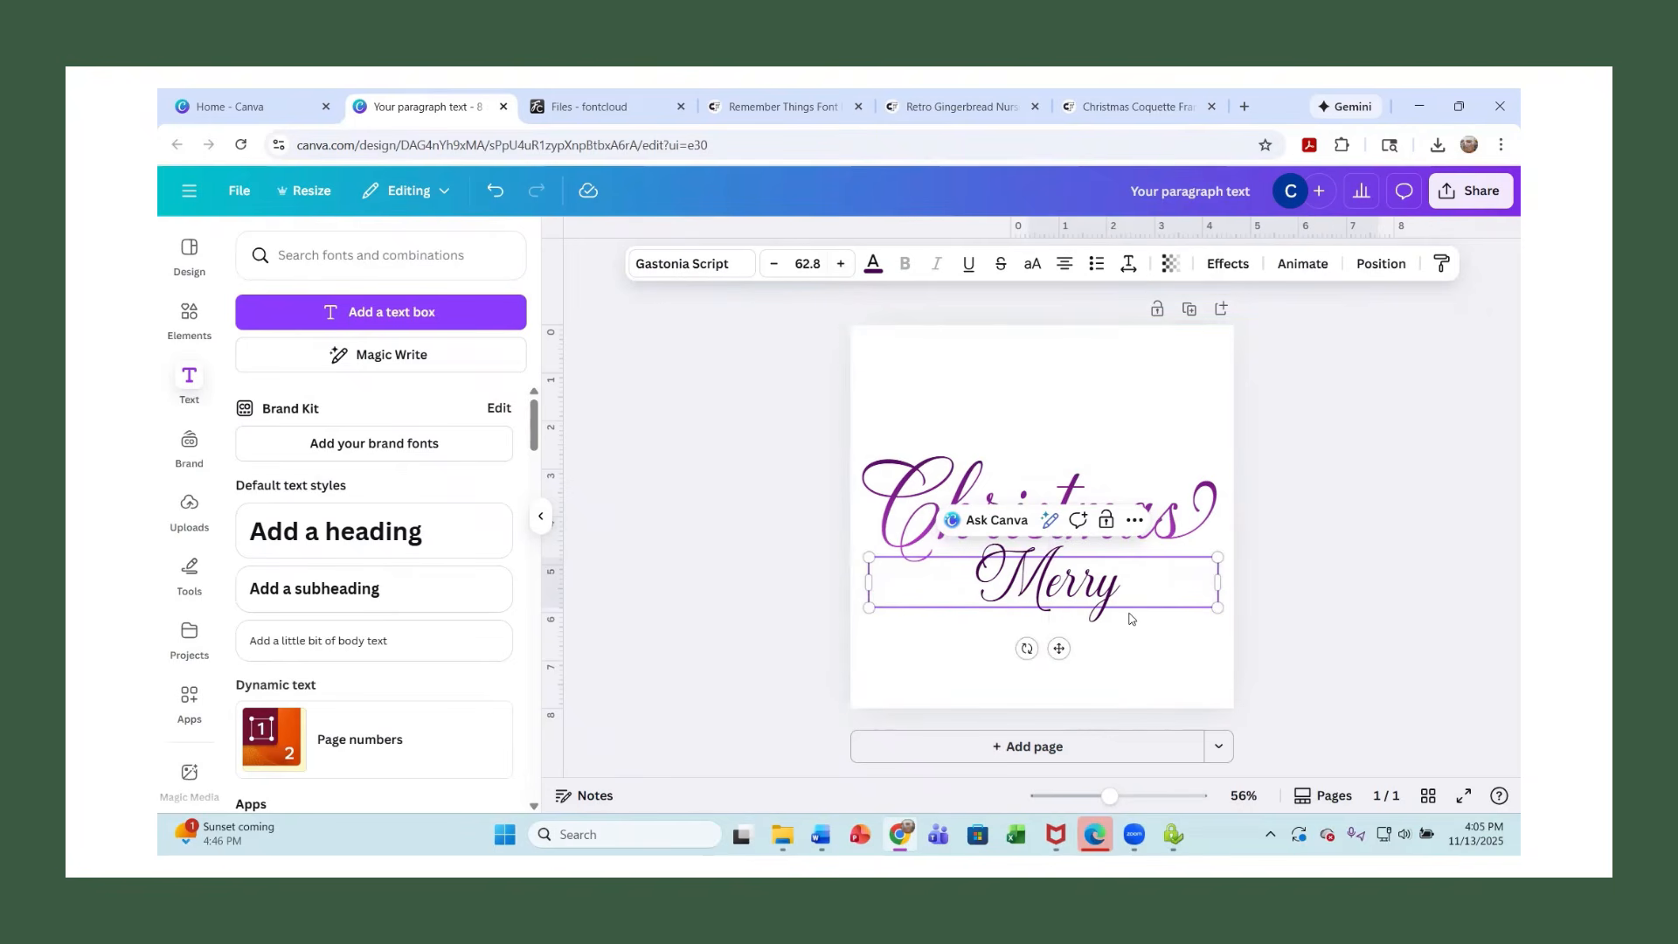
# Switch to Fontcloud and copy the lowercase y glyph with the curled tail.
pyautogui.click(591, 107)
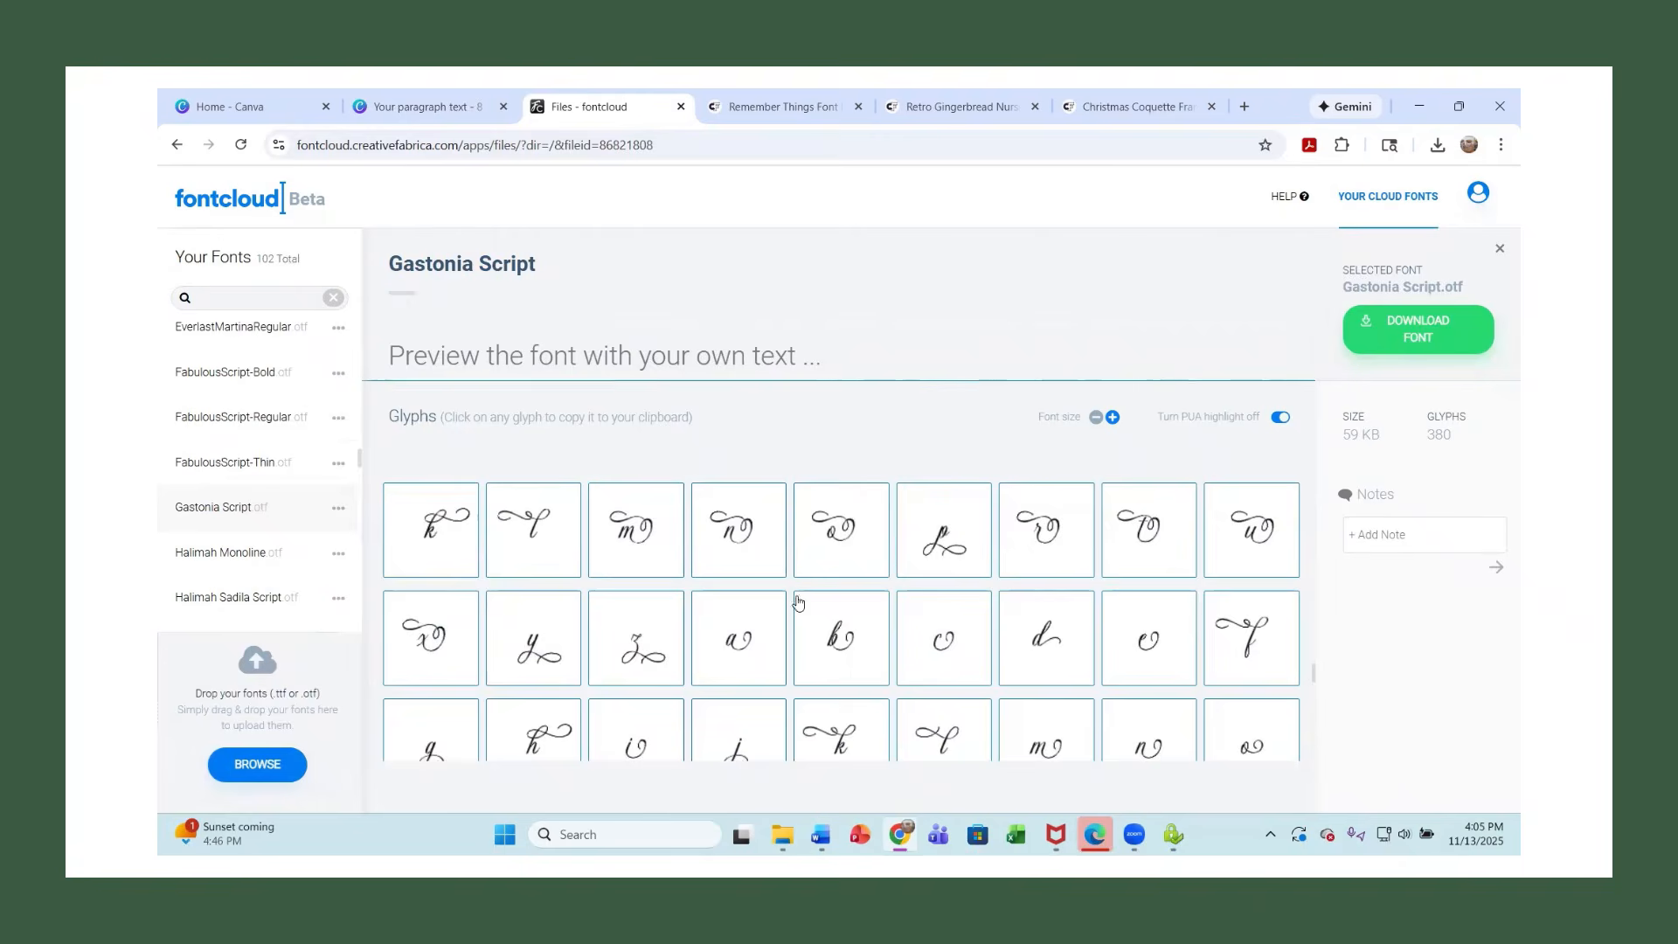
pyautogui.scroll(-5, 797, 601)
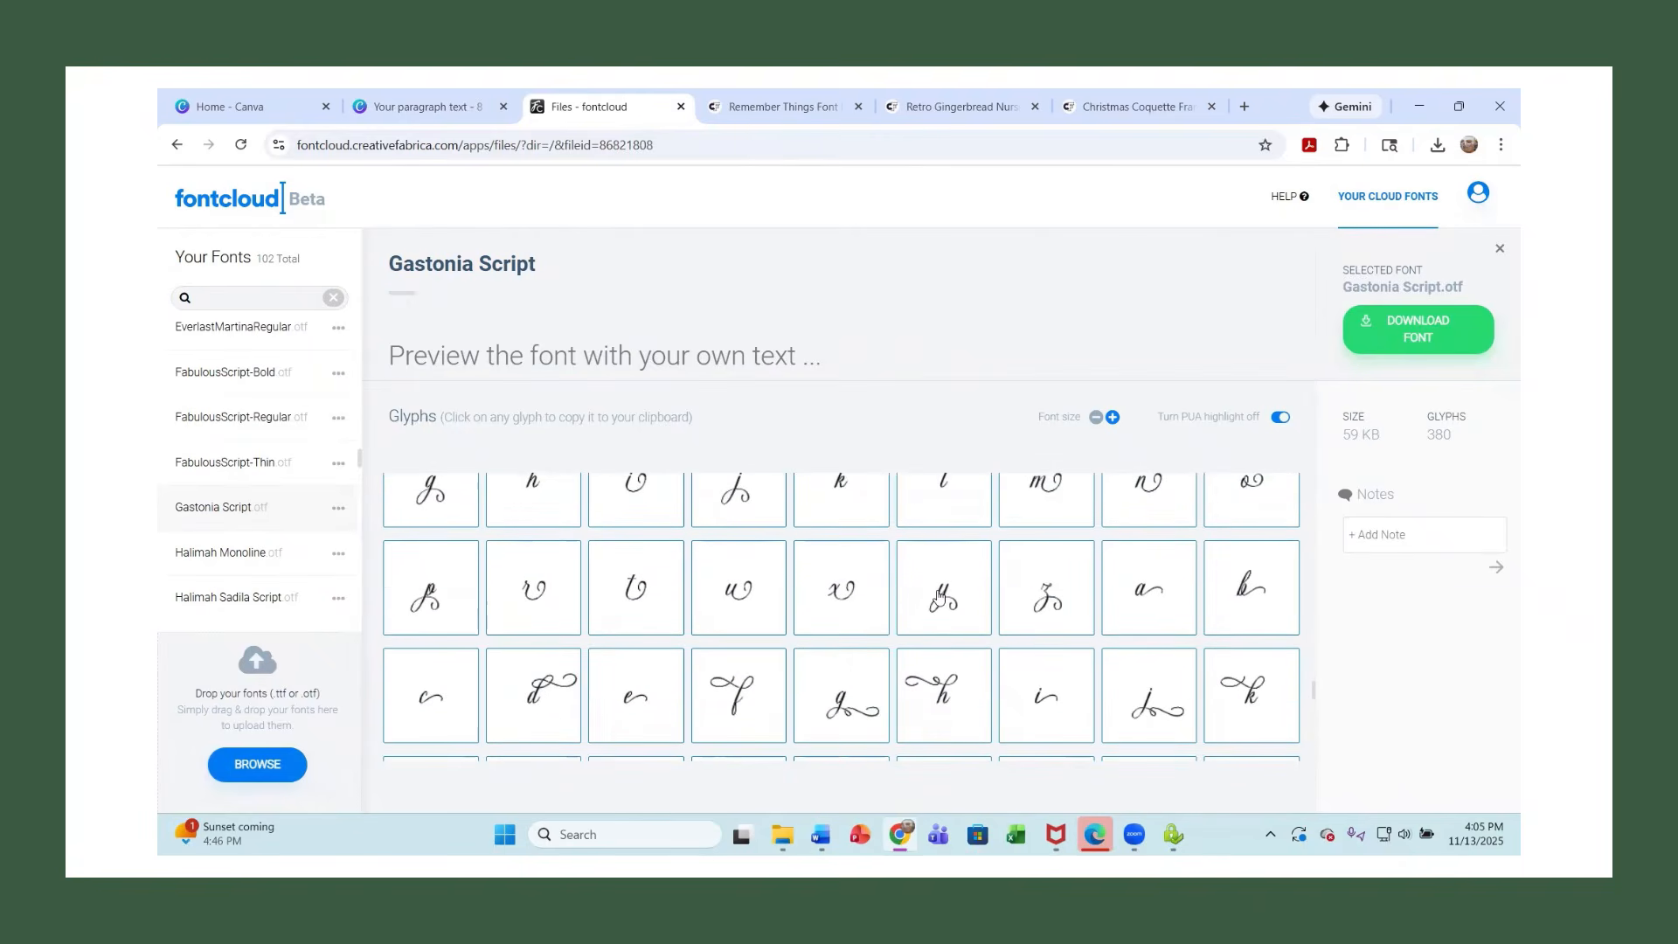
pyautogui.click(941, 605)
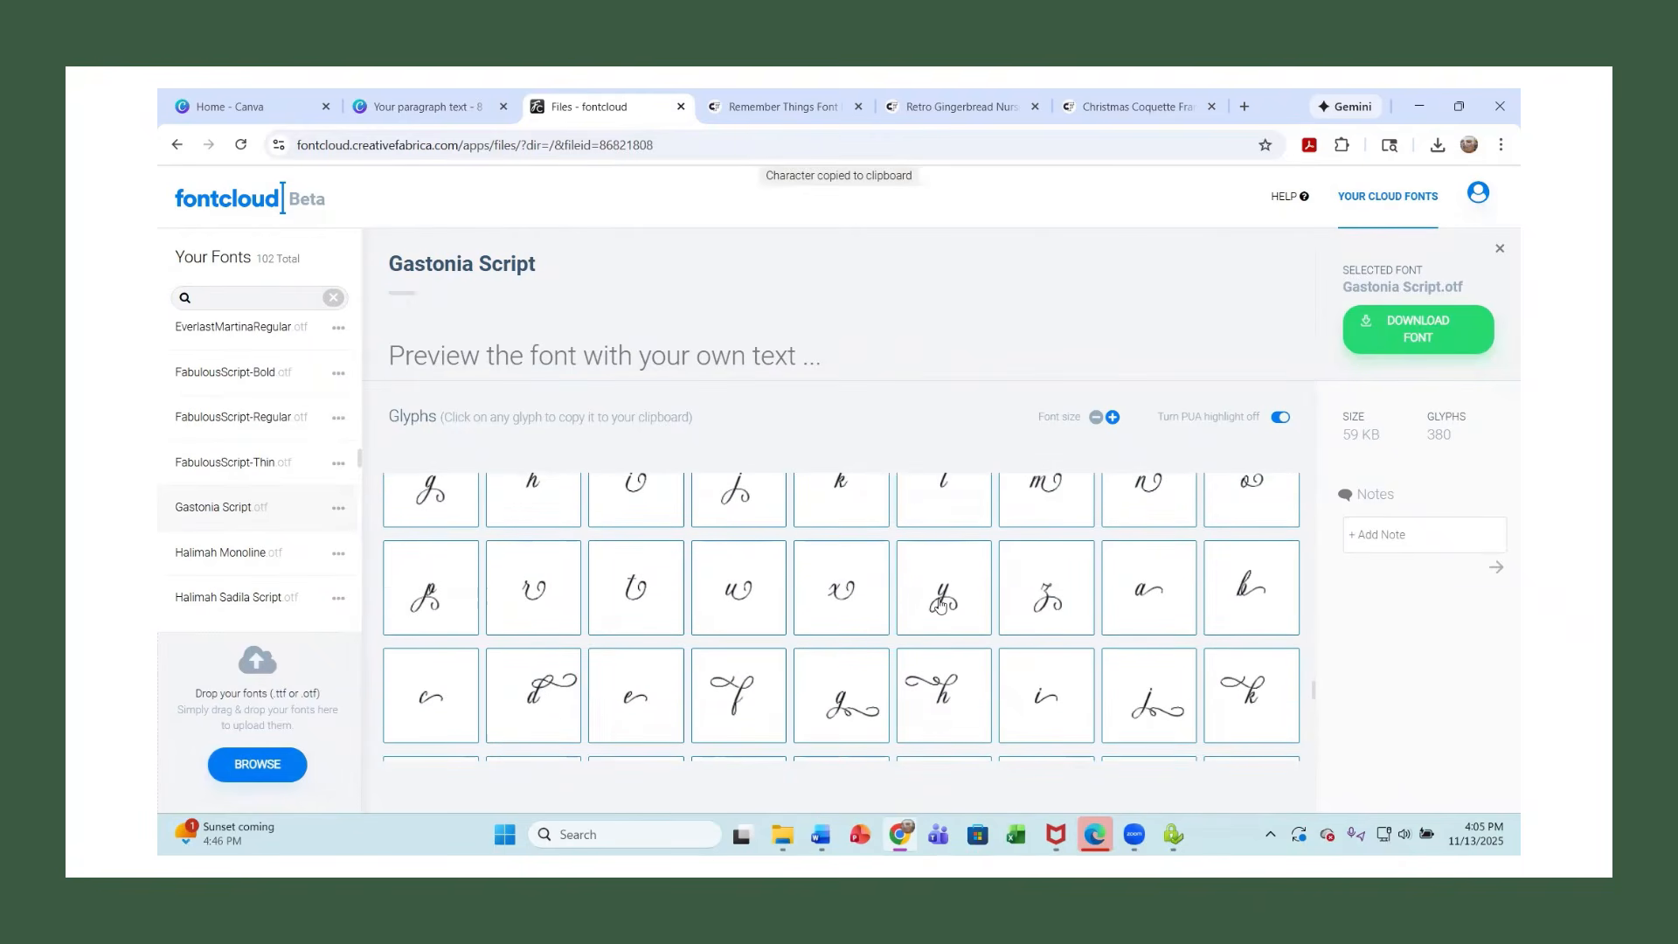
# Return to the Canva design and replace the y of "Merry" with the copied curled-tail glyph.
pyautogui.click(432, 106)
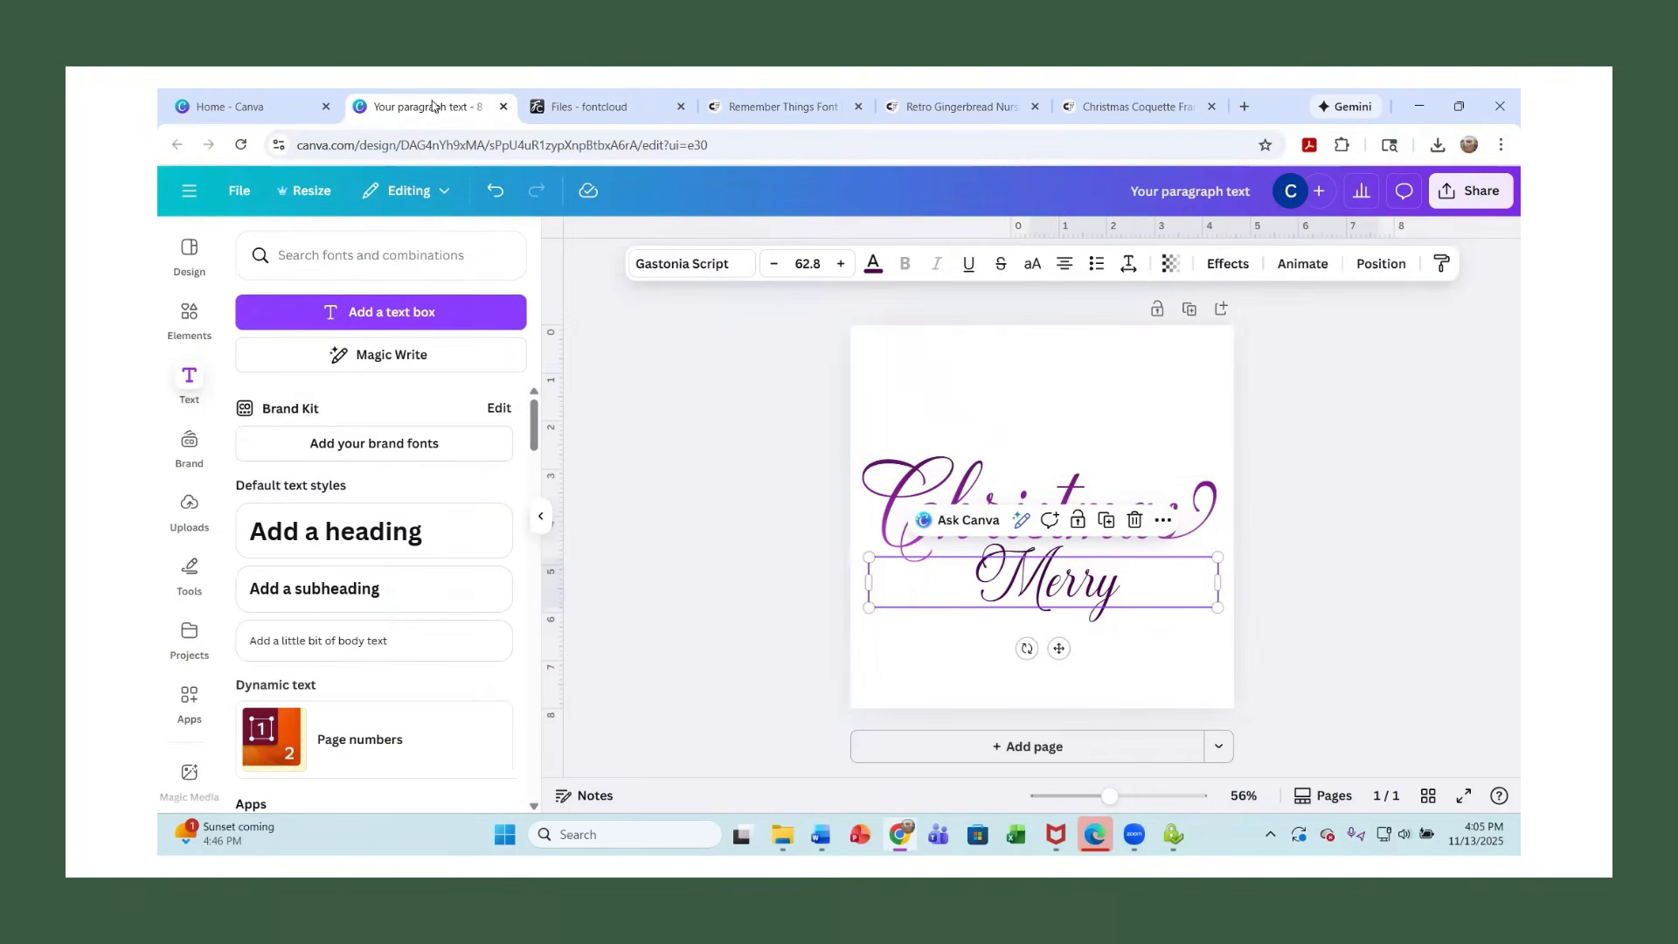
pyautogui.click(1129, 591)
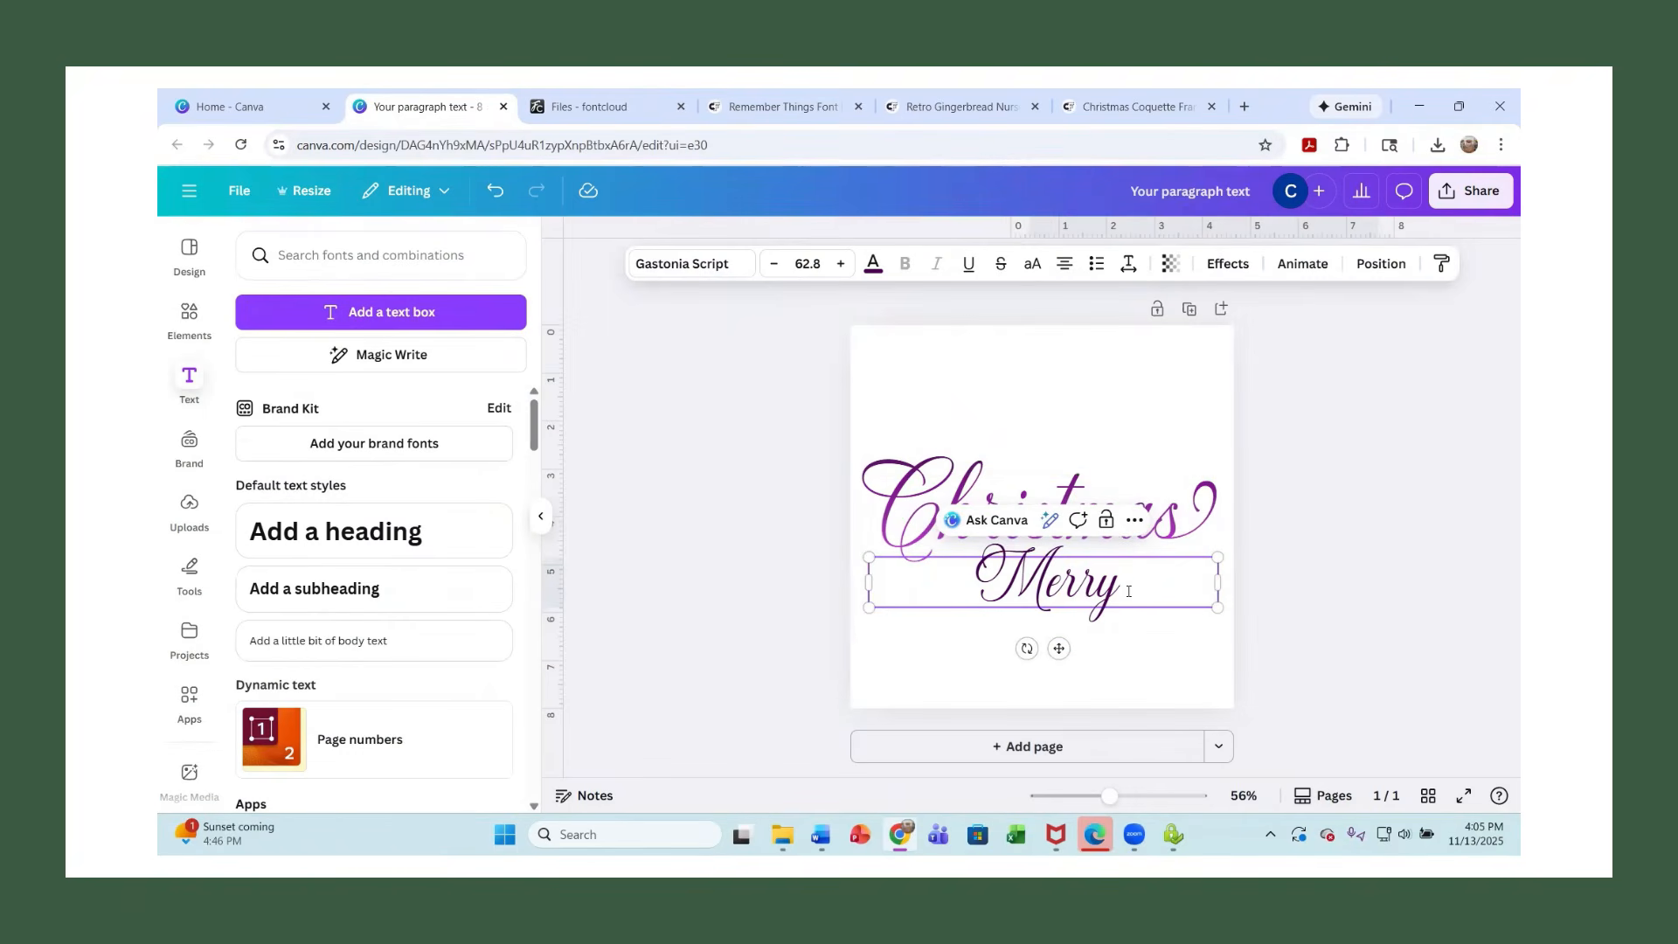
pyautogui.press('BackSpace')
pyautogui.hotkey('ctrl', 'v')
pyautogui.click(1300, 632)
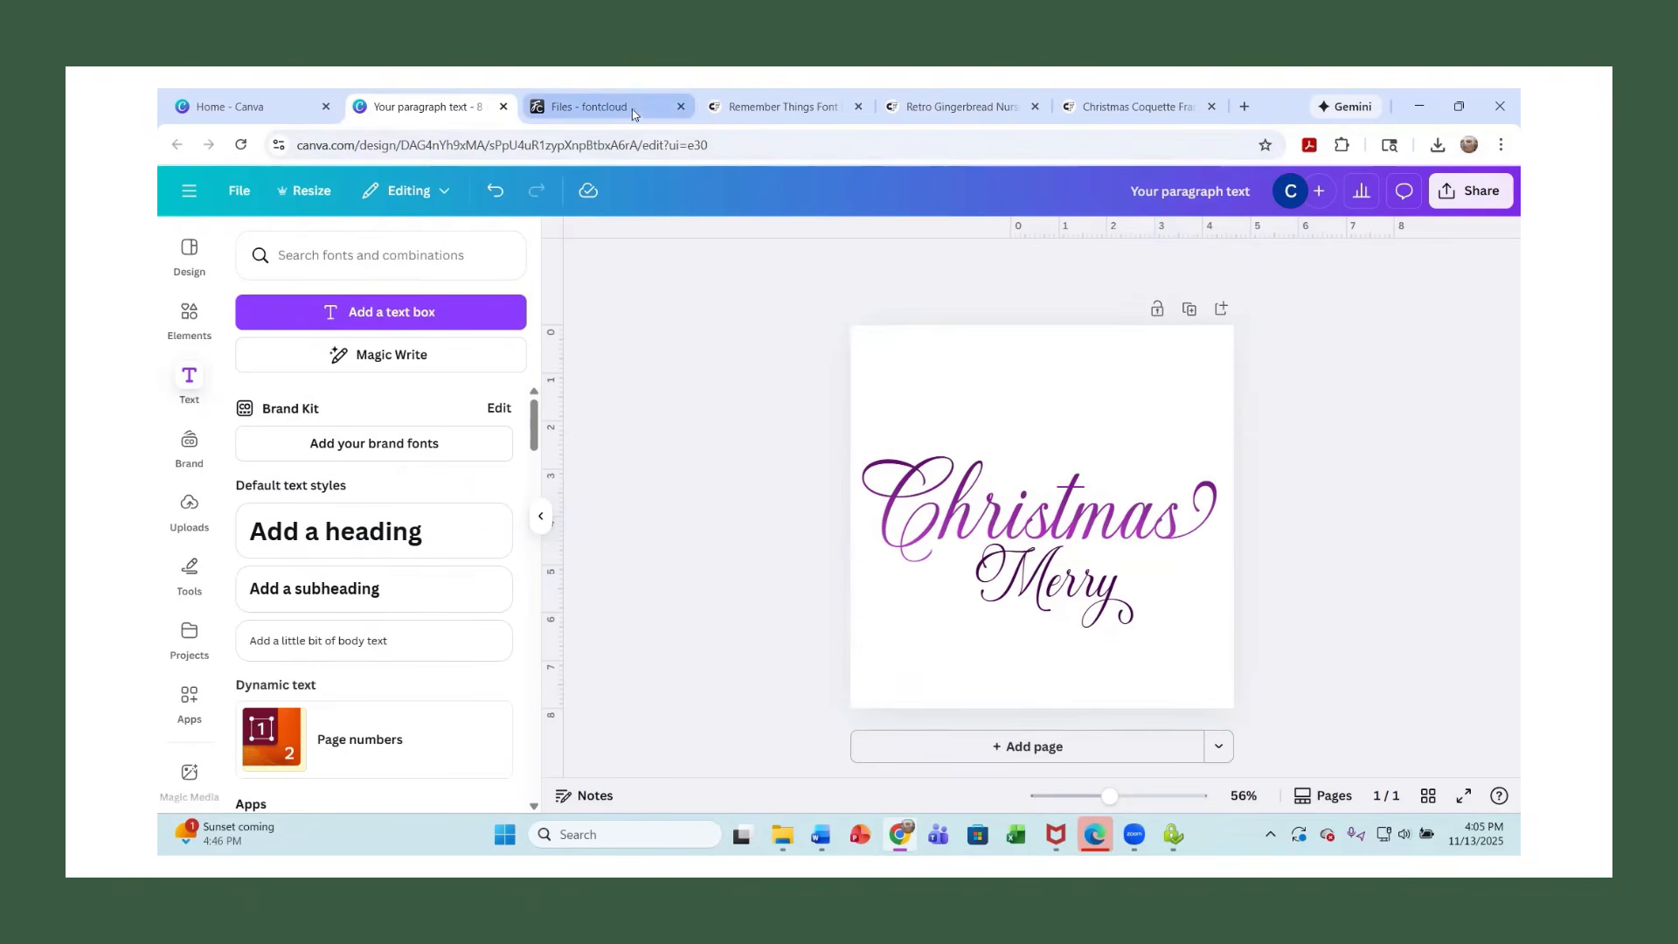
# Add a text box reading "Gastonia", enlarge it to 65.7 and place it above "Christmas", and add a blank second page.
pyautogui.click(583, 112)
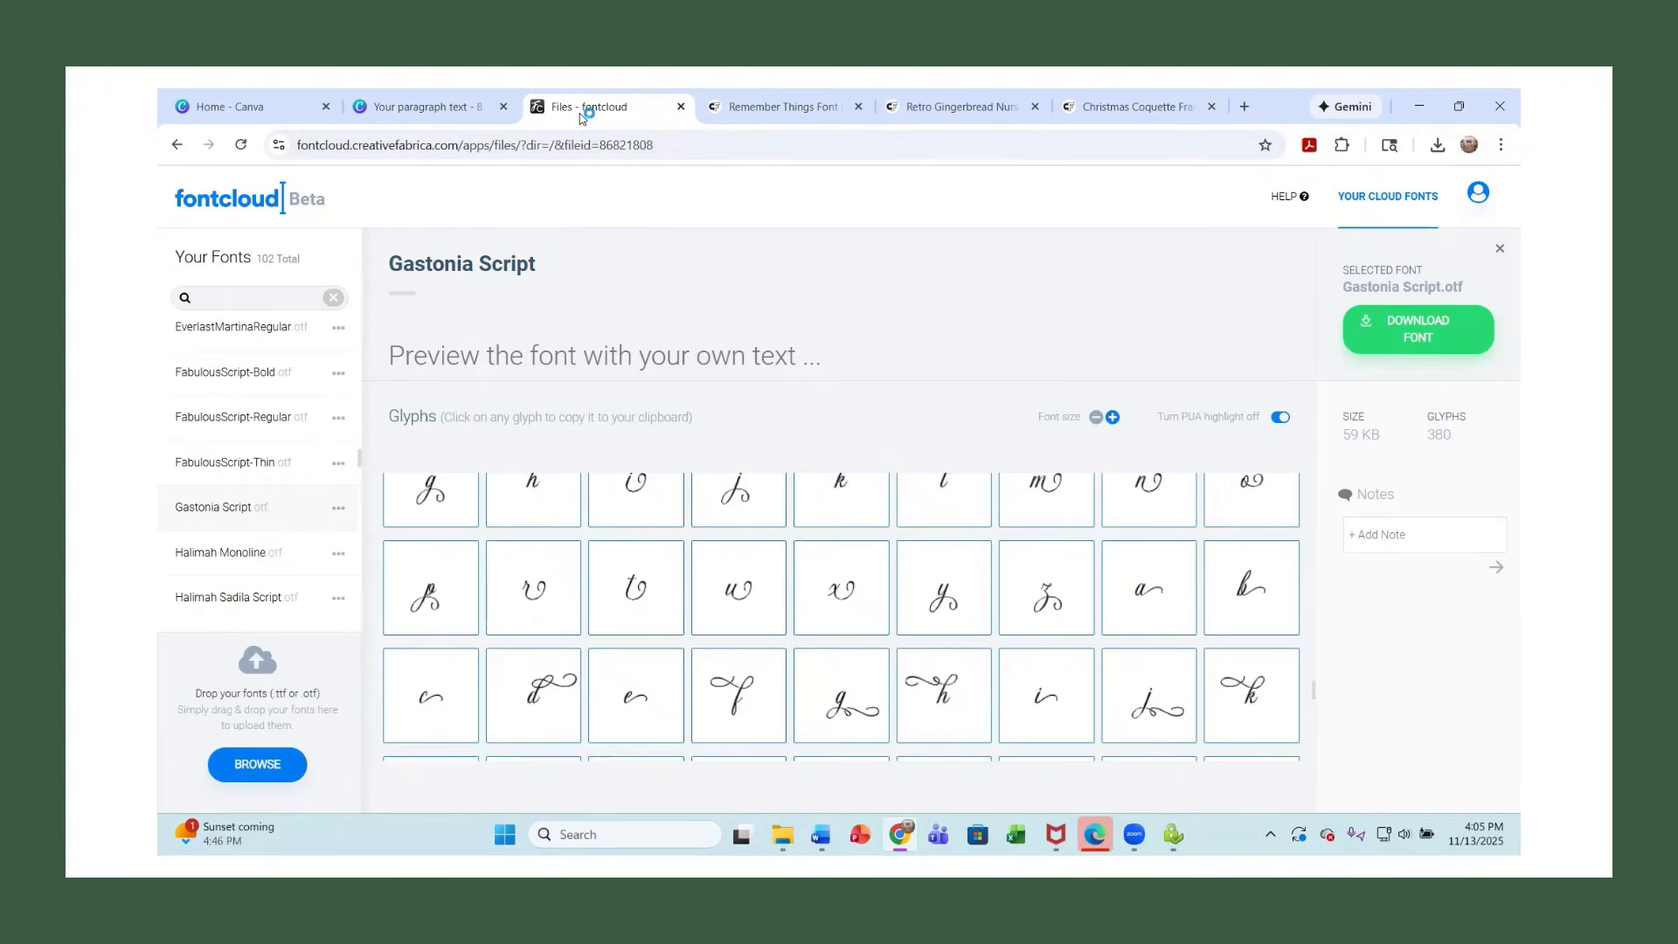
pyautogui.click(459, 114)
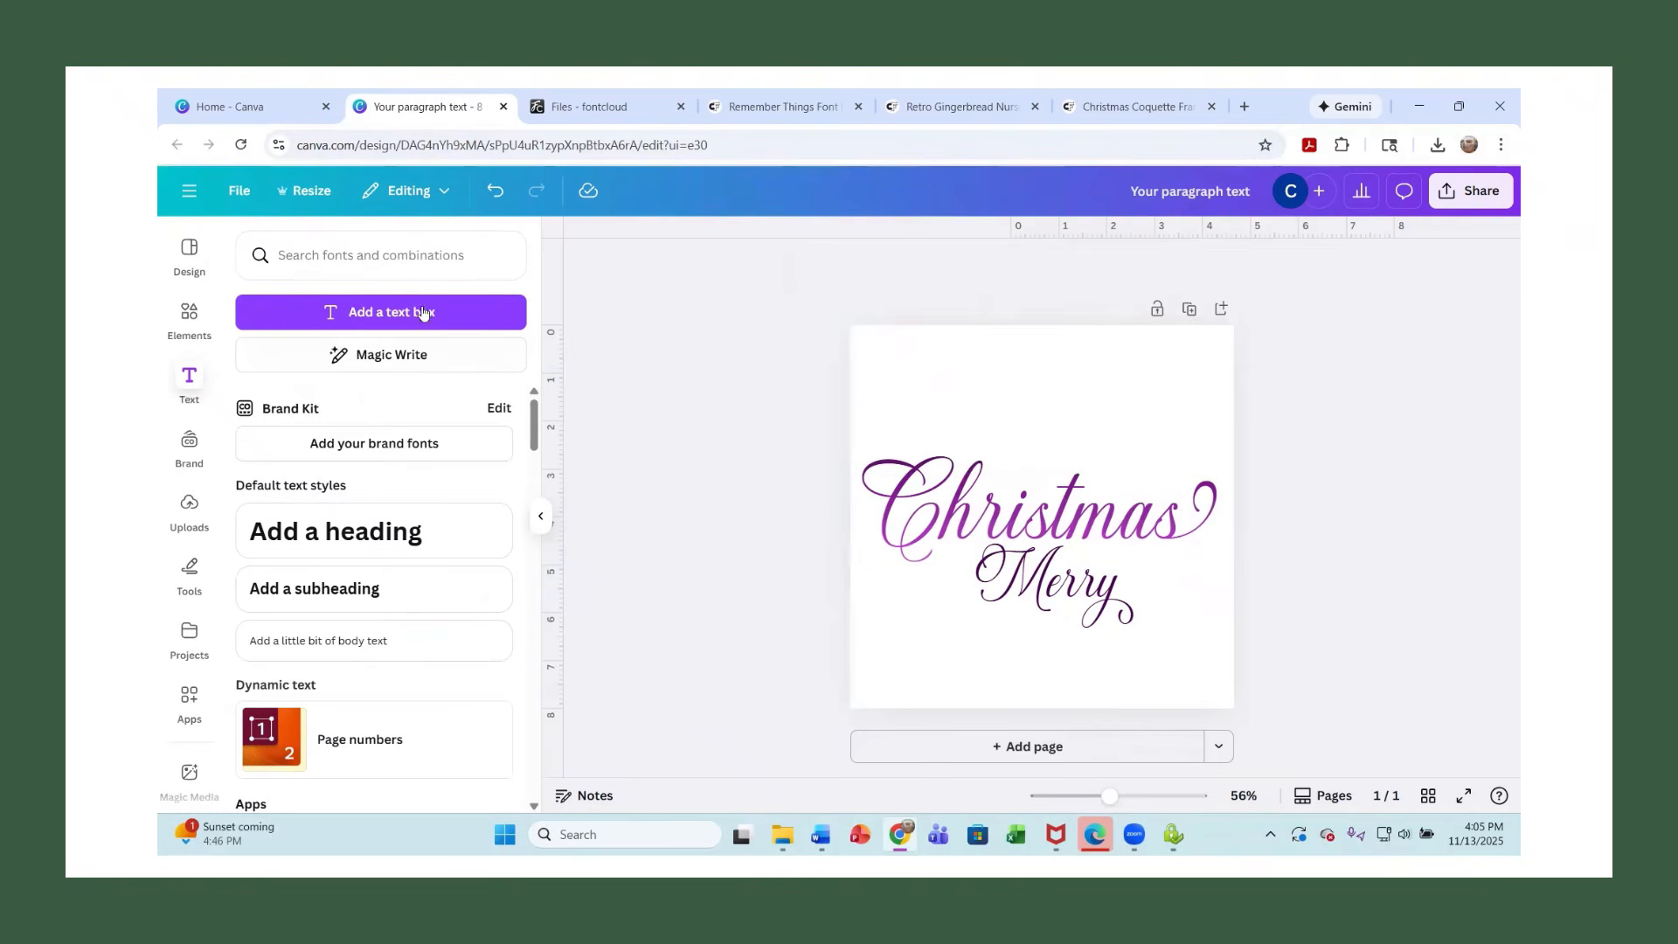
pyautogui.click(479, 315)
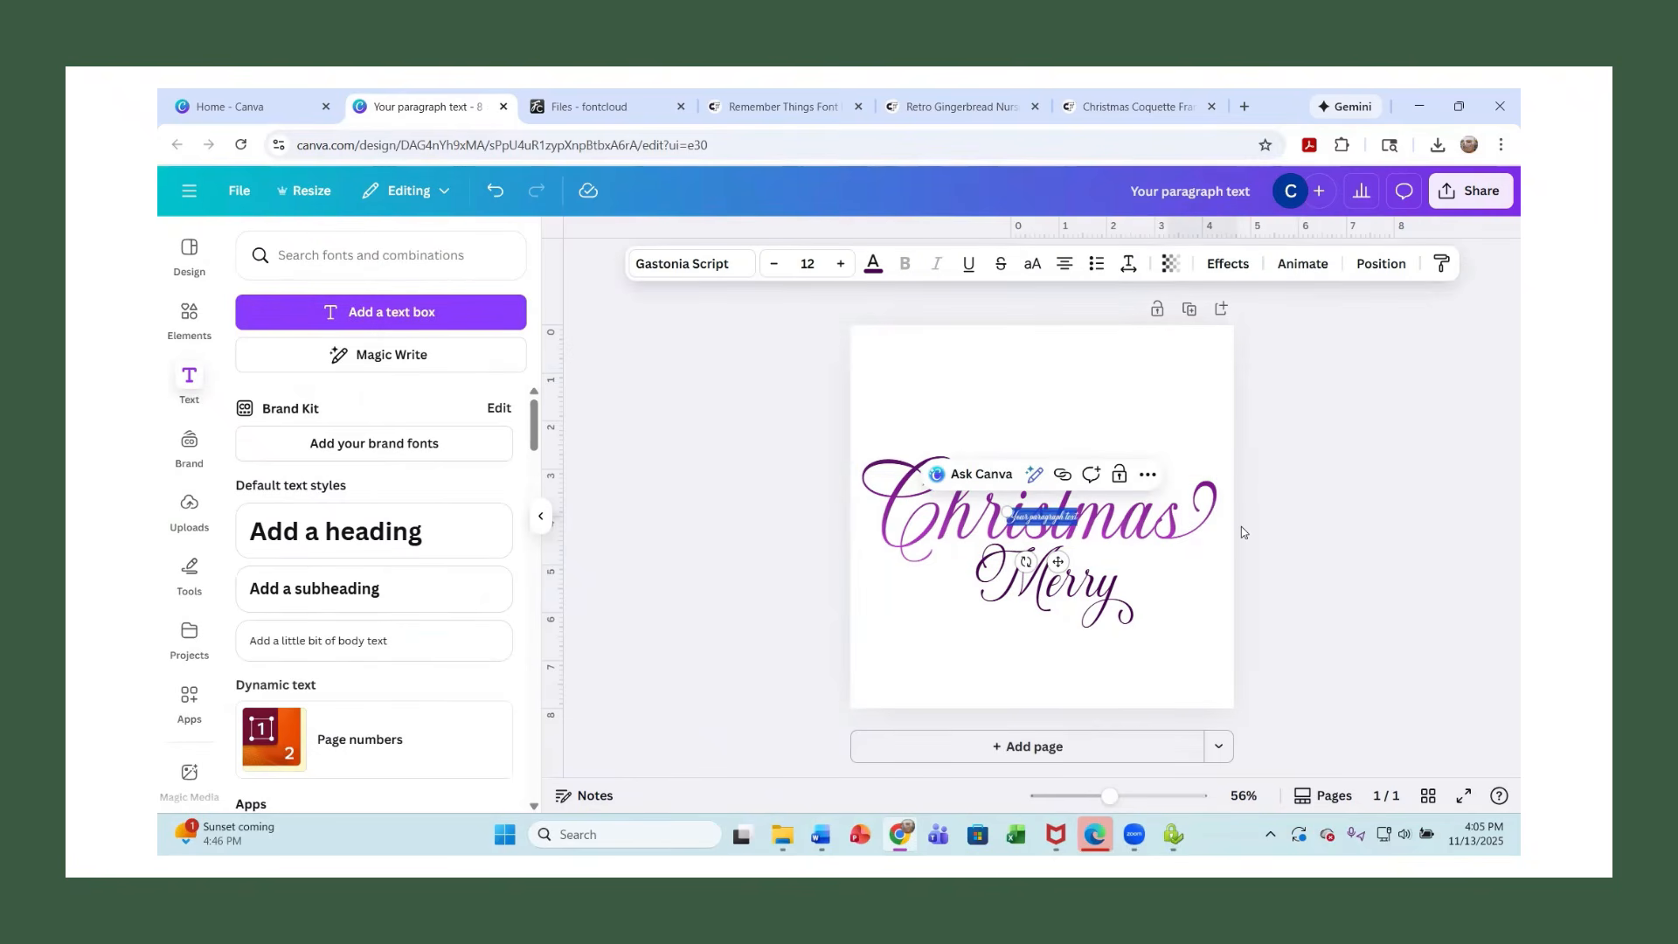
pyautogui.hotkey('ctrl', 'v')
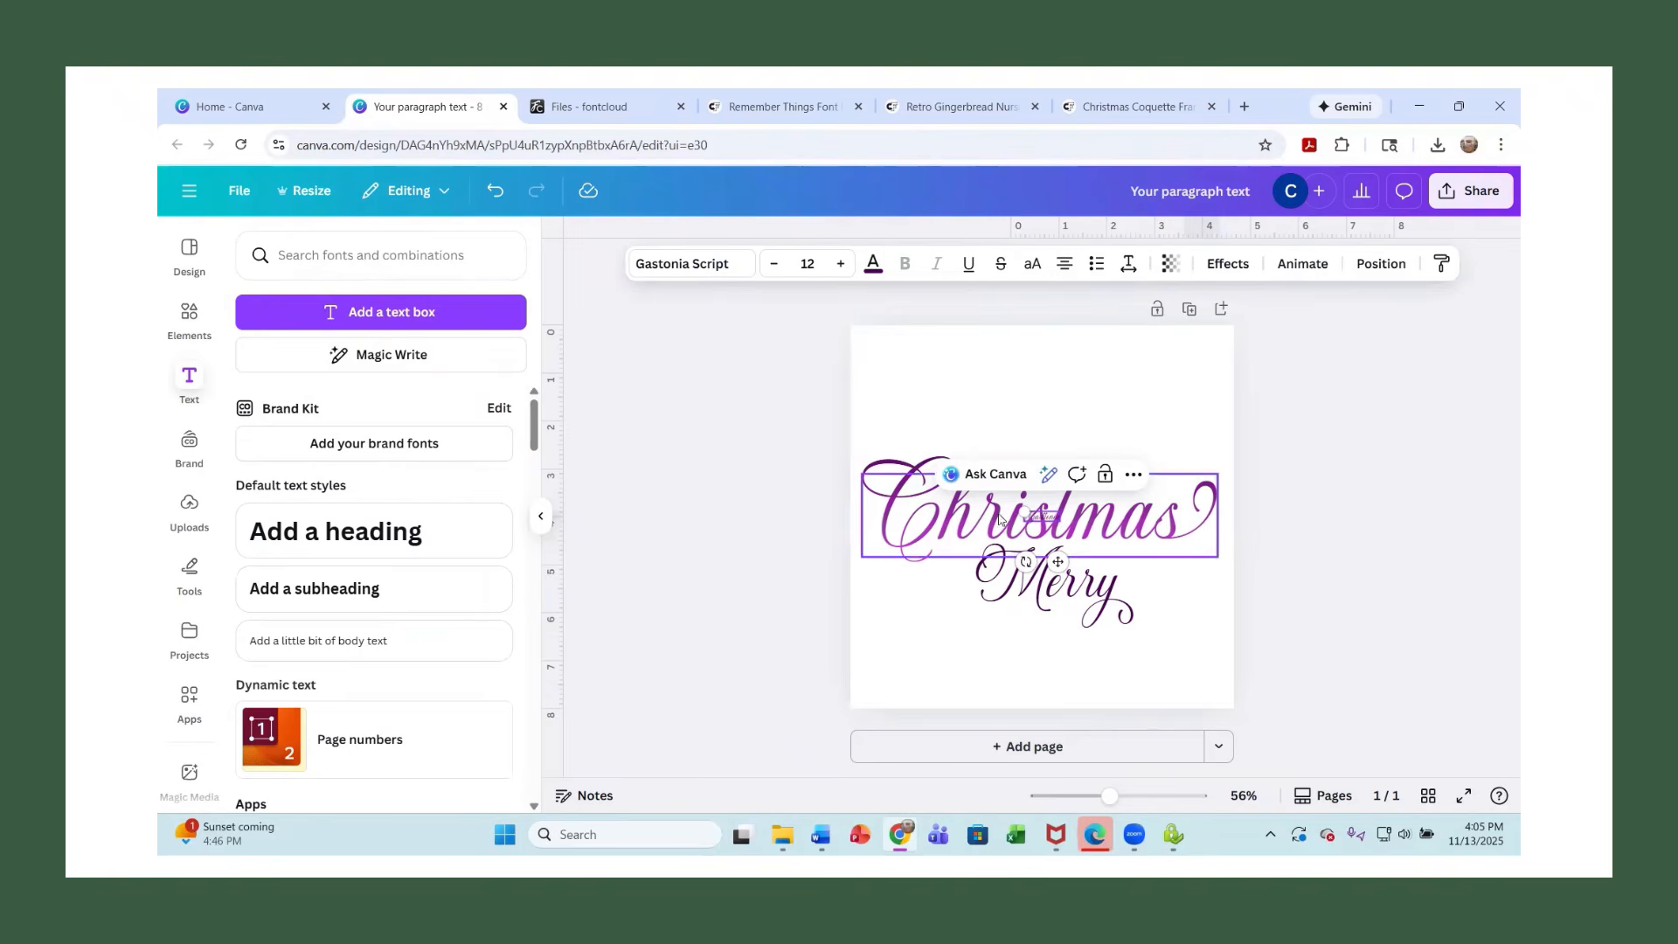
pyautogui.moveTo(1021, 509); pyautogui.dragTo(867, 380)
pyautogui.click(1476, 609)
pyautogui.moveTo(968, 507); pyautogui.dragTo(1041, 430)
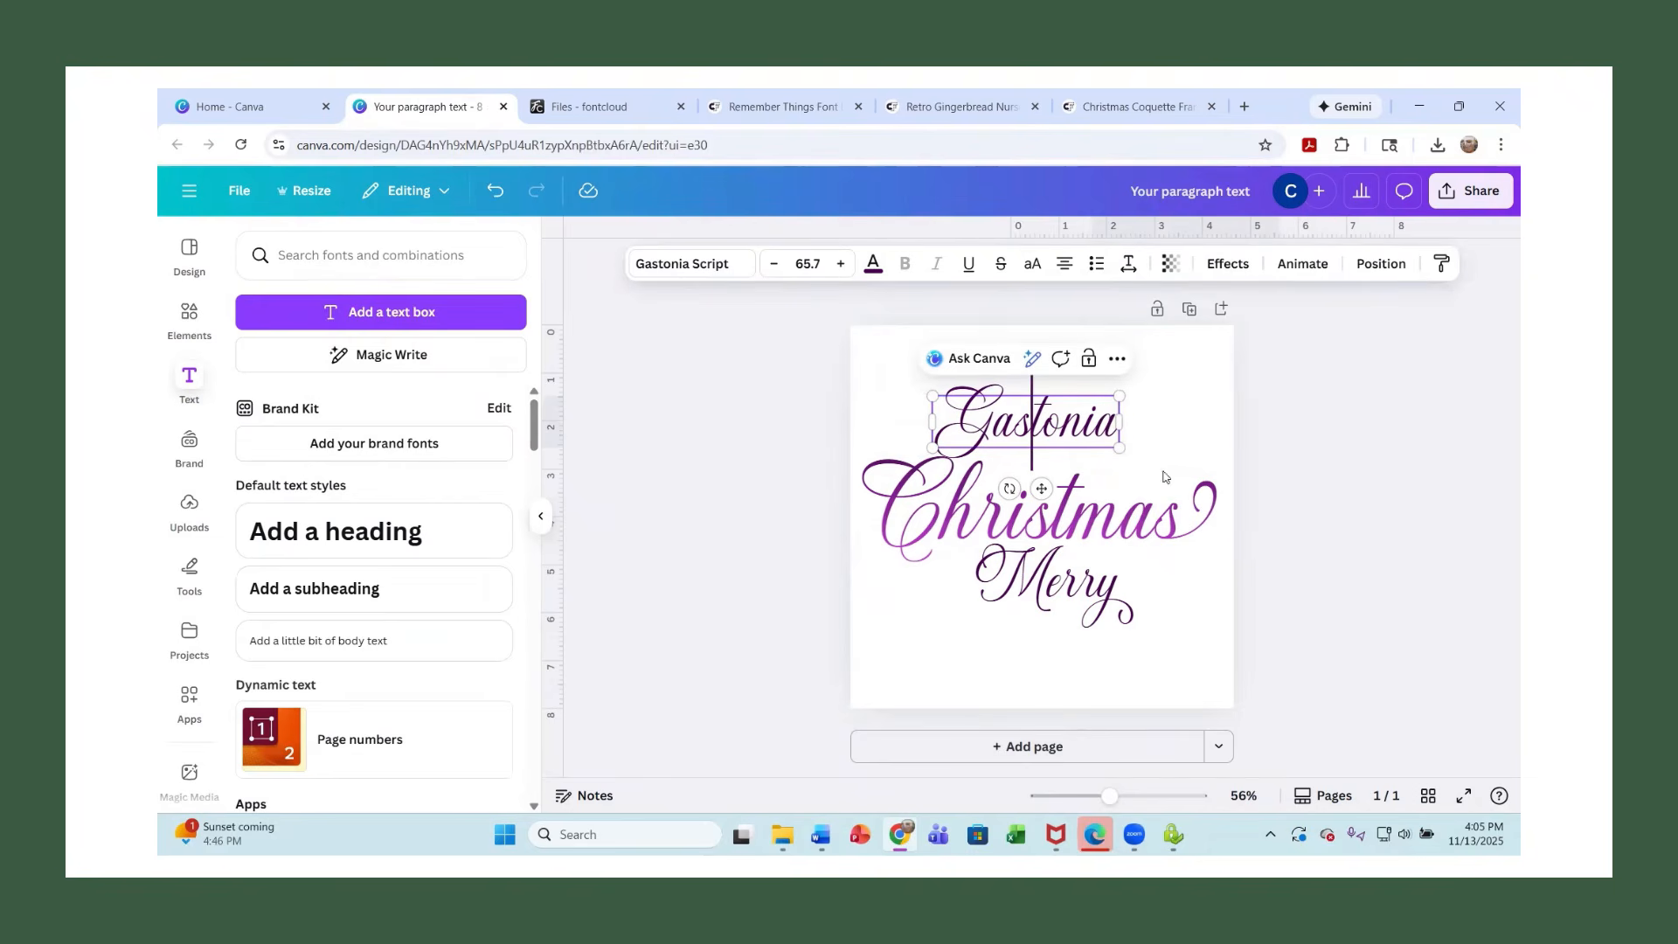
pyautogui.click(1384, 535)
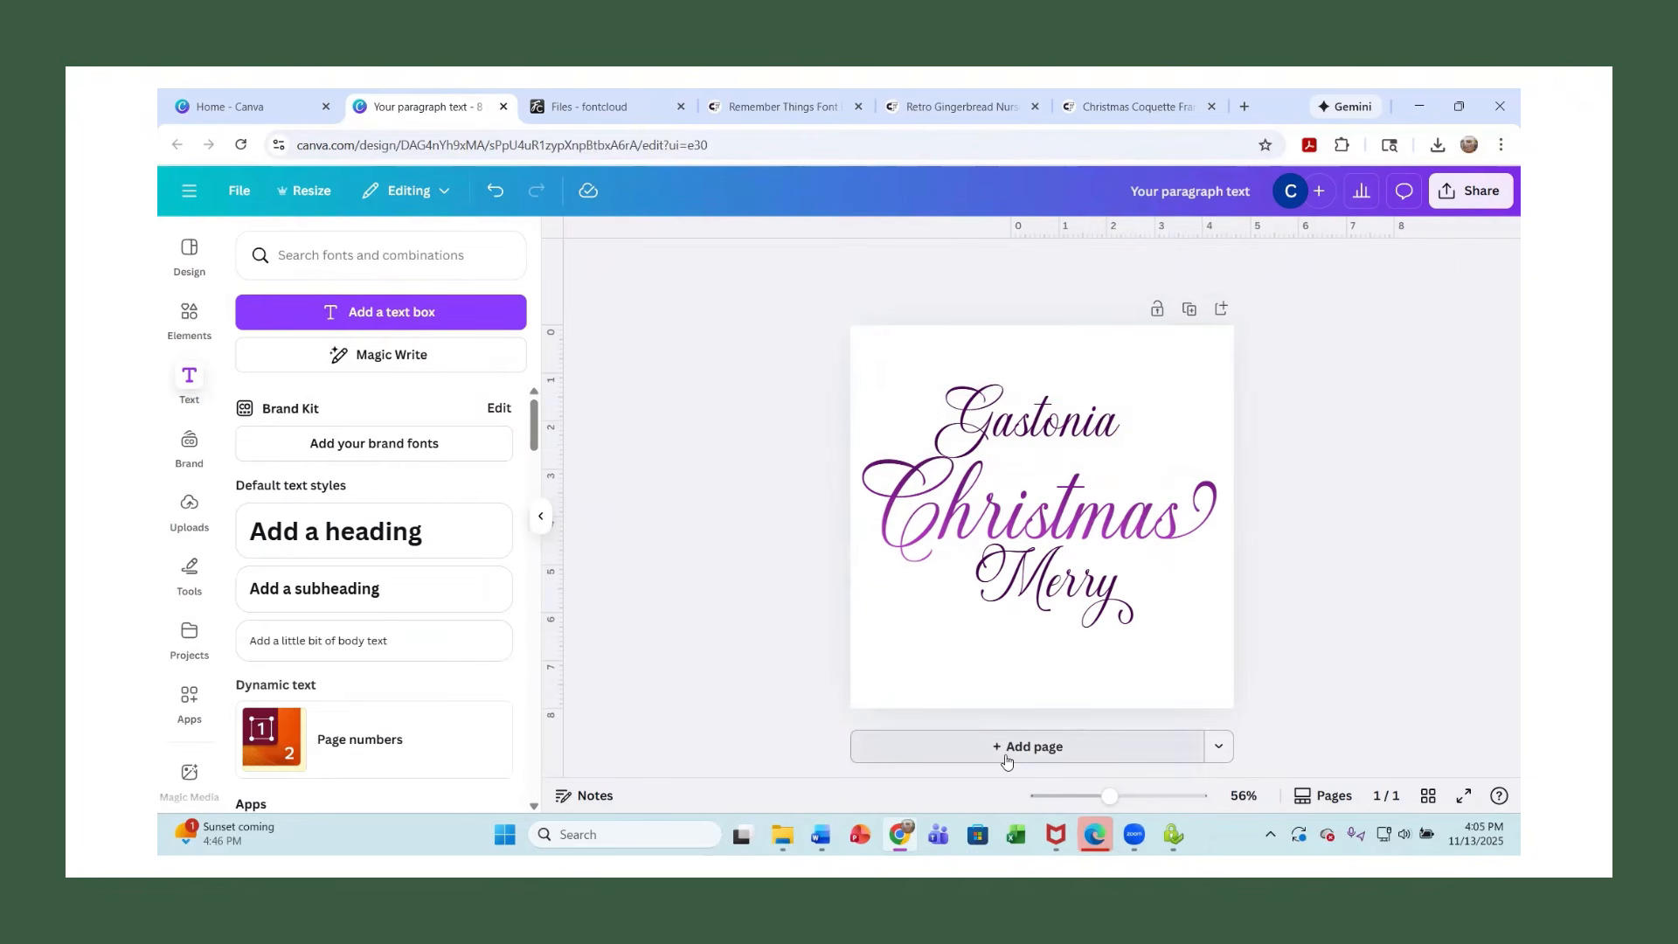
pyautogui.click(1007, 757)
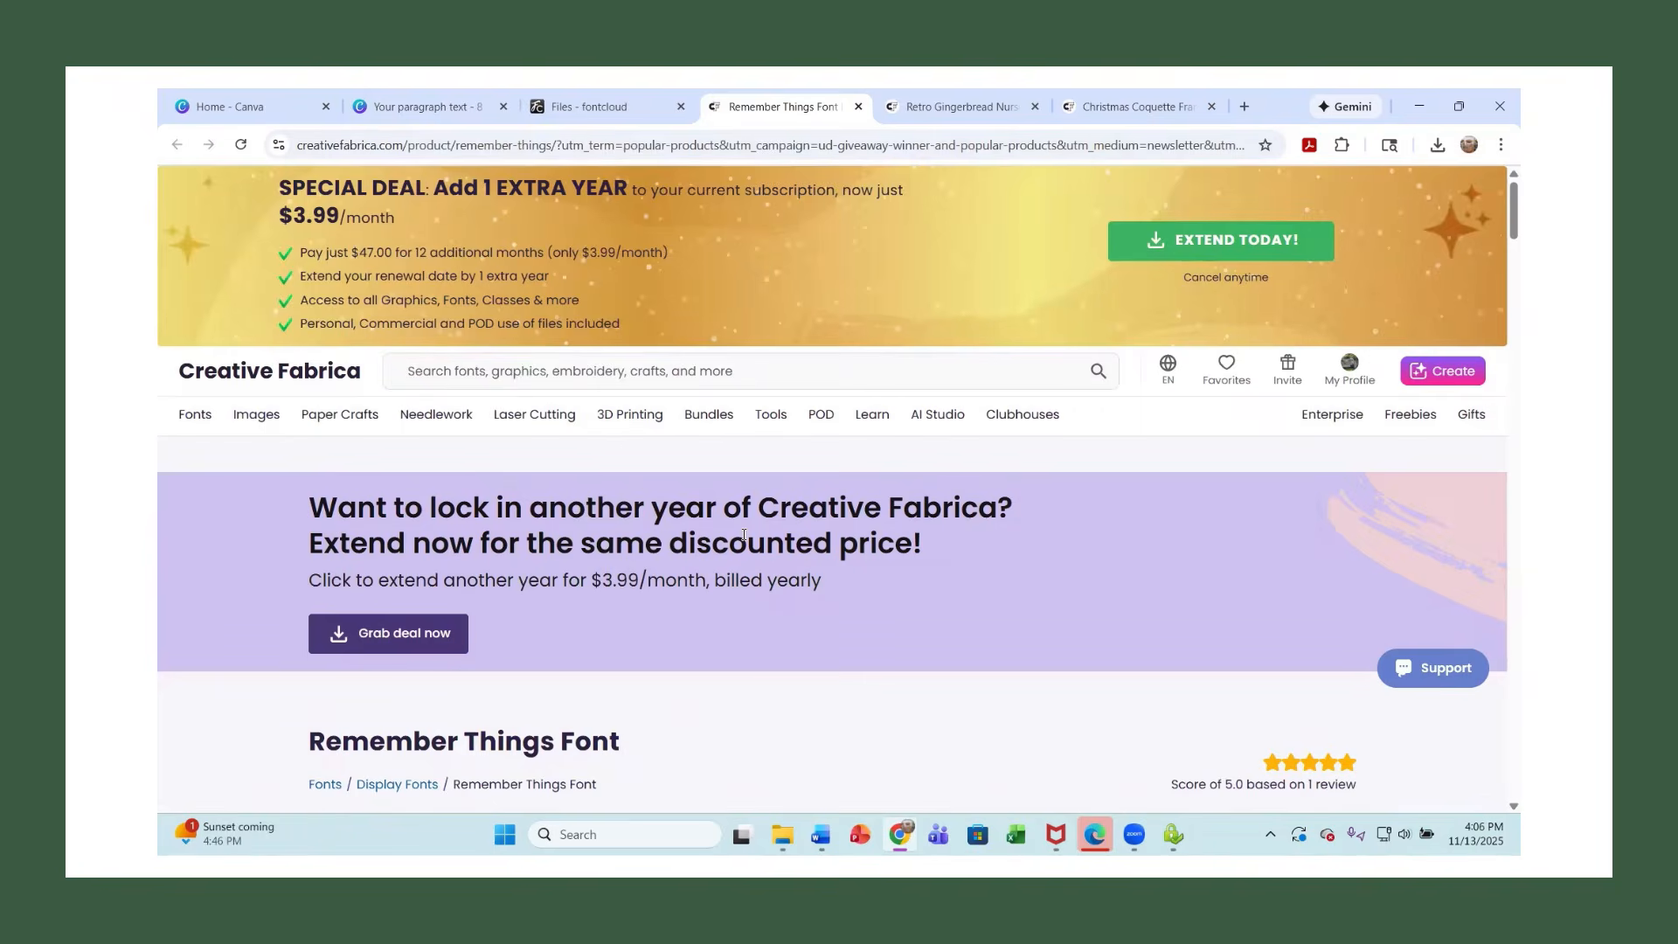
# Download the Remember Things font from its Creative Fabrica product page.
pyautogui.scroll(-5, 744, 535)
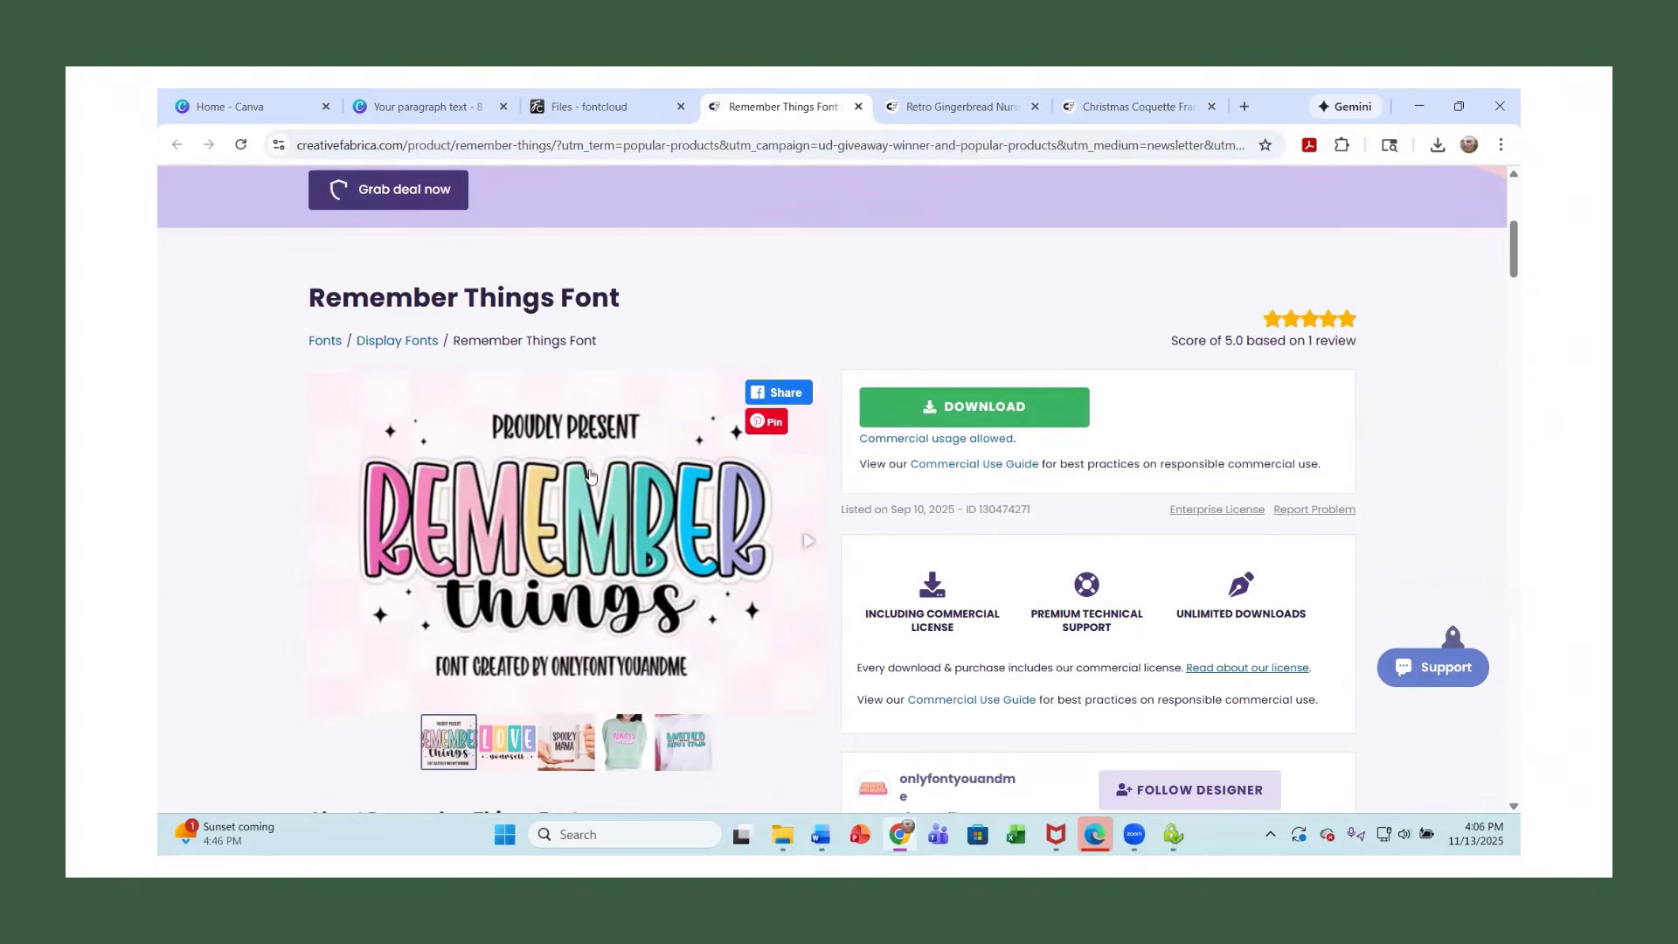
pyautogui.scroll(-1, 590, 476)
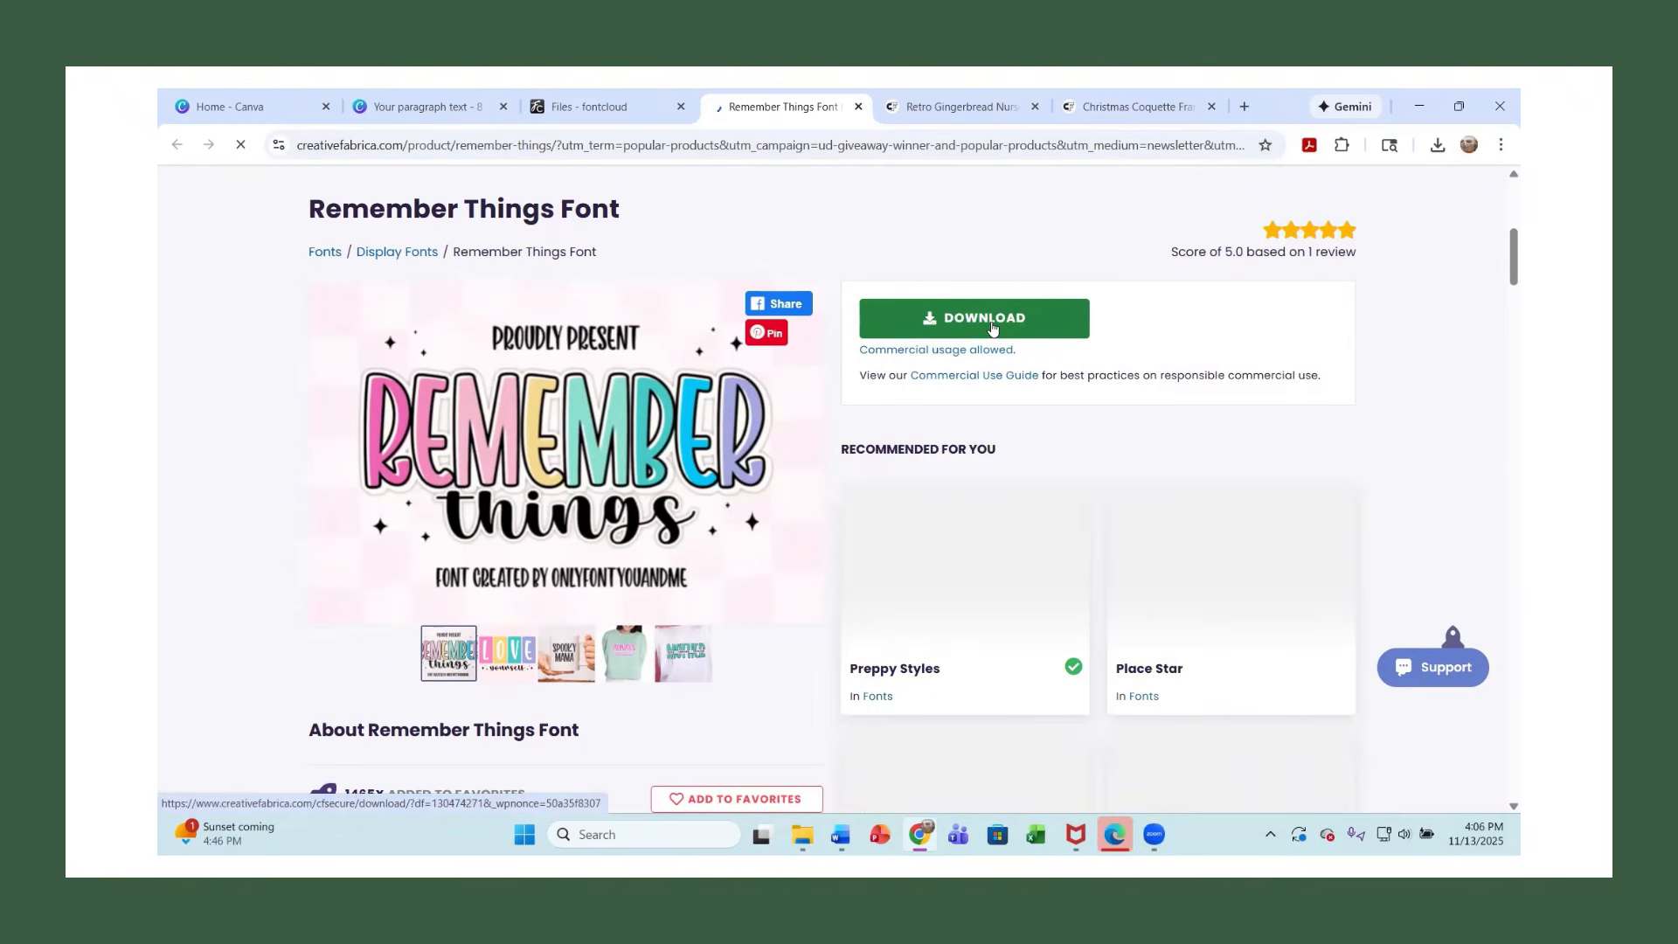
pyautogui.click(992, 329)
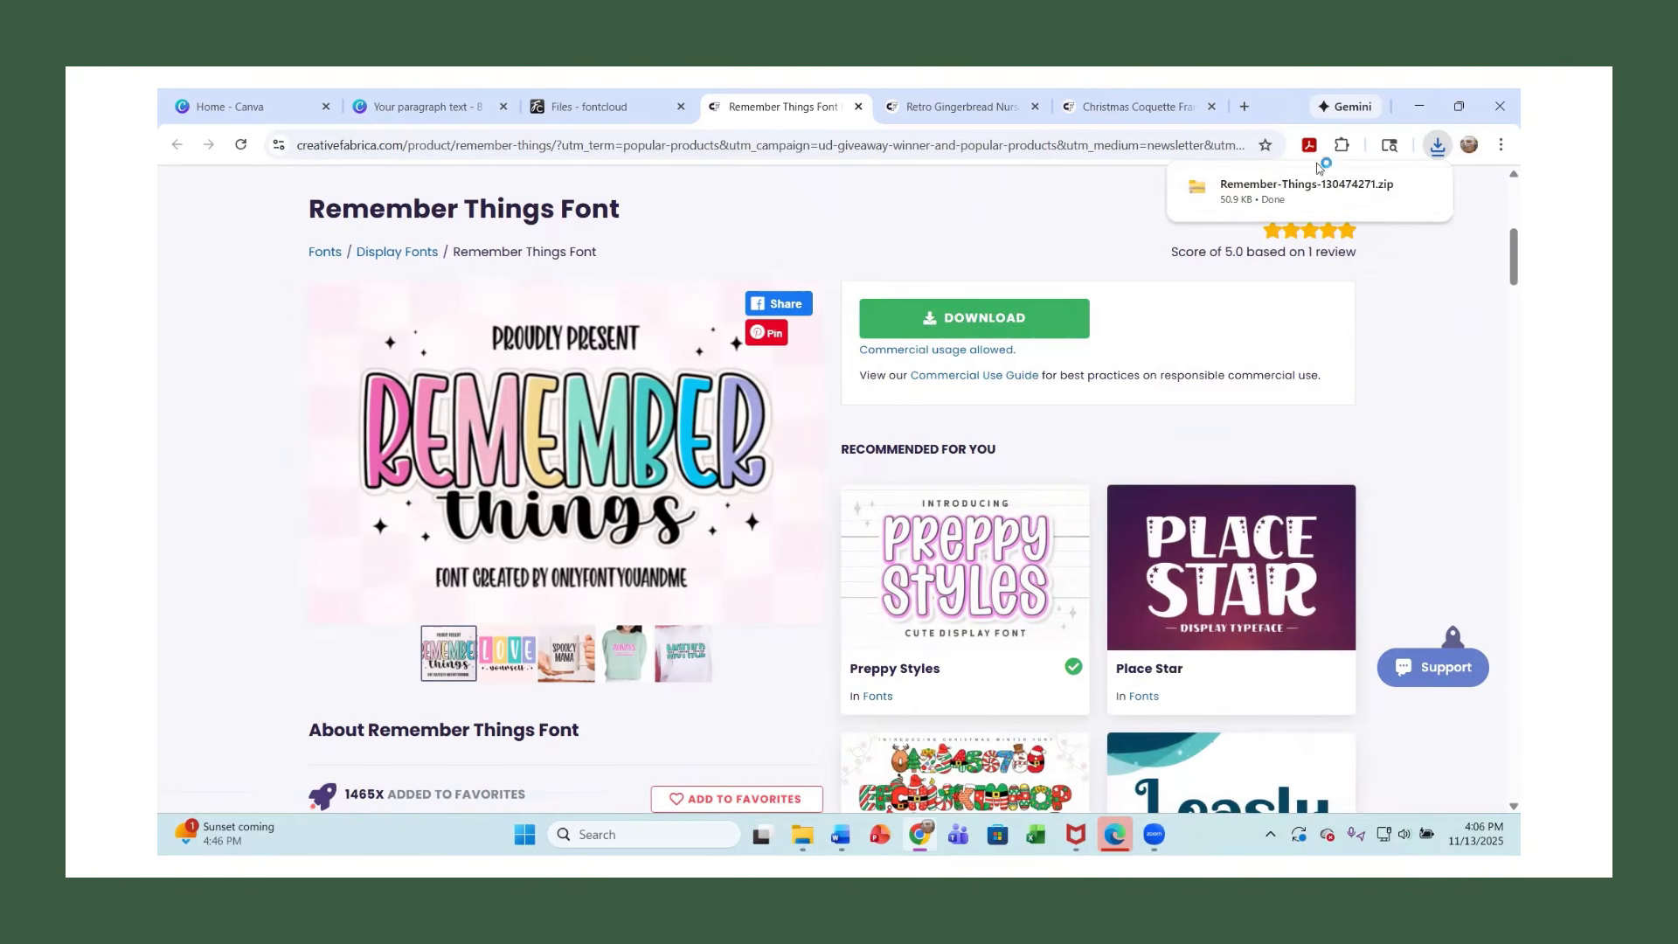
# Open the downloaded Remember-Things zip and preview the TrueType versions of Remember Things and Remember Things Script.
pyautogui.click(1275, 195)
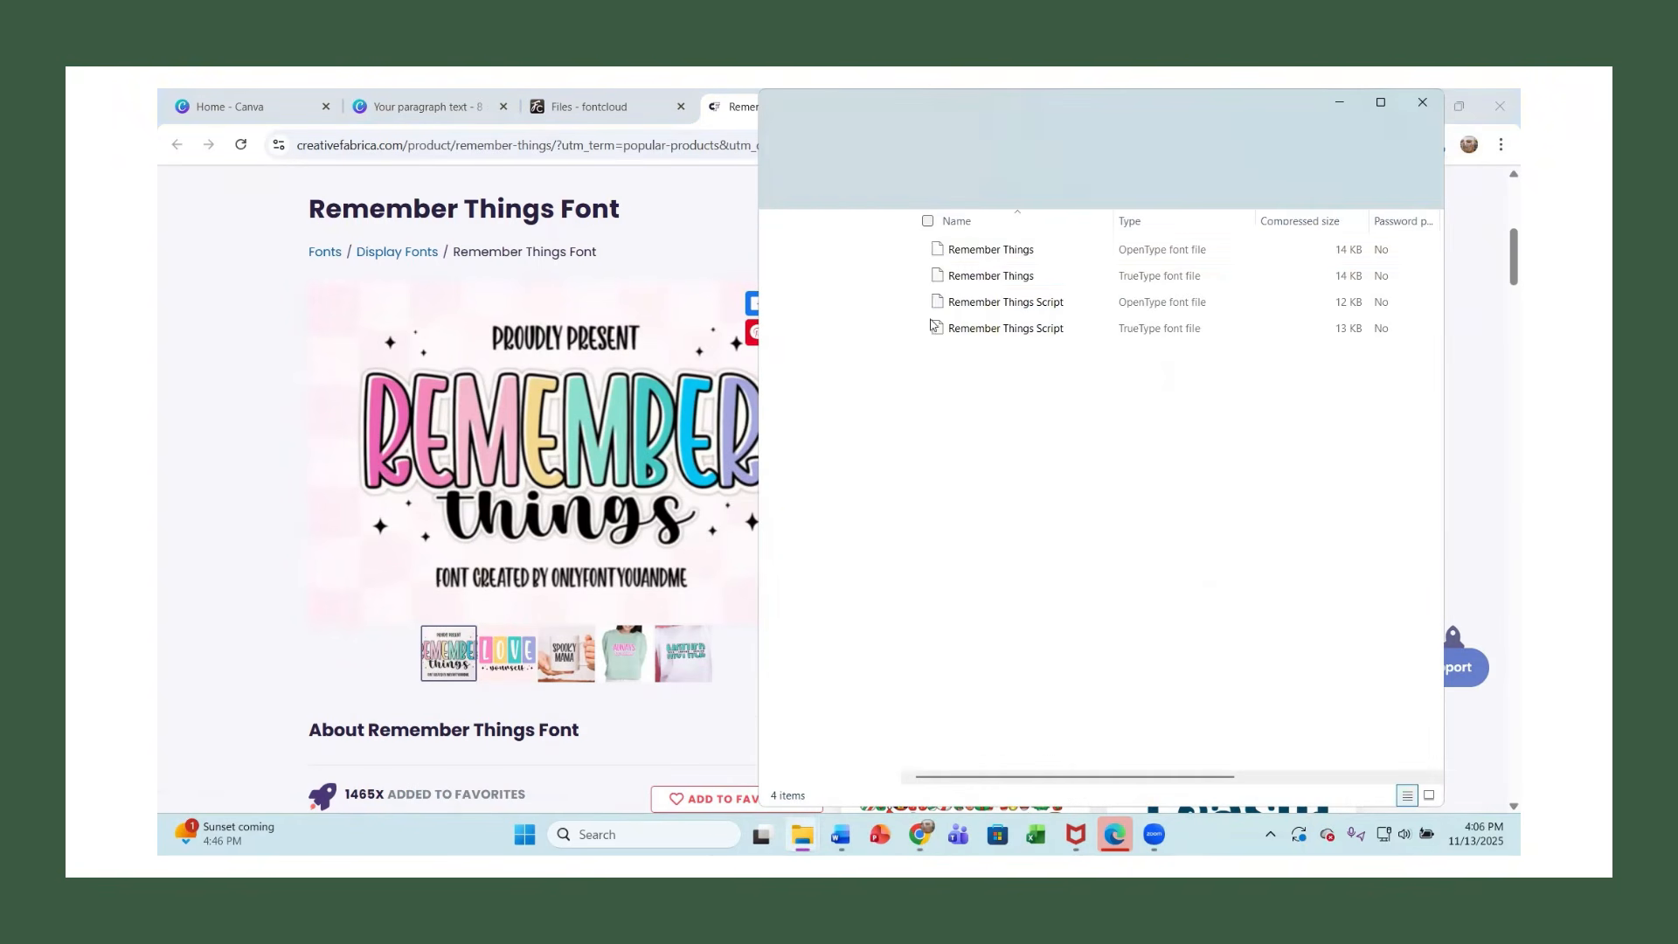
pyautogui.doubleClick(1140, 281)
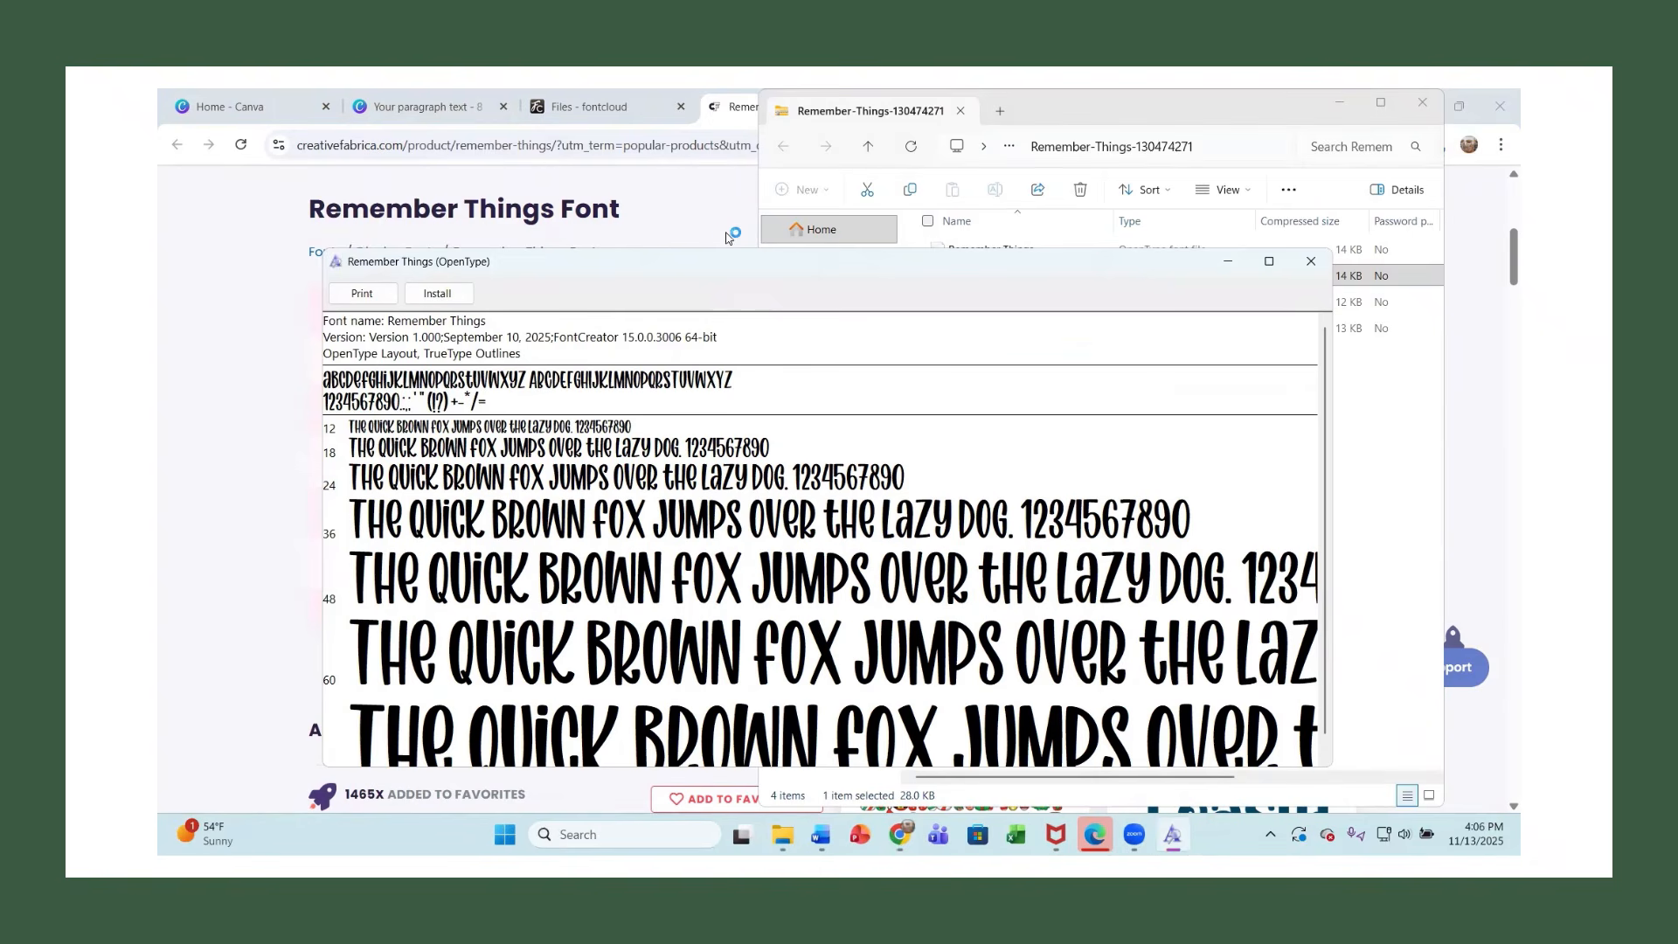
pyautogui.click(1313, 263)
pyautogui.doubleClick(1157, 331)
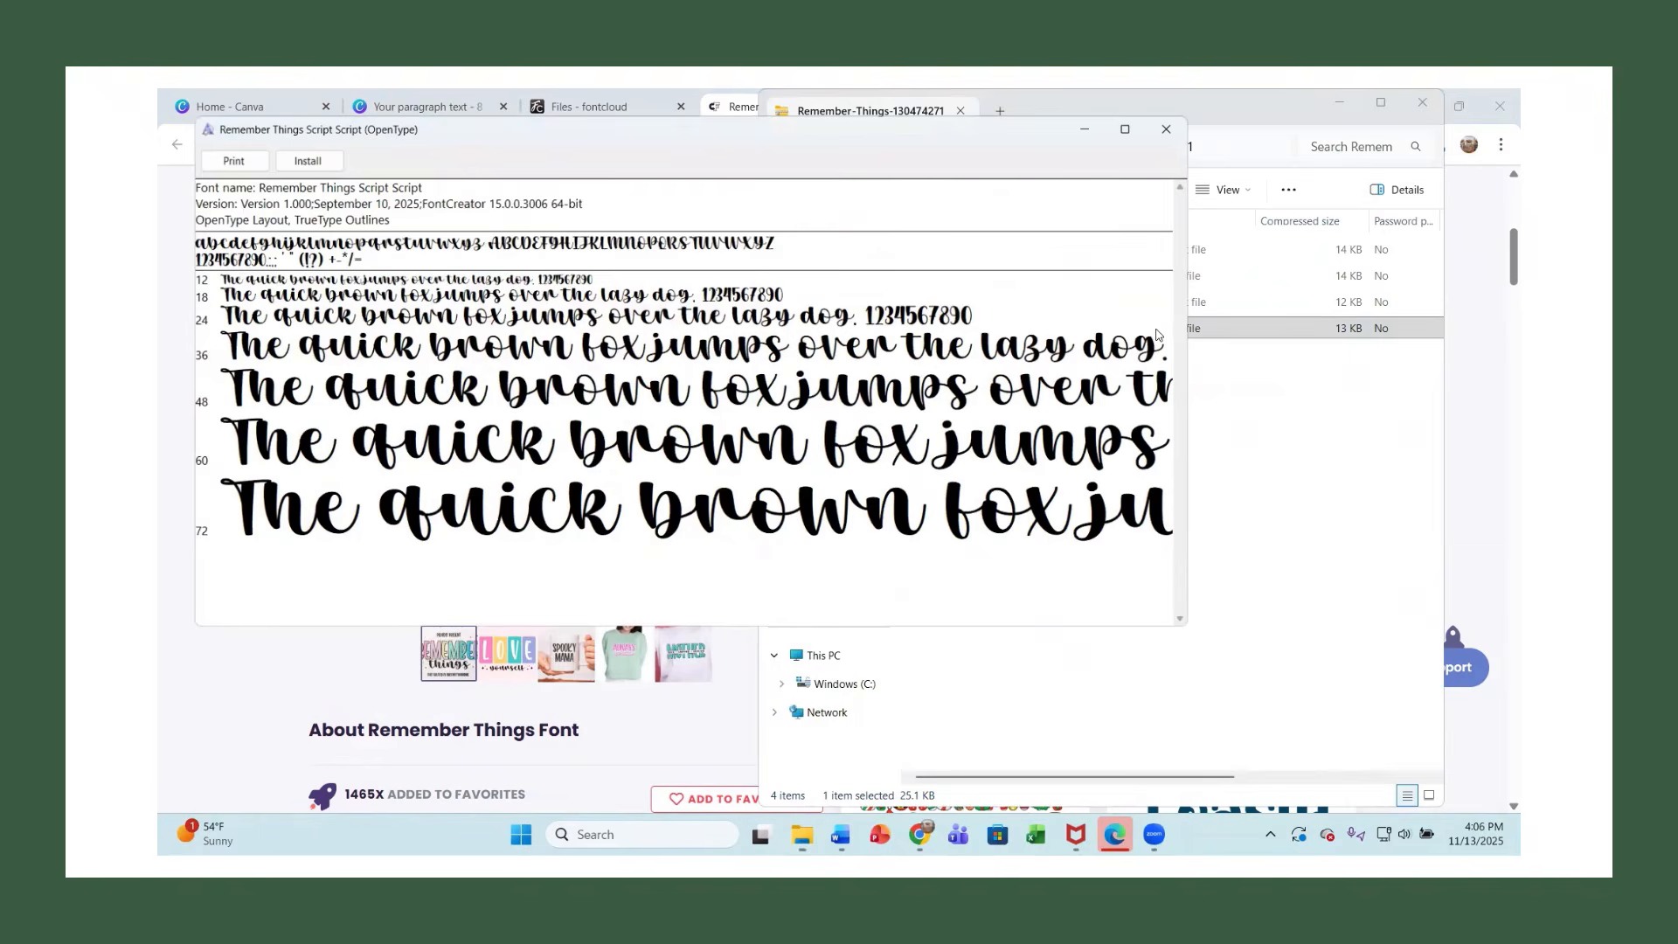
pyautogui.click(1182, 132)
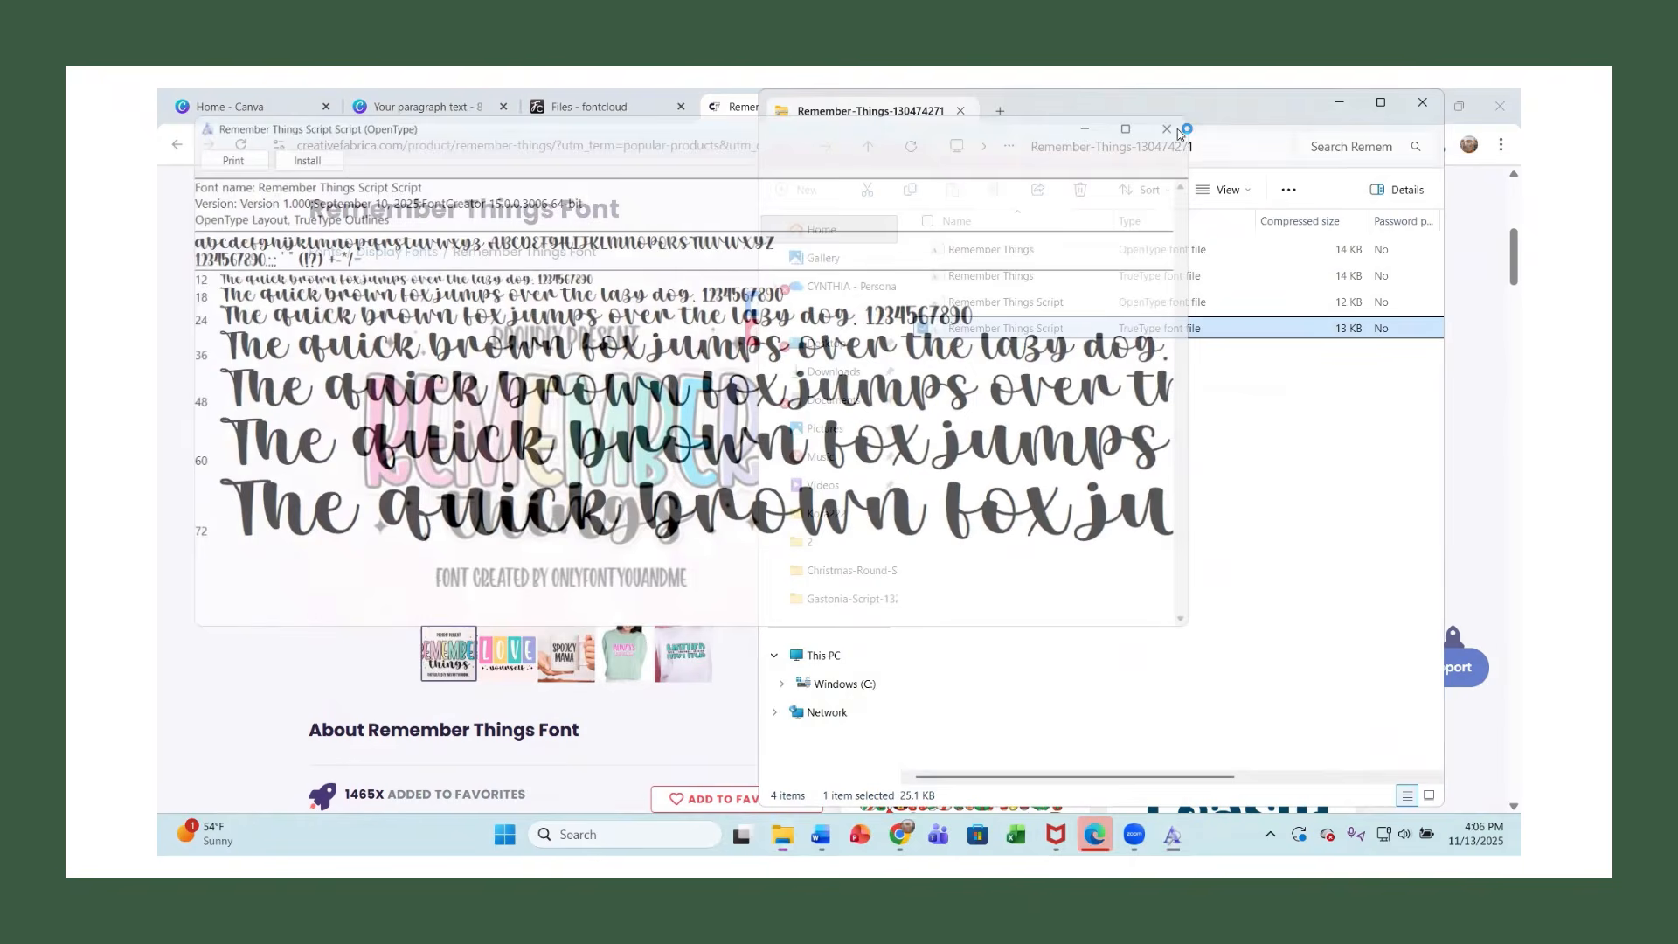
pyautogui.click(1423, 102)
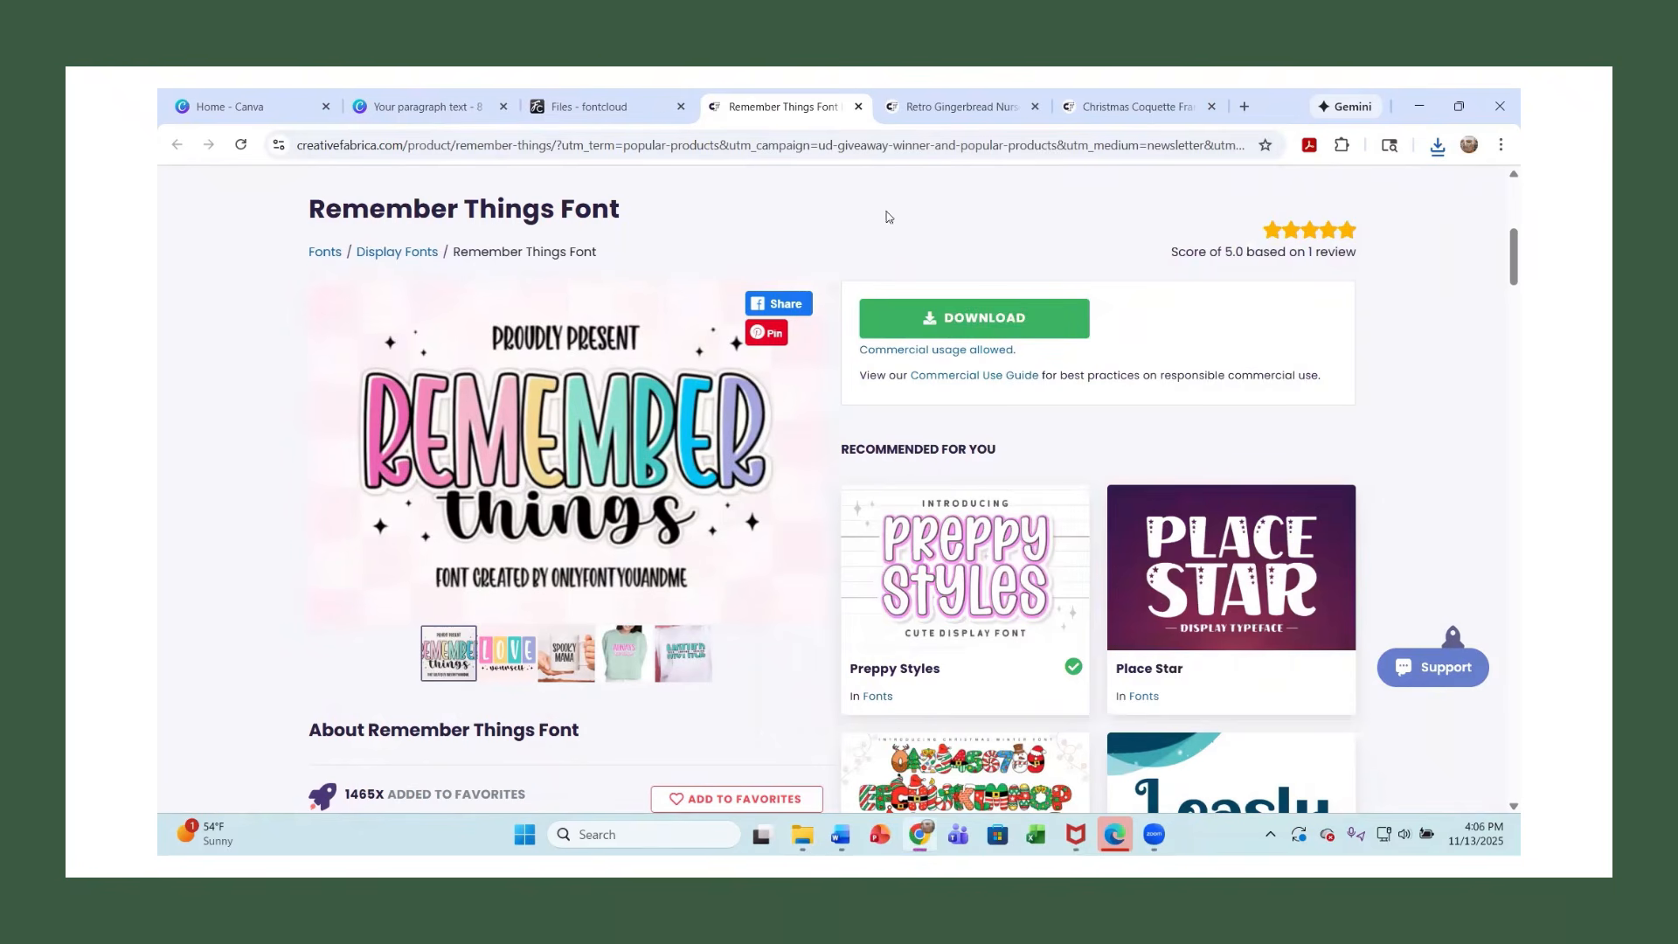
# Reopen the downloaded Remember-Things zip and start extracting all its files into its own folder in Downloads.
pyautogui.click(1438, 146)
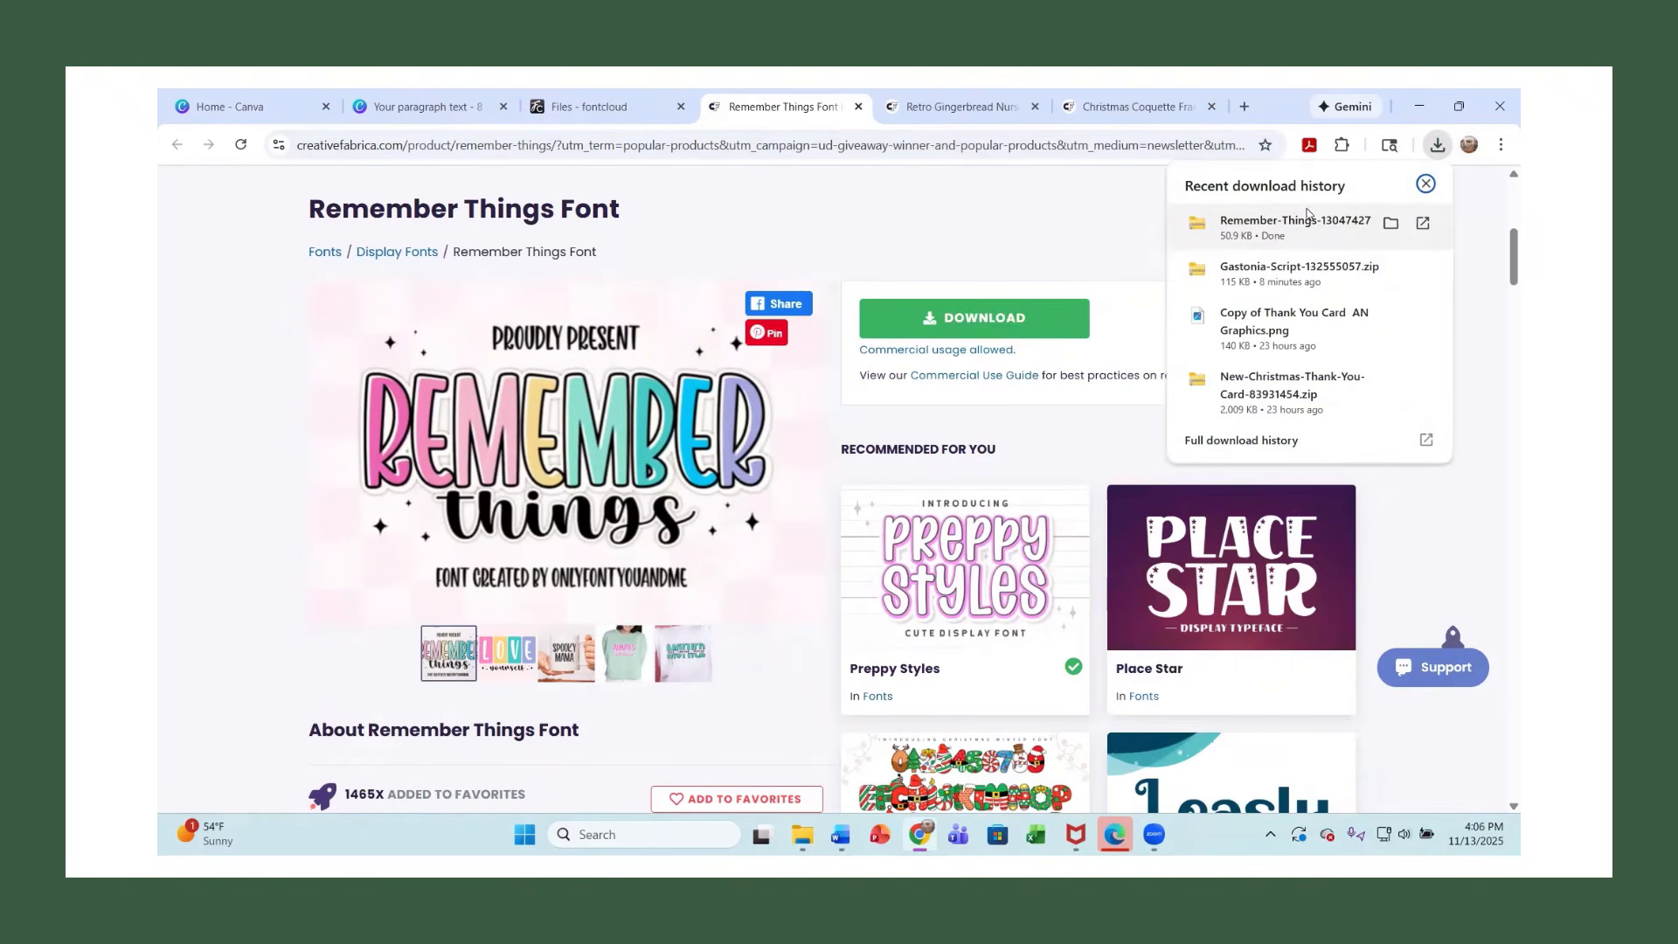
pyautogui.click(1296, 229)
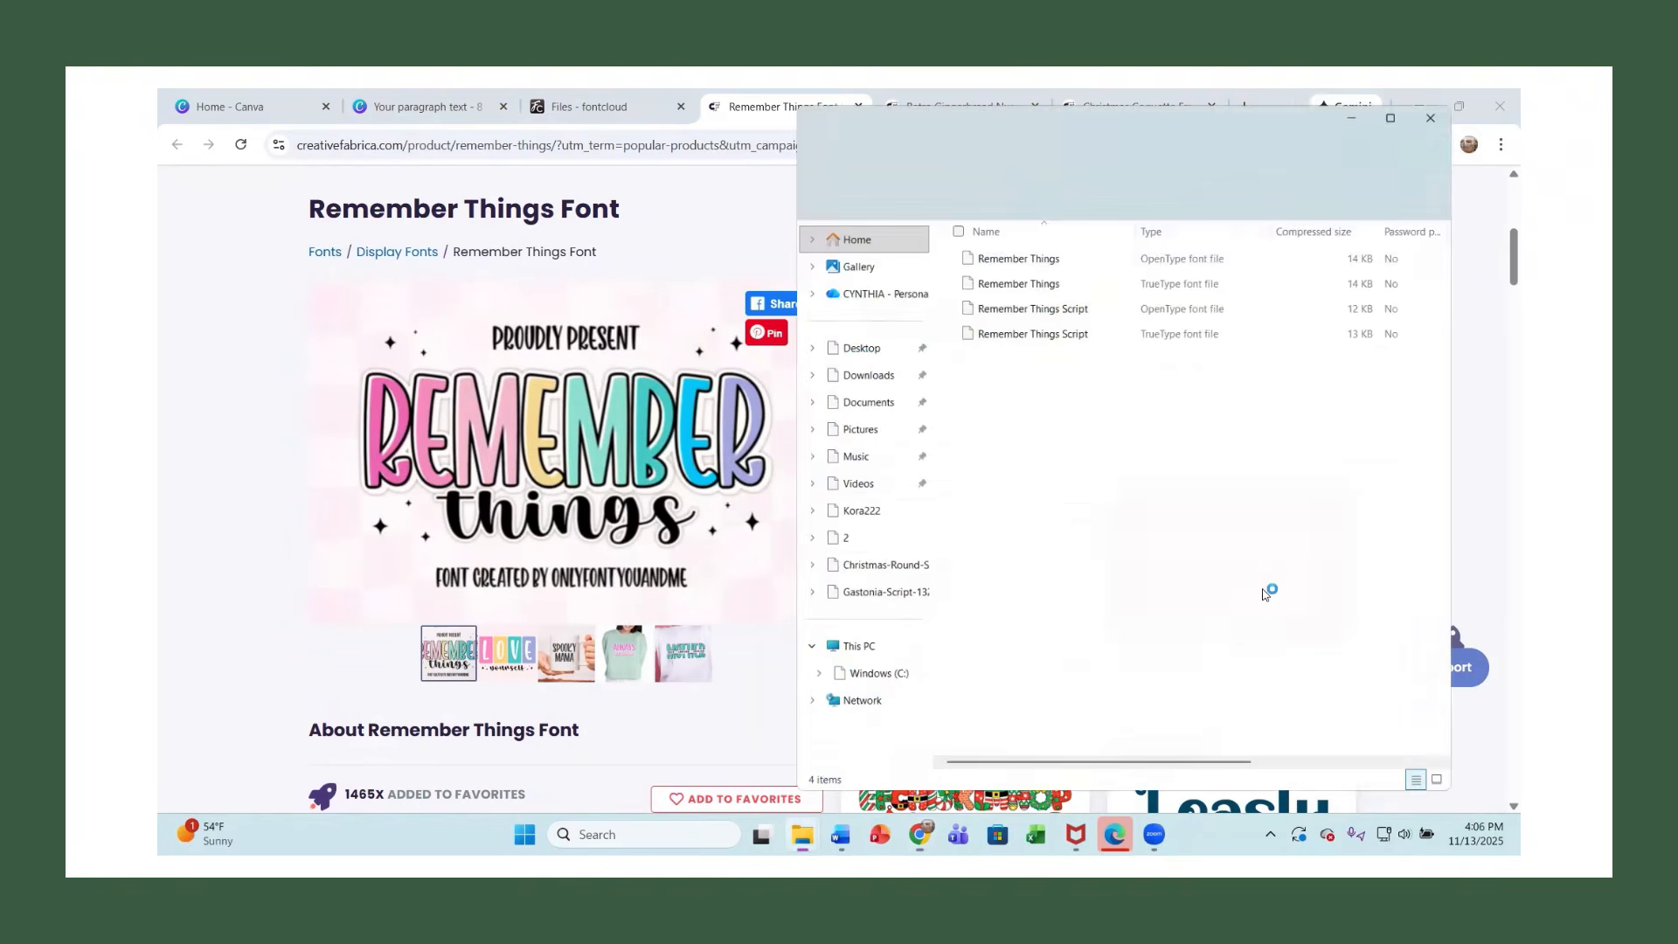
pyautogui.click(1311, 190)
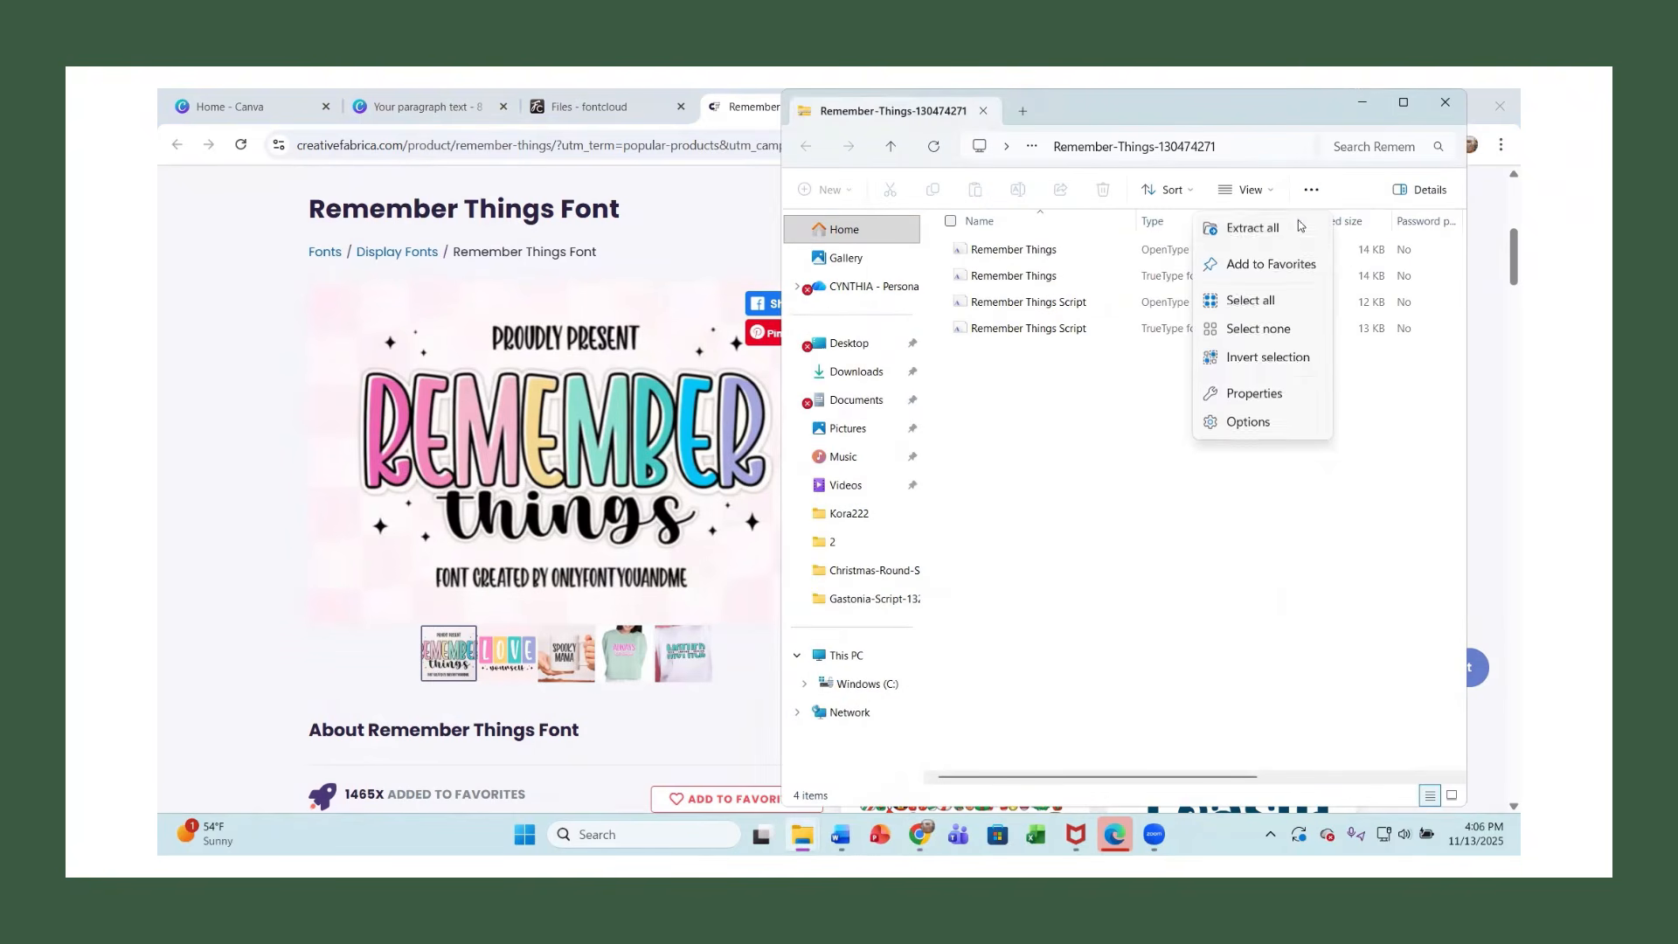
pyautogui.click(1252, 230)
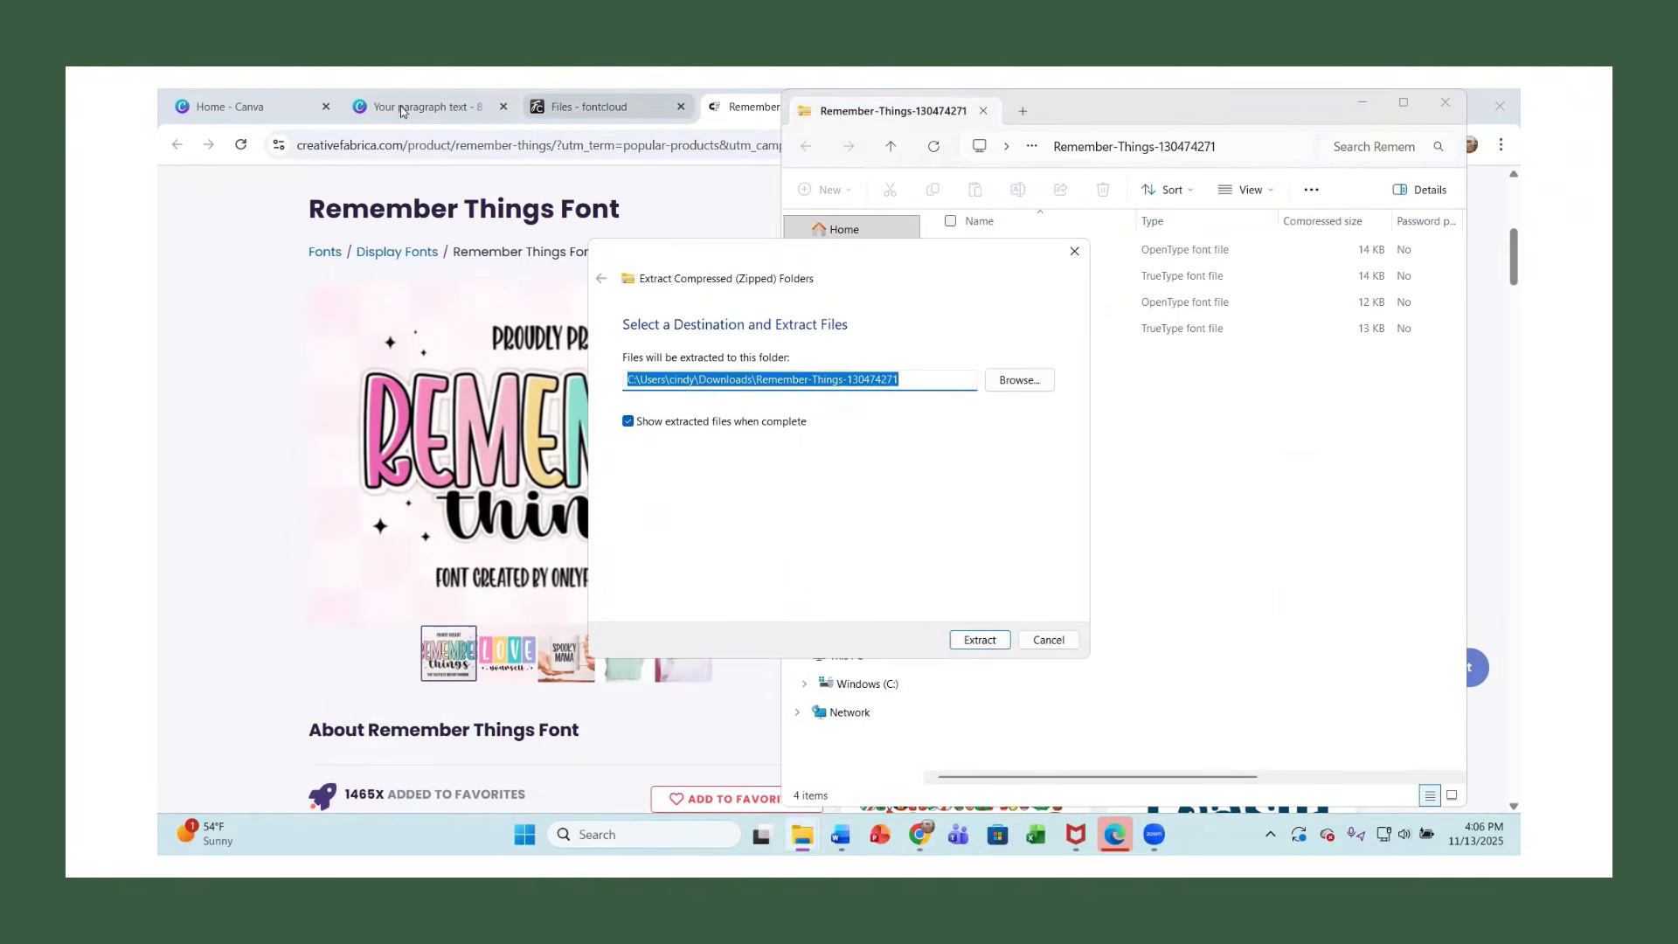
# Return to the Canva design, add a text box on page 2 and open its font list.
pyautogui.click(261, 106)
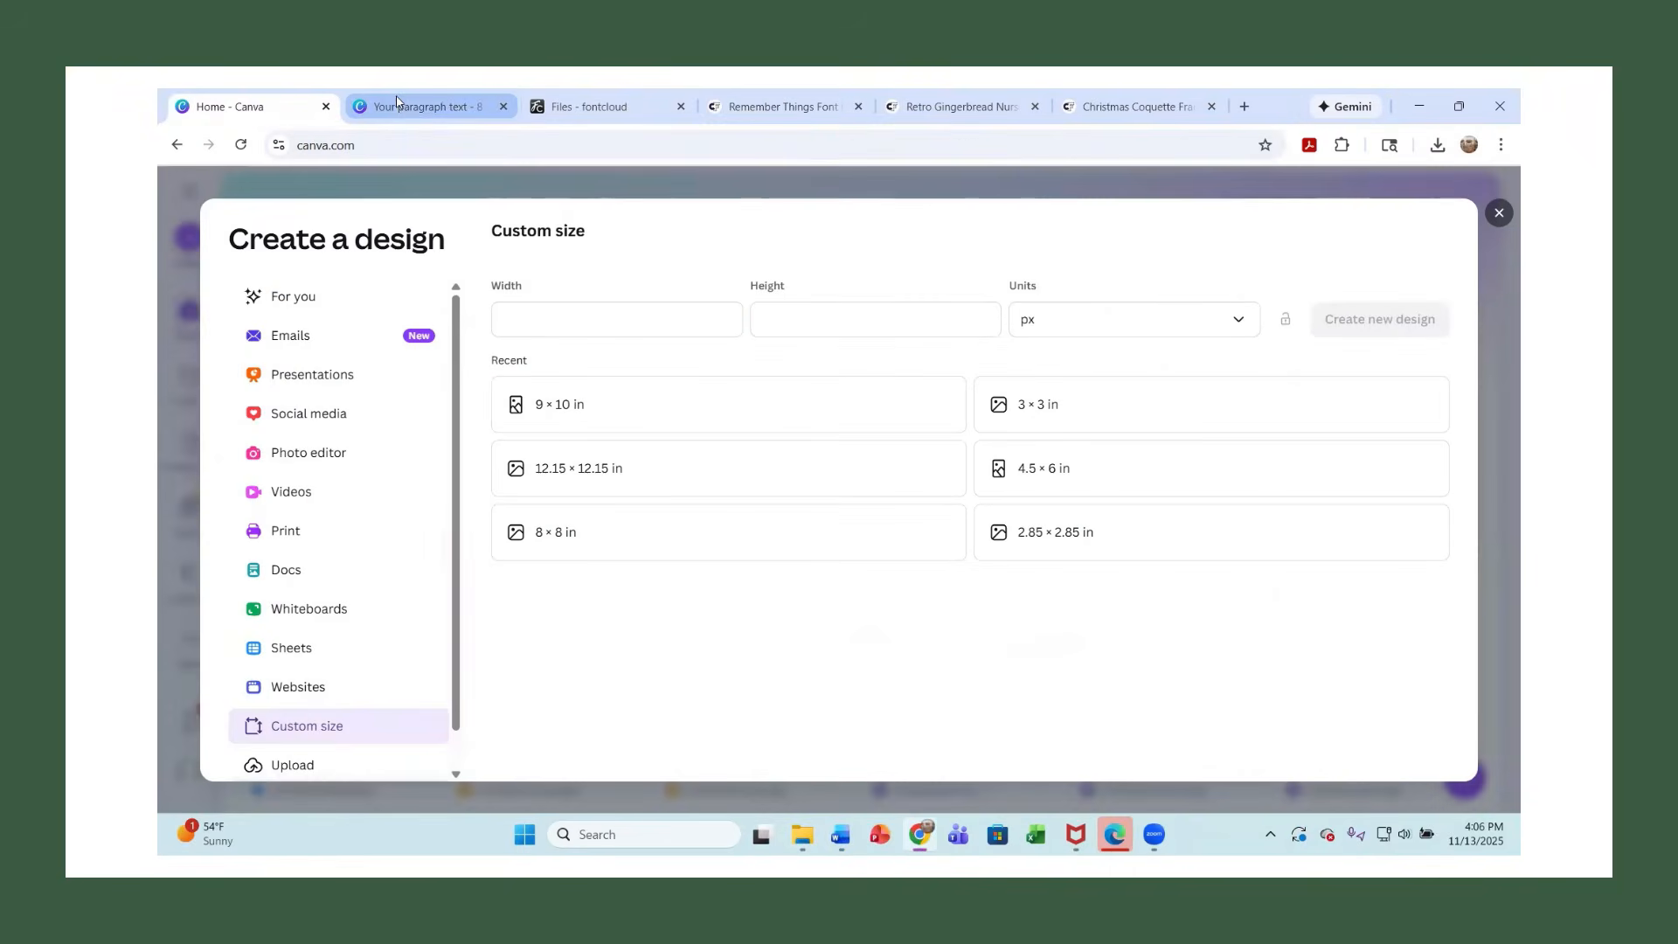
pyautogui.click(422, 107)
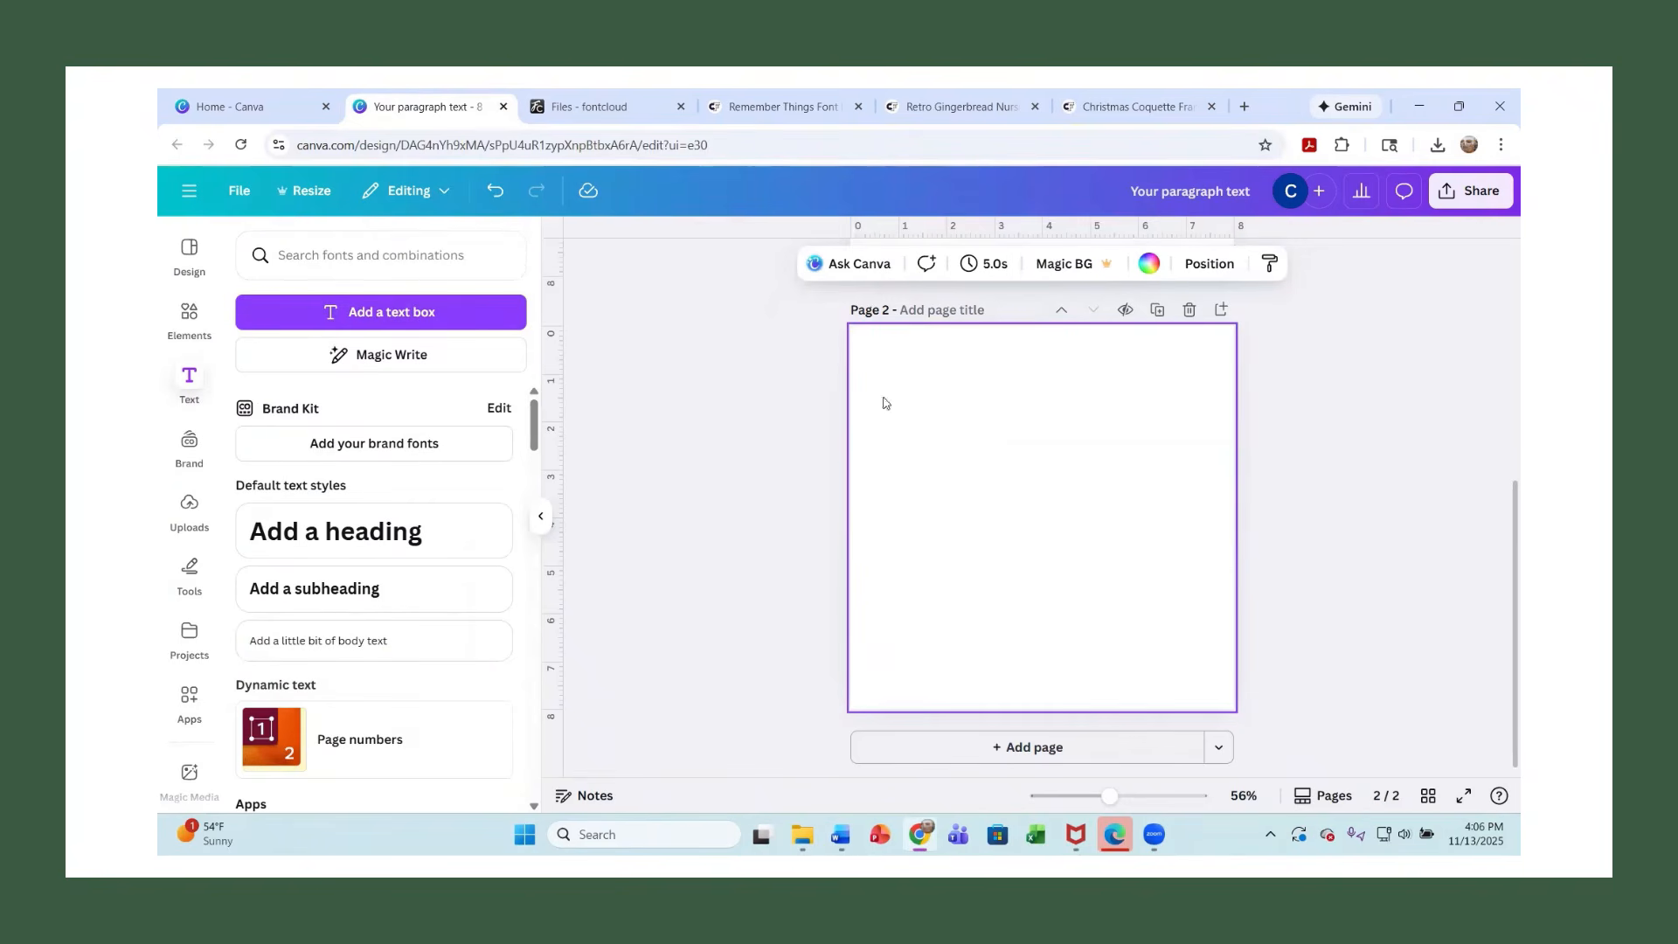
pyautogui.click(387, 314)
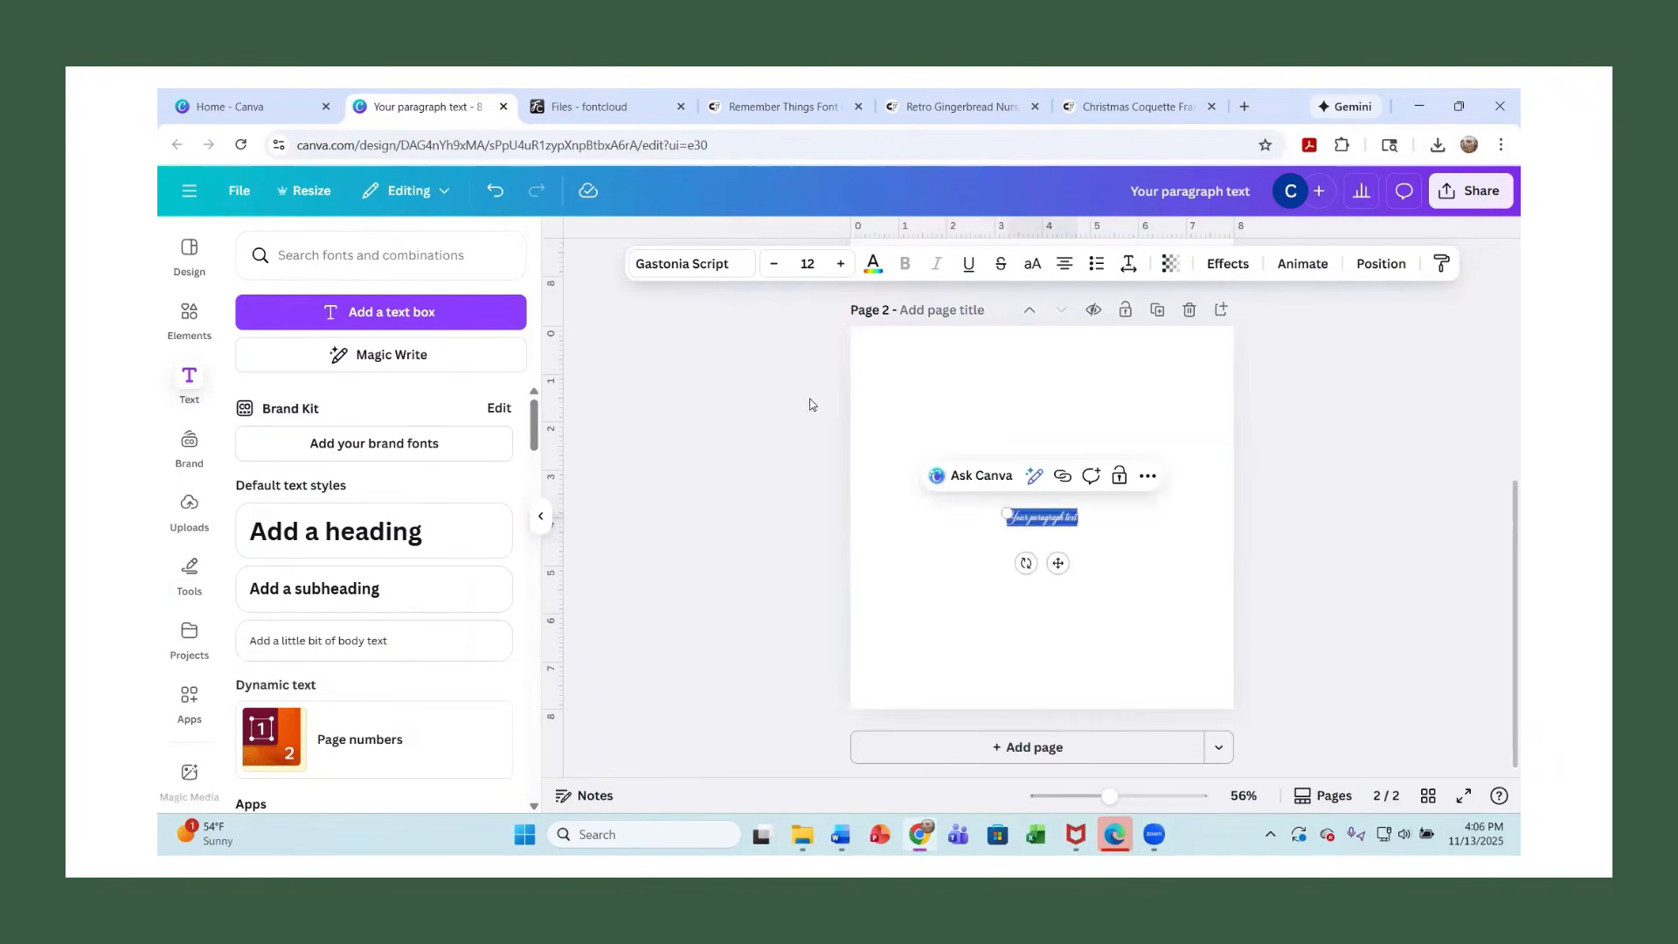
pyautogui.click(708, 265)
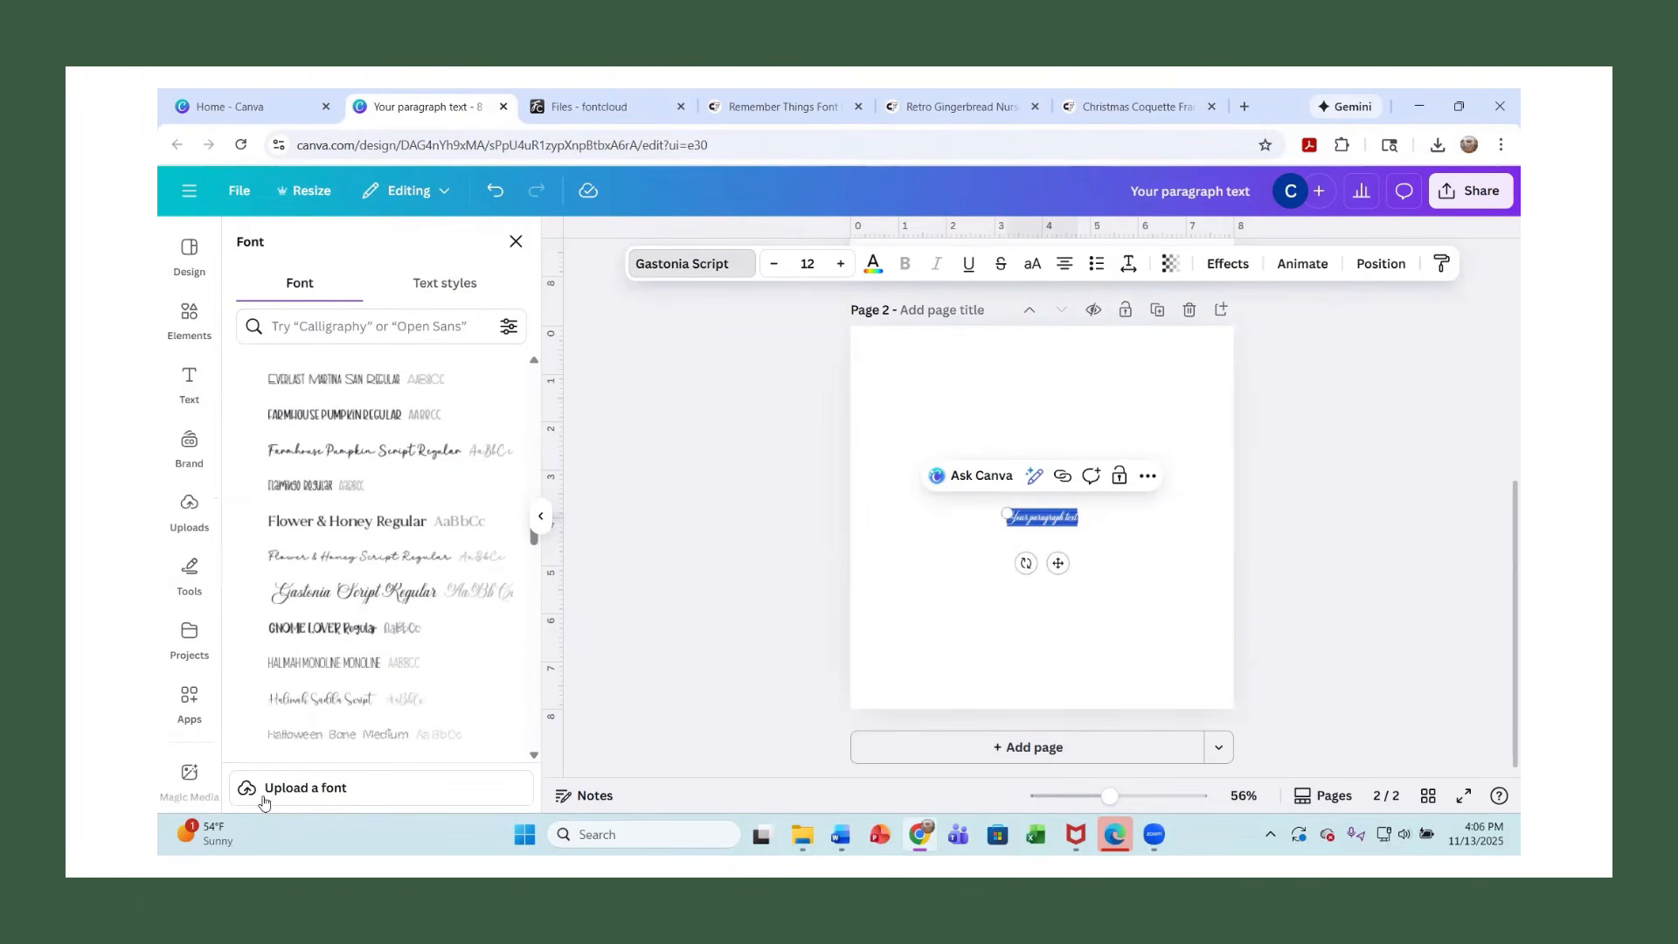
# Upload the OpenType file of Remember Things Script from the extracted Remember-Things folder and confirm the right to use it.
pyautogui.click(314, 796)
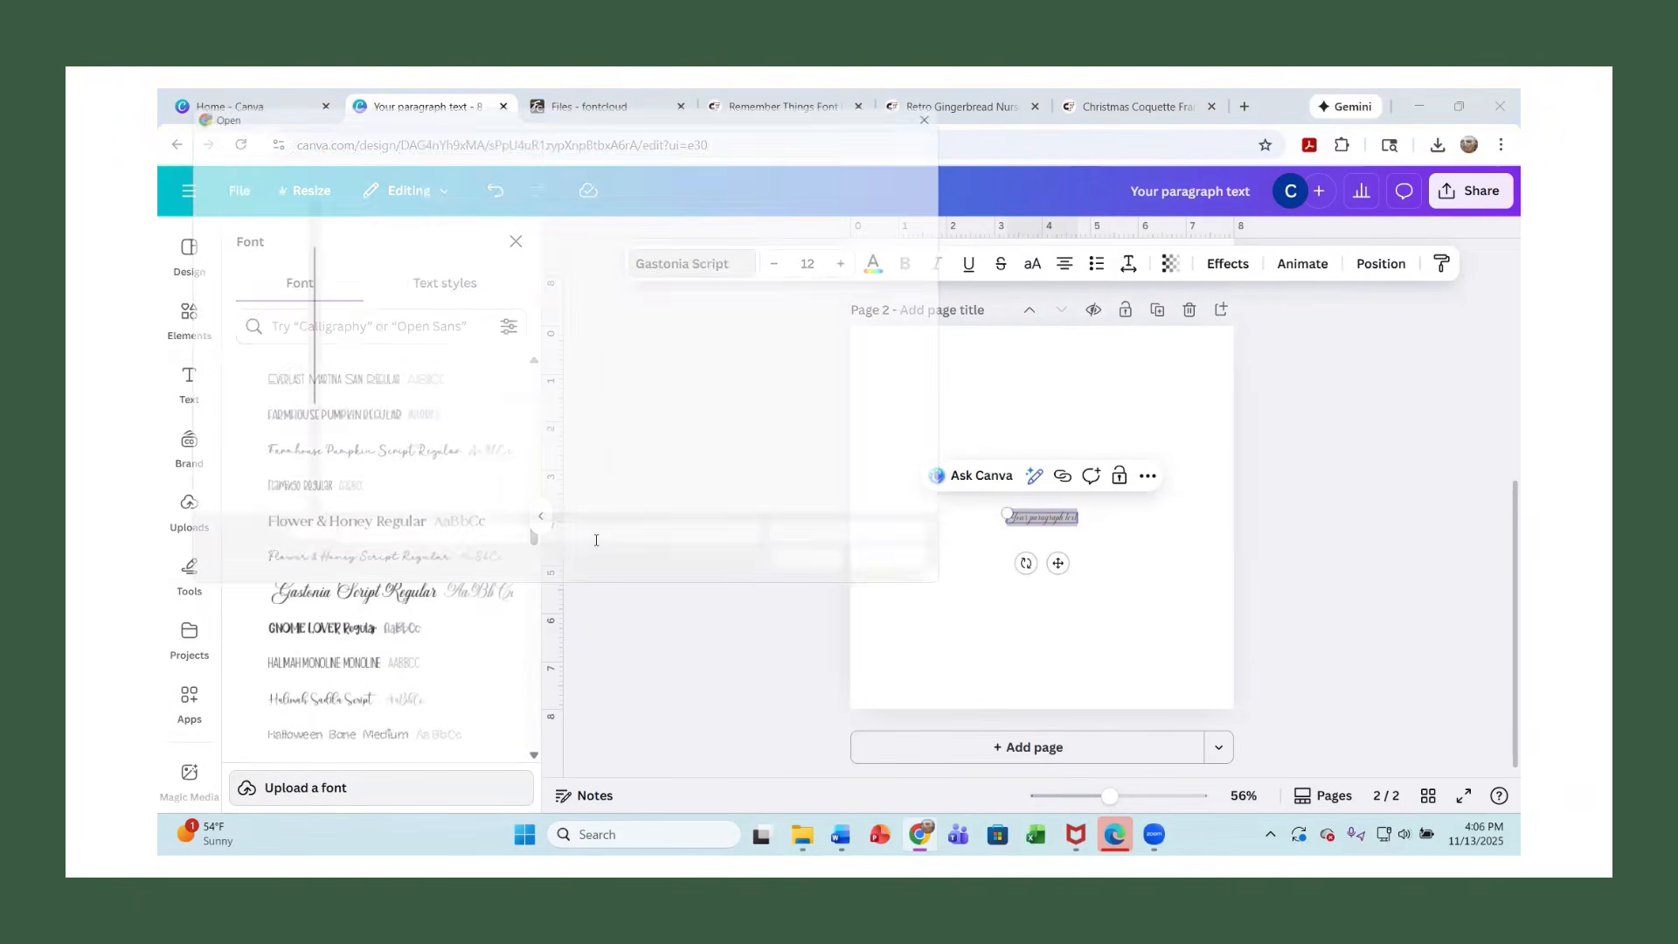
pyautogui.click(267, 137)
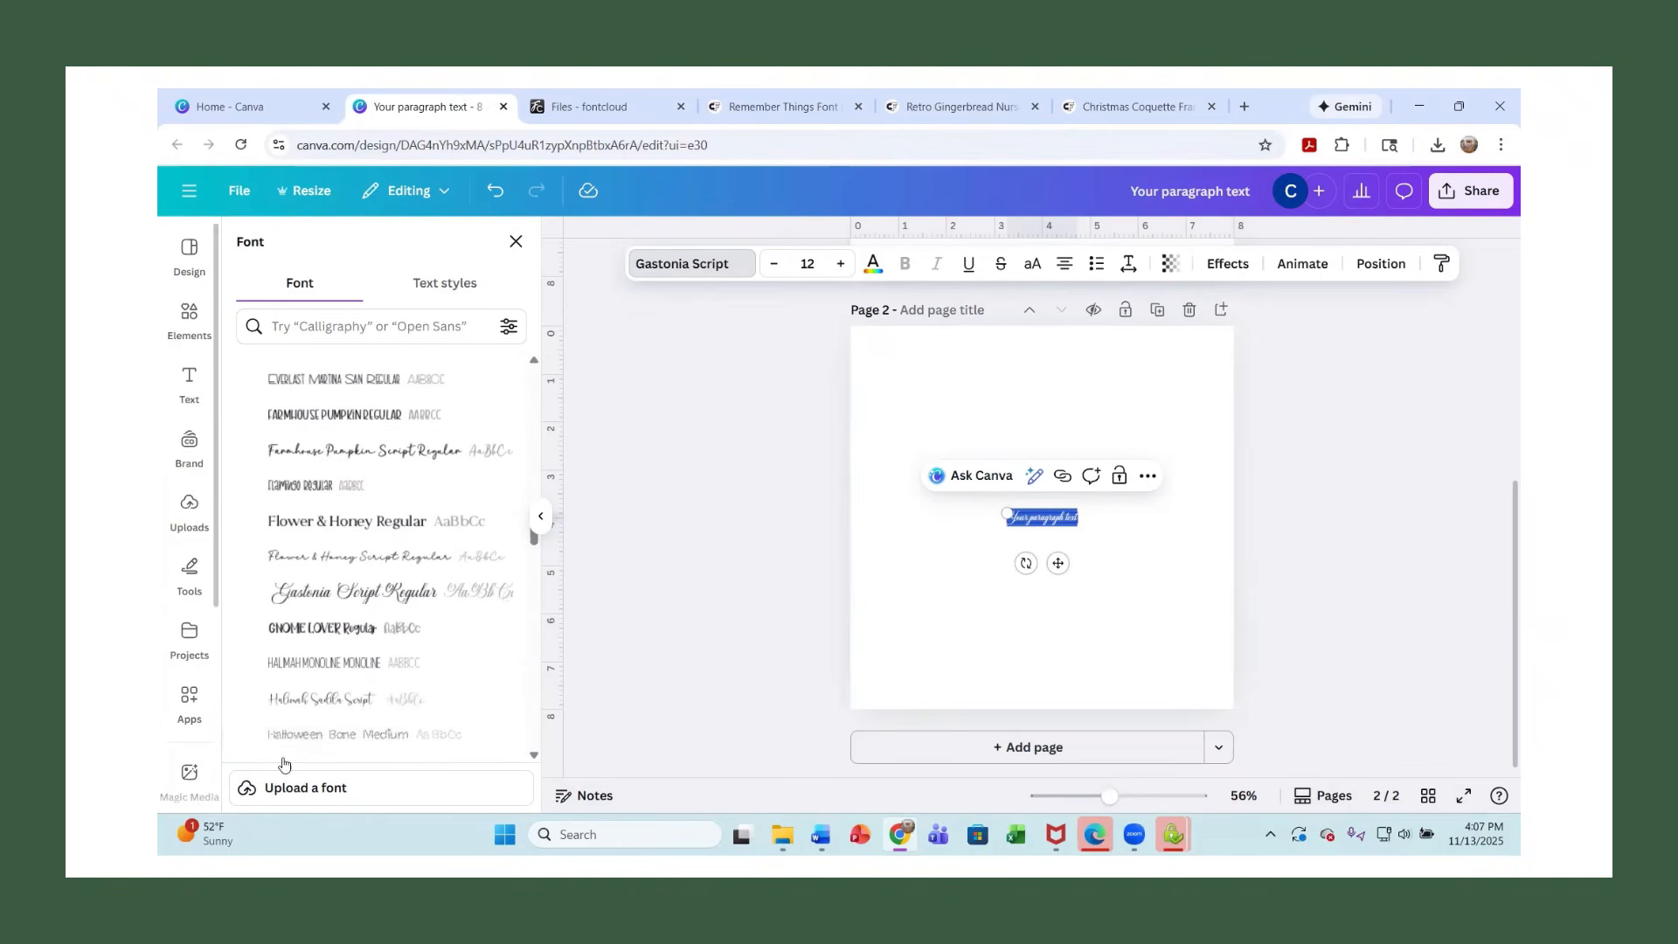
pyautogui.click(325, 794)
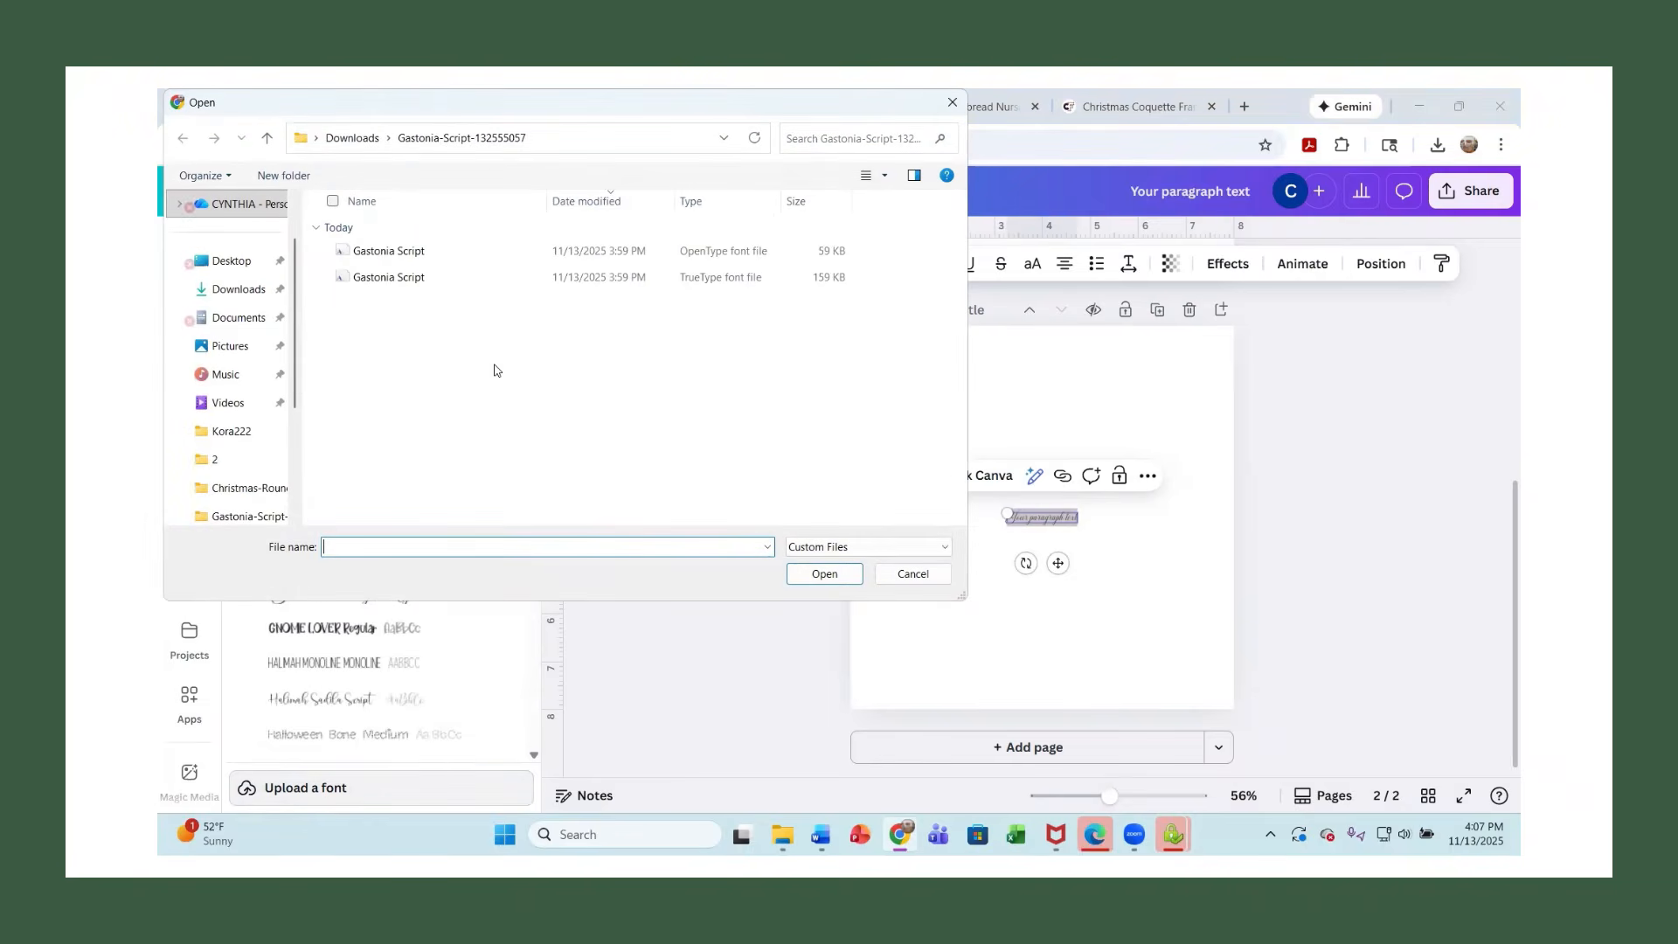
pyautogui.click(267, 137)
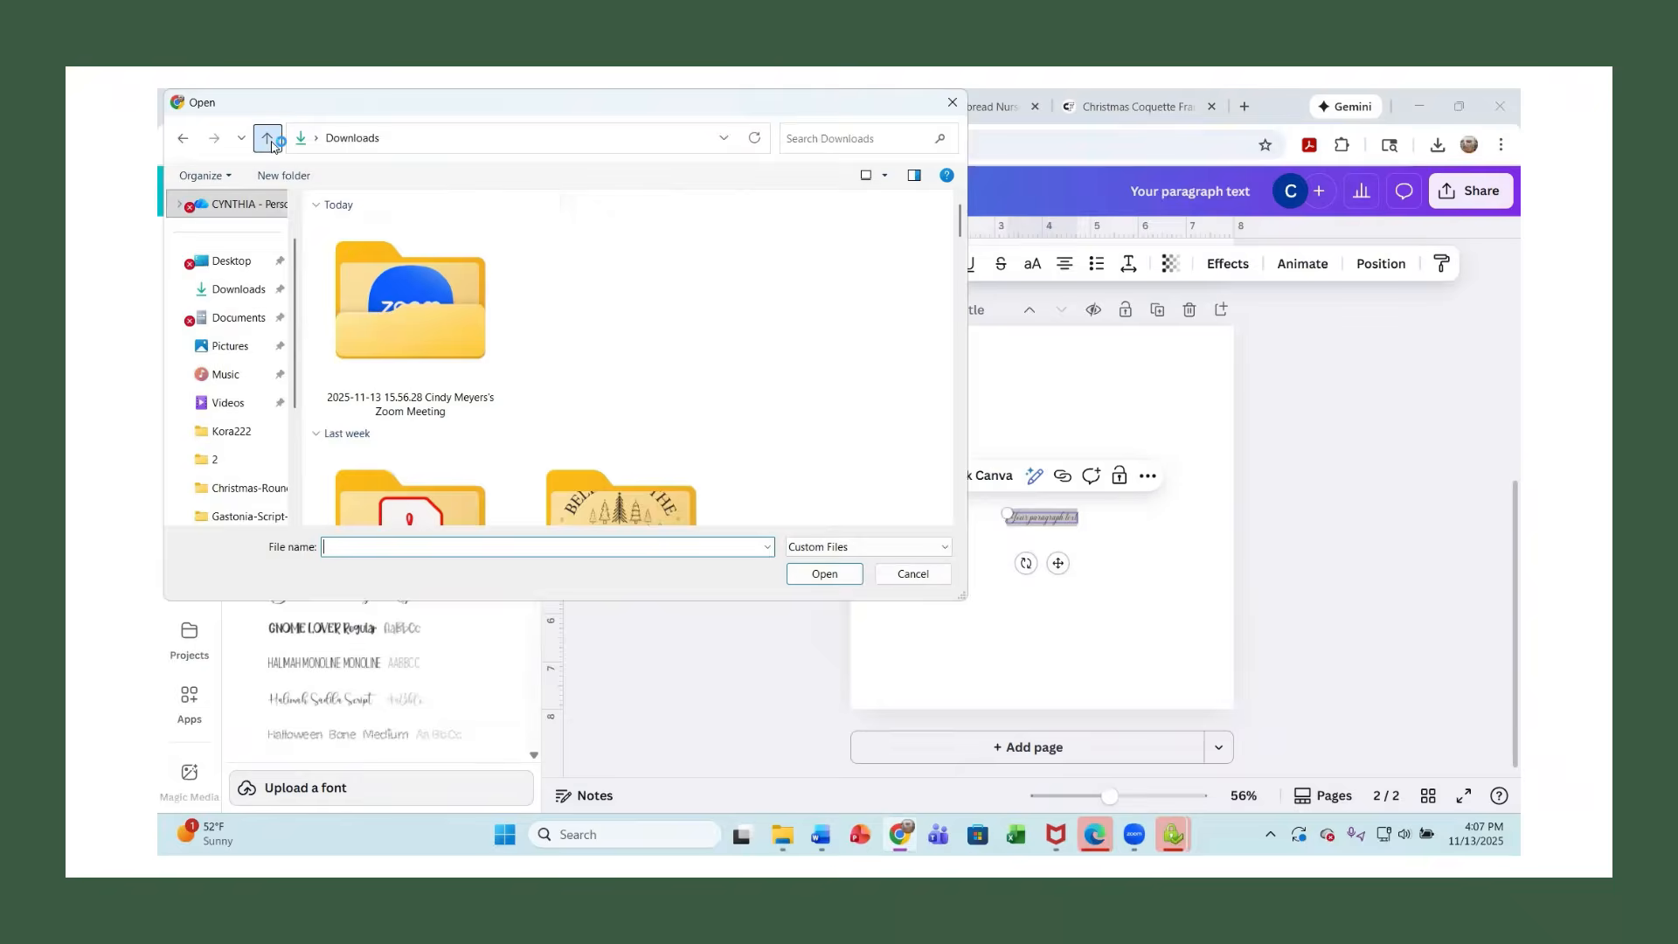
pyautogui.doubleClick(455, 354)
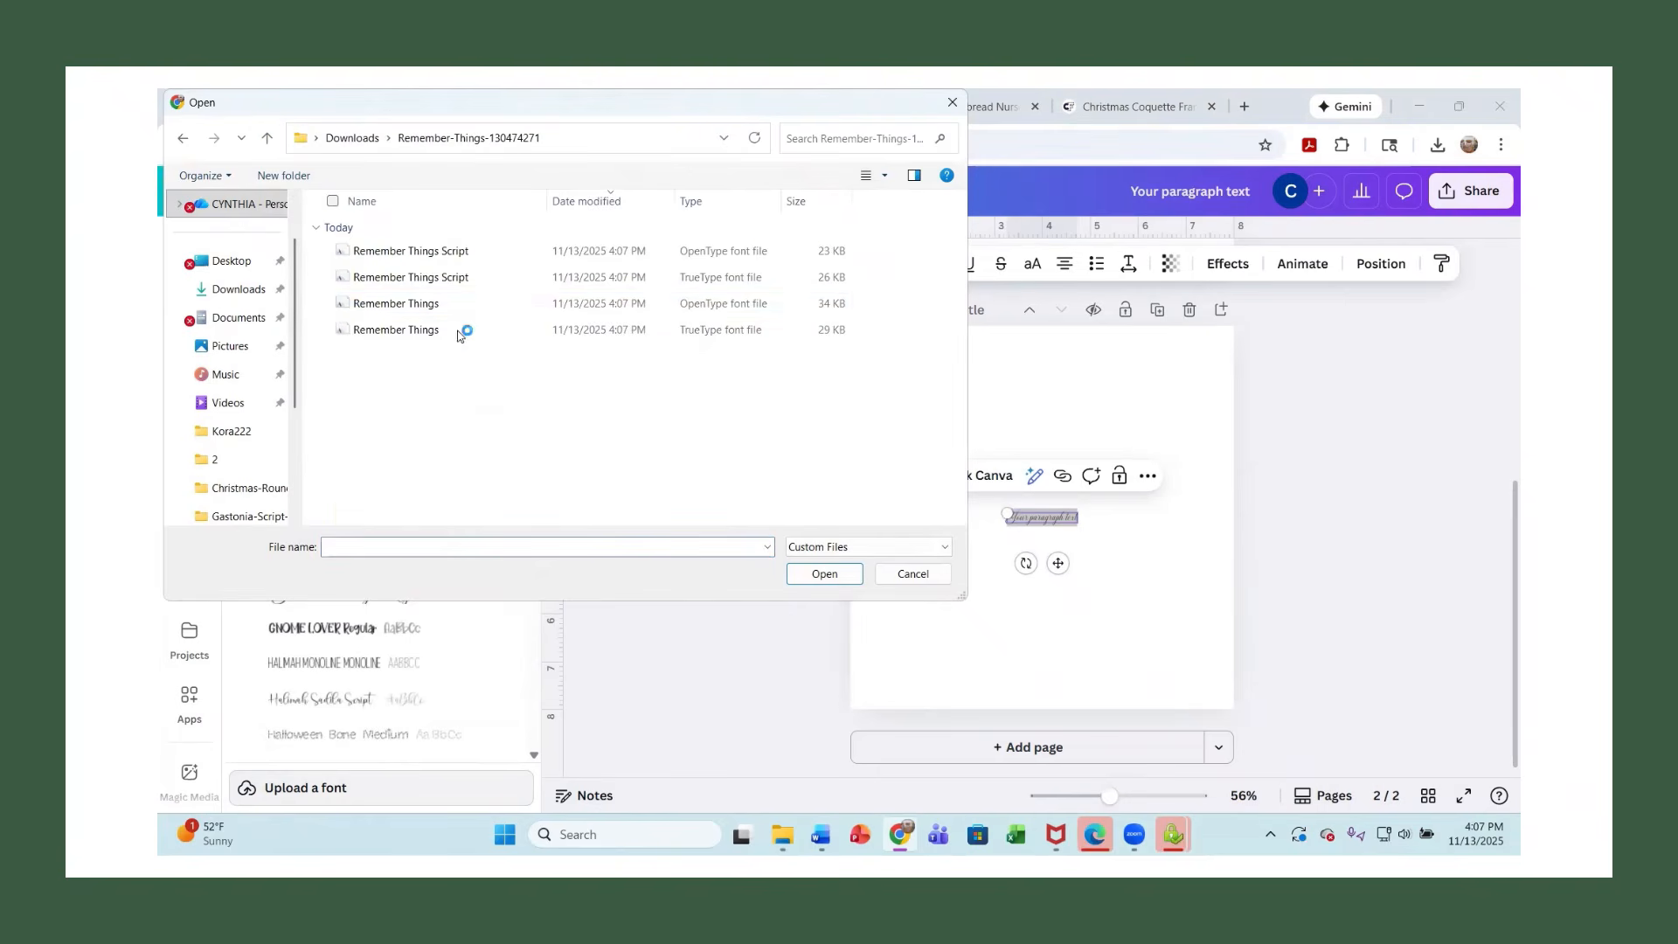
pyautogui.click(673, 260)
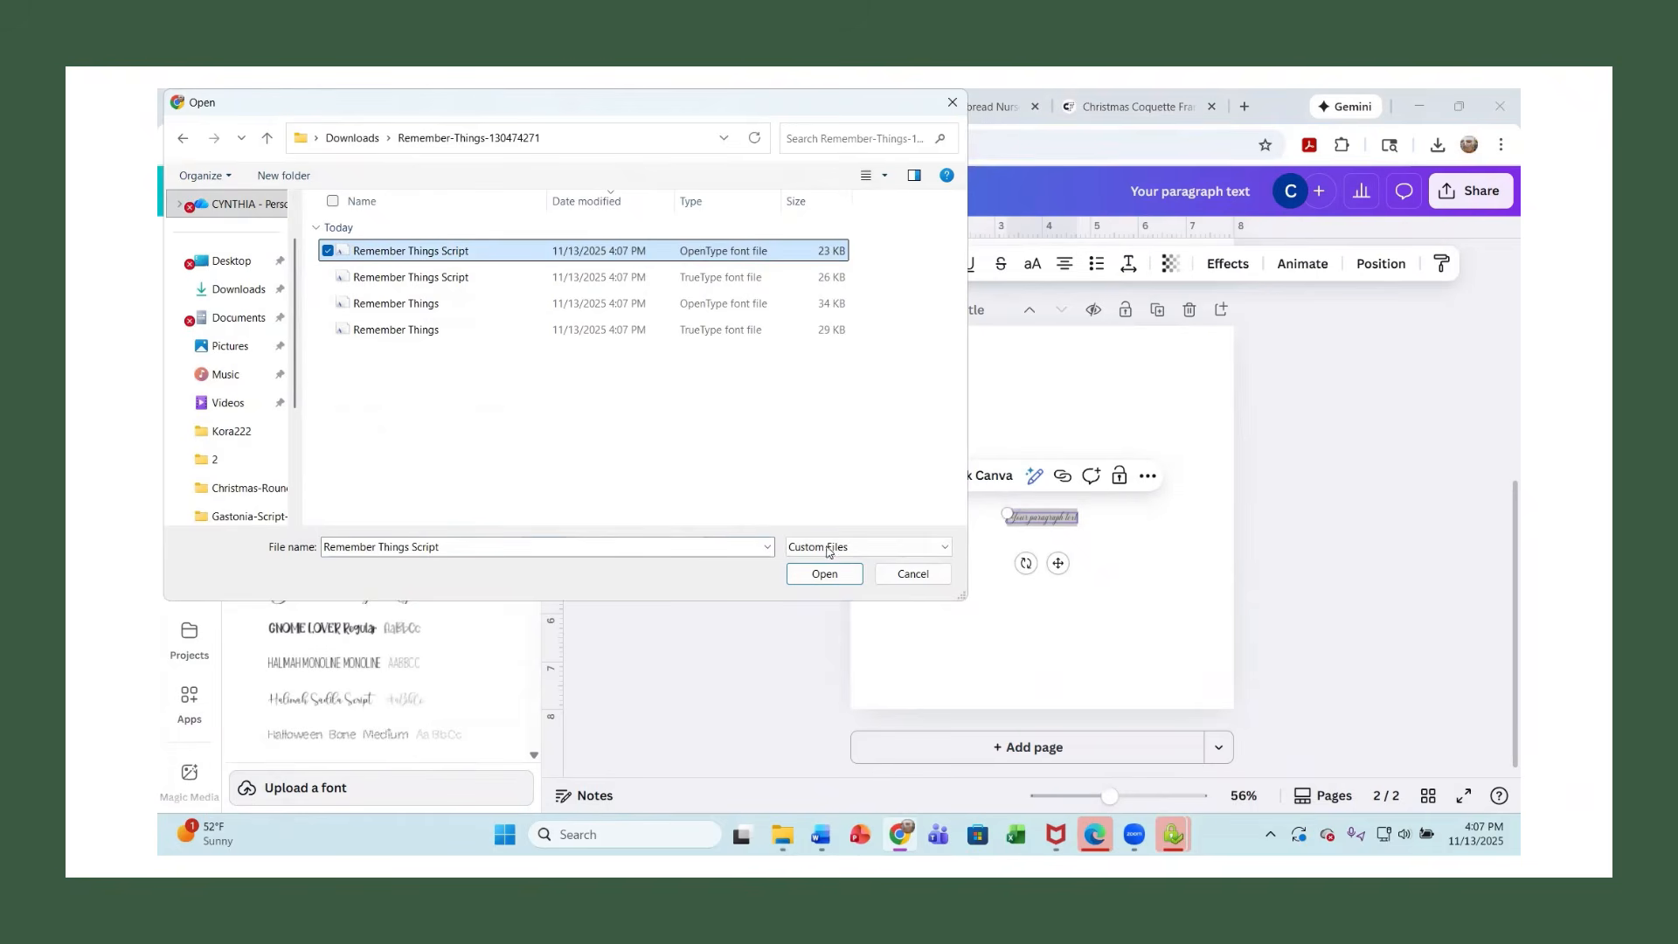
pyautogui.click(815, 579)
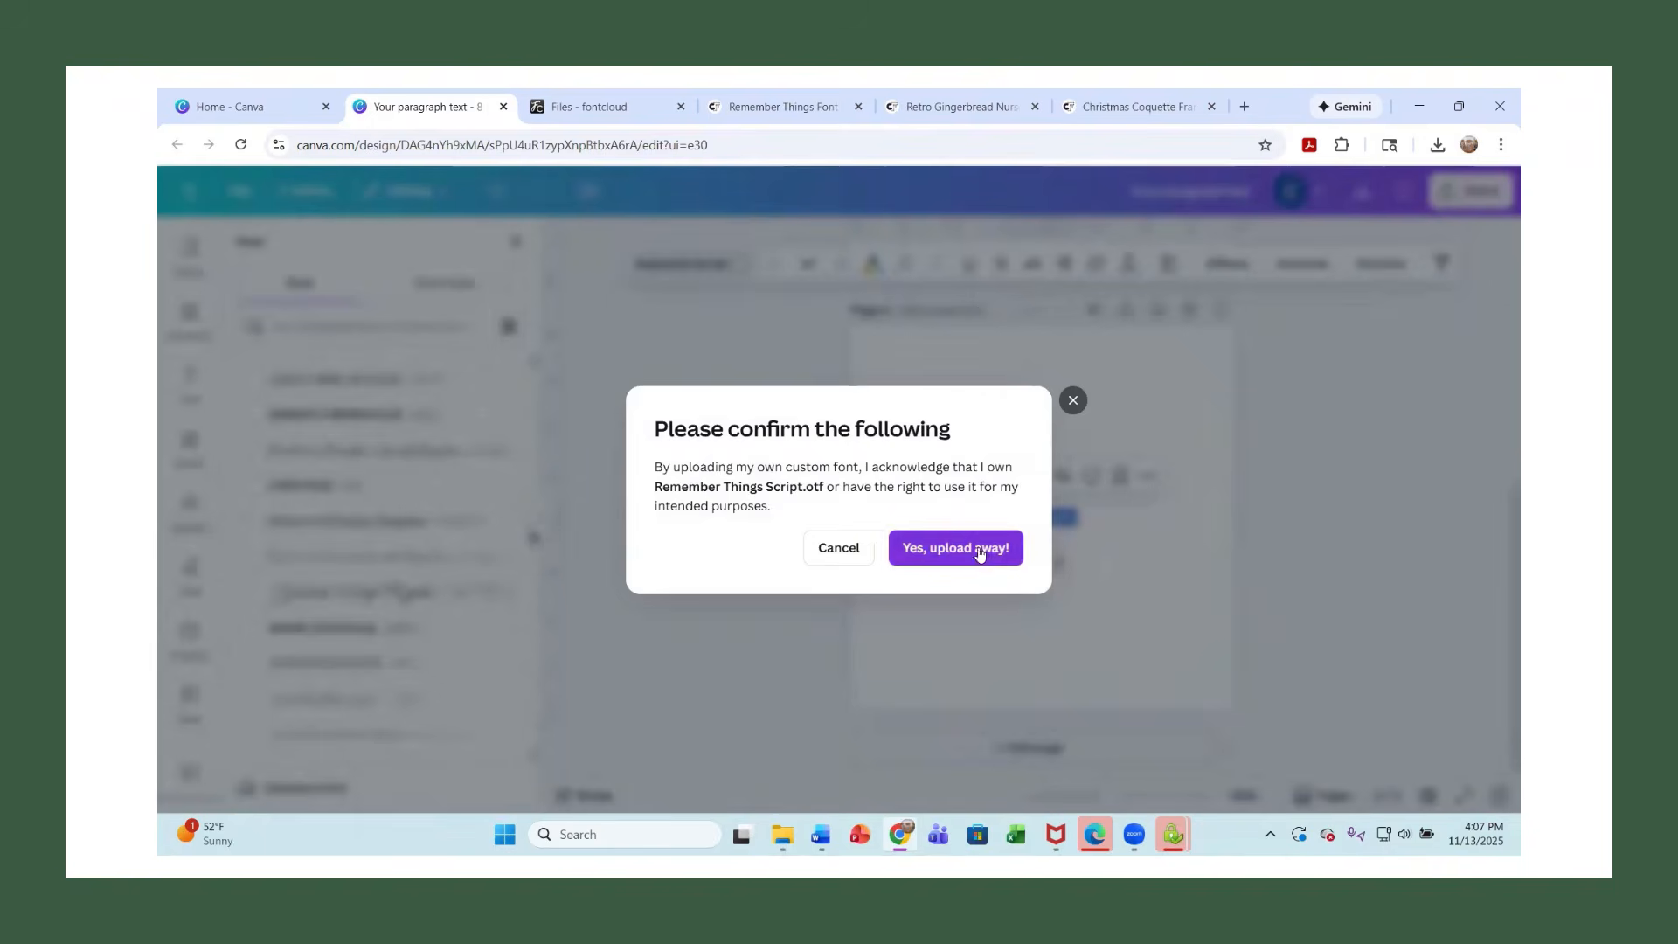
pyautogui.click(978, 559)
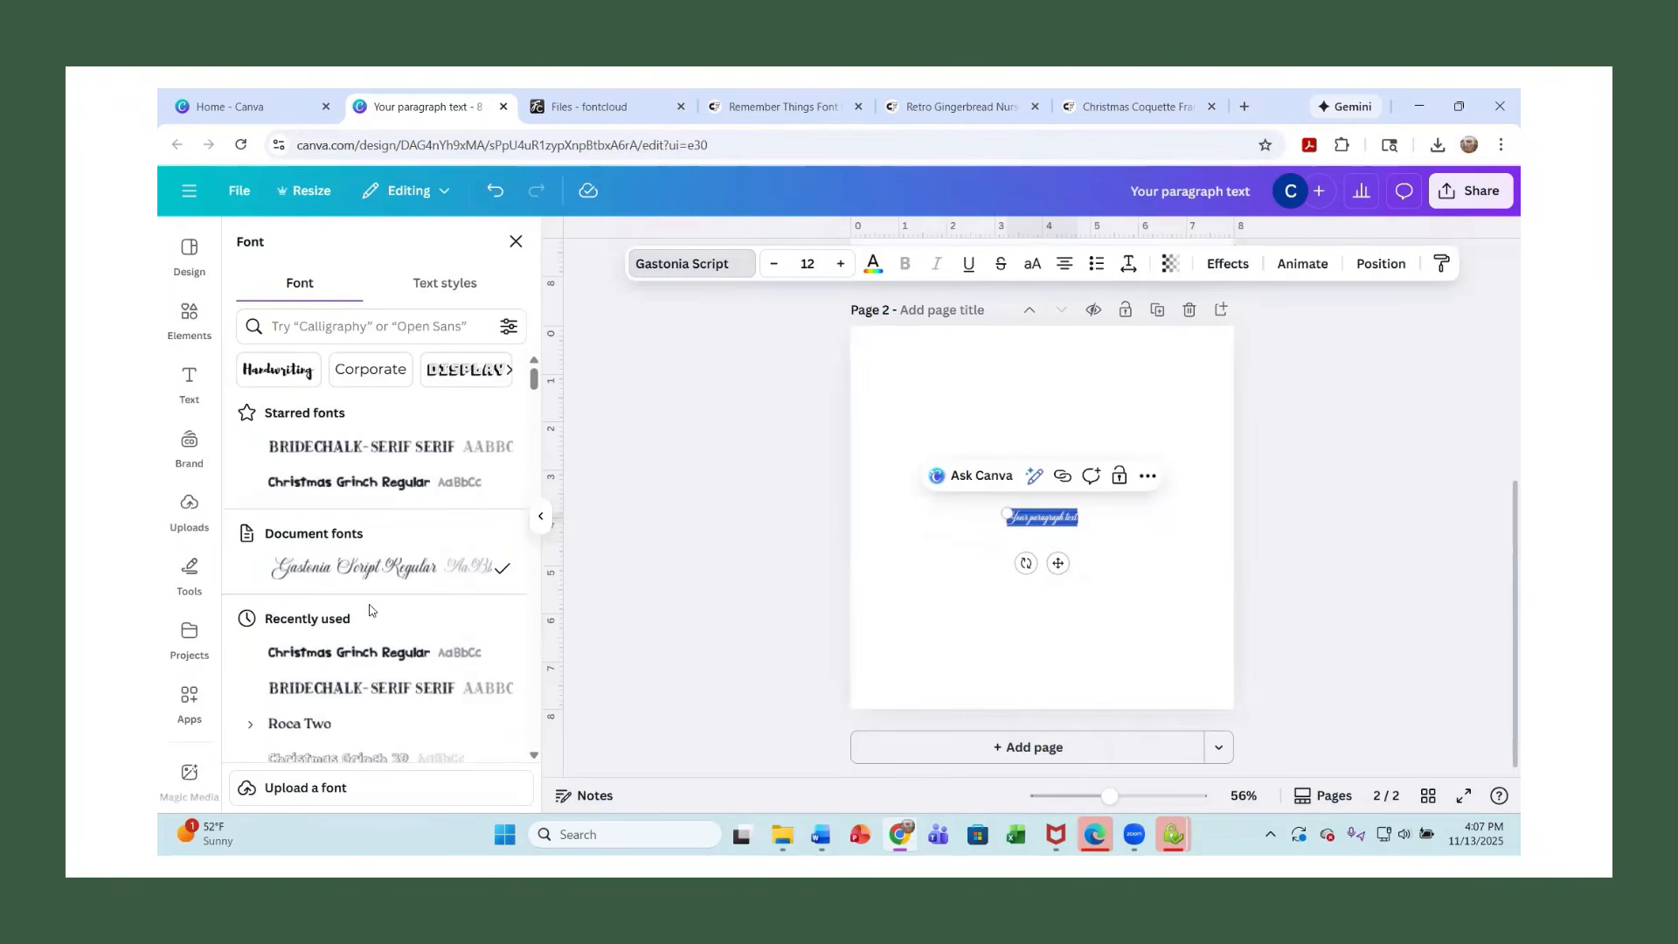
# Star Gastonia Script Regular, and apply the uploaded Remember Things Script font to the placeholder text on page 2.
pyautogui.click(499, 571)
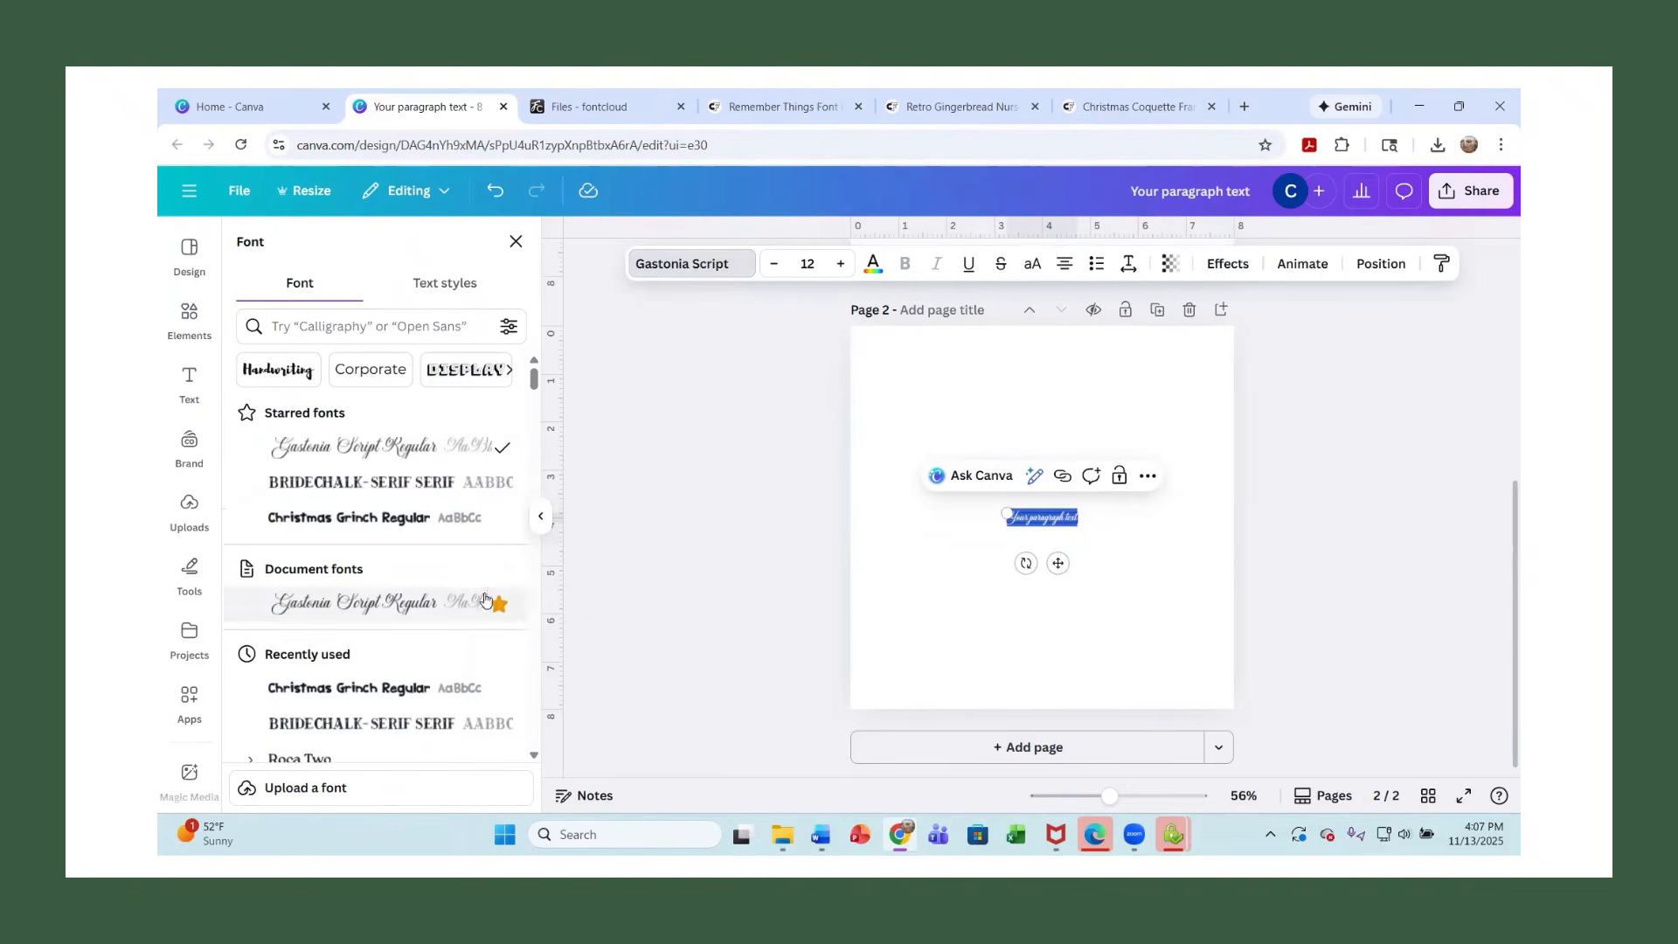
pyautogui.scroll(-1, 416, 560)
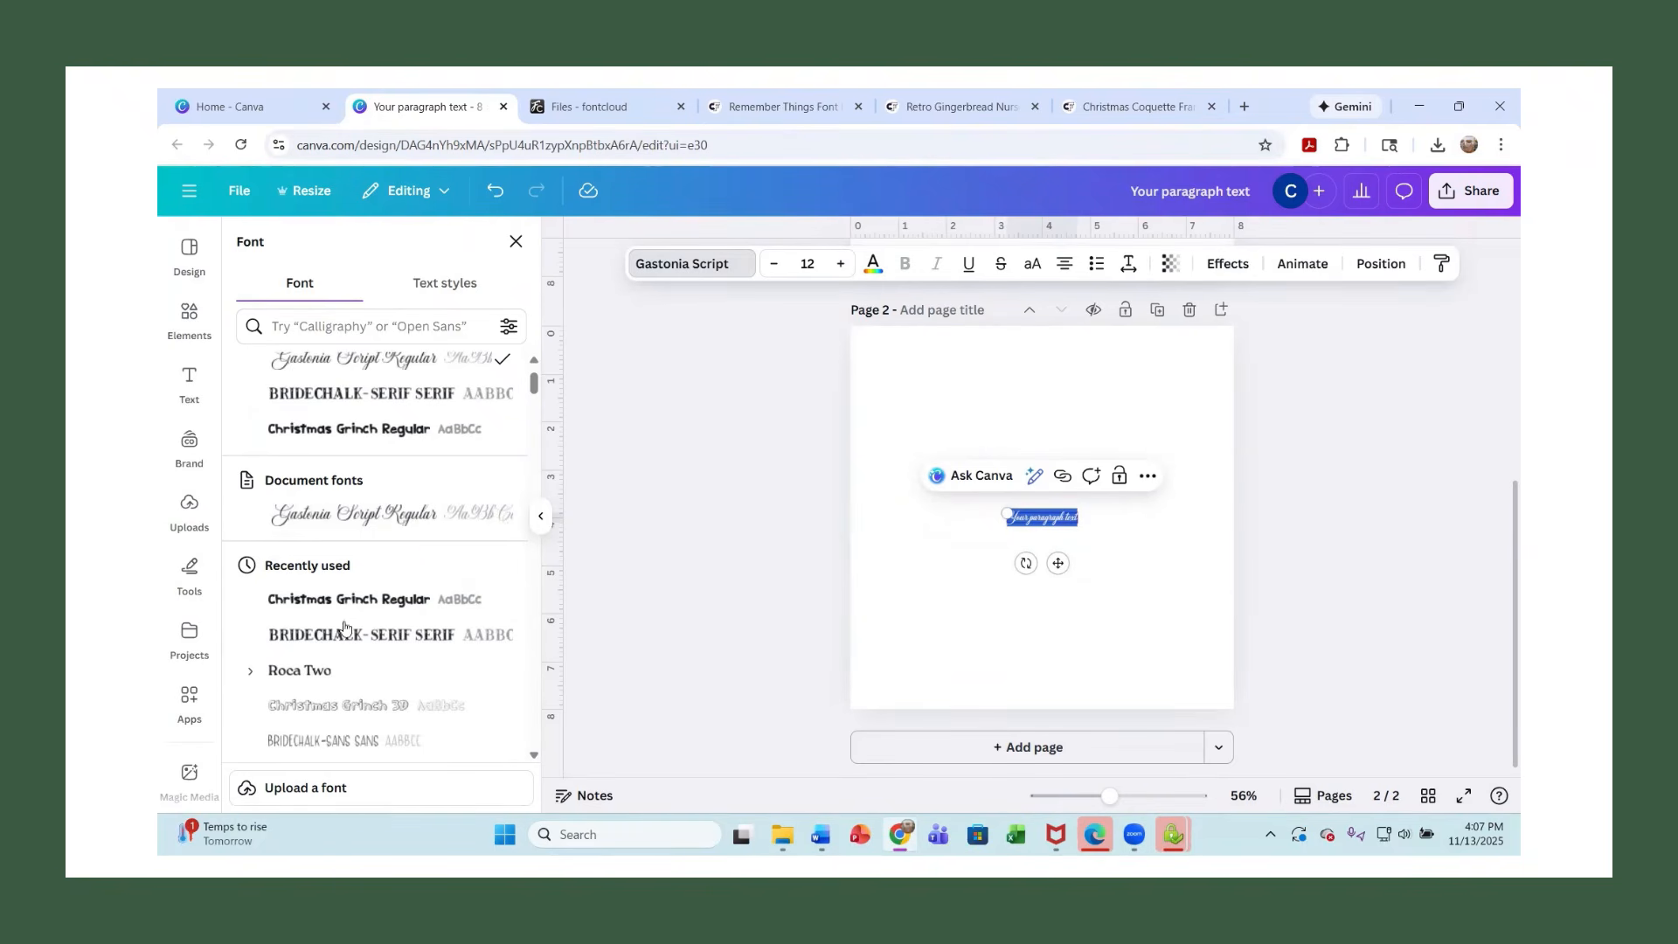
pyautogui.scroll(-10, 361, 673)
pyautogui.scroll(-15, 360, 673)
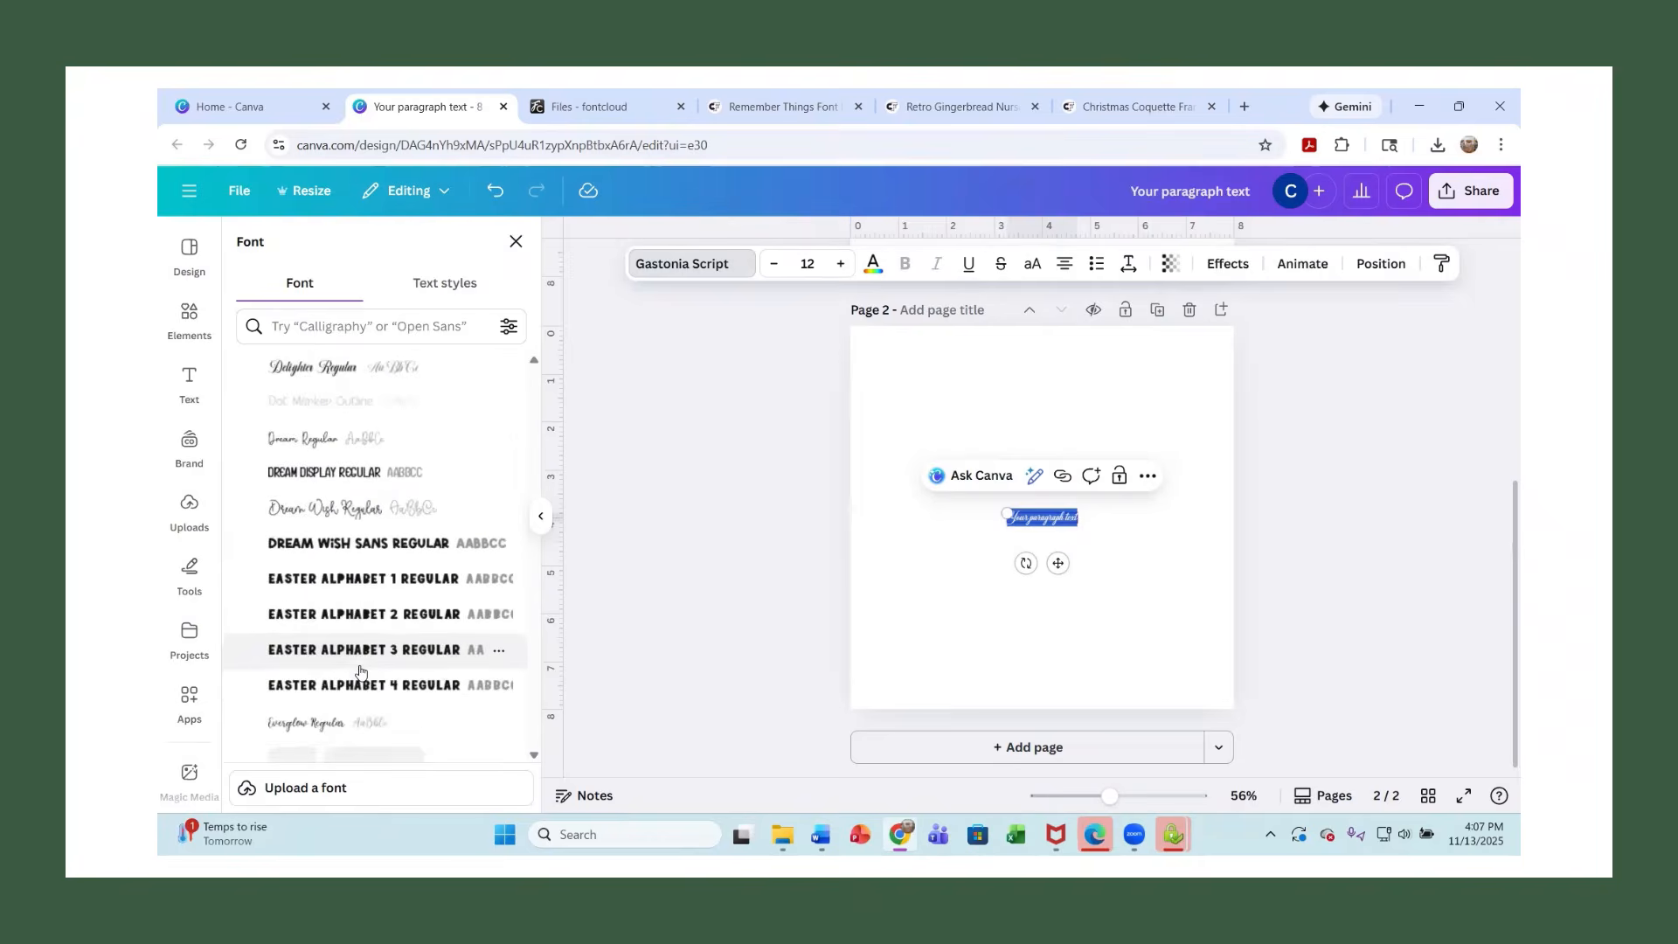
pyautogui.scroll(-12, 360, 673)
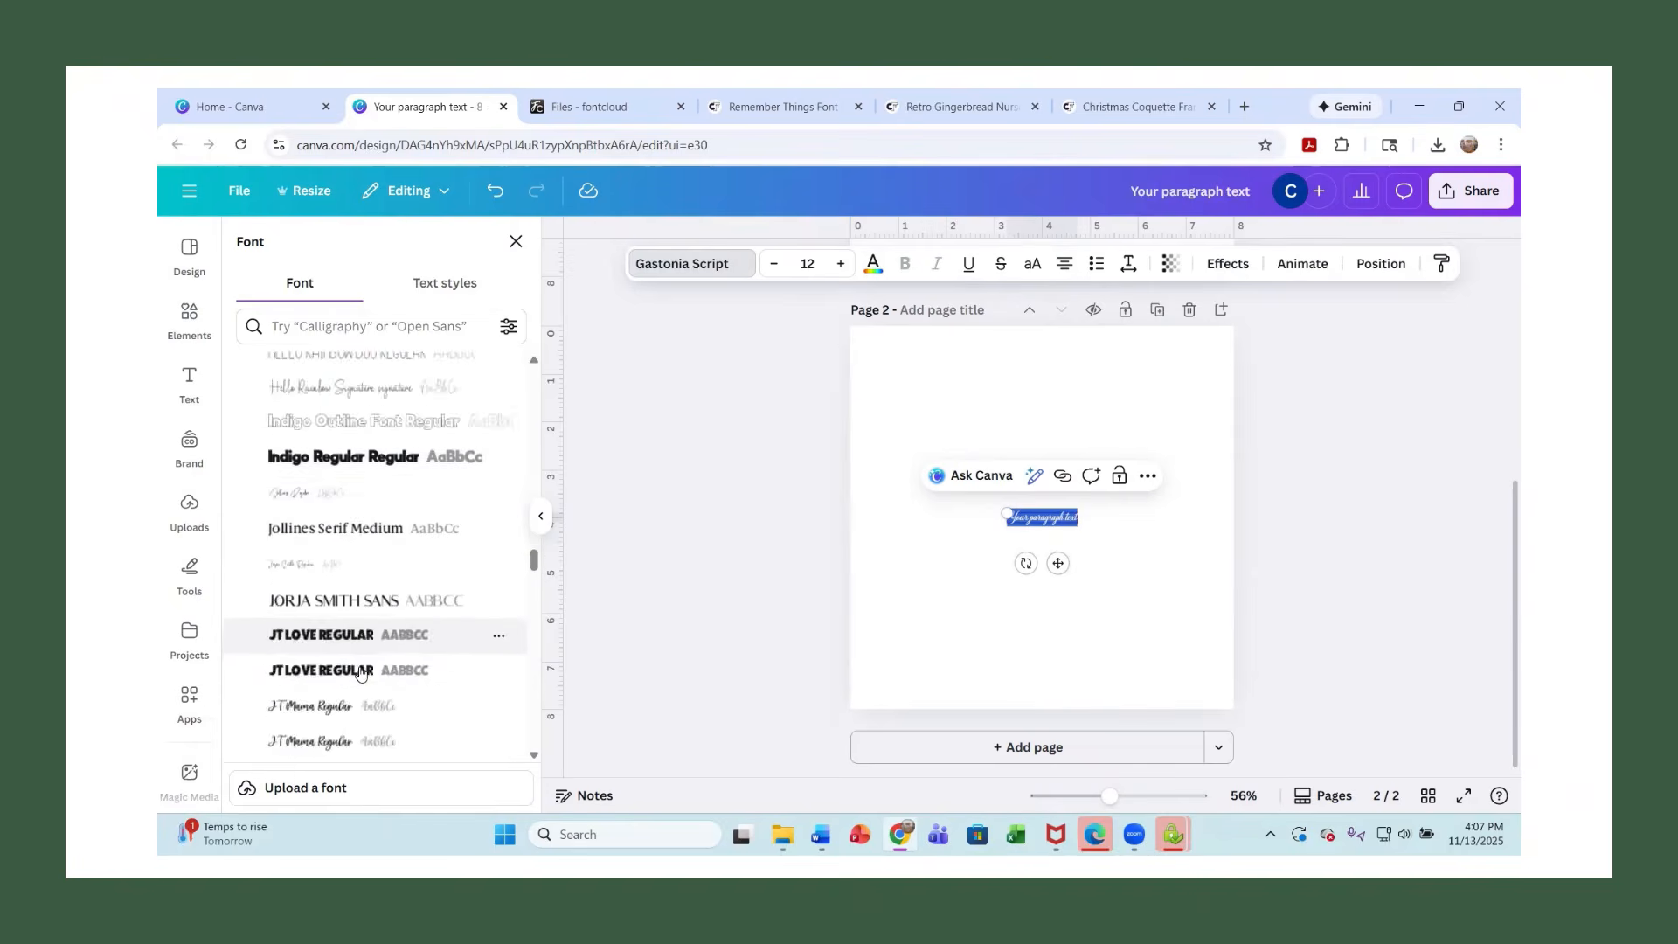
pyautogui.scroll(-12, 360, 673)
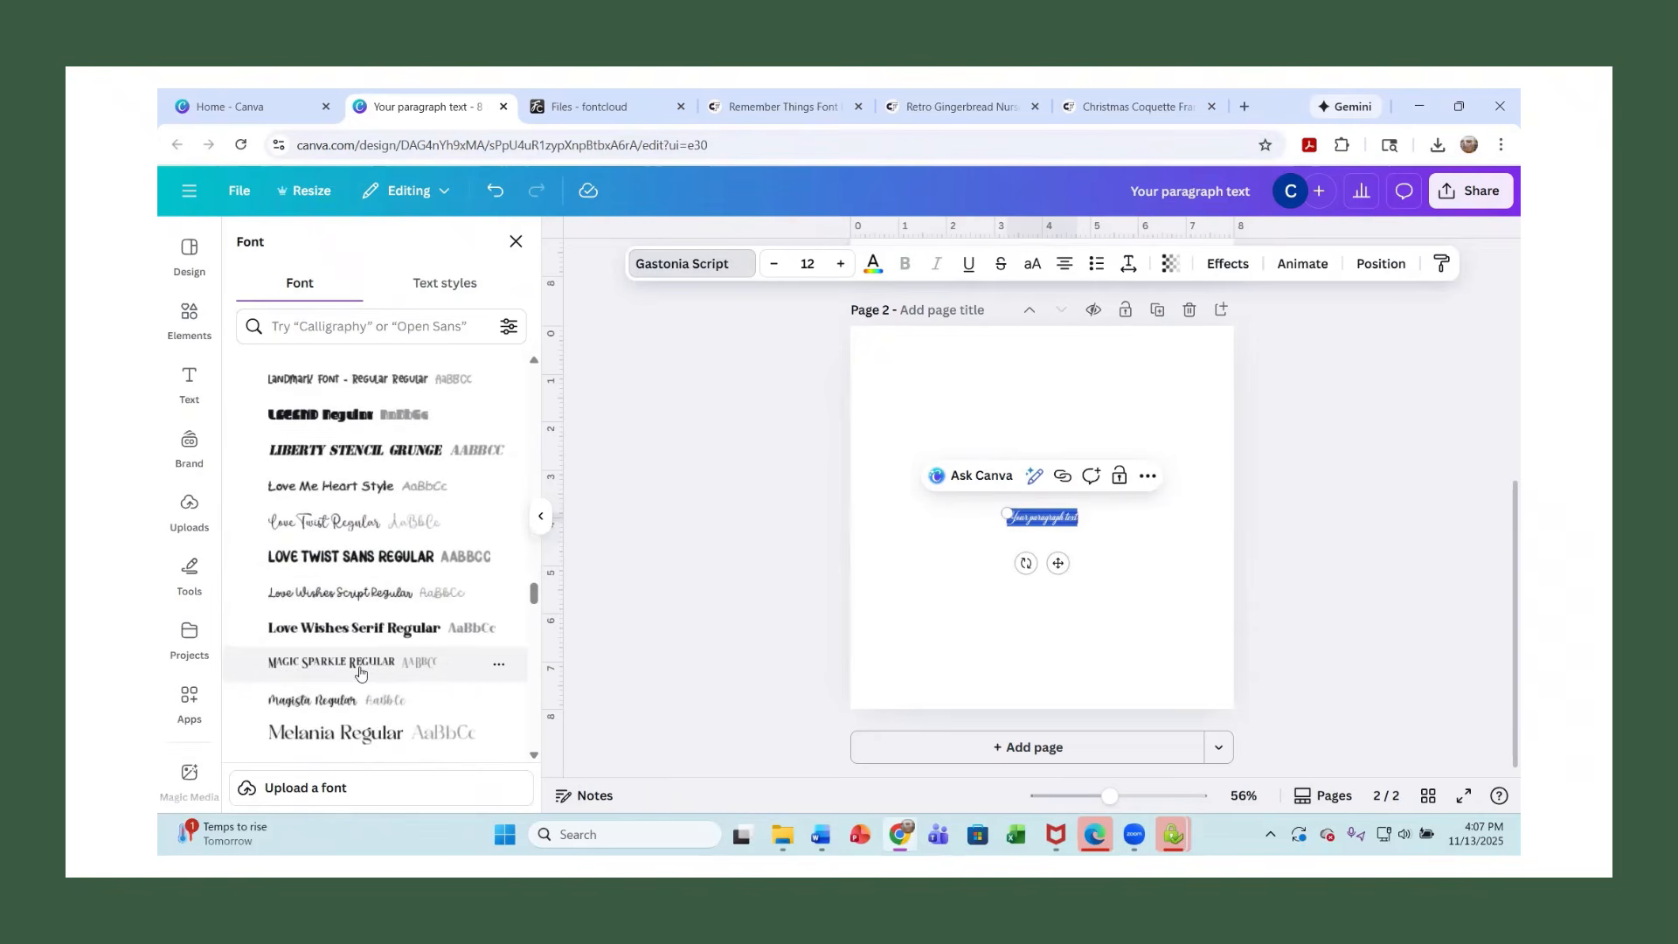
pyautogui.scroll(-12, 360, 673)
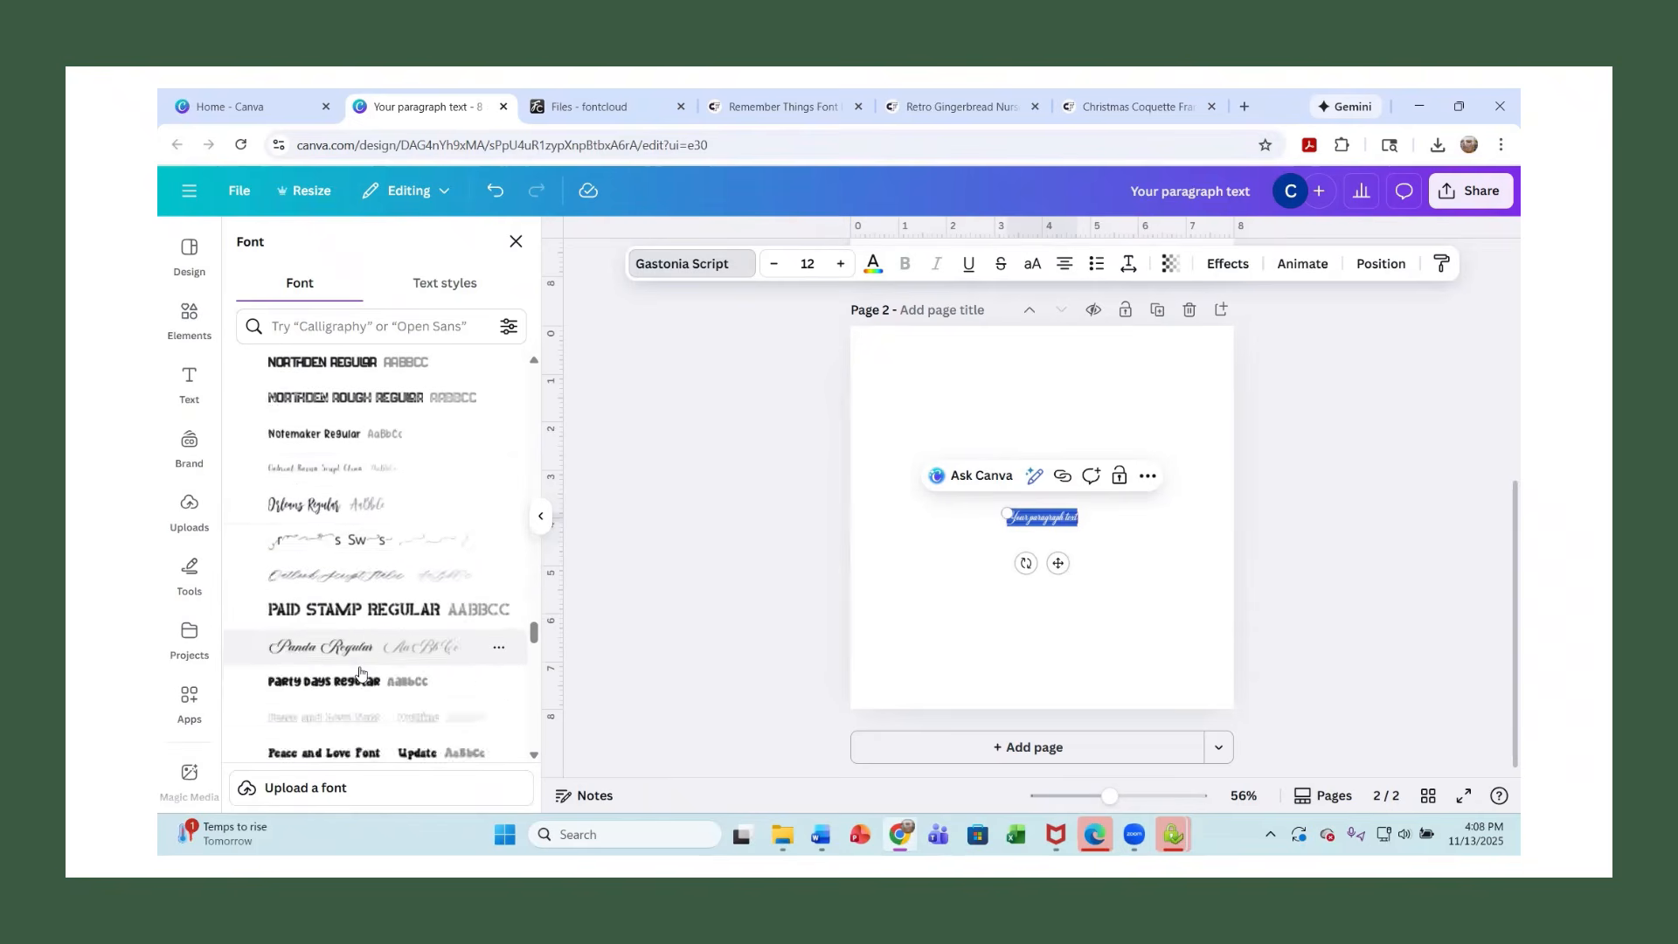
pyautogui.scroll(-12, 360, 673)
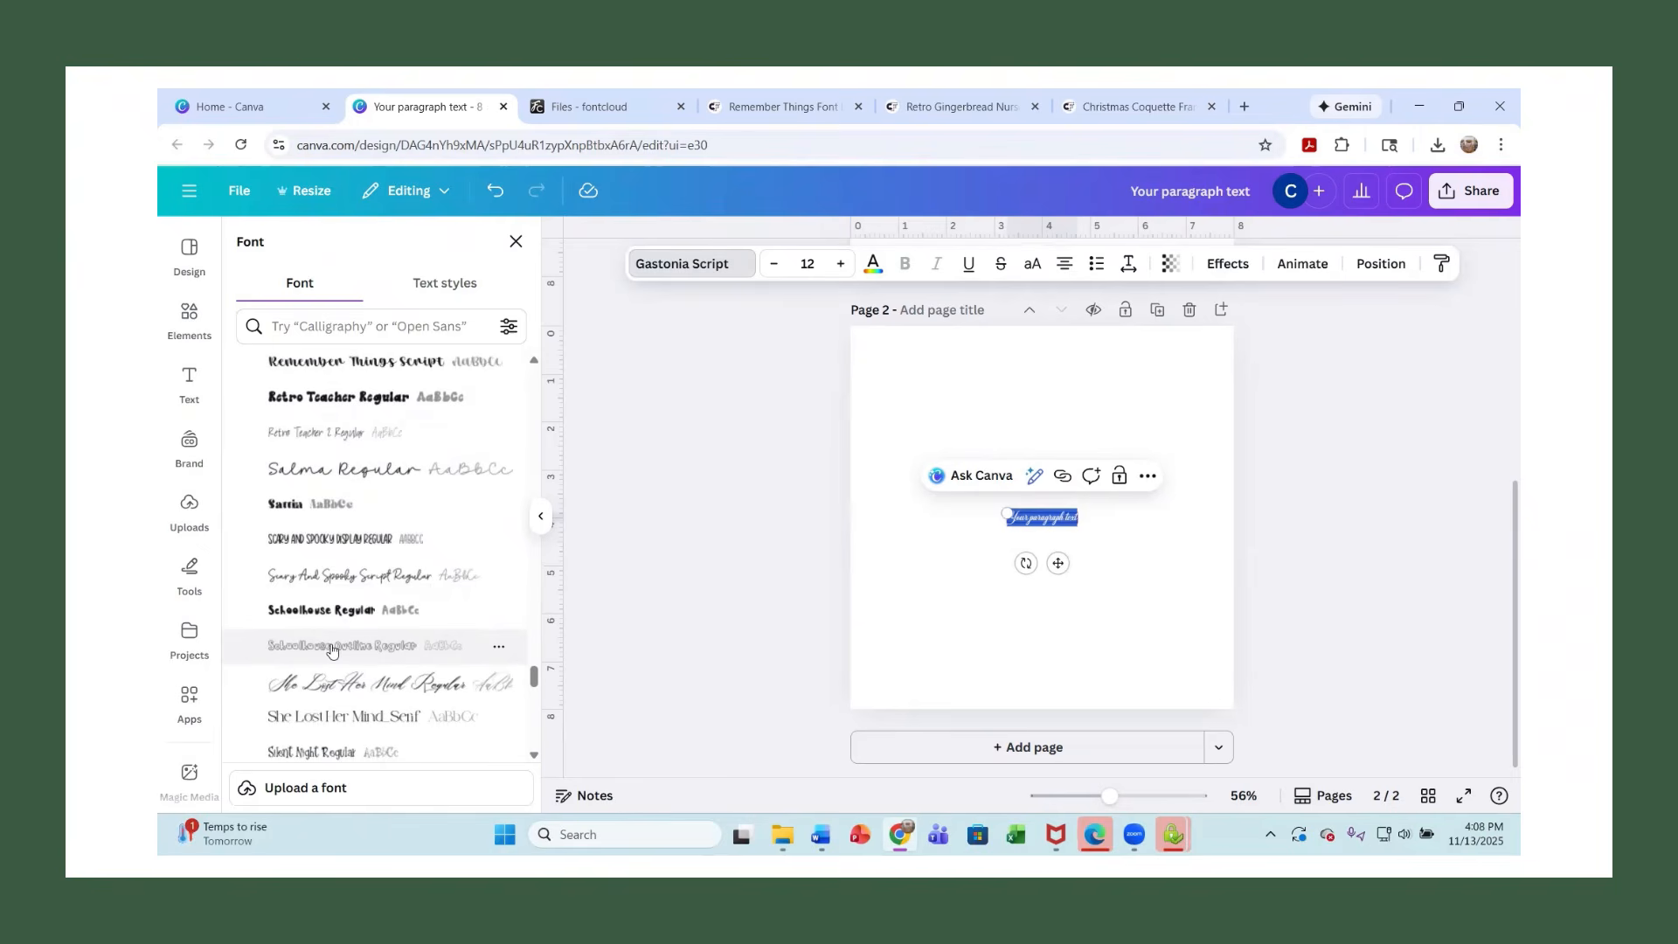
pyautogui.scroll(-2, 332, 651)
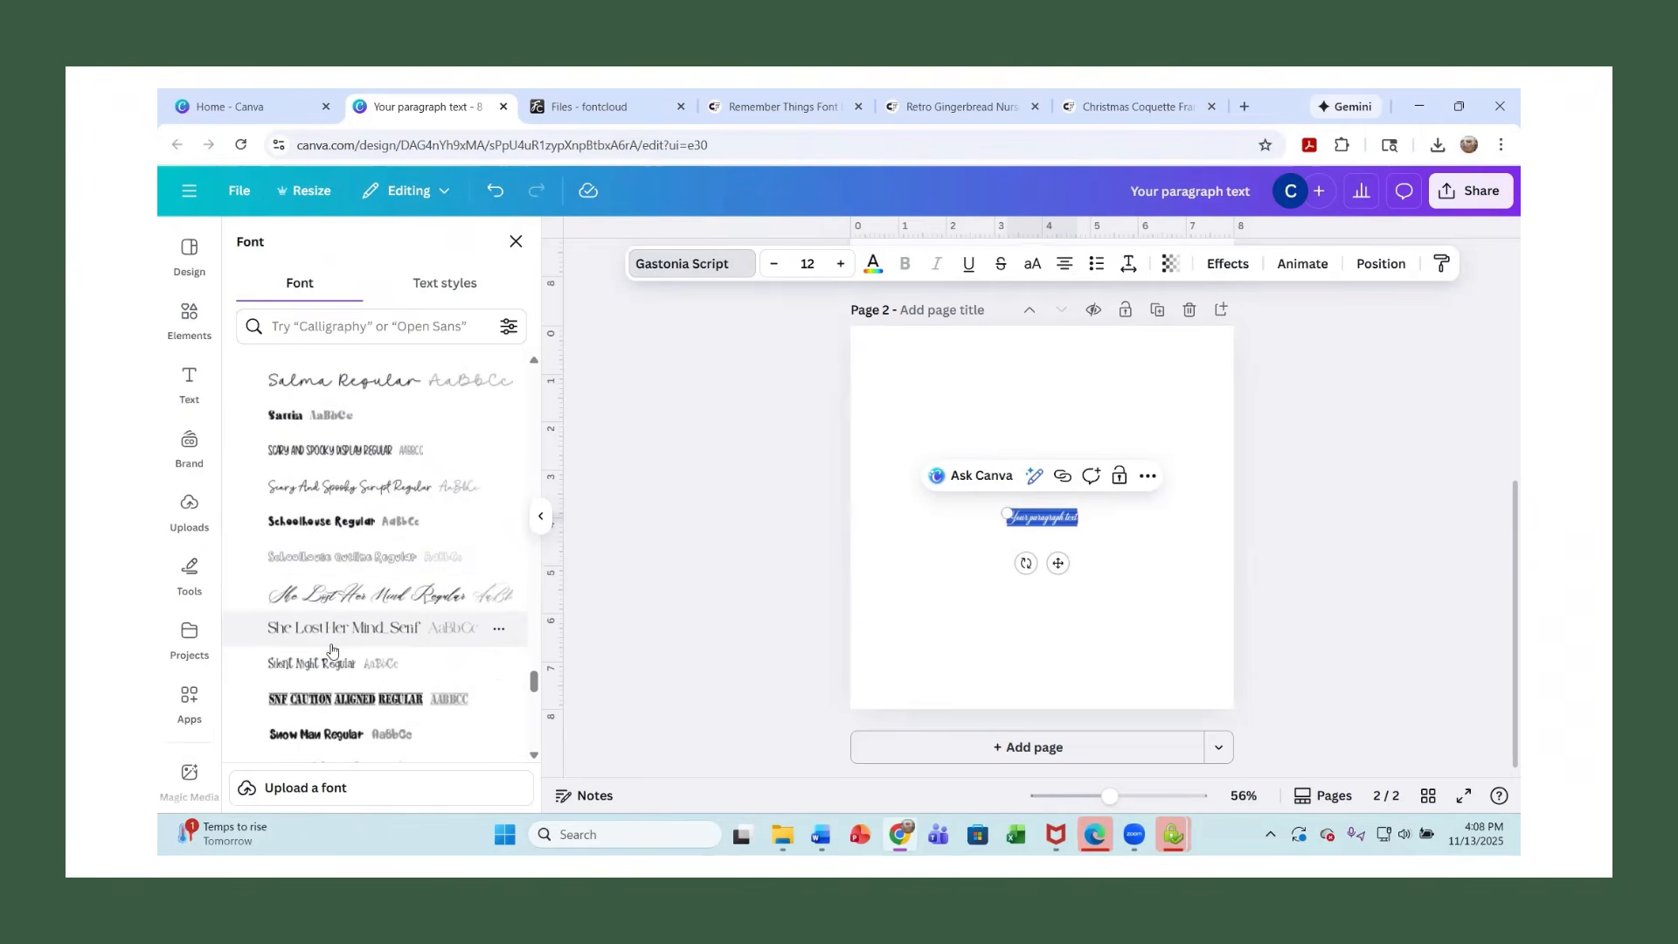
pyautogui.scroll(6, 332, 650)
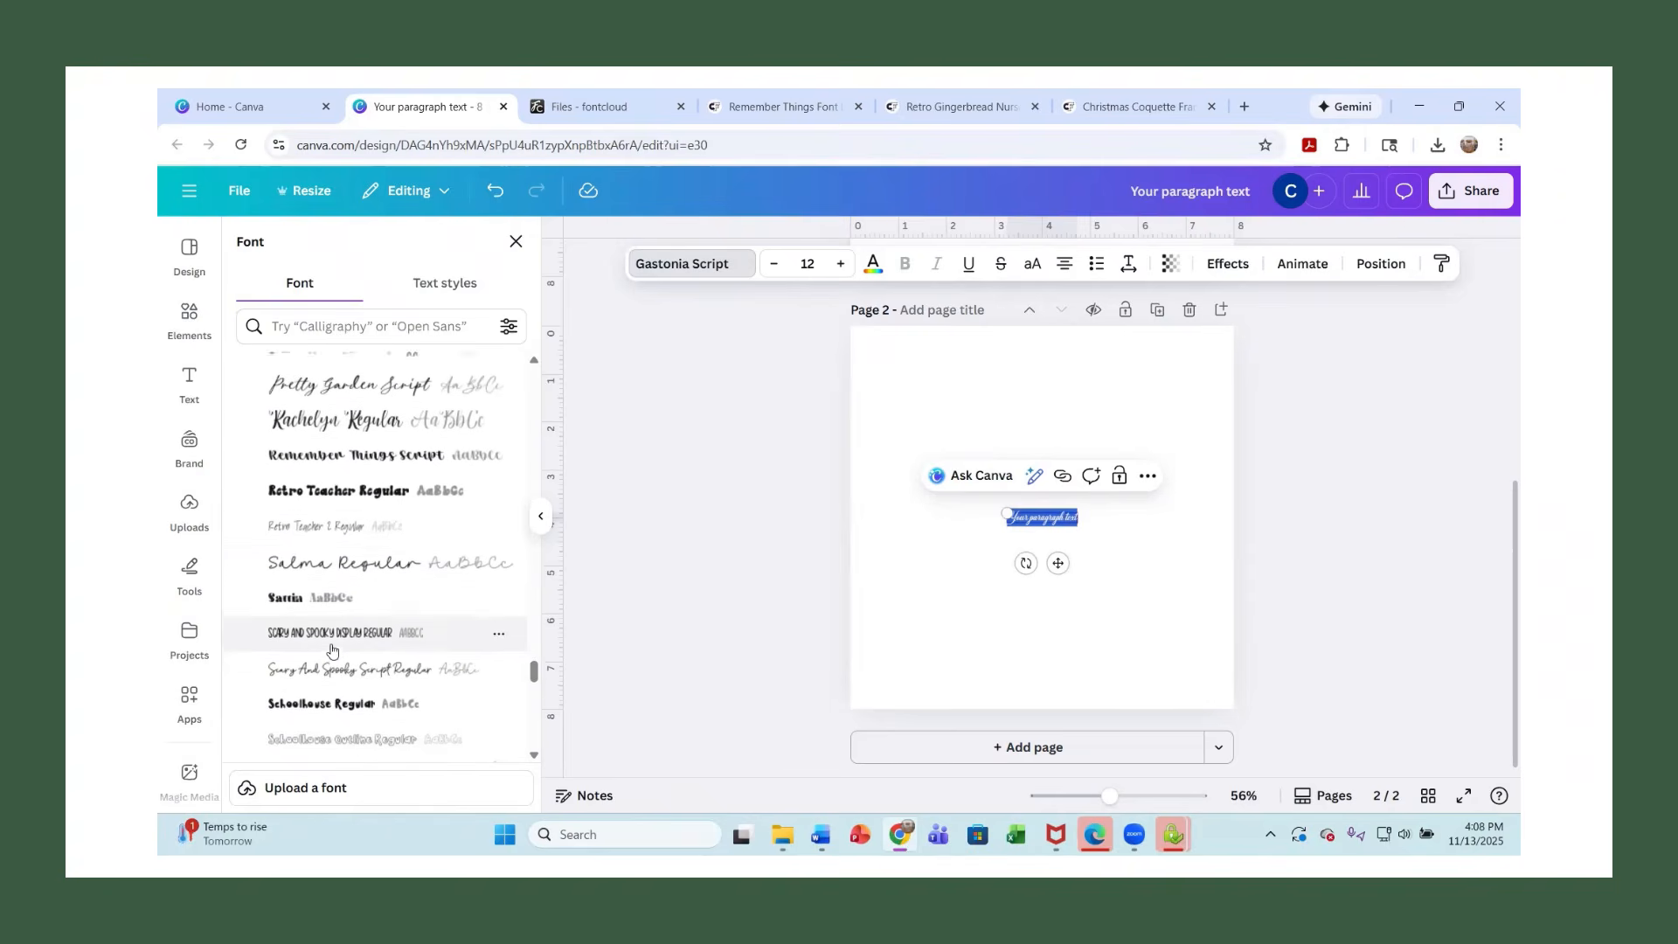
pyautogui.click(333, 542)
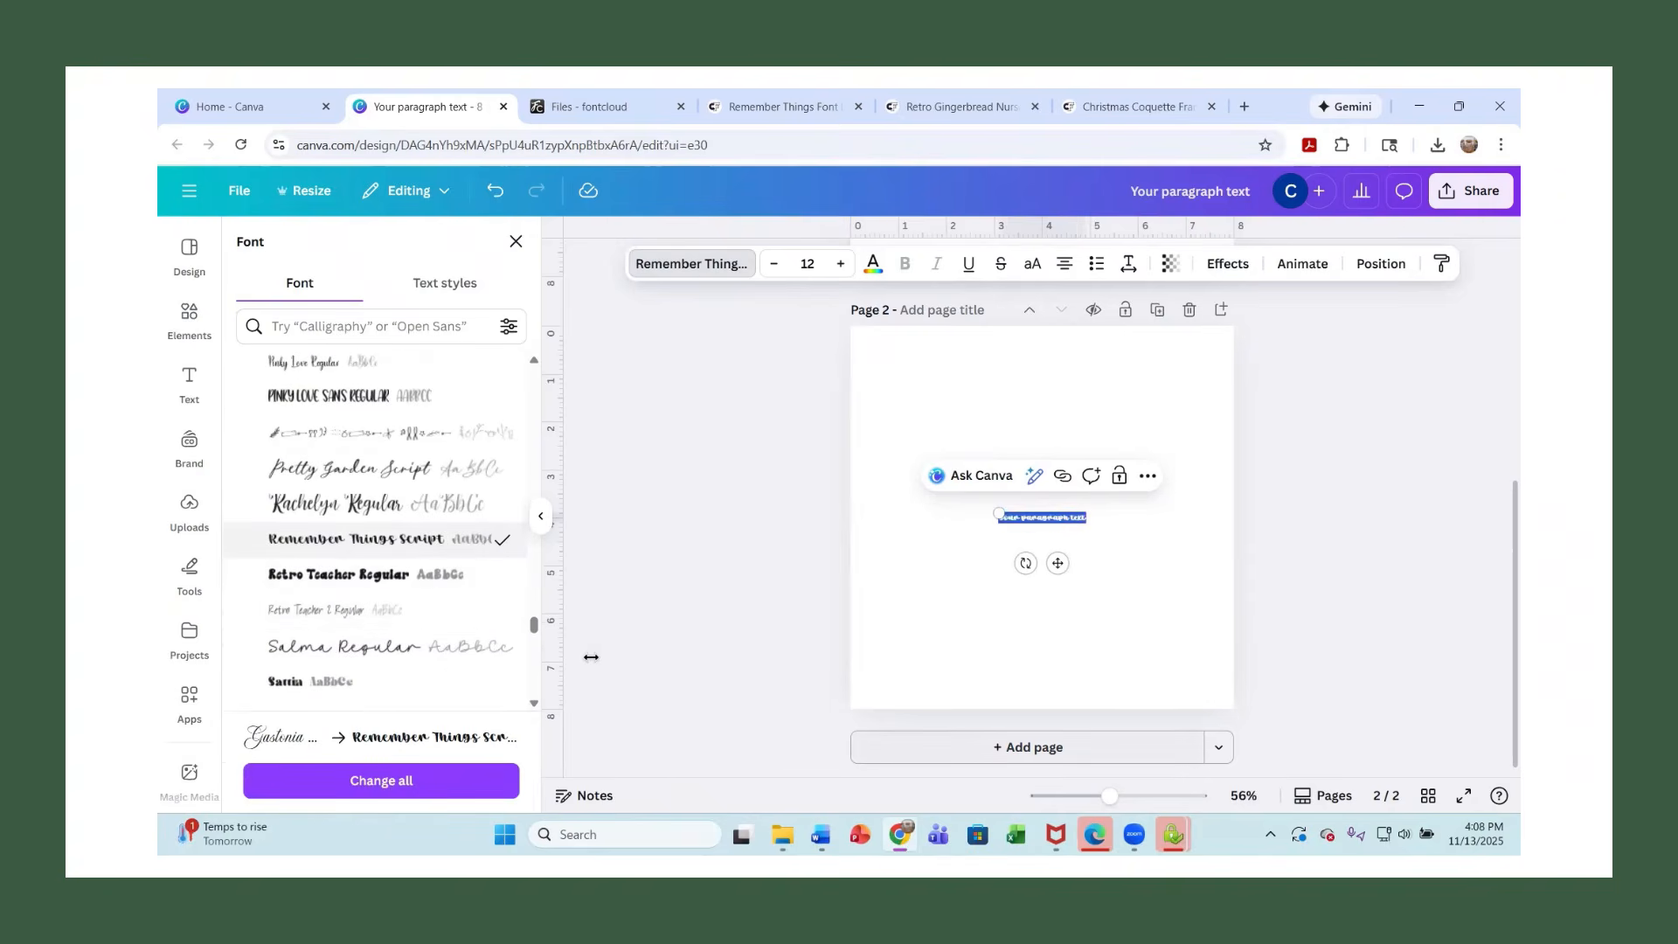
# Replace the placeholder text with "Remember things" and enlarge it to font size 39.3.
pyautogui.press('BackSpace')
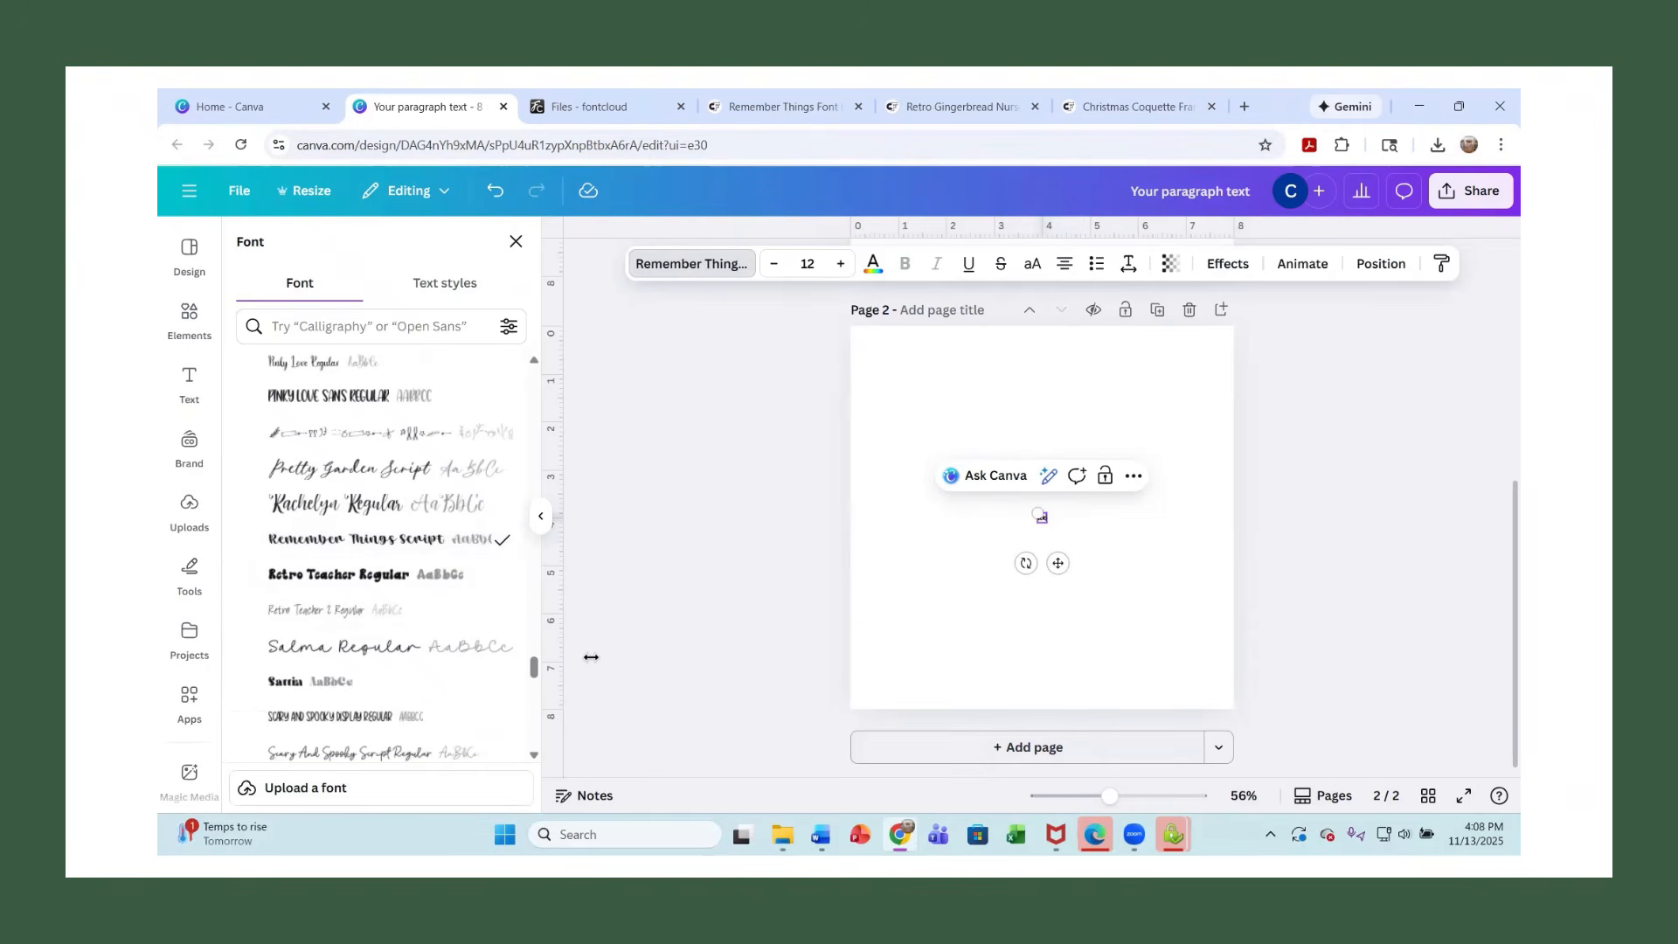
pyautogui.write('remember things')
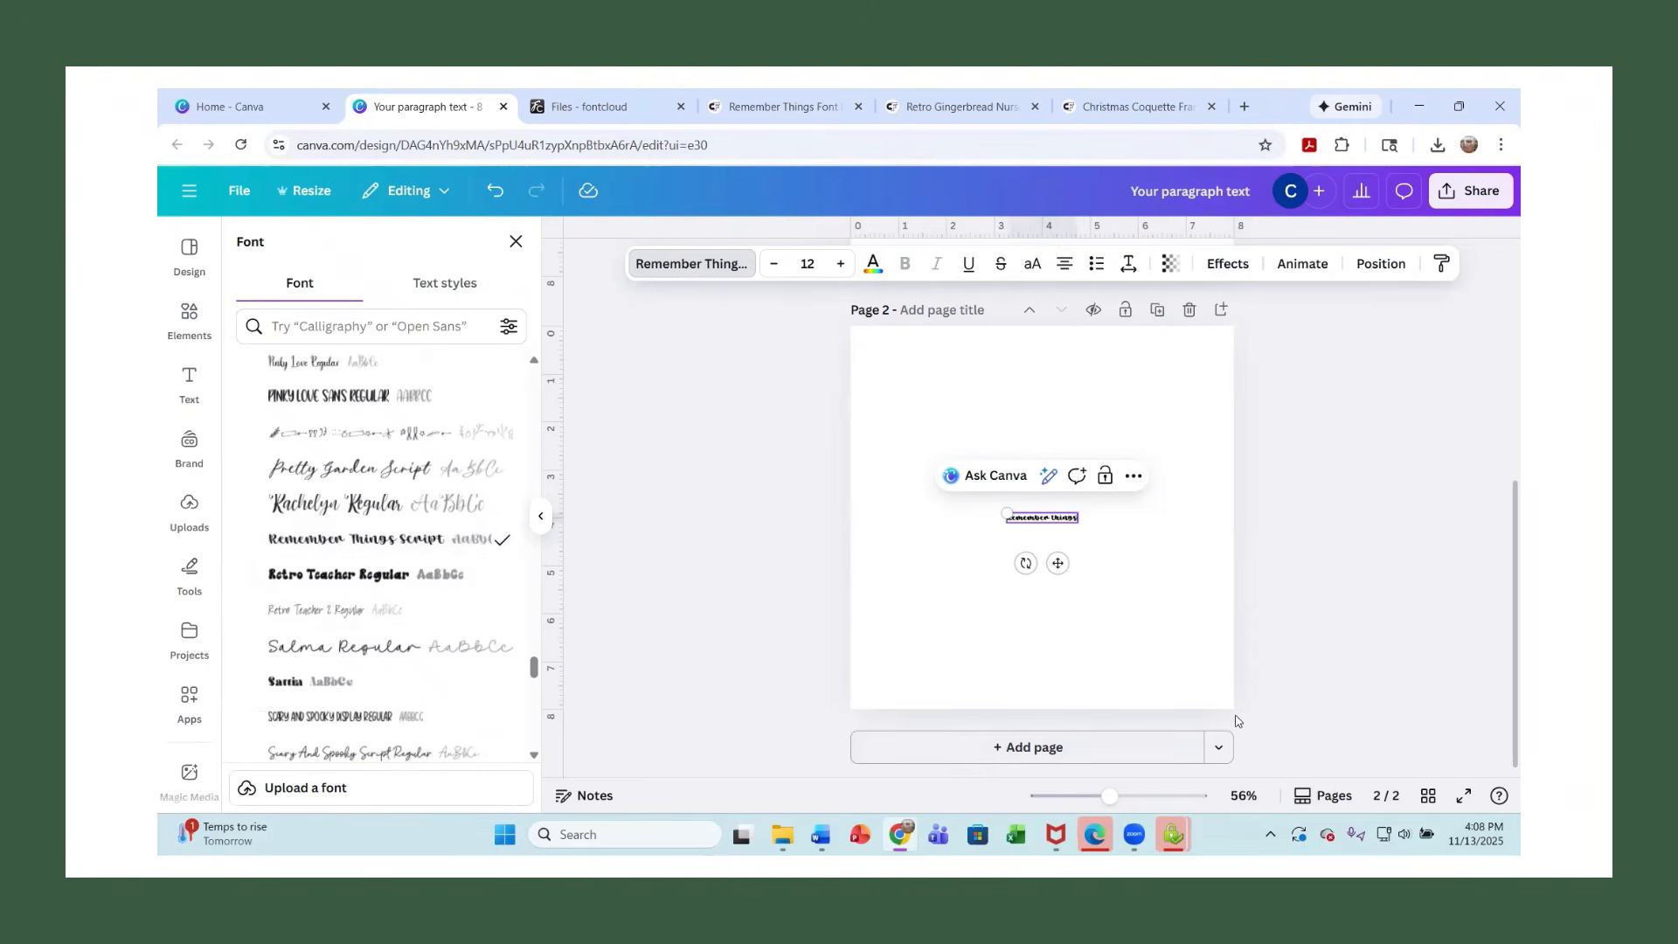
pyautogui.moveTo(1002, 511); pyautogui.dragTo(905, 499)
pyautogui.click(1075, 510)
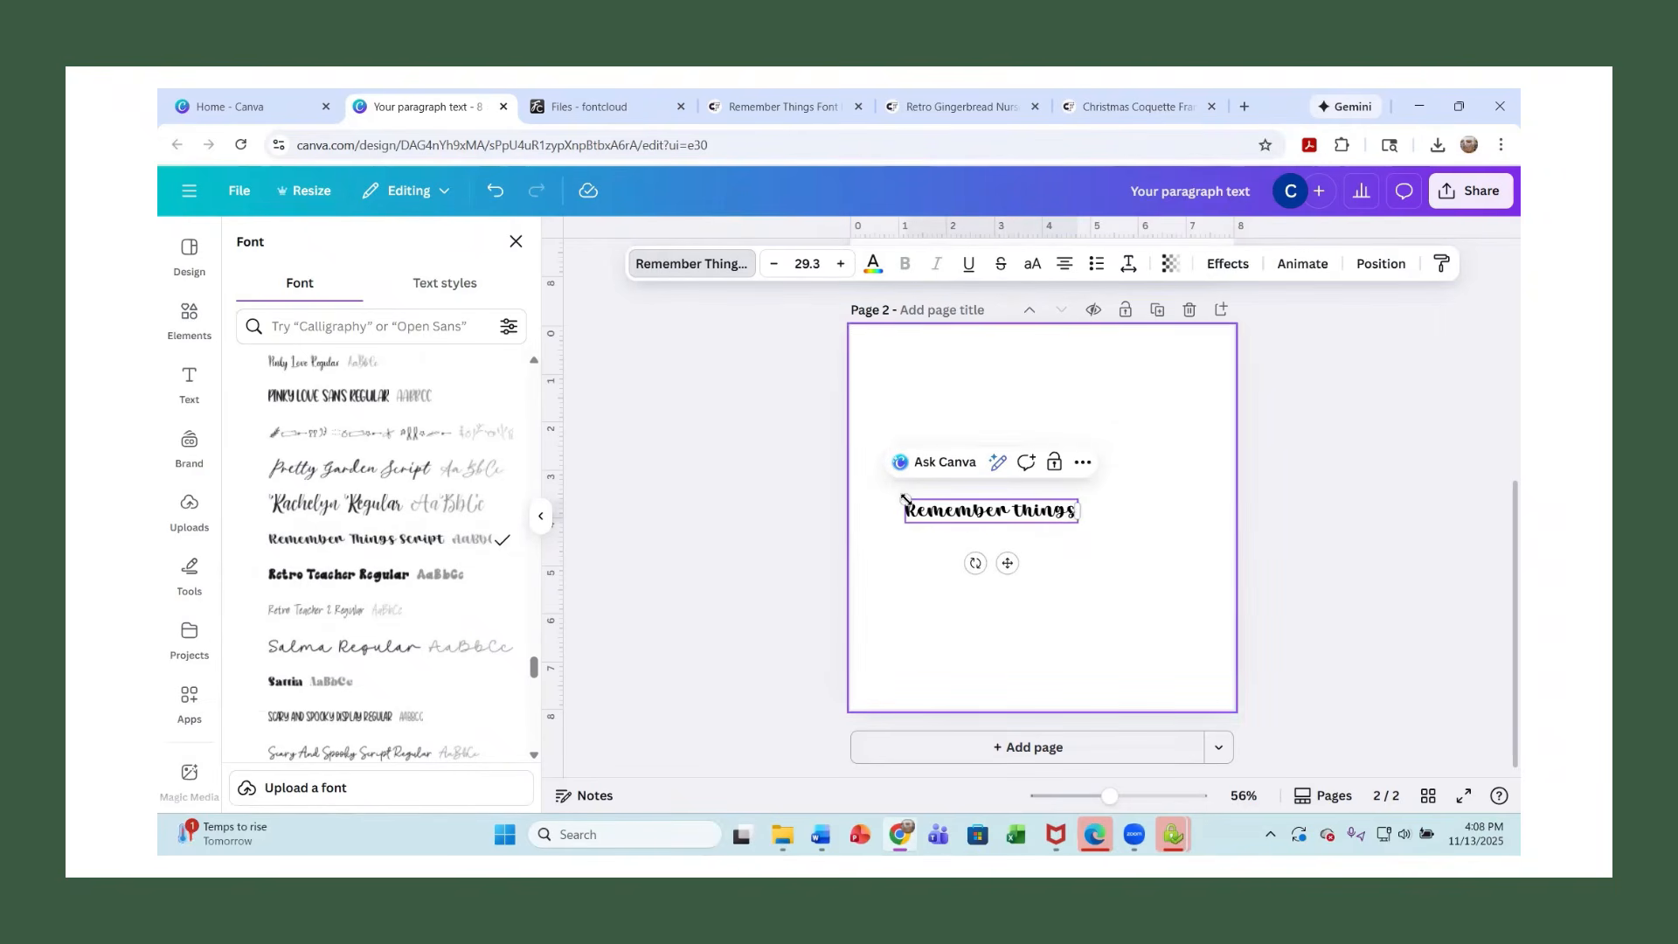
pyautogui.click(842, 264)
pyautogui.click(842, 264)
pyautogui.click(842, 264)
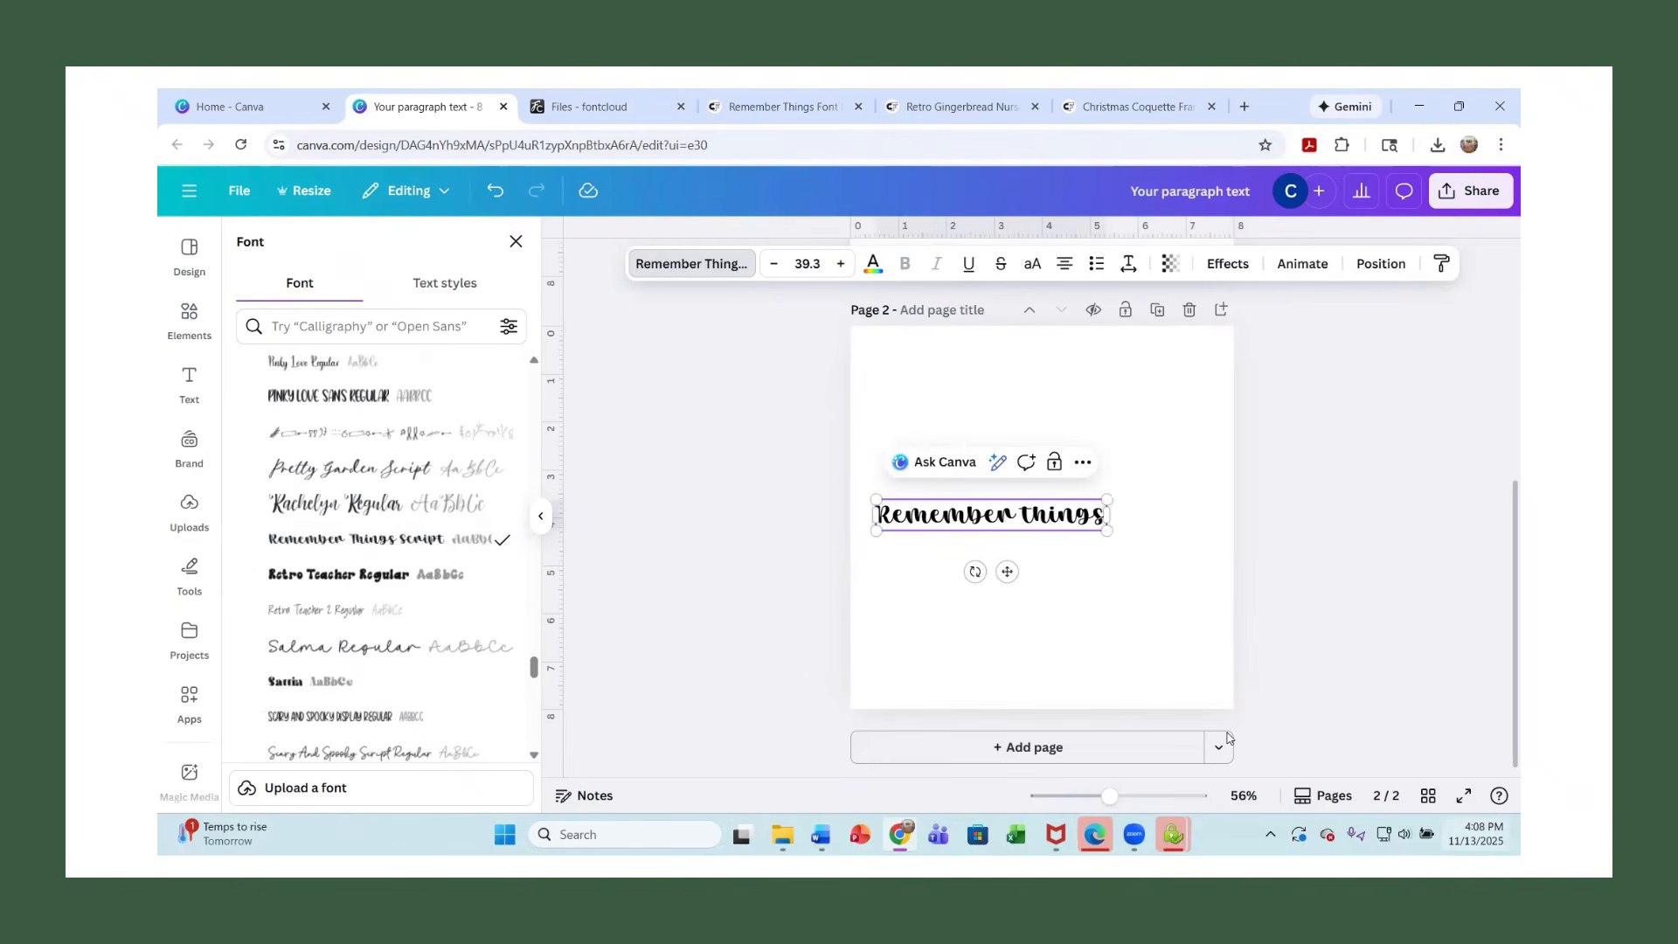
pyautogui.click(1090, 586)
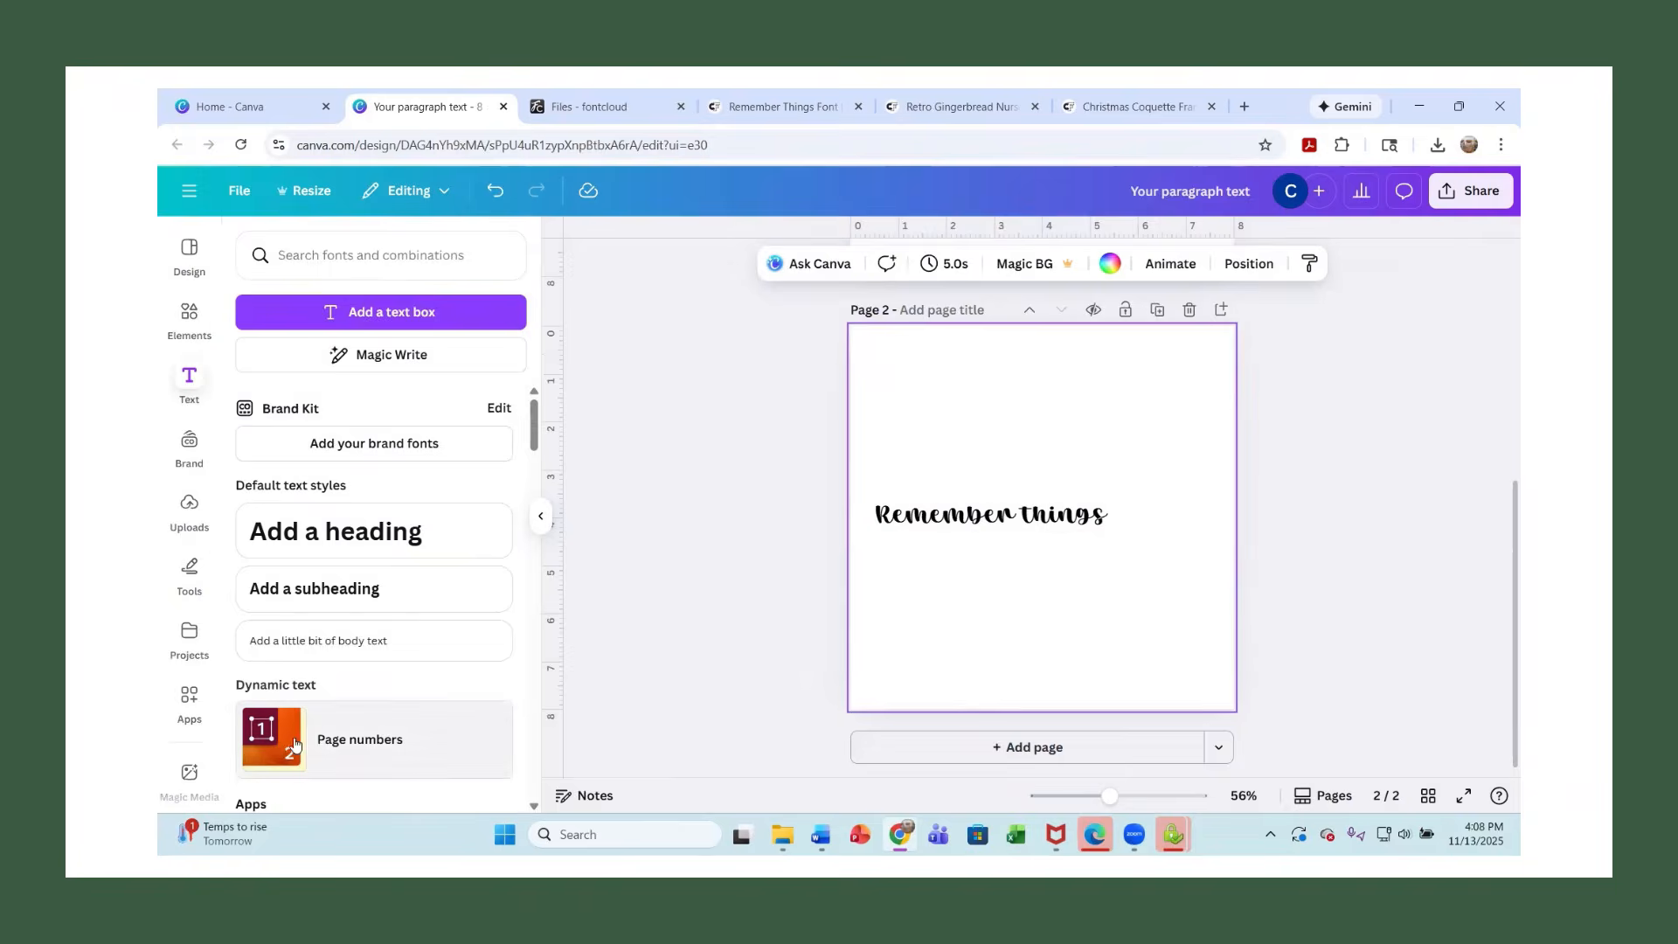
# Upload the OpenType file of Remember Things from the extracted folder and confirm the right to use it.
pyautogui.click(1029, 529)
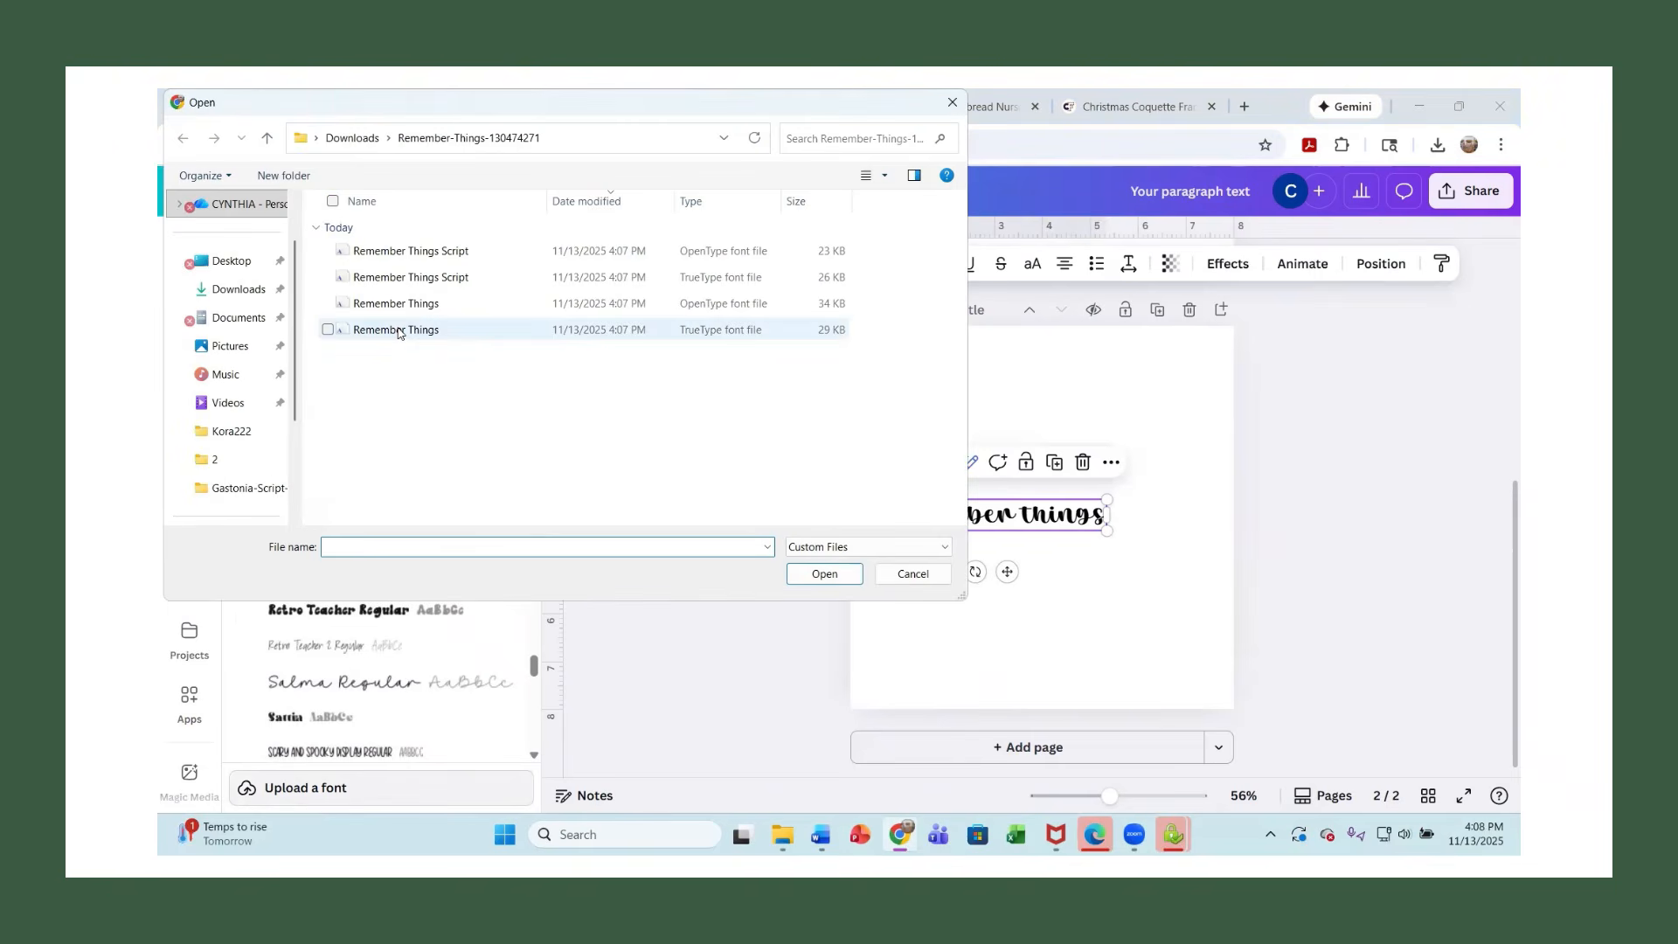
pyautogui.doubleClick(399, 306)
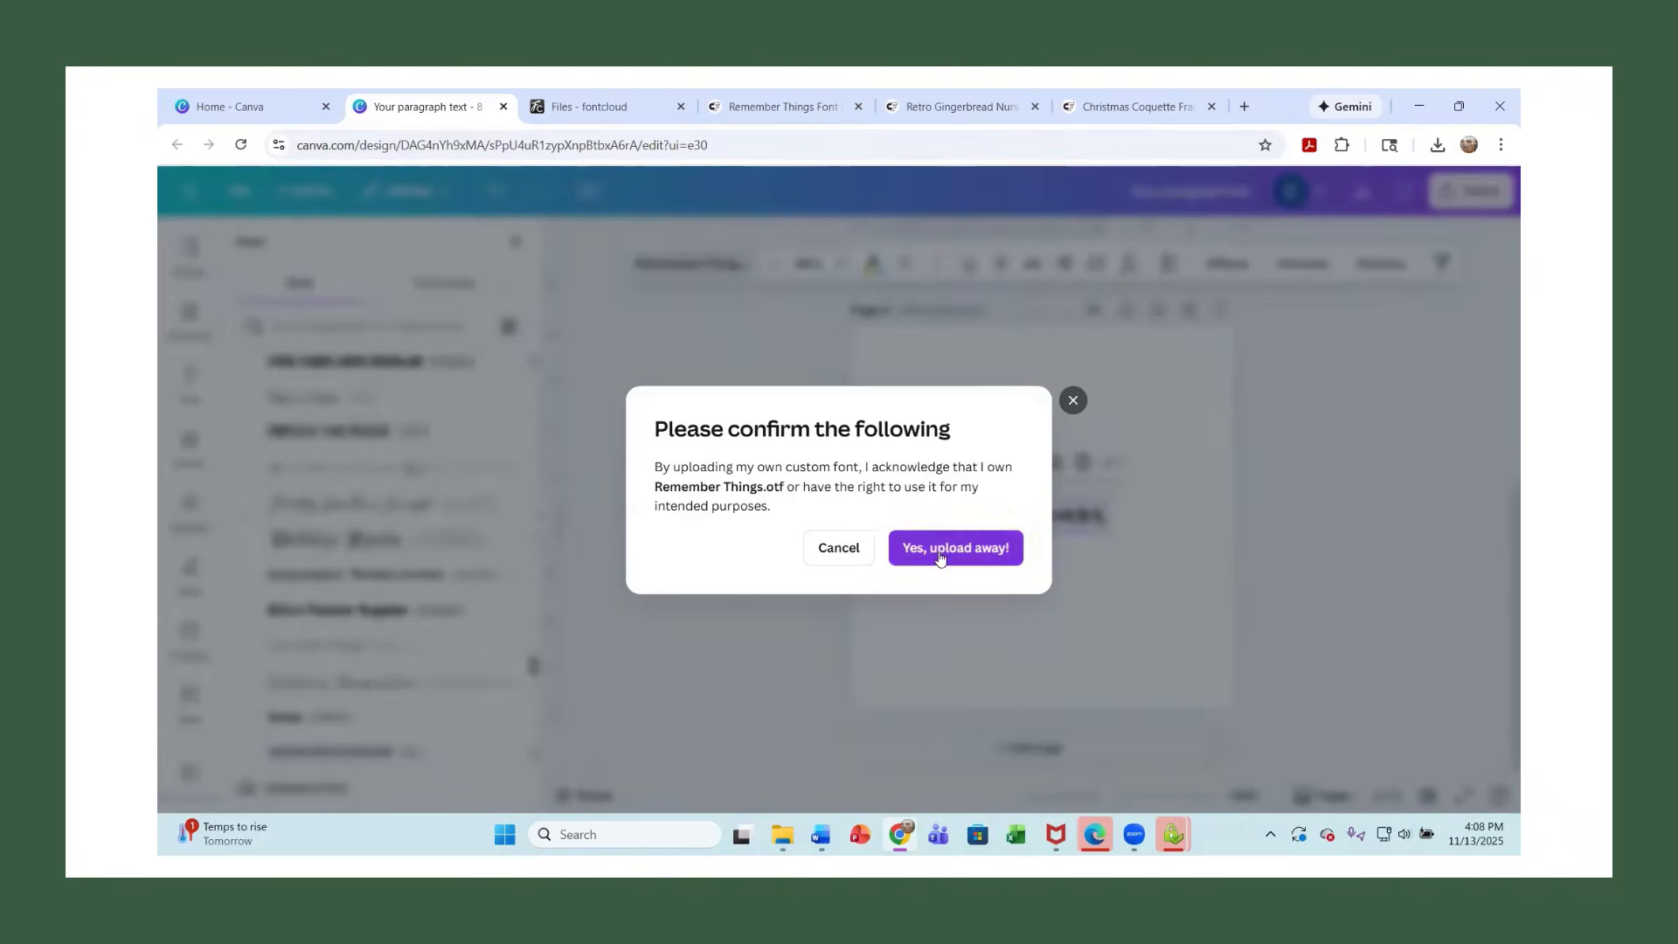
pyautogui.click(939, 557)
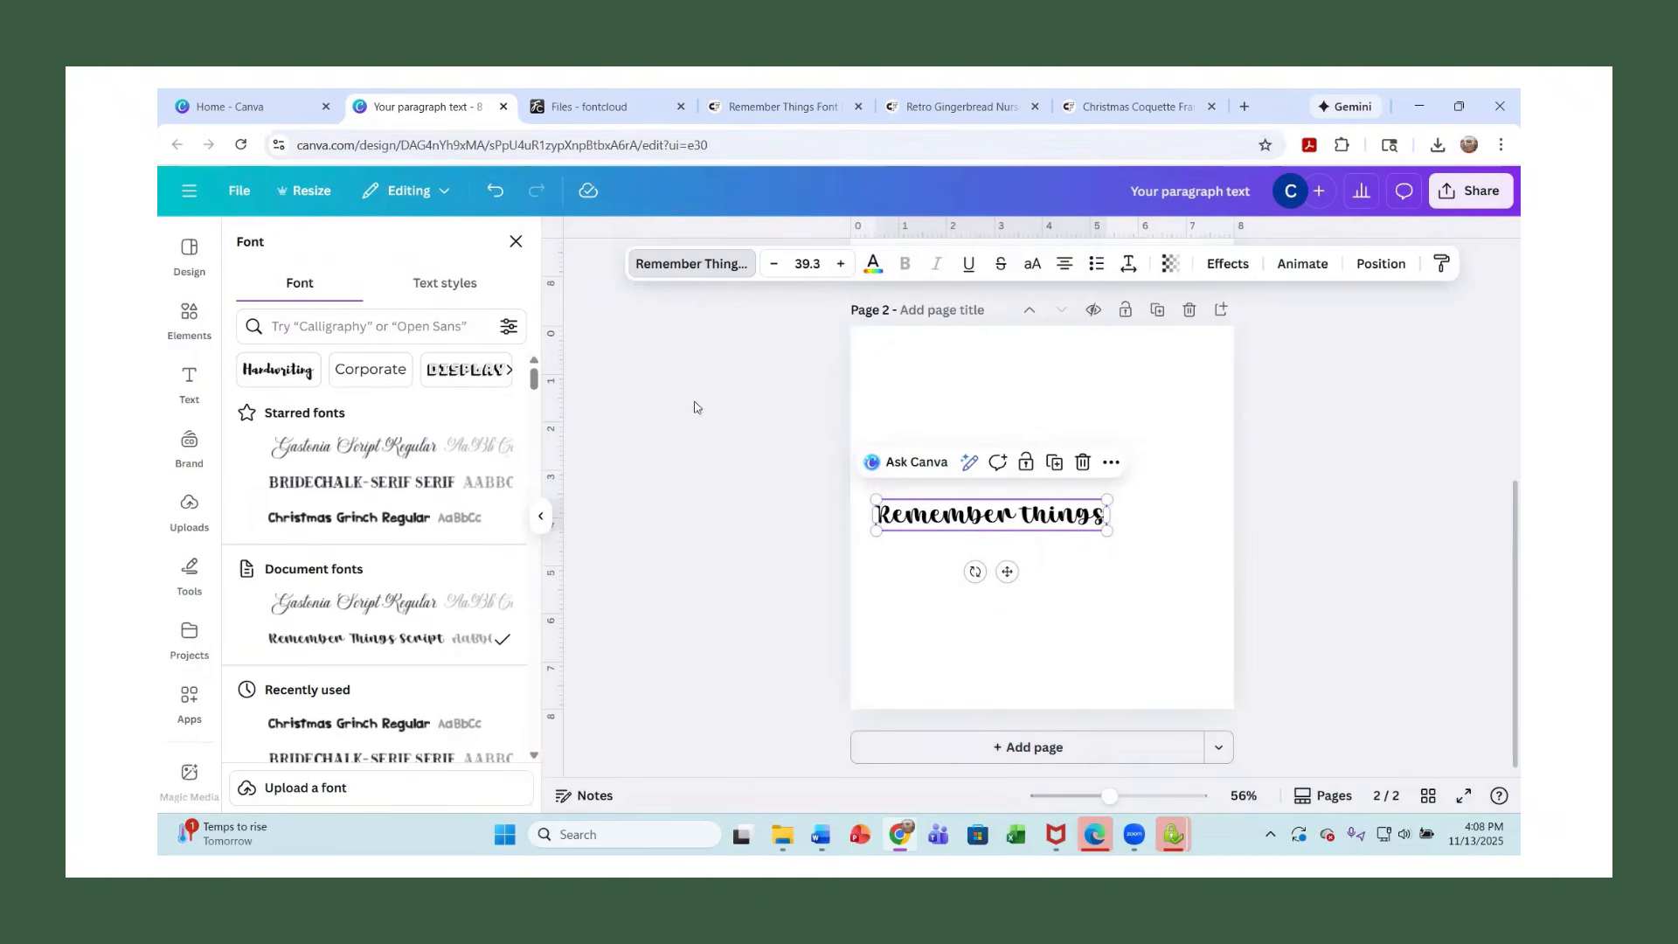
# Download the Retro Gingerbread Nurse Christmas Png from its Creative Fabrica page and open the downloaded zip.
pyautogui.click(953, 117)
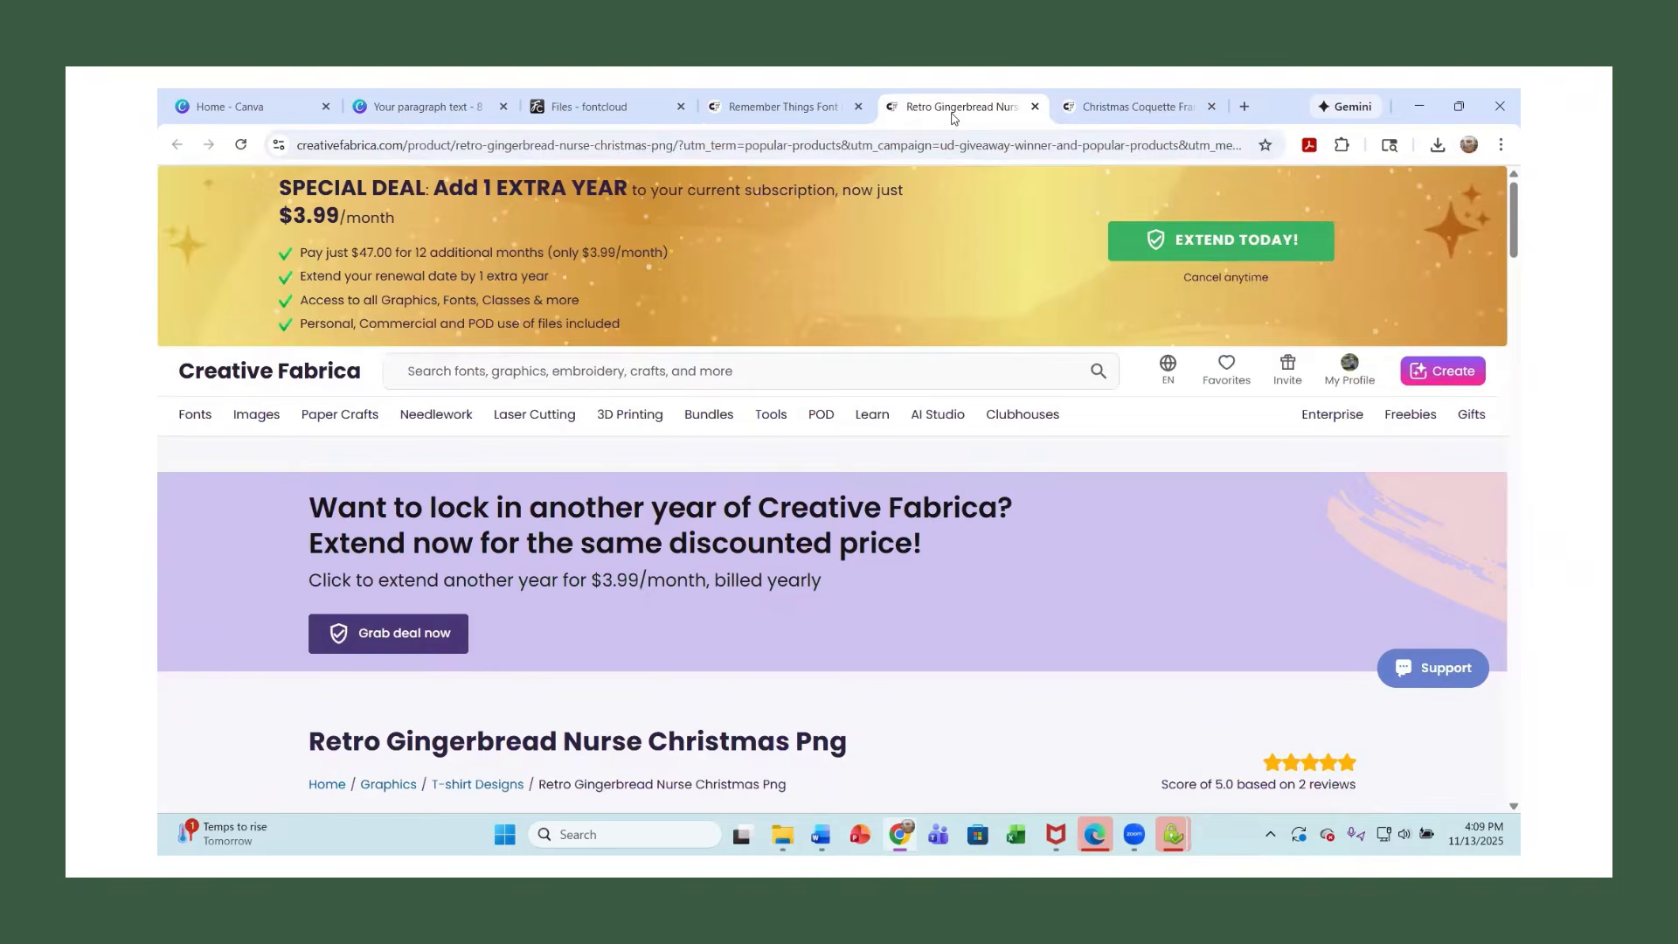
pyautogui.scroll(-6, 752, 395)
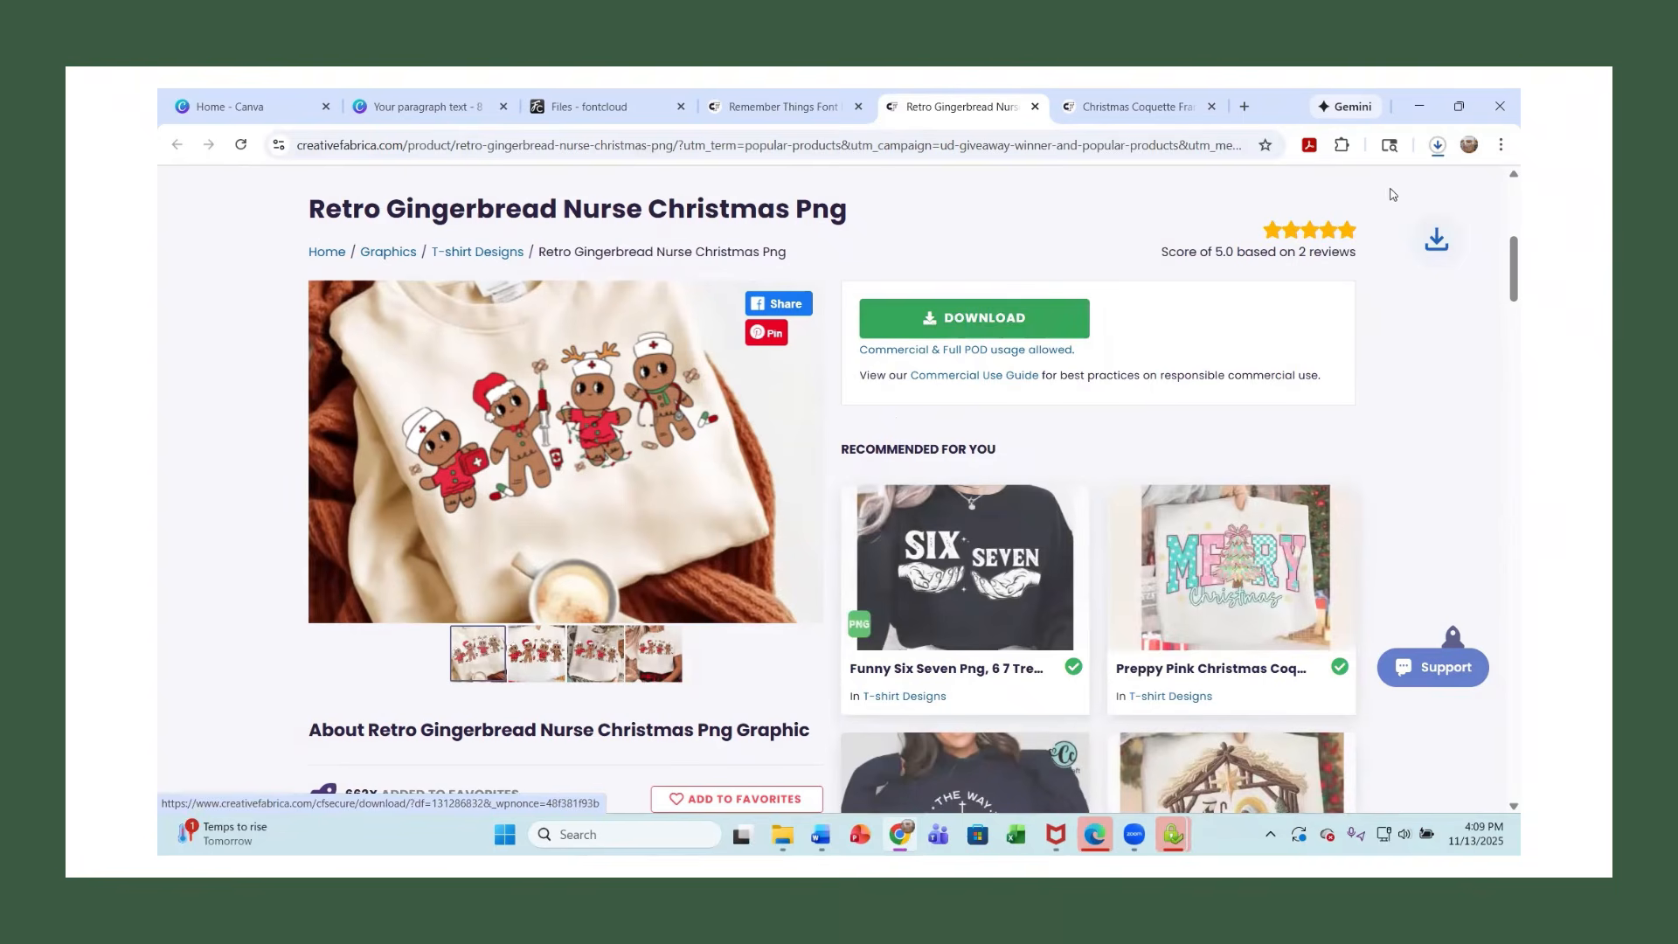
pyautogui.click(1443, 146)
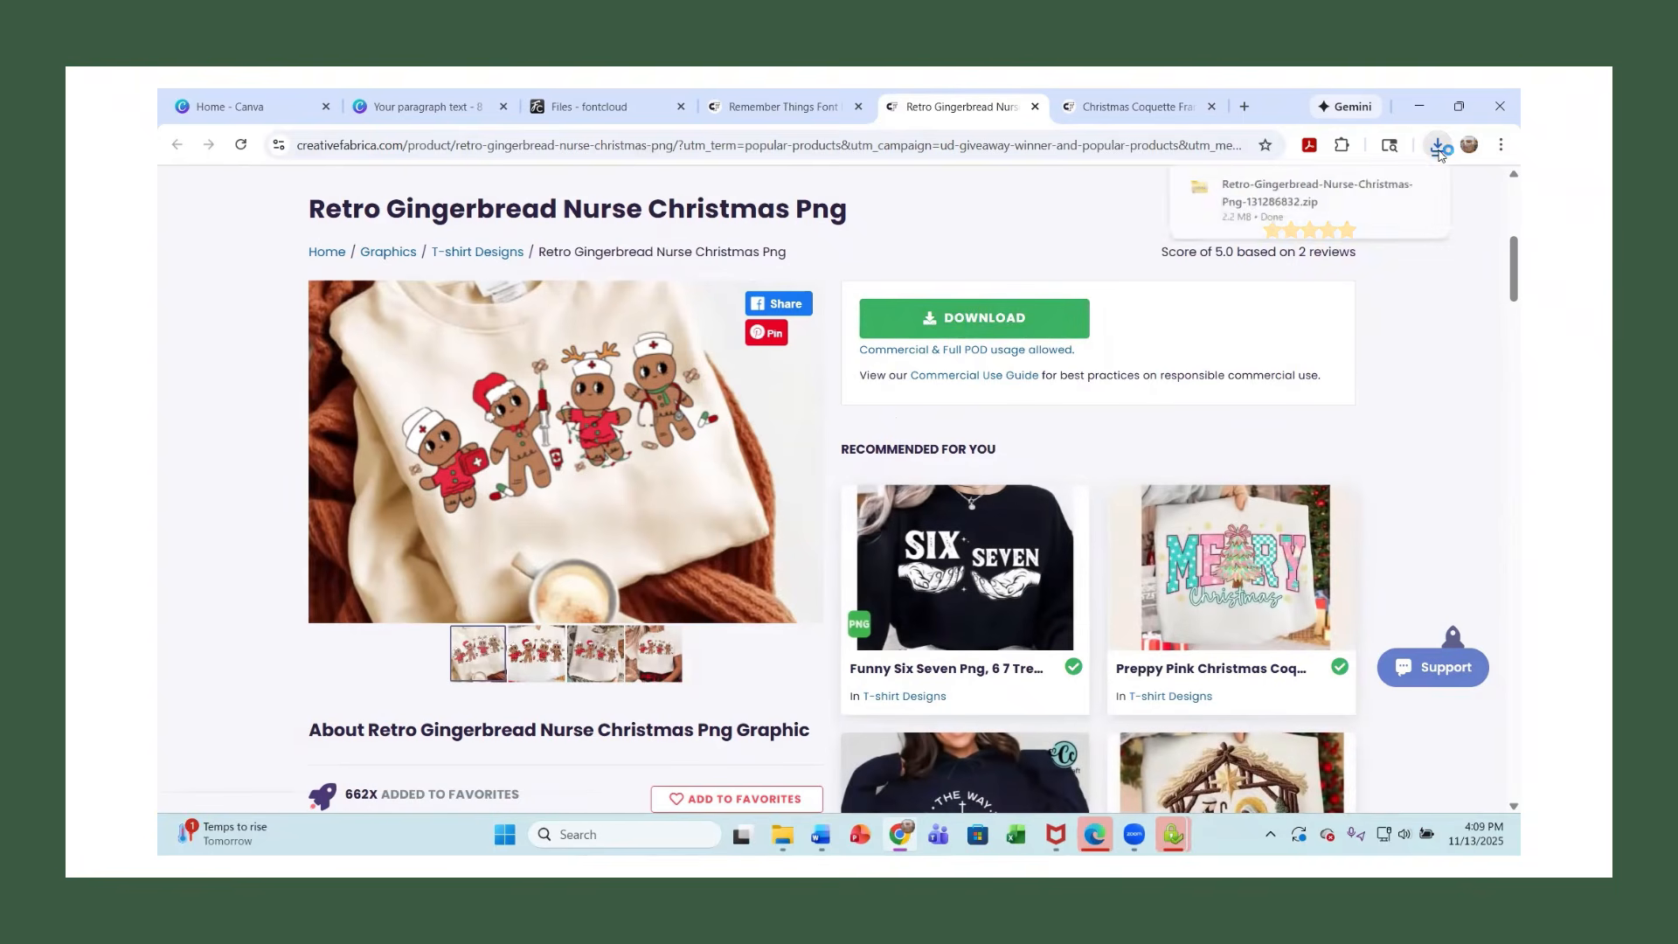
pyautogui.click(1335, 193)
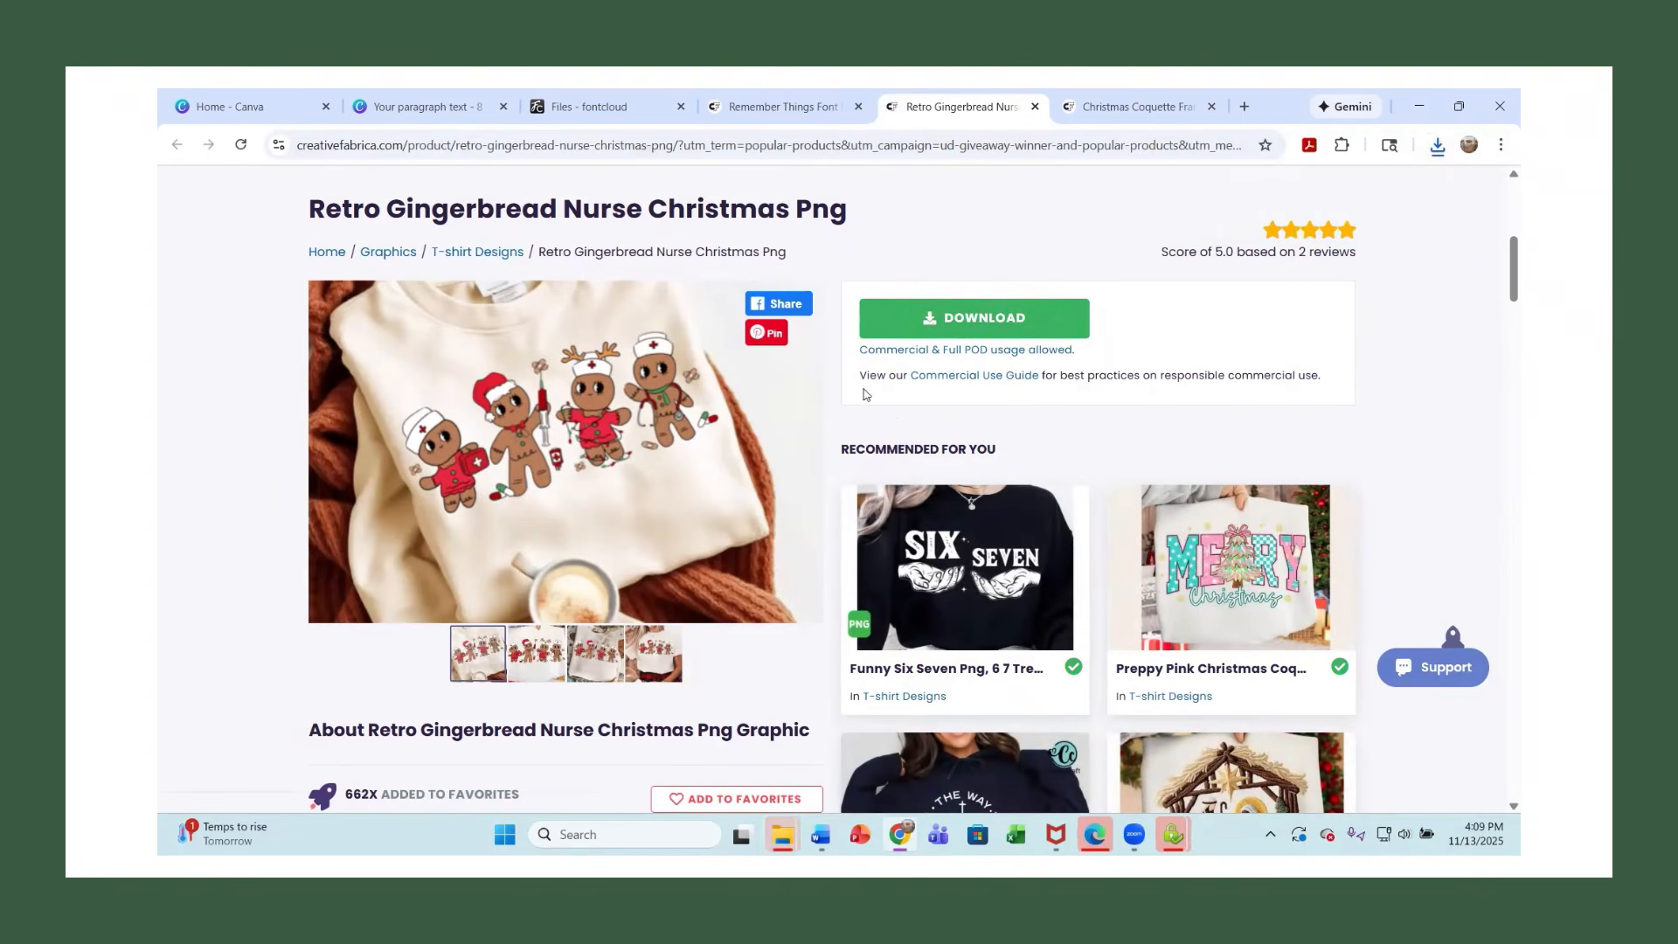
pyautogui.click(1438, 147)
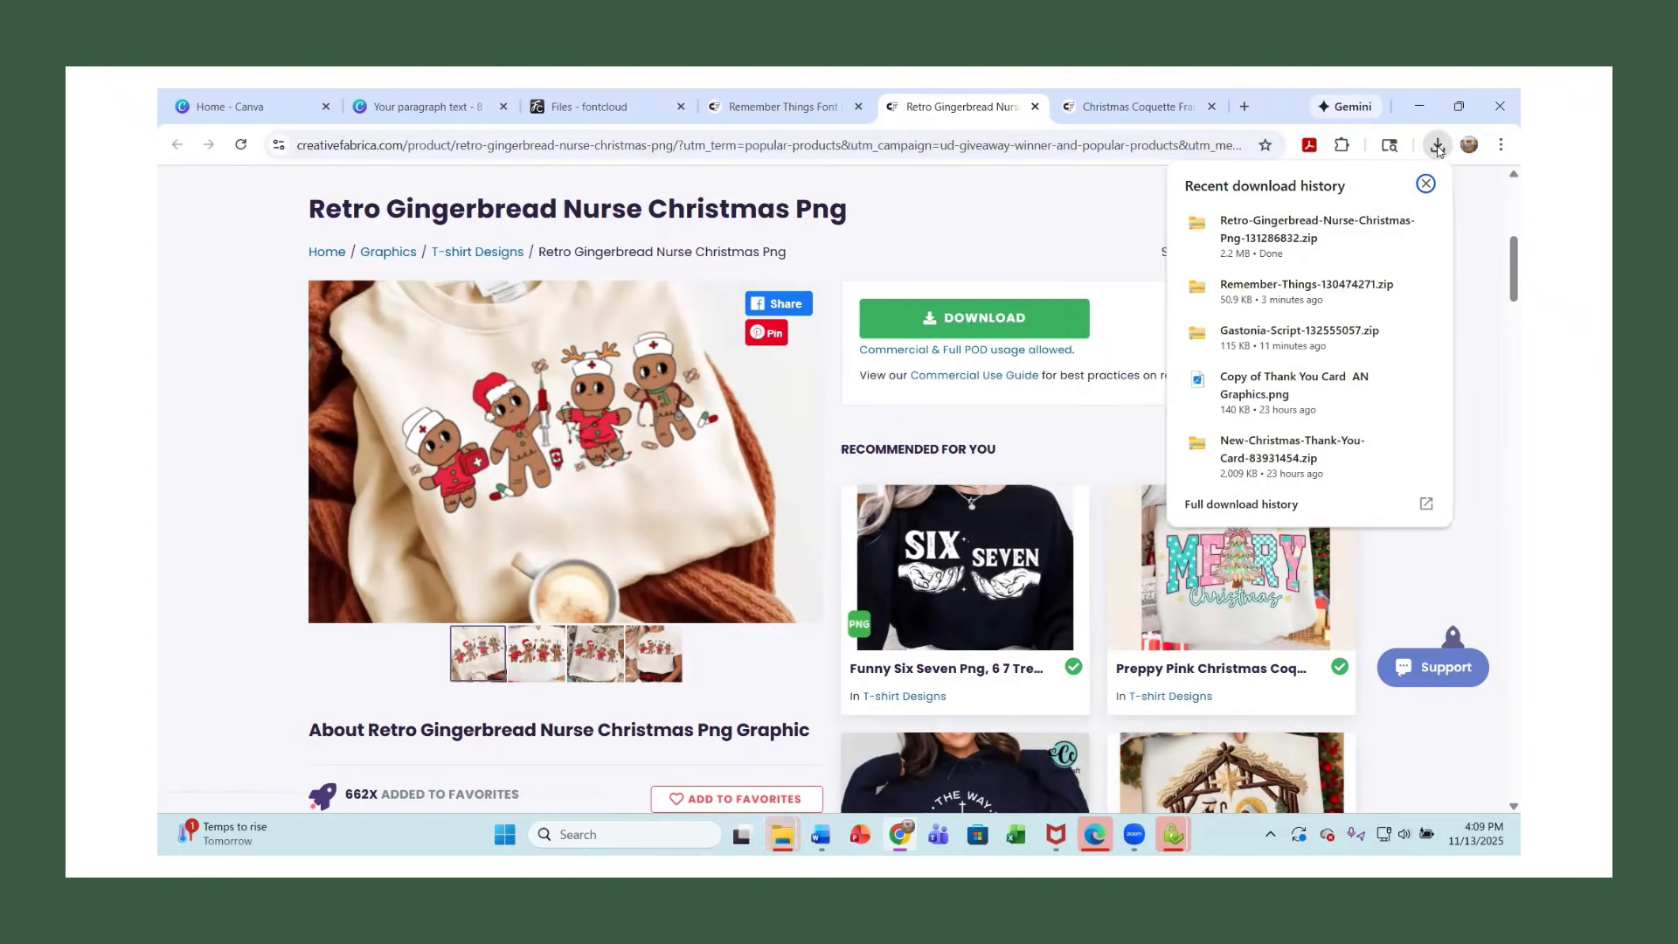
pyautogui.click(1292, 234)
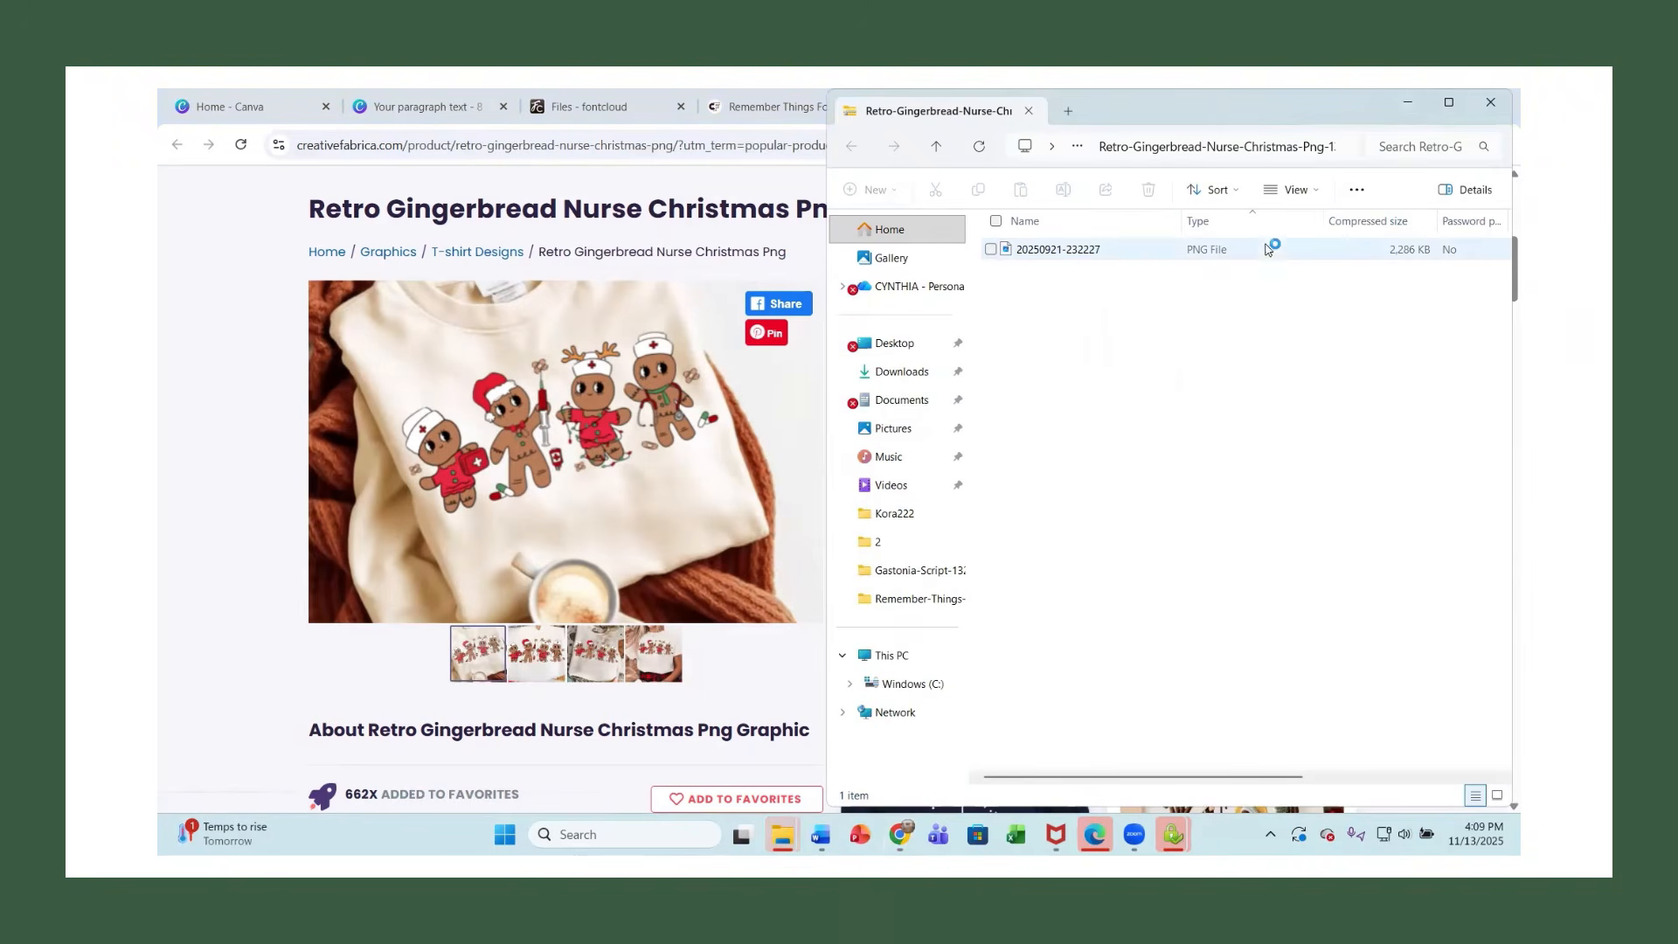
# Open the zip's gingerbread nurse image, save it to Downloads as 20250921-232227.png, and close the image and zip windows.
pyautogui.click(1123, 256)
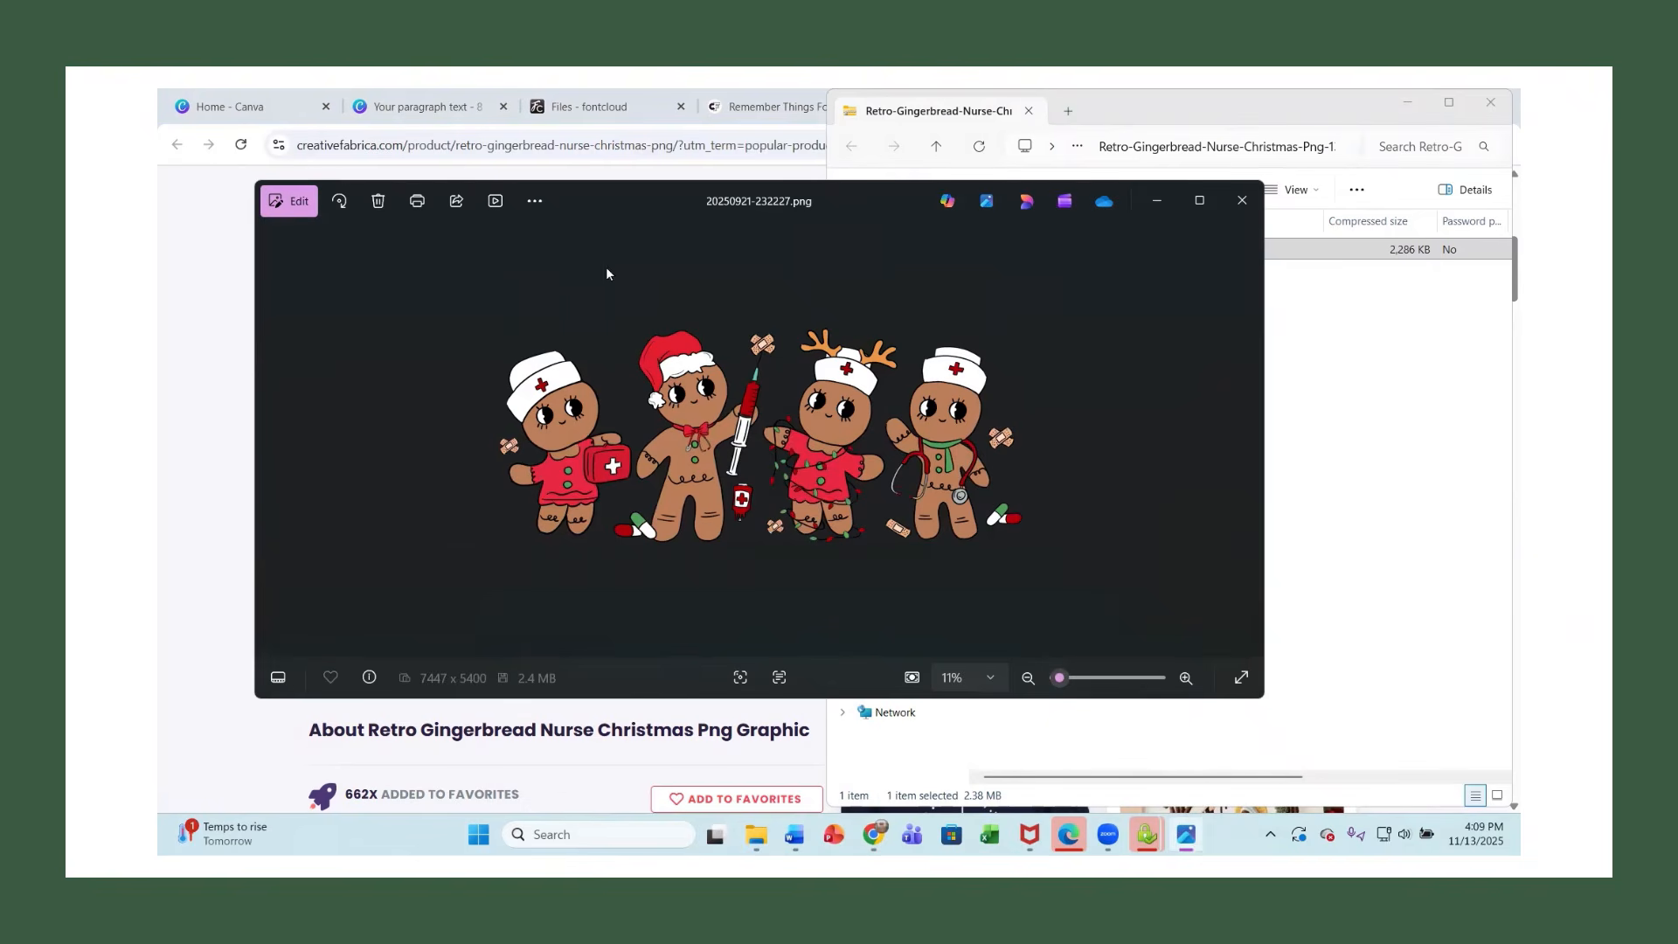
pyautogui.click(535, 201)
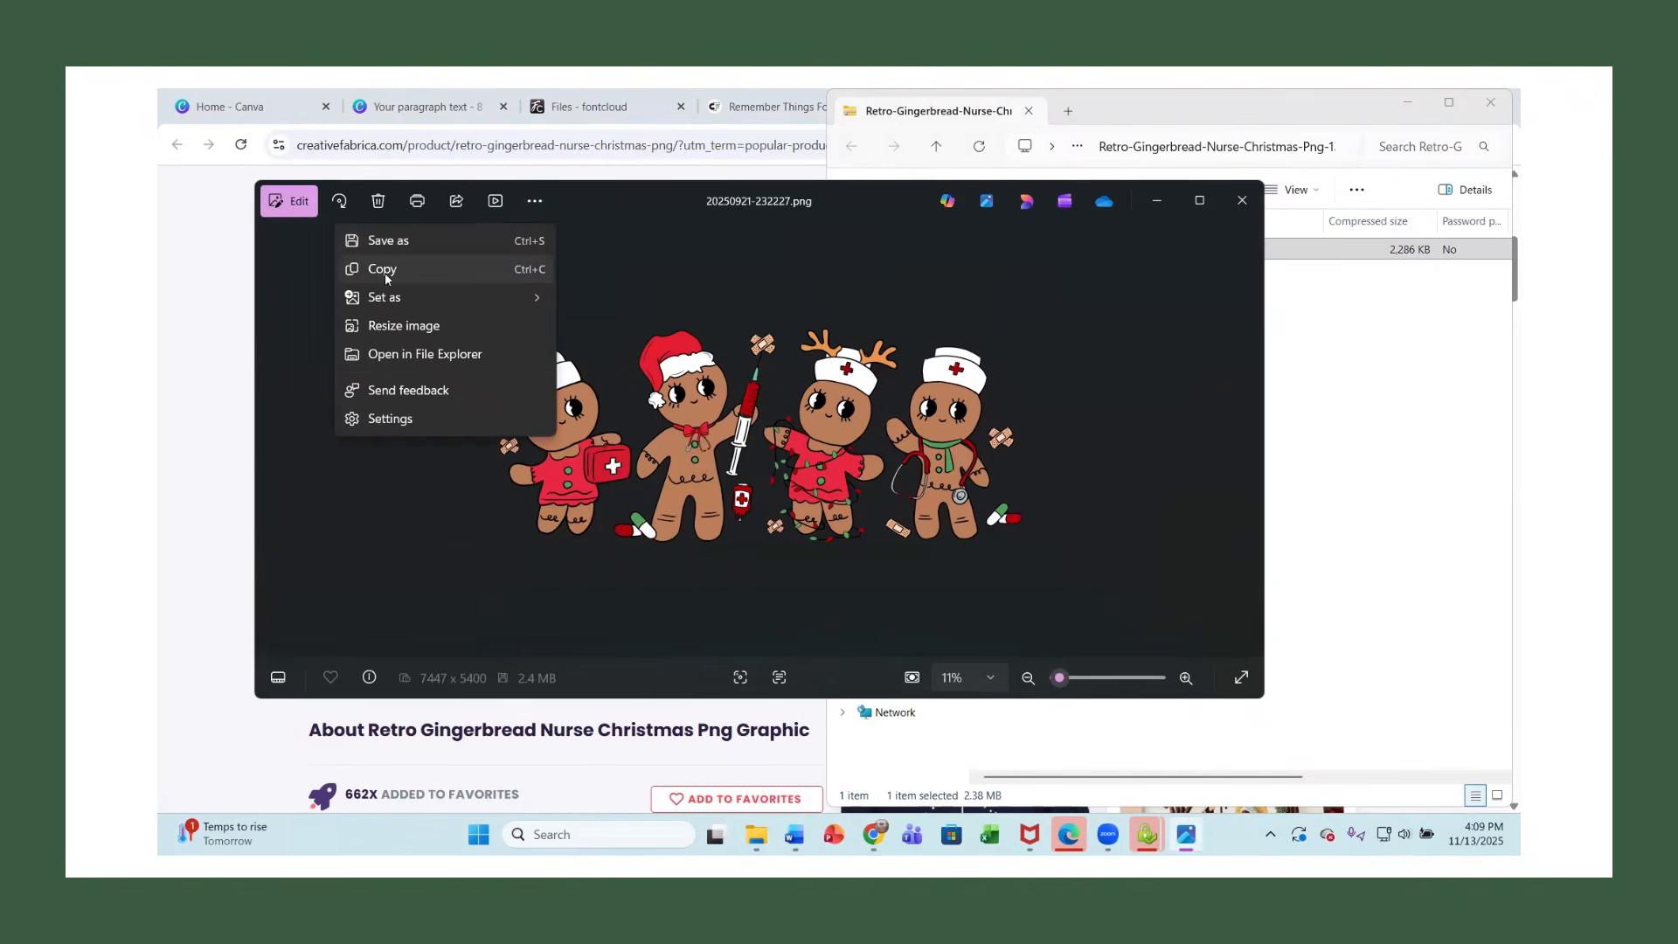
pyautogui.click(415, 271)
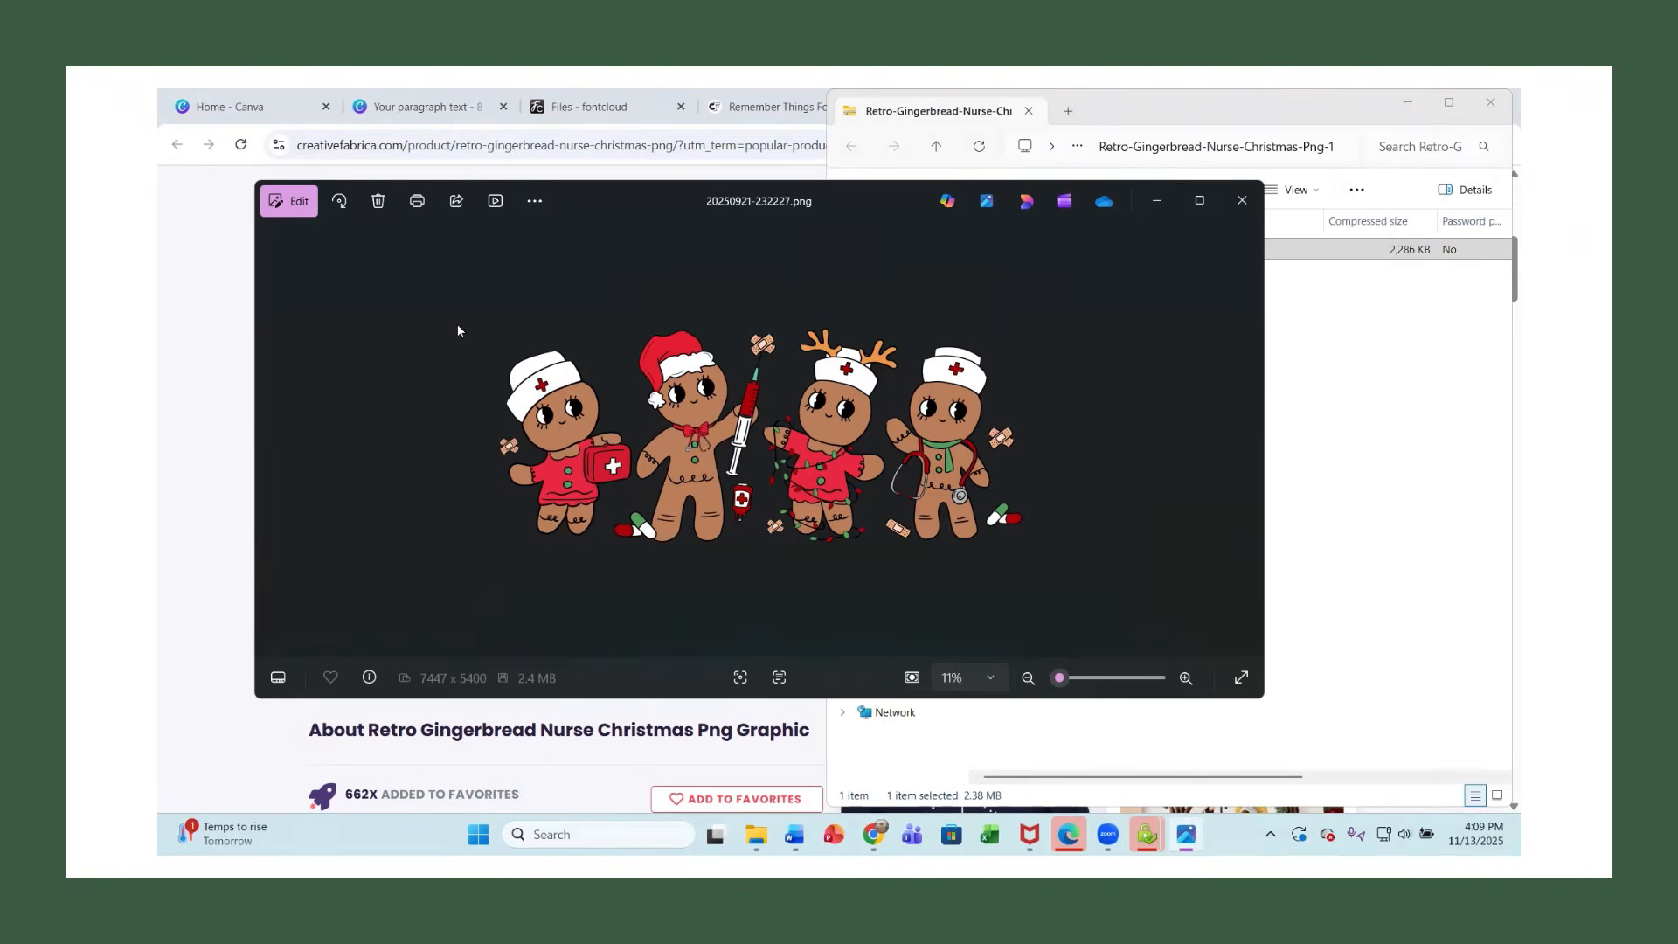
pyautogui.click(787, 569)
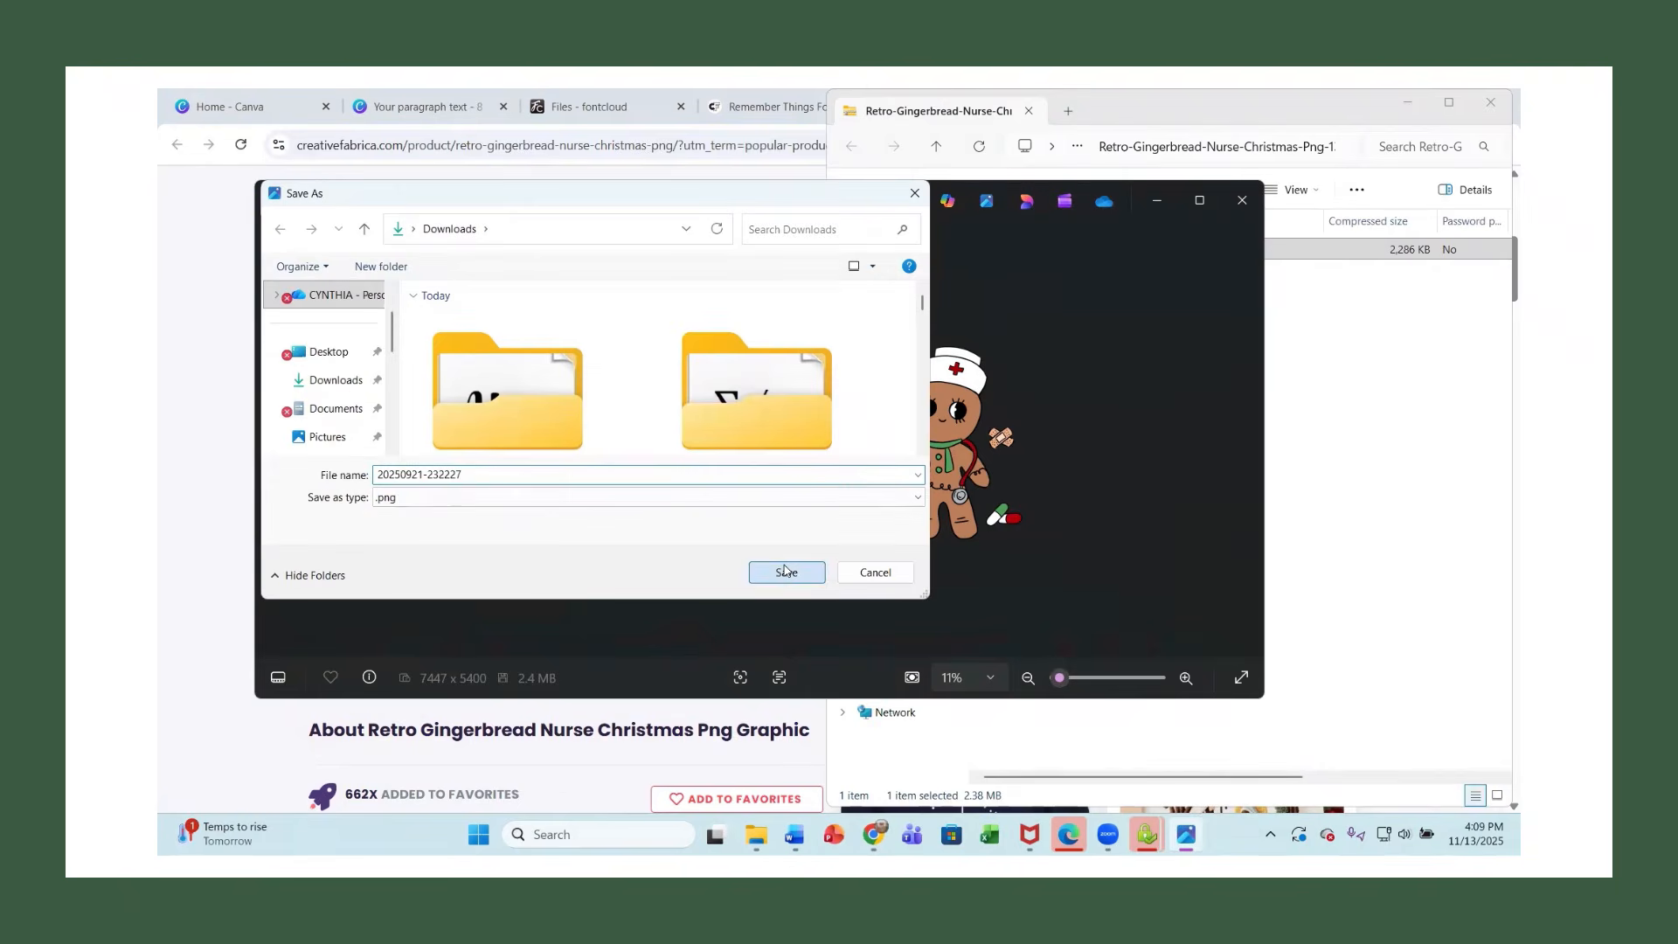
pyautogui.click(1243, 202)
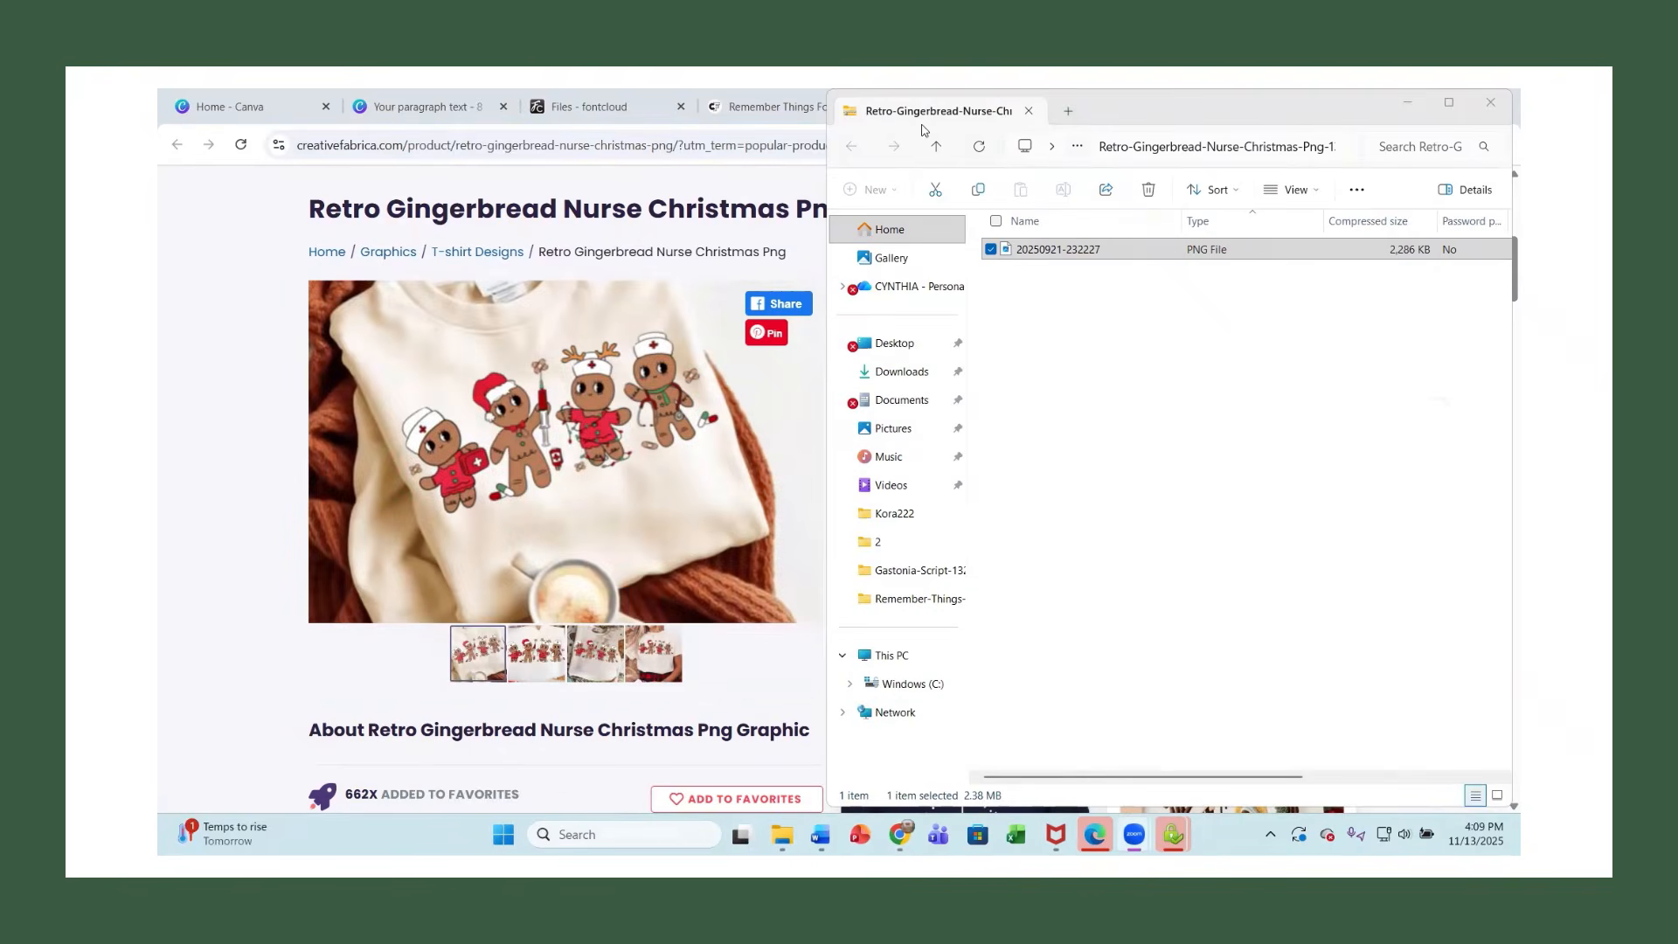
pyautogui.click(1028, 113)
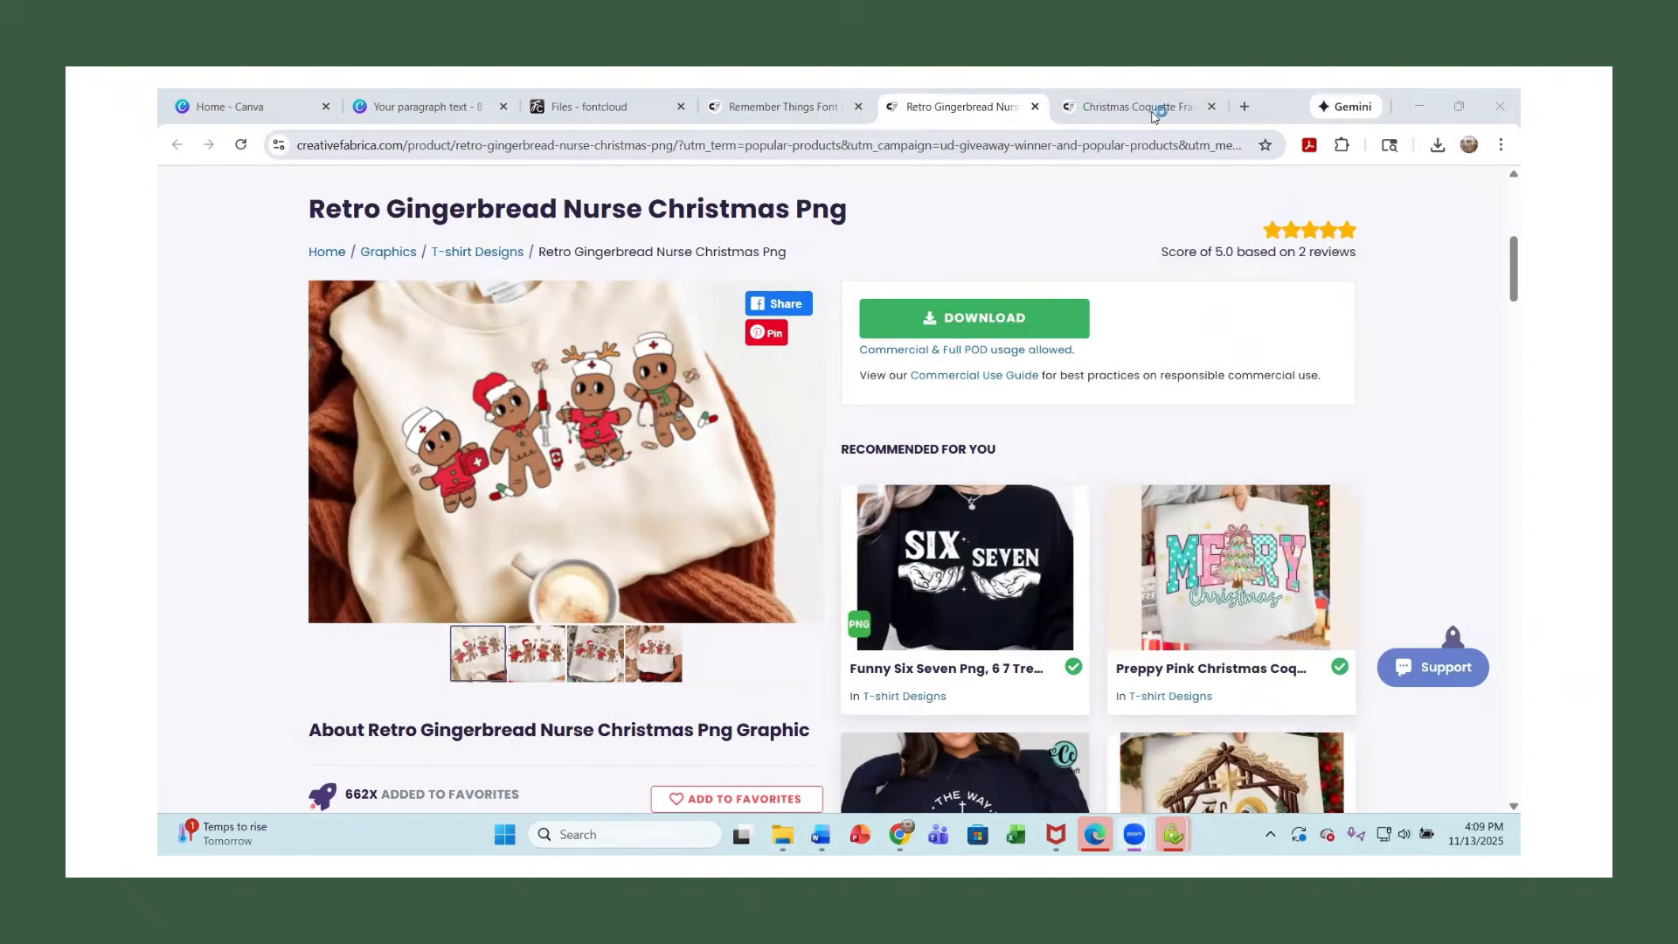
# Download the Christmas Coquette Frame Clipart Bundle from its Creative Fabrica page and return to the Canva design.
pyautogui.click(1154, 114)
pyautogui.scroll(-4, 861, 537)
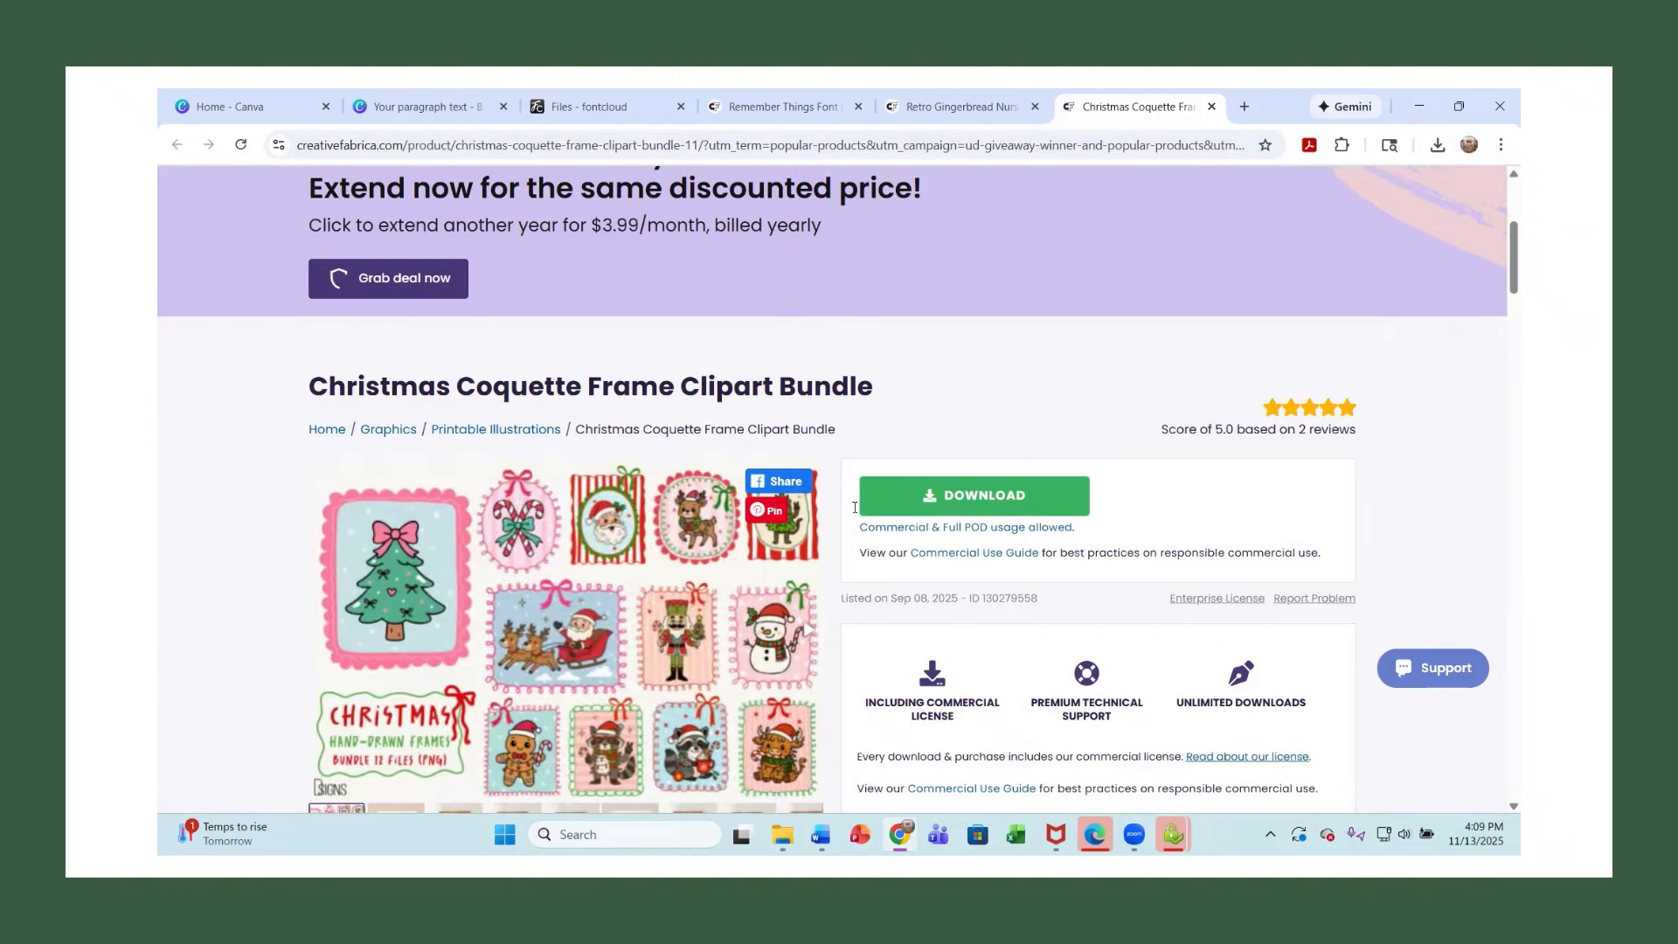
pyautogui.scroll(-1, 855, 508)
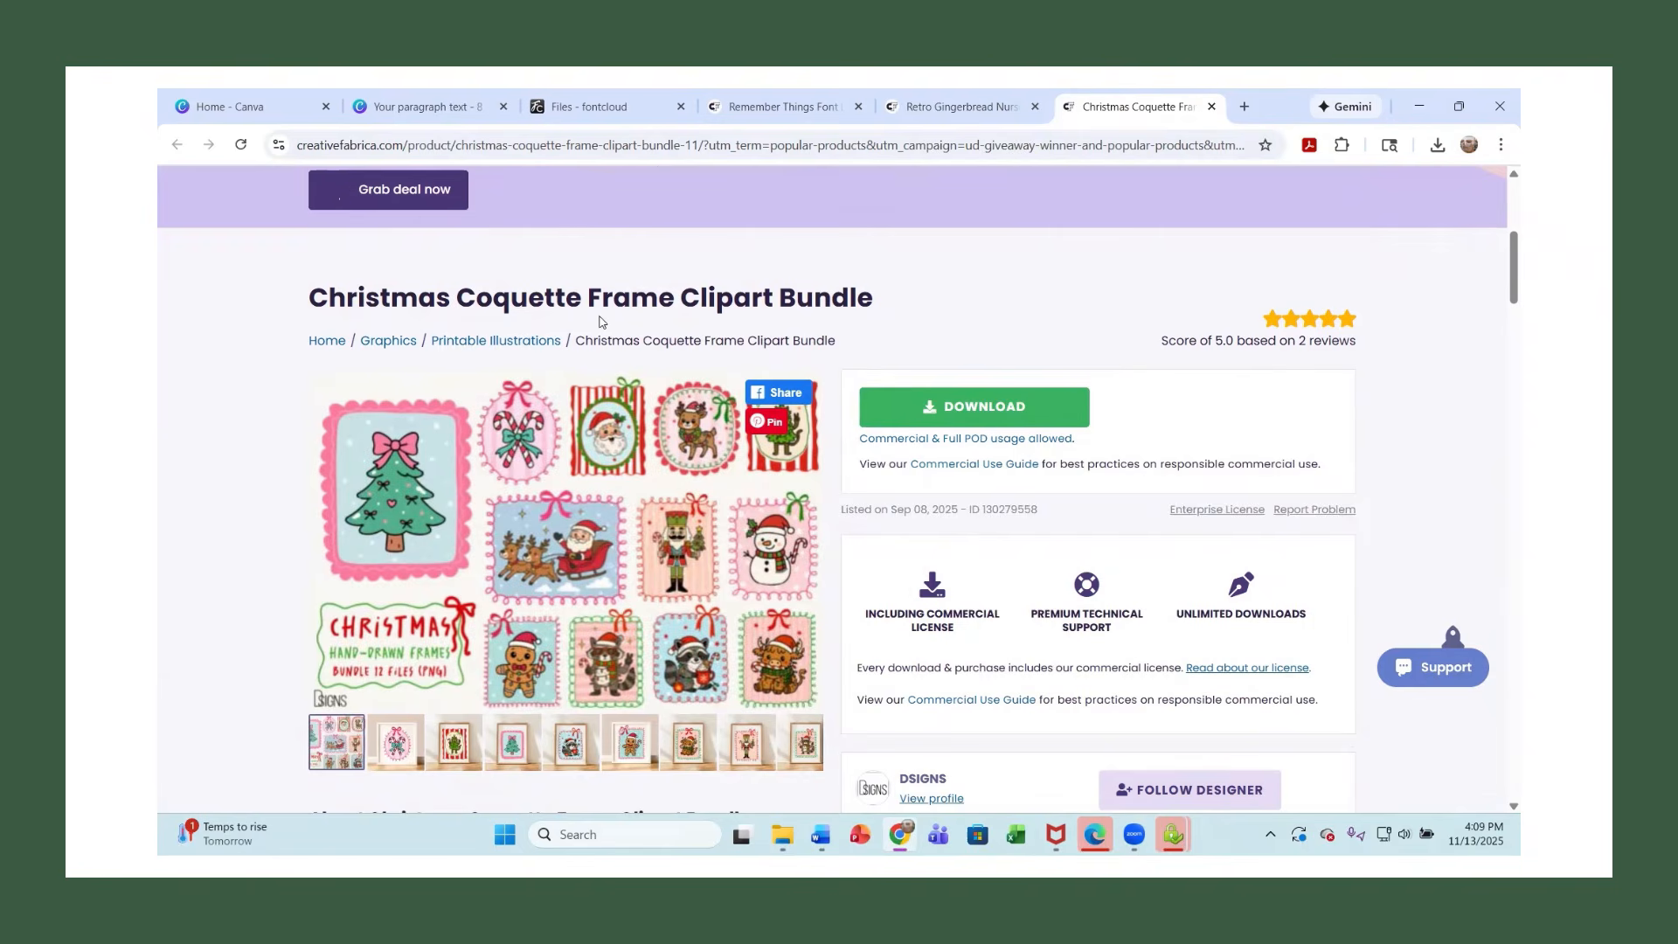
pyautogui.scroll(-1, 643, 322)
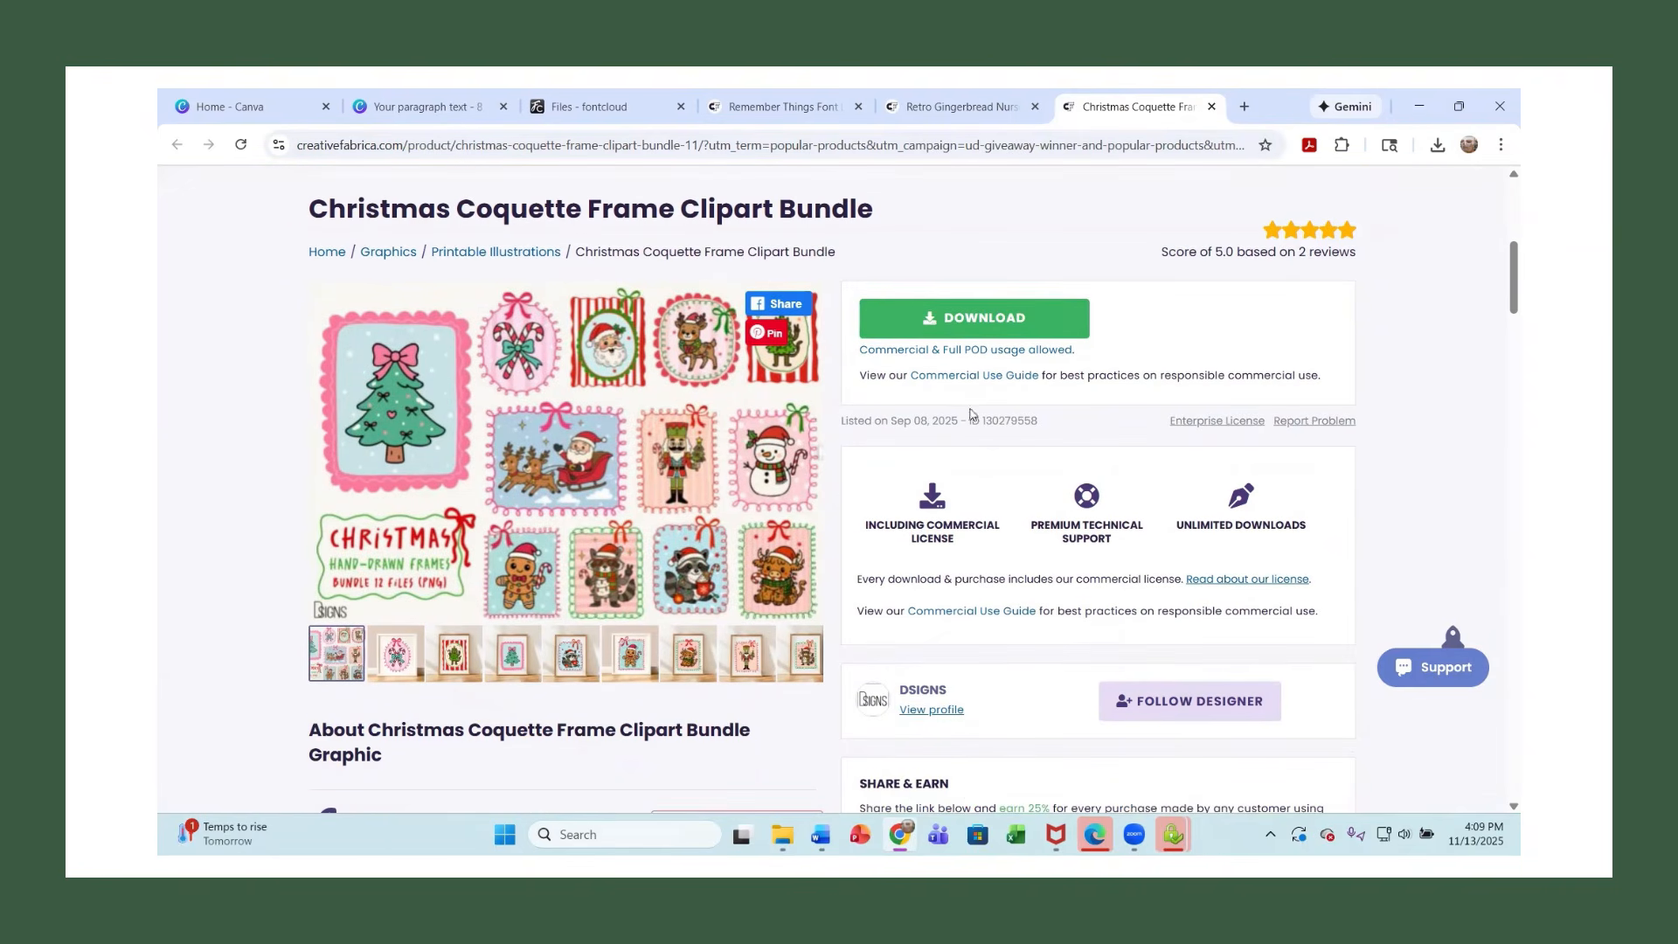
pyautogui.click(1010, 319)
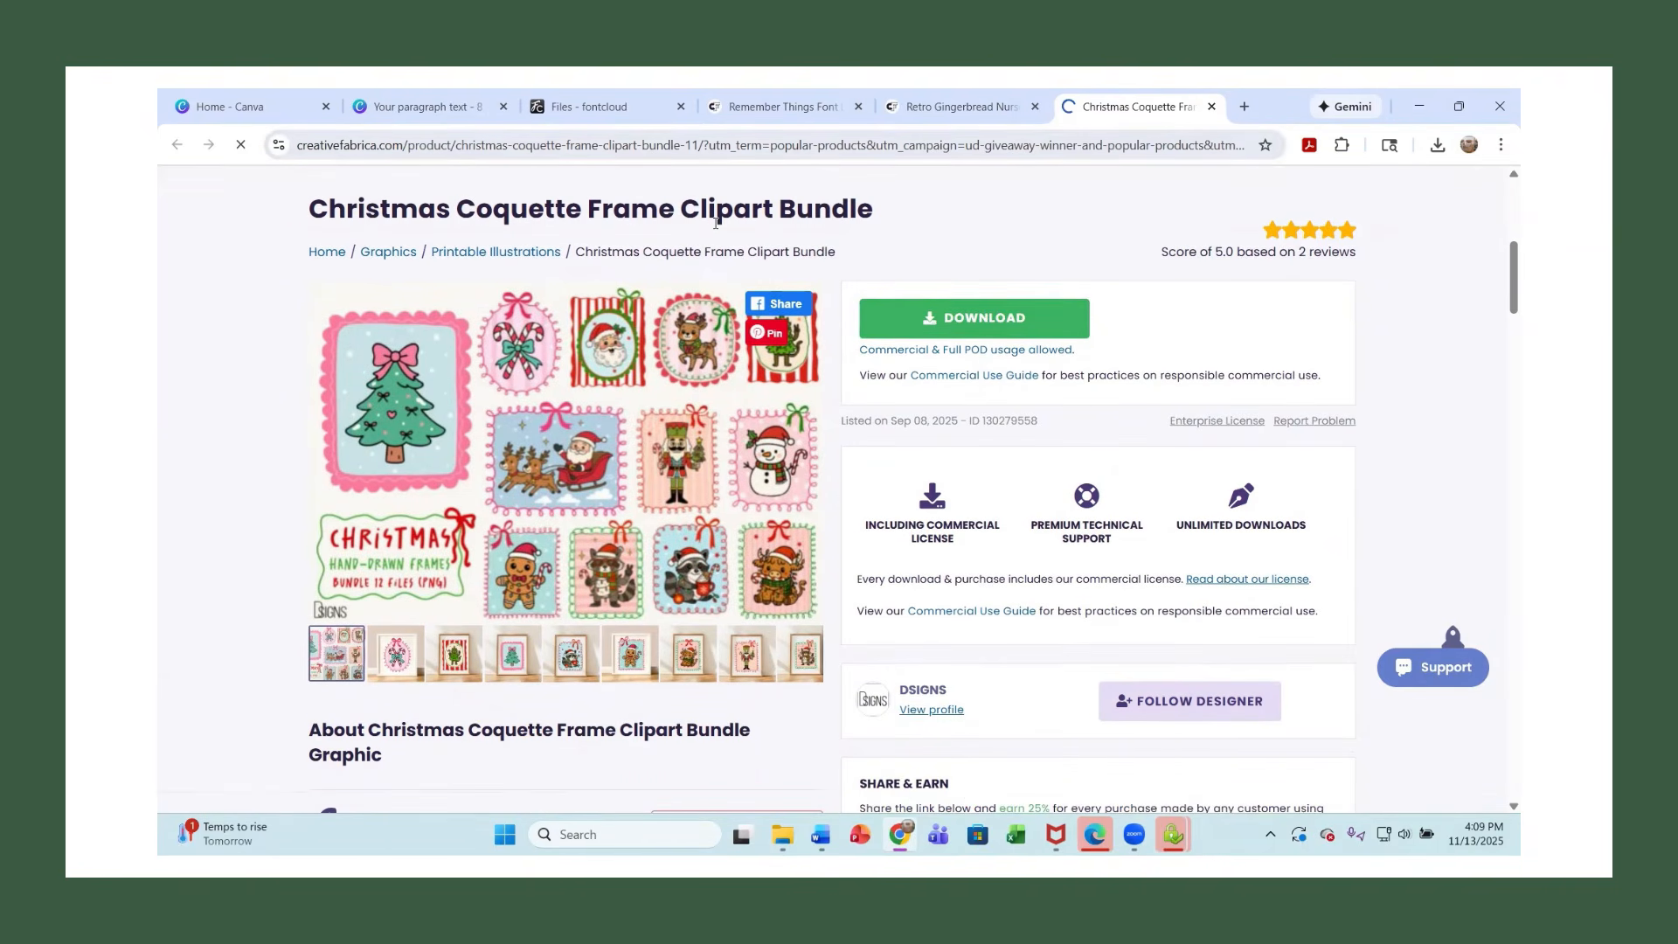
pyautogui.click(428, 107)
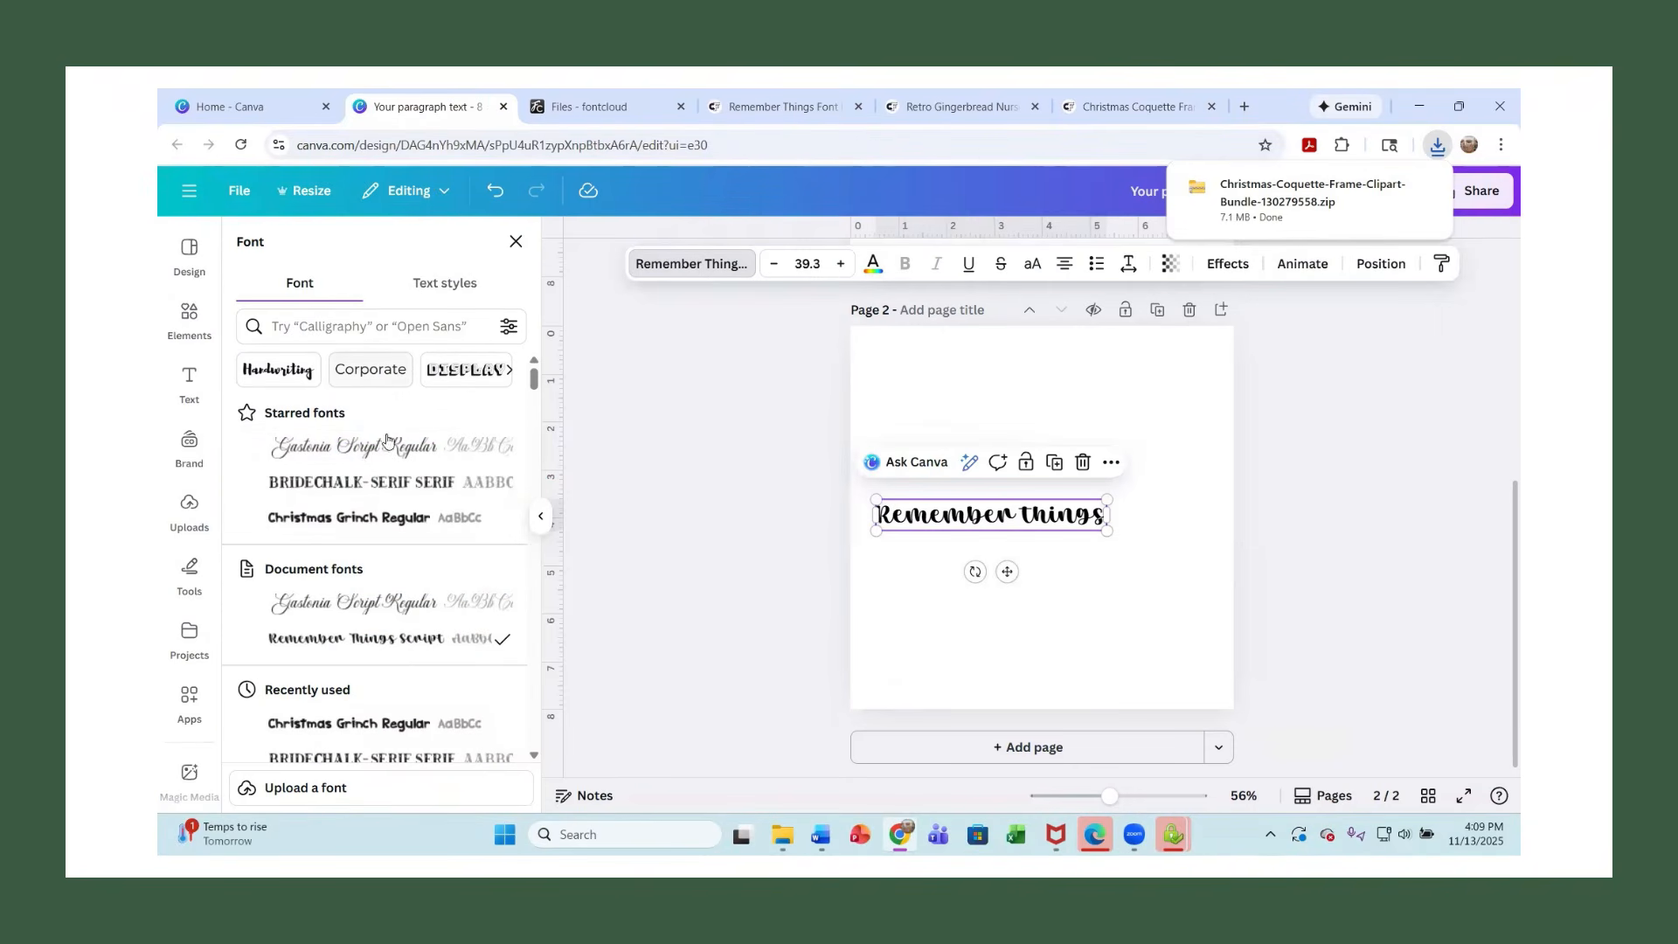
# Upload the gingerbread nurse image from the Downloads folder and add it to page 2.
pyautogui.click(188, 507)
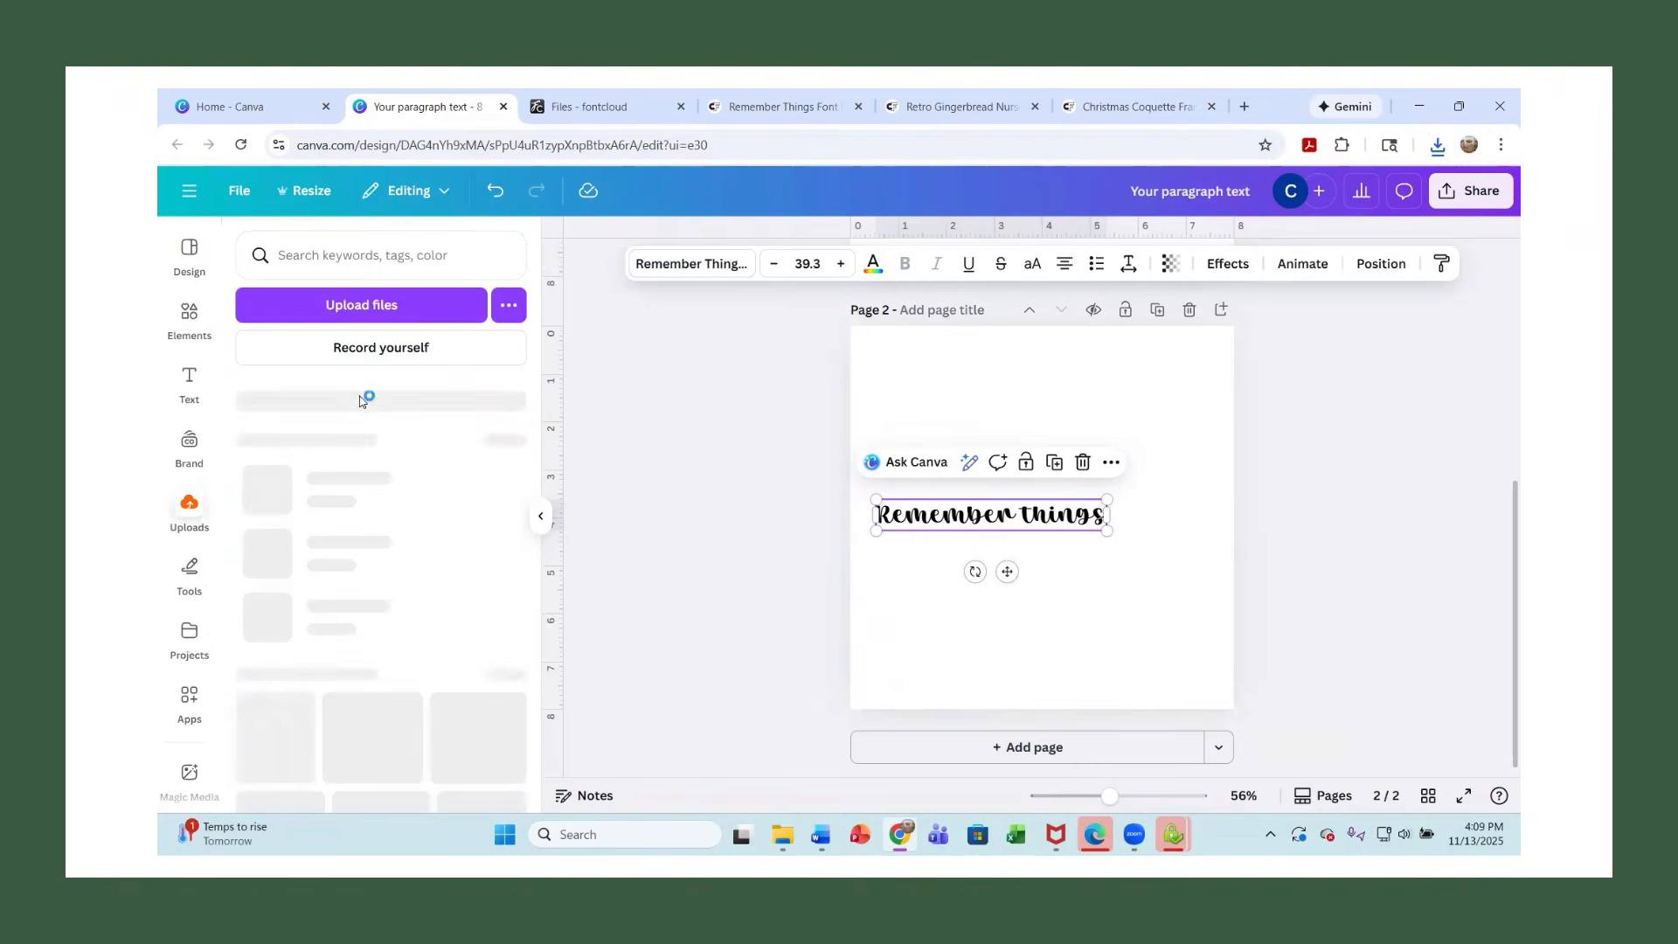
pyautogui.click(398, 308)
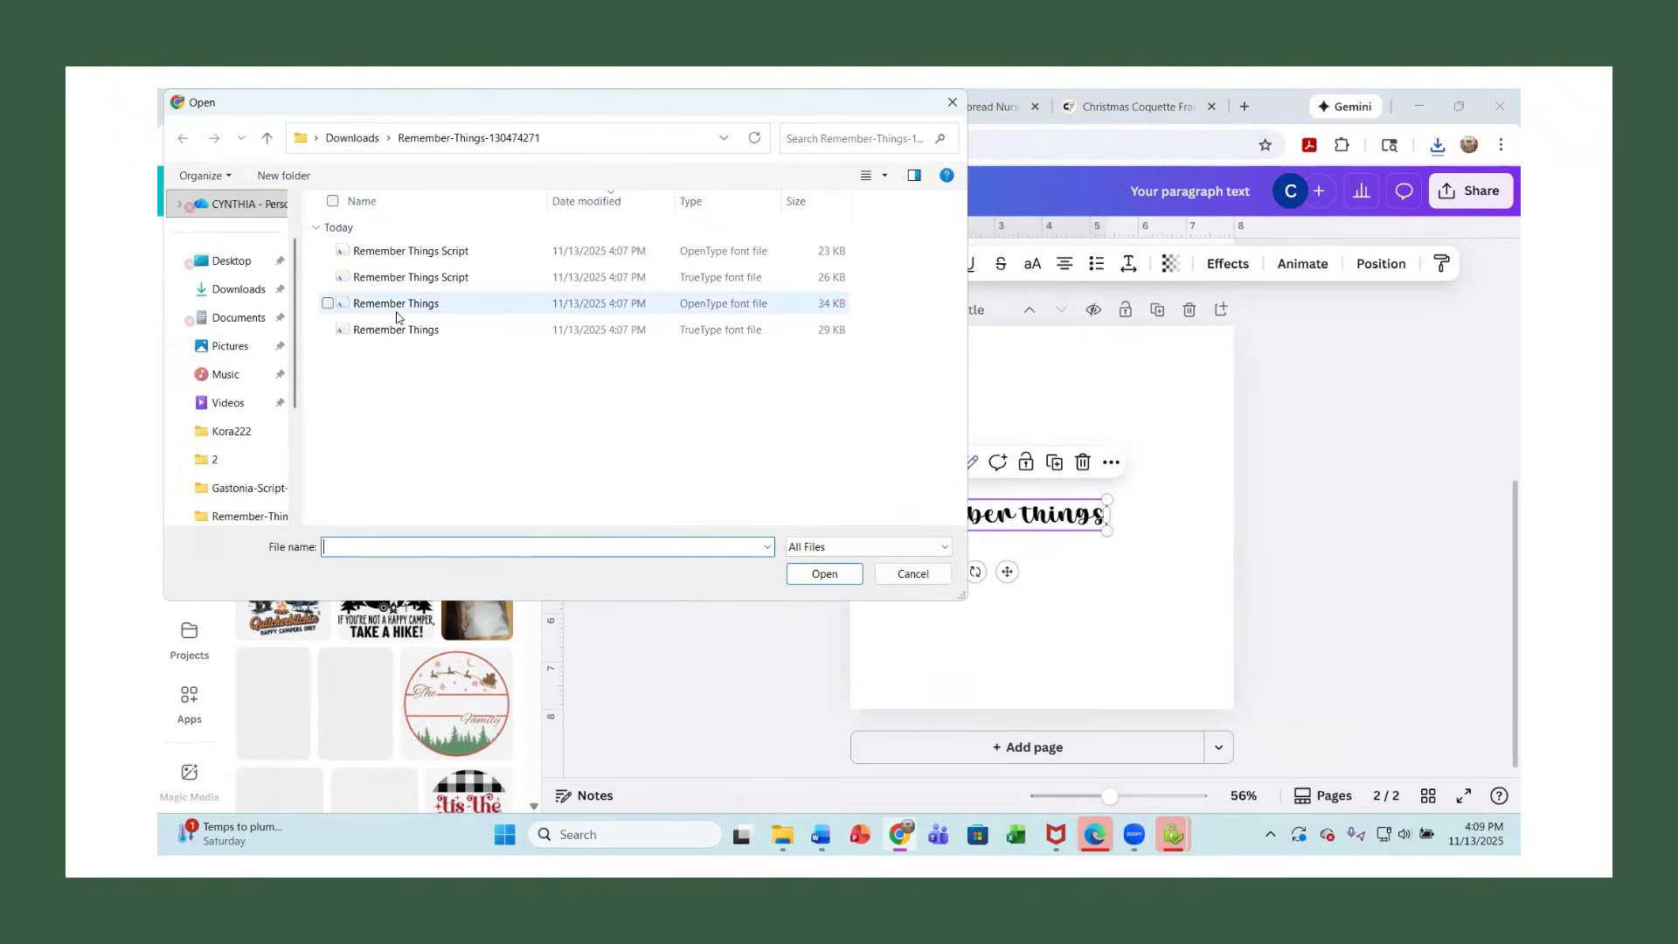
pyautogui.click(236, 291)
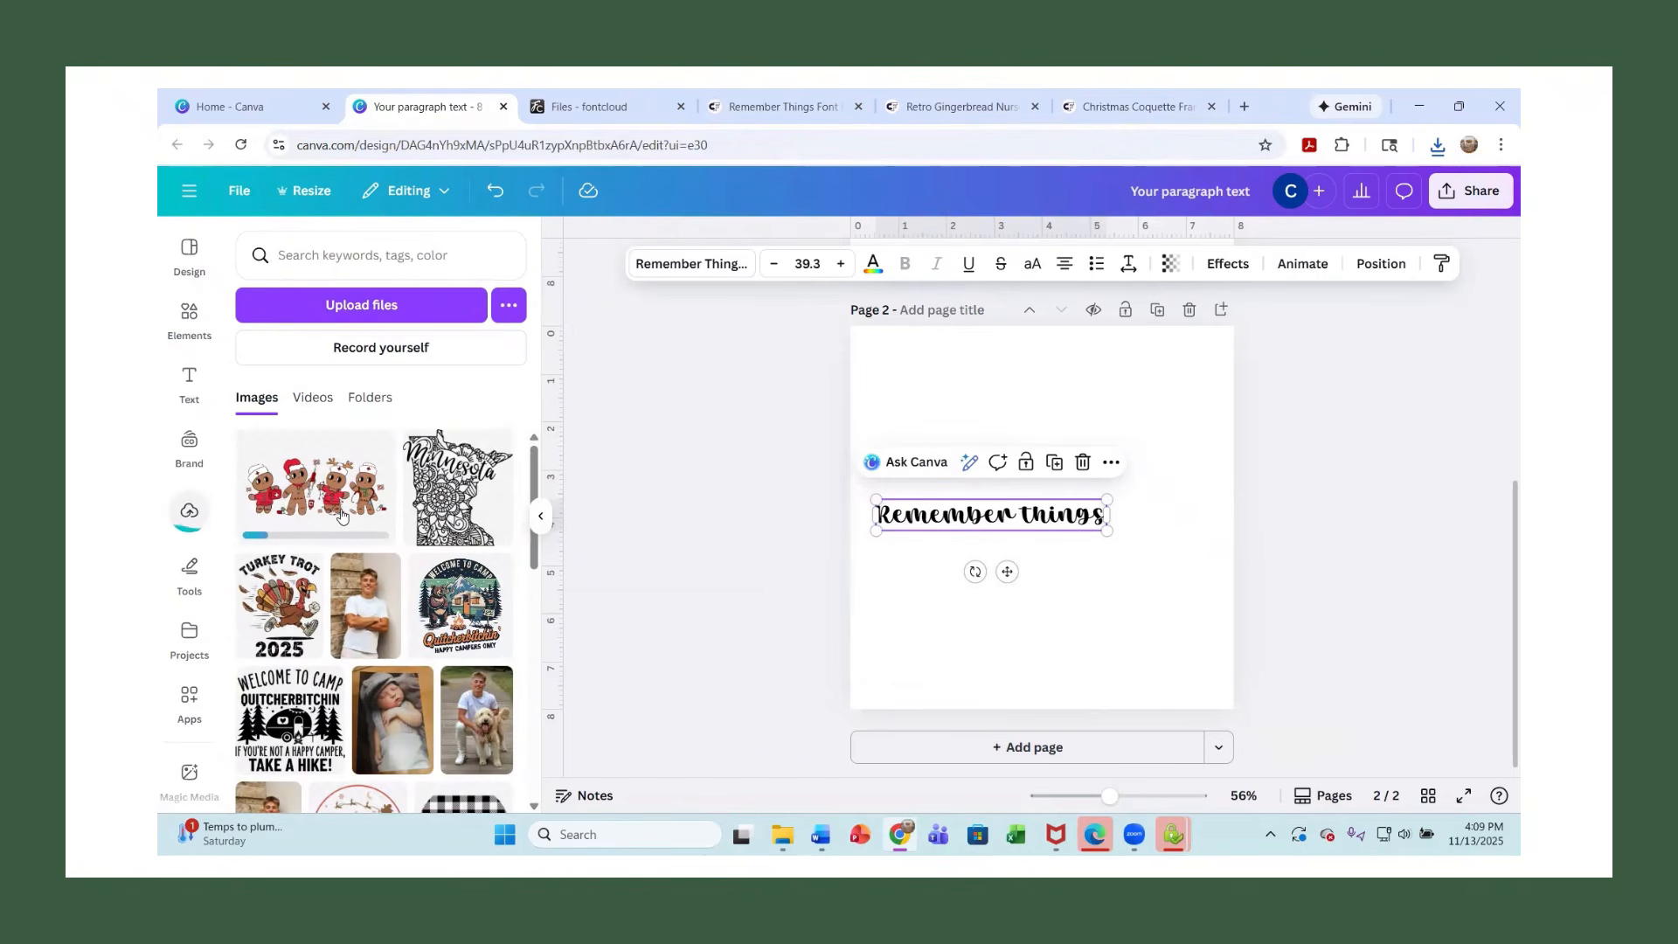
pyautogui.click(342, 516)
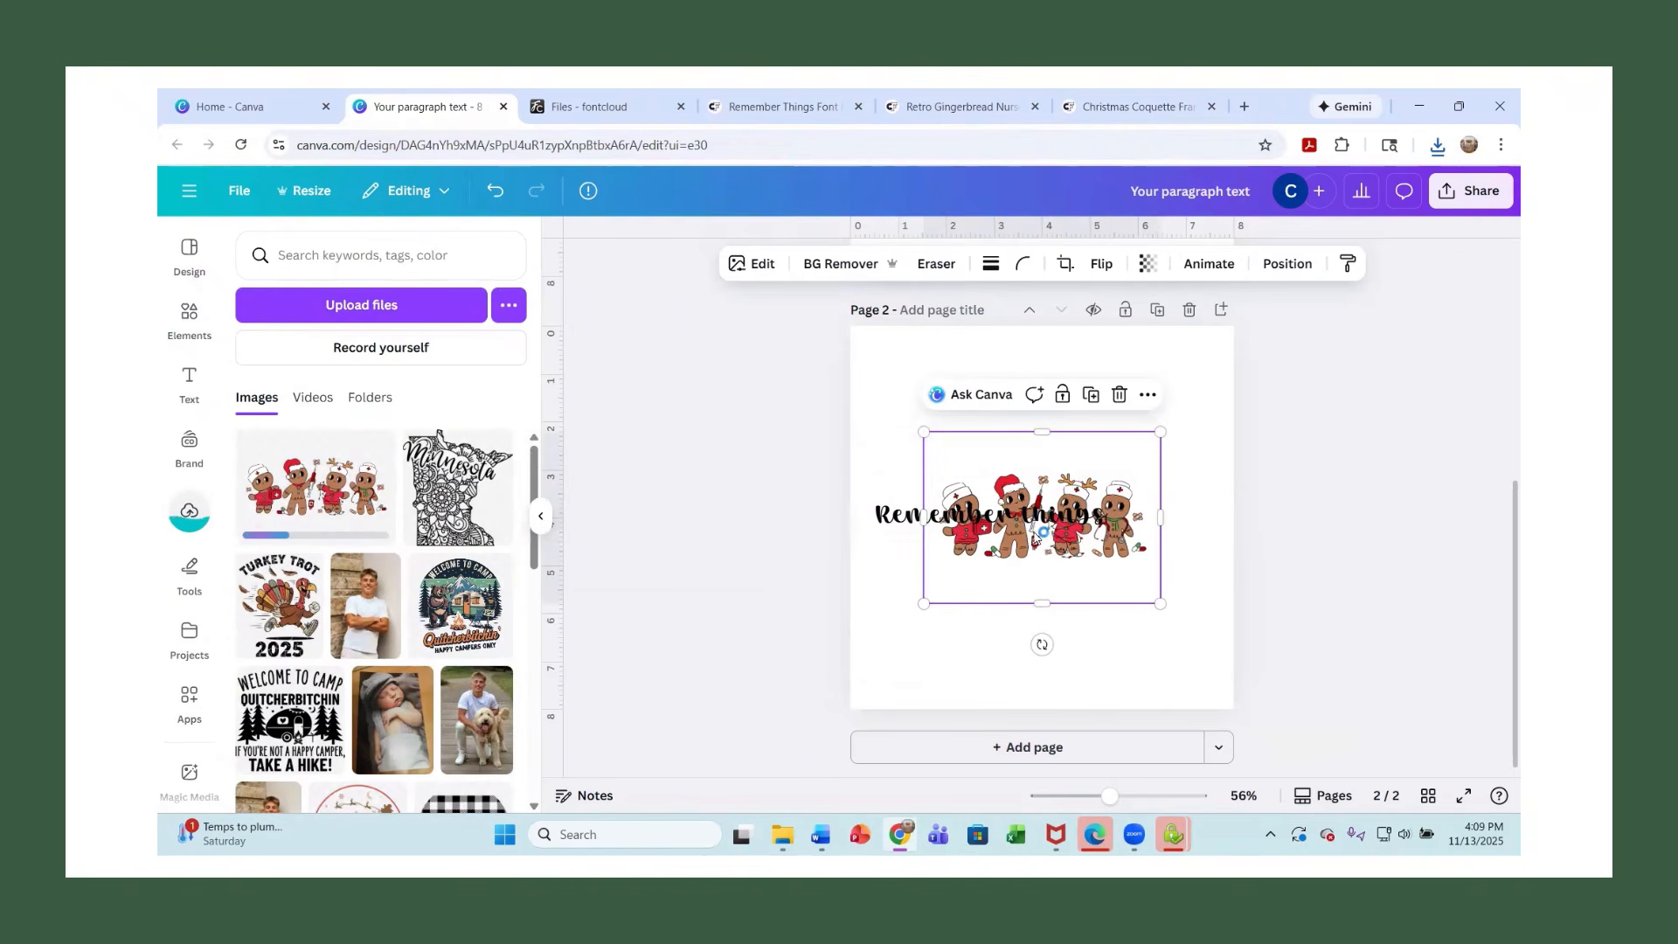
# Move the Remember things text below the gingerbread image, and enlarge the image to just beyond the page width, centred in the upper part of page 2.
pyautogui.moveTo(1023, 523); pyautogui.dragTo(1023, 437)
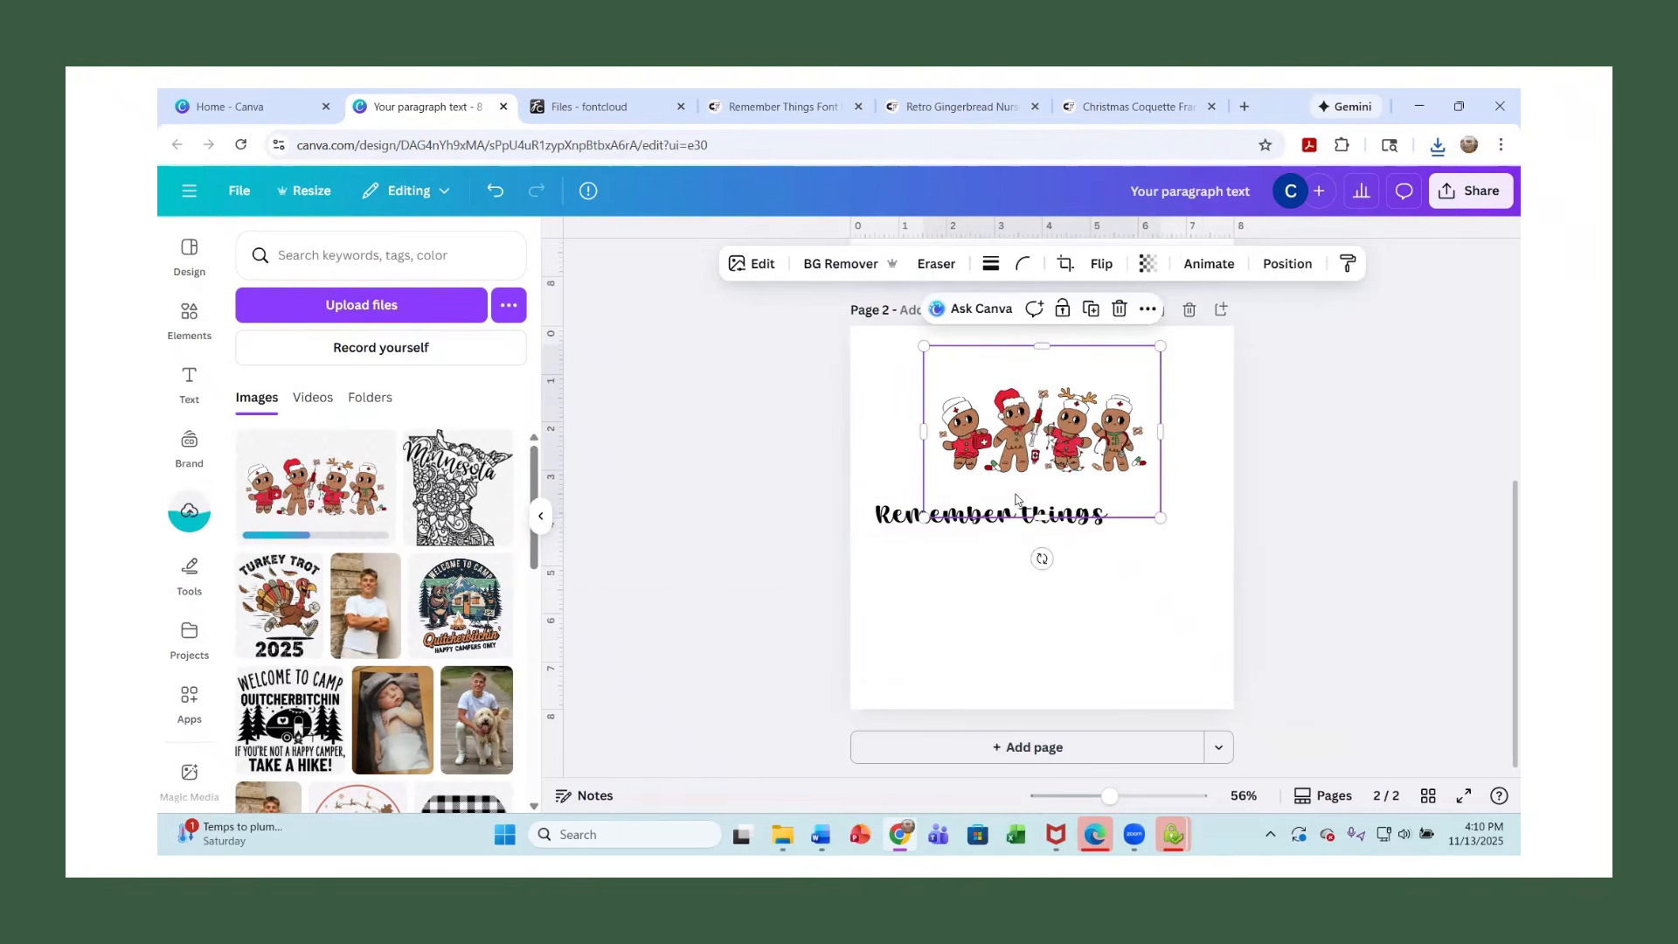
pyautogui.click(918, 531)
pyautogui.moveTo(918, 531); pyautogui.dragTo(976, 616)
pyautogui.moveTo(1035, 440); pyautogui.dragTo(1036, 510)
pyautogui.moveTo(924, 417); pyautogui.dragTo(838, 355)
pyautogui.moveTo(1161, 588); pyautogui.dragTo(1235, 661)
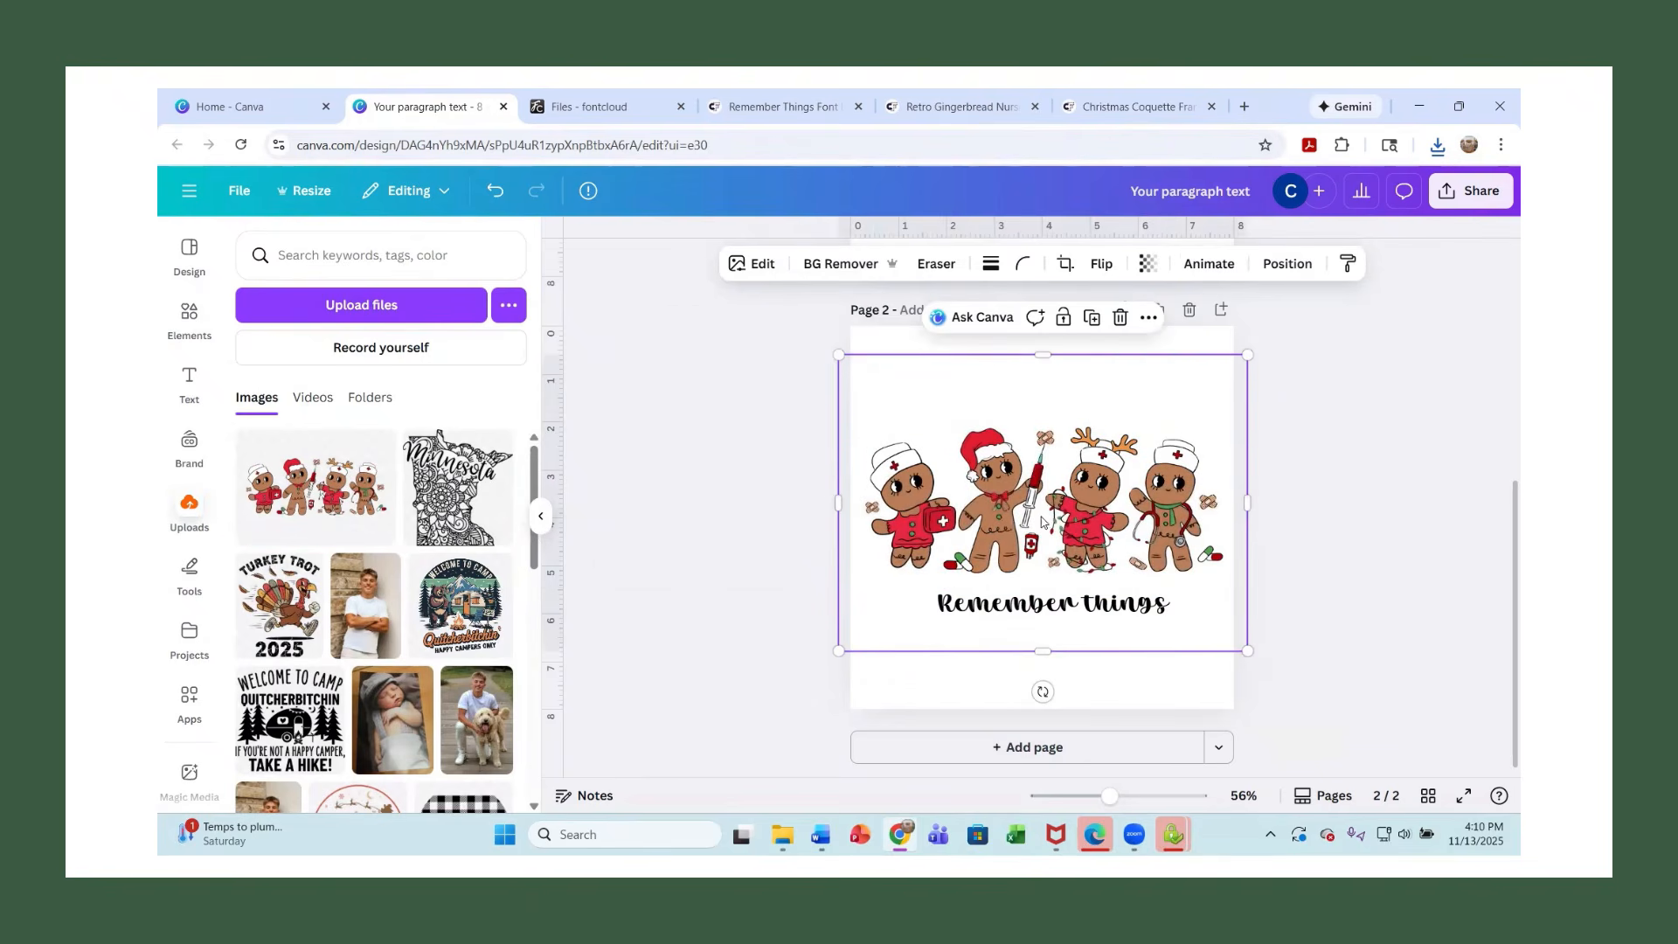
pyautogui.moveTo(1005, 491); pyautogui.dragTo(1006, 442)
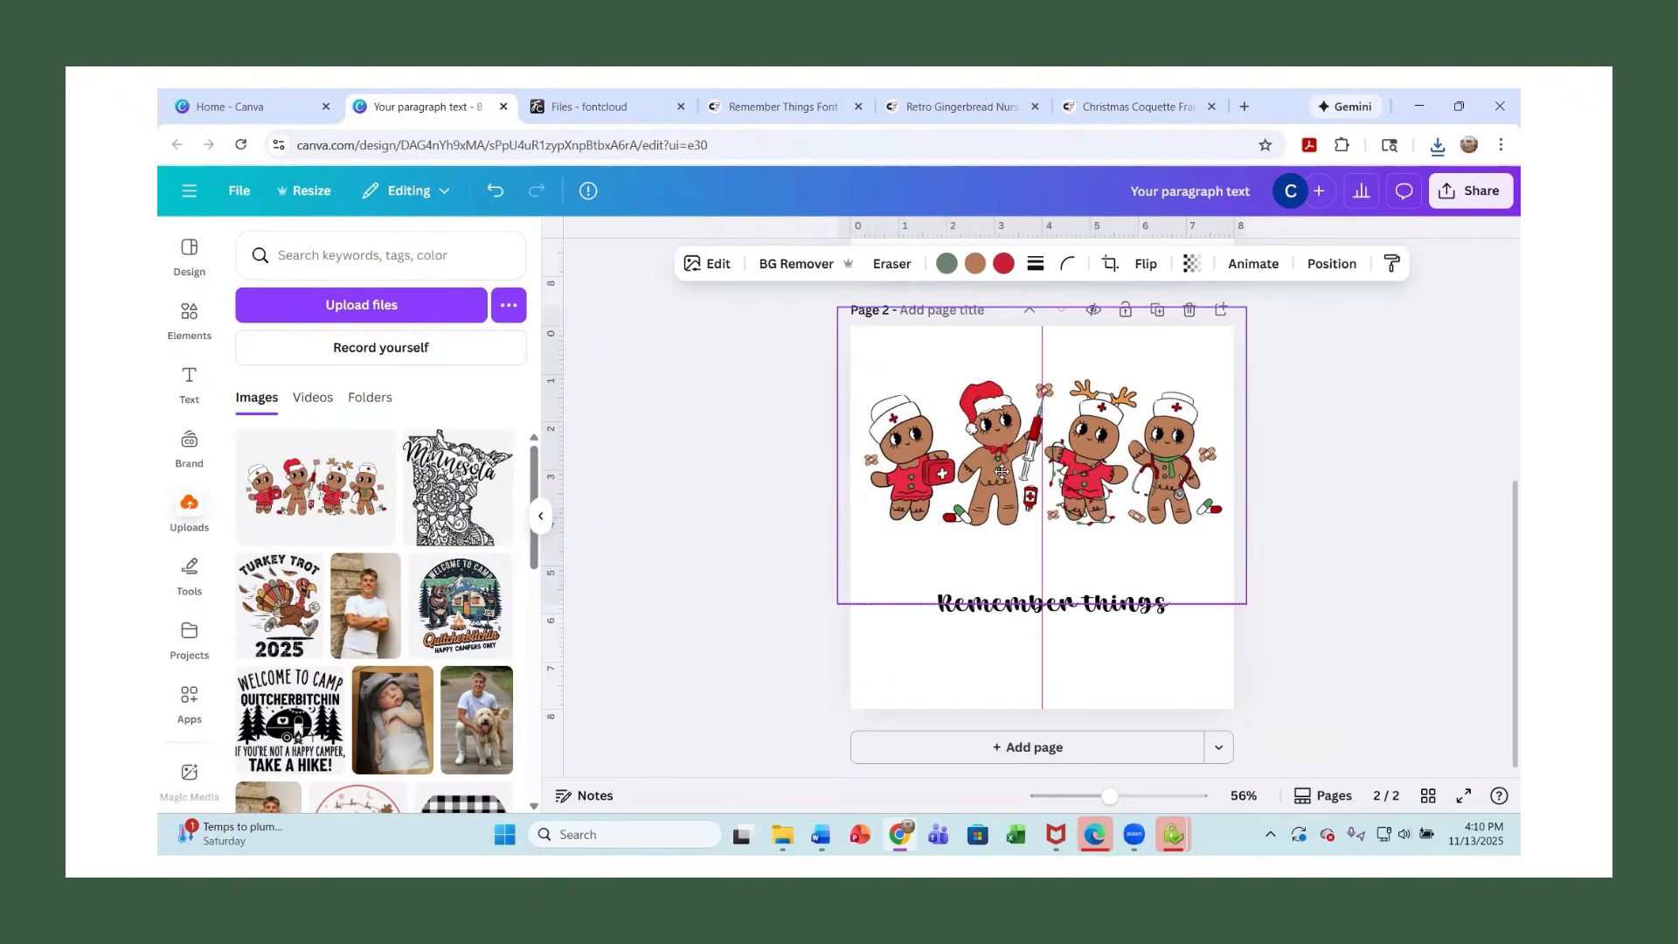
# Try the gingerbread image's red and its brown as the colour of the Remember things text.
pyautogui.click(977, 616)
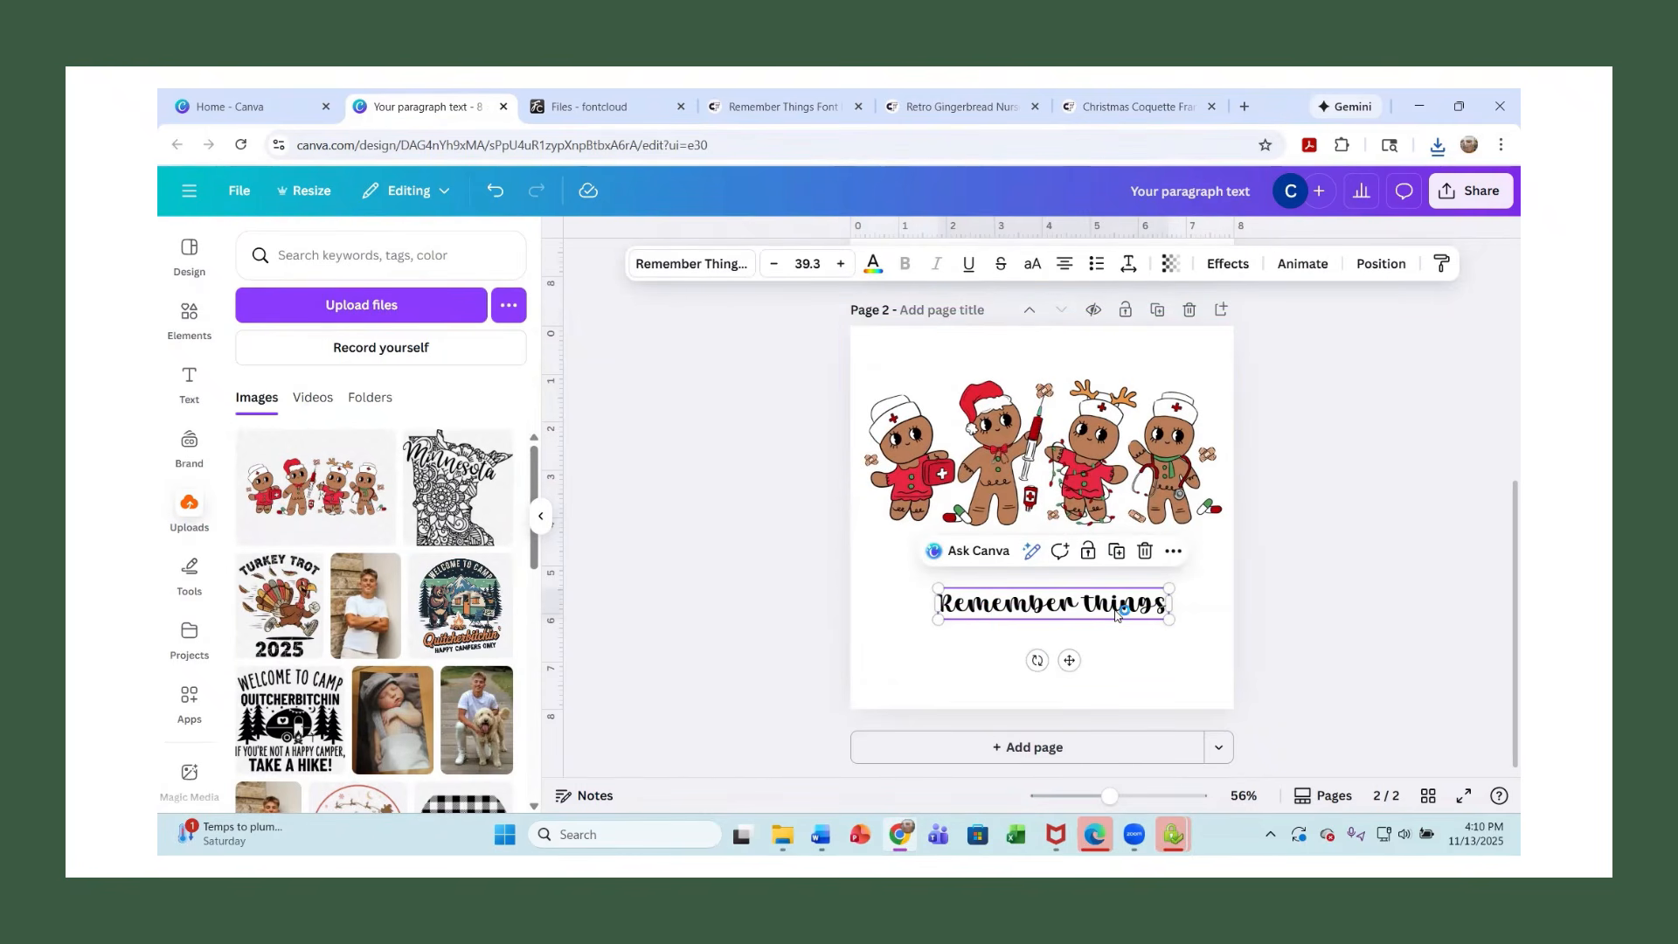
pyautogui.click(1031, 614)
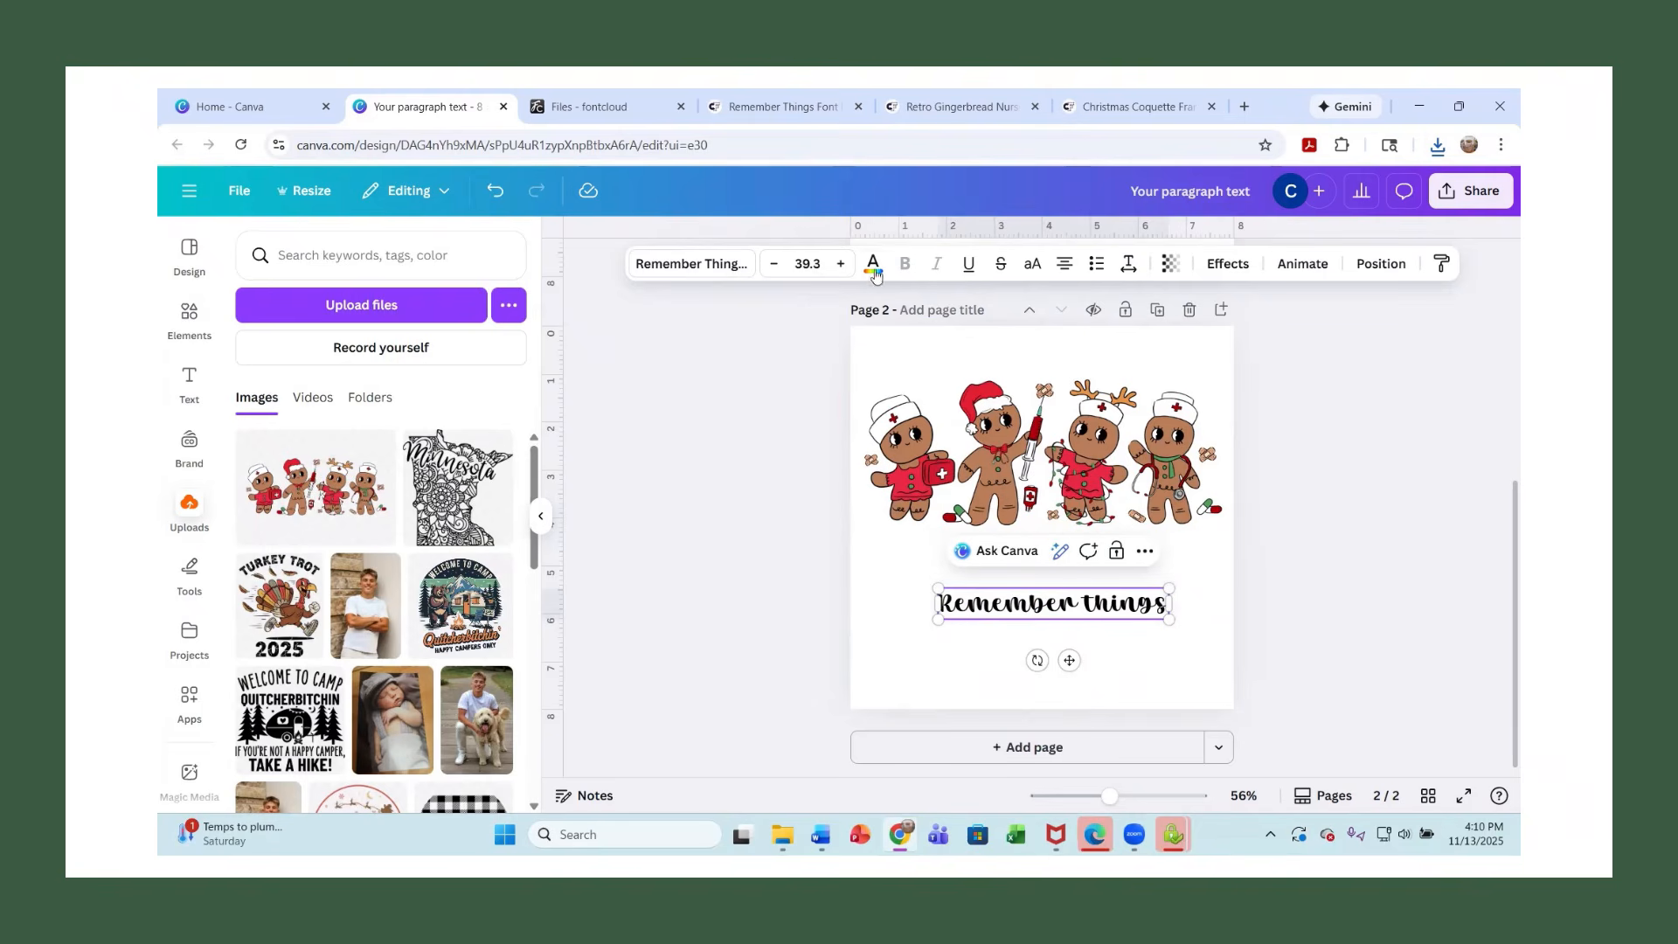
pyautogui.click(872, 266)
pyautogui.scroll(-1, 447, 526)
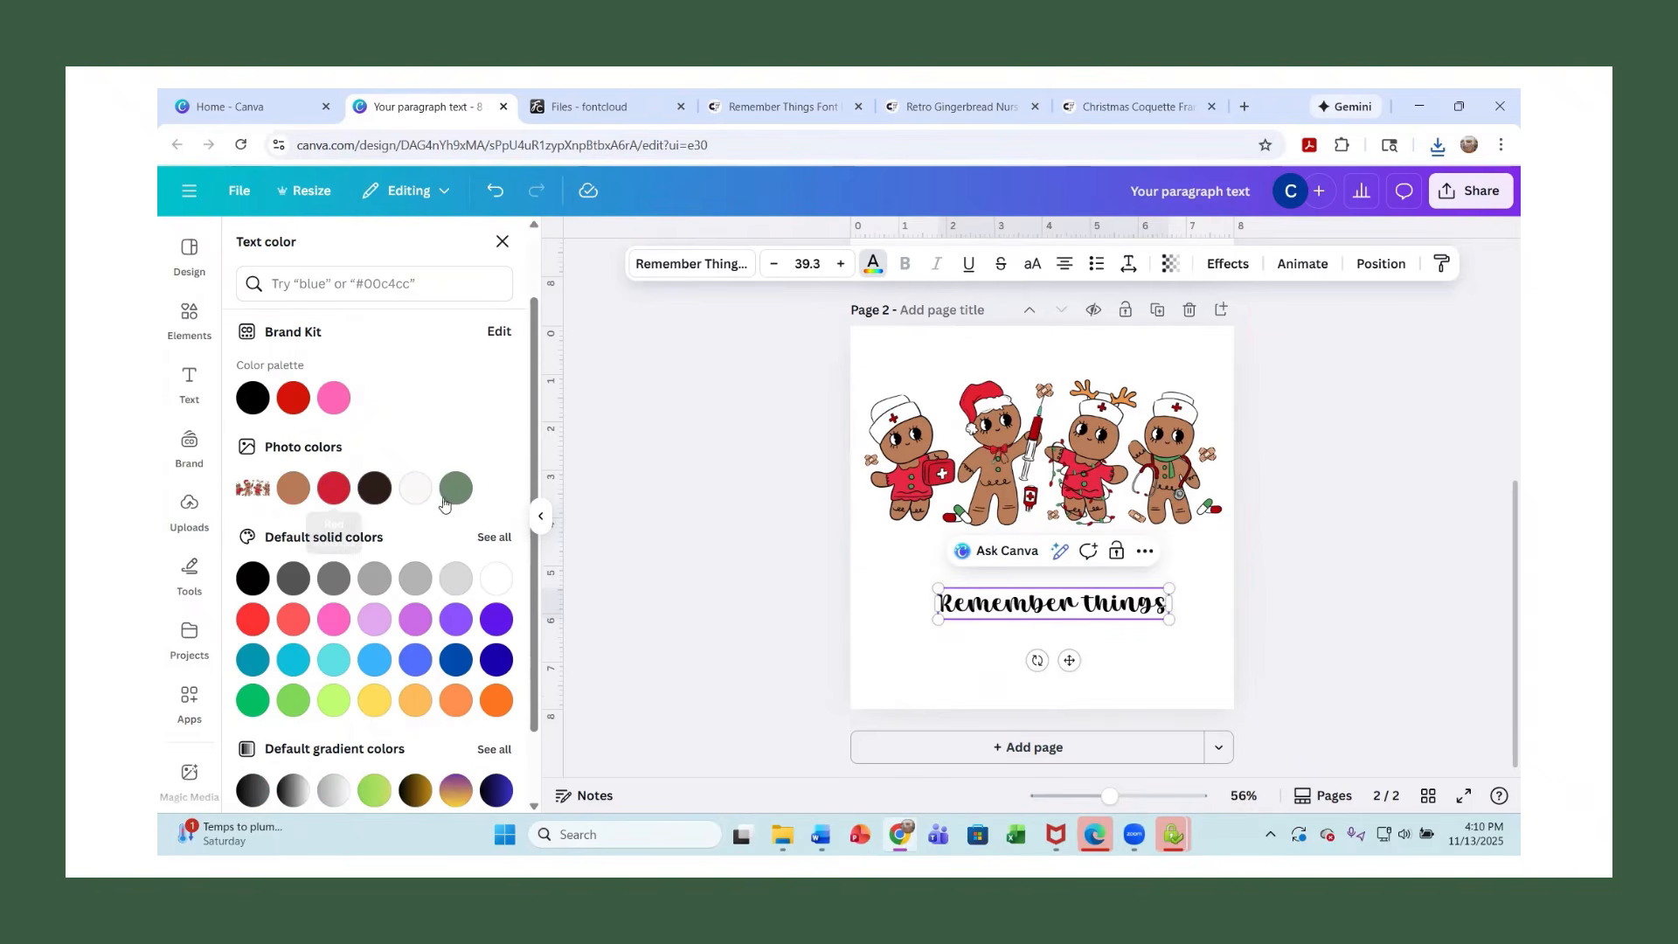
pyautogui.click(336, 490)
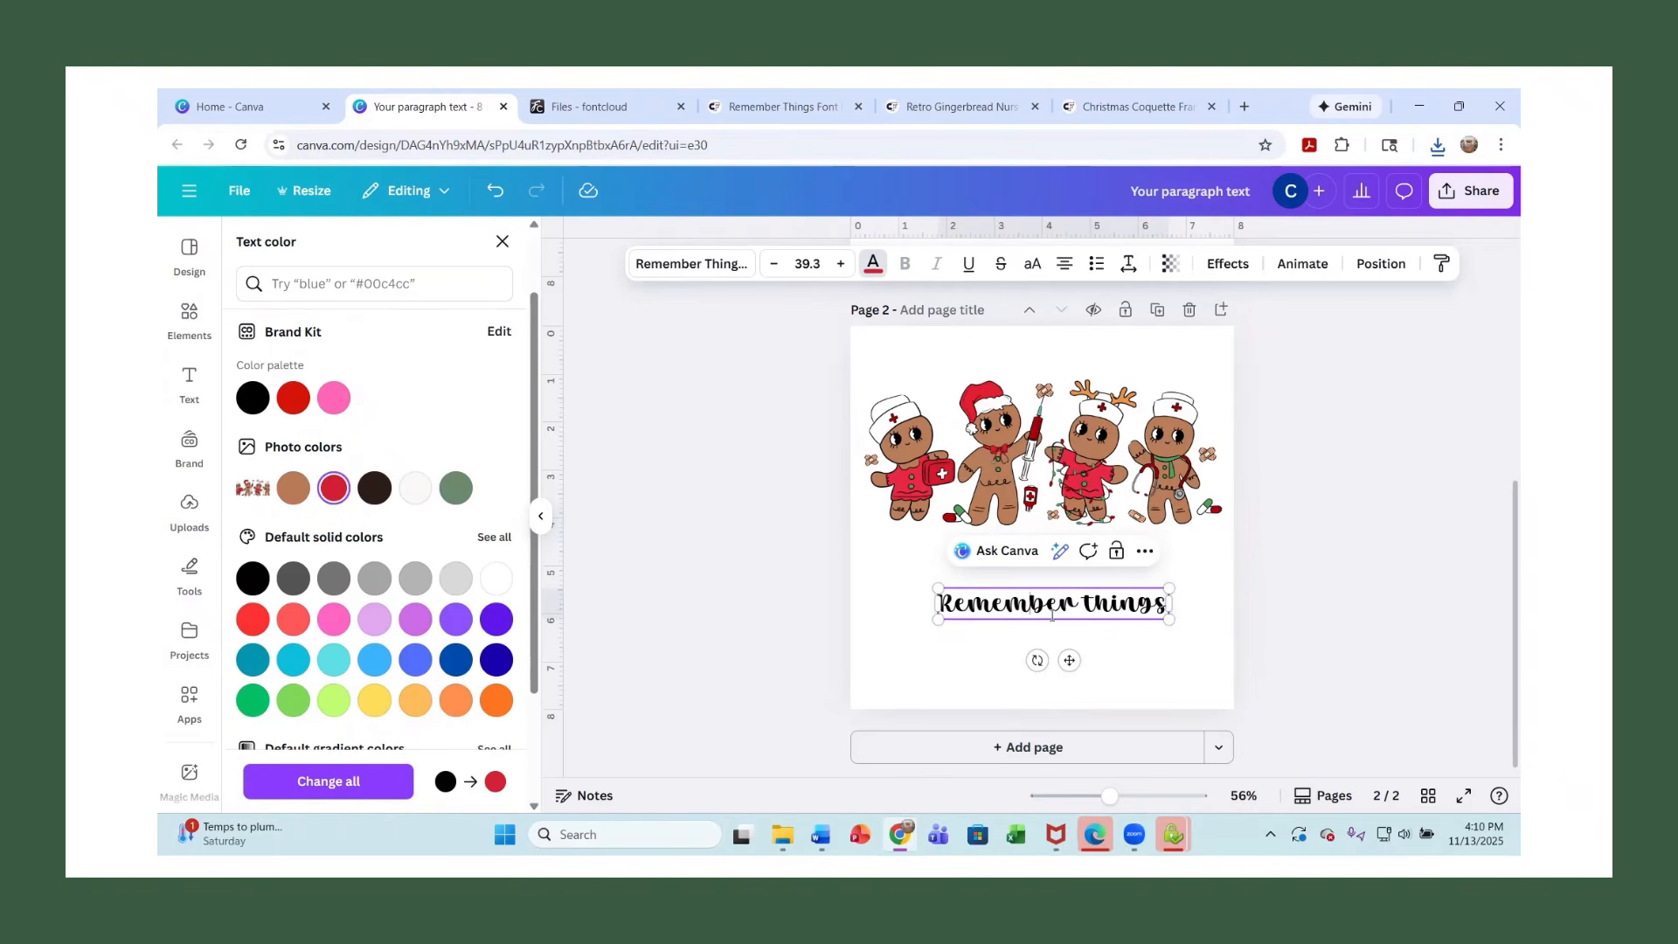
pyautogui.moveTo(1154, 604)
pyautogui.mouseDown()
pyautogui.moveTo(955, 605)
pyautogui.moveTo(1170, 605)
pyautogui.mouseUp()
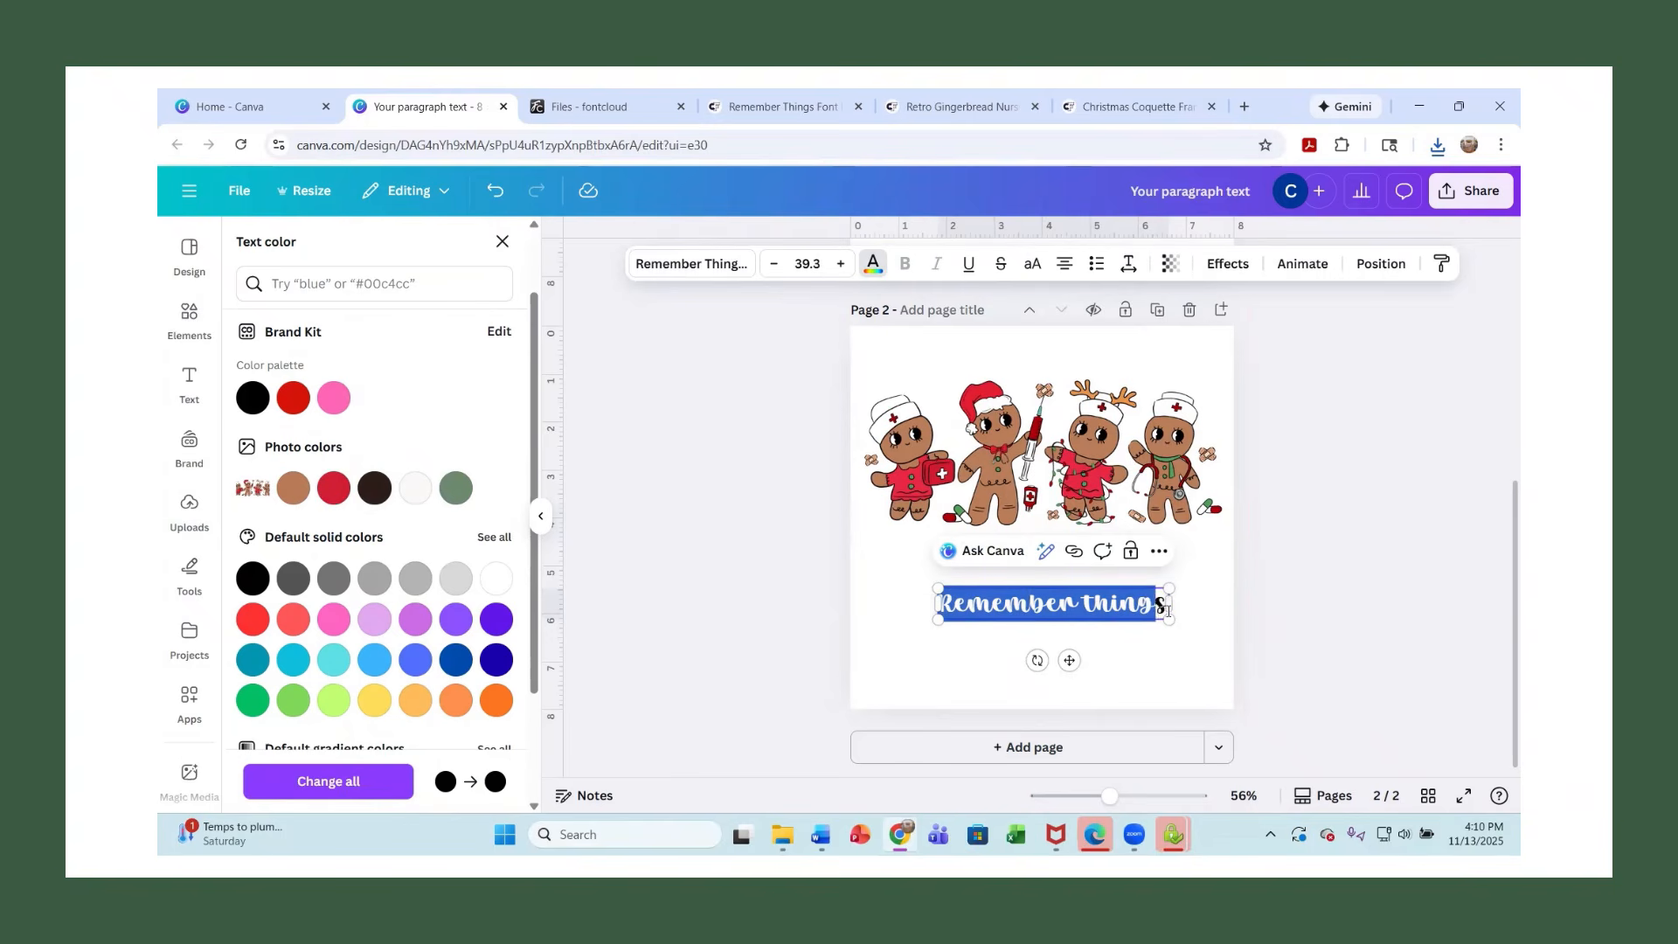
pyautogui.click(334, 488)
pyautogui.click(1325, 640)
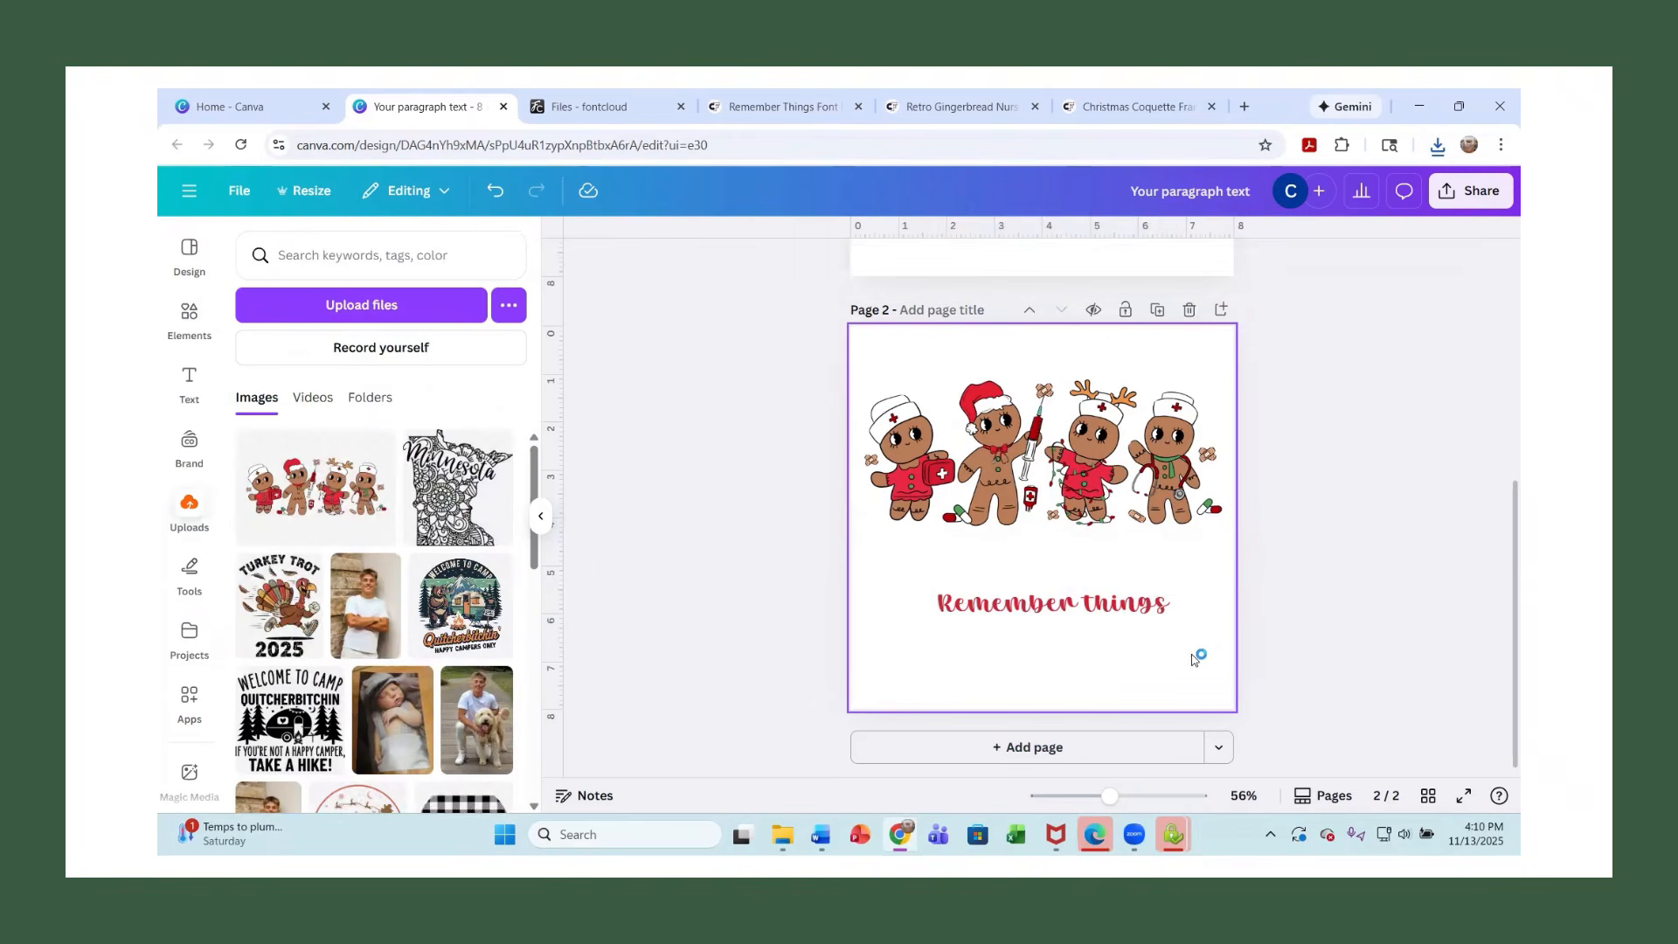
pyautogui.click(1067, 619)
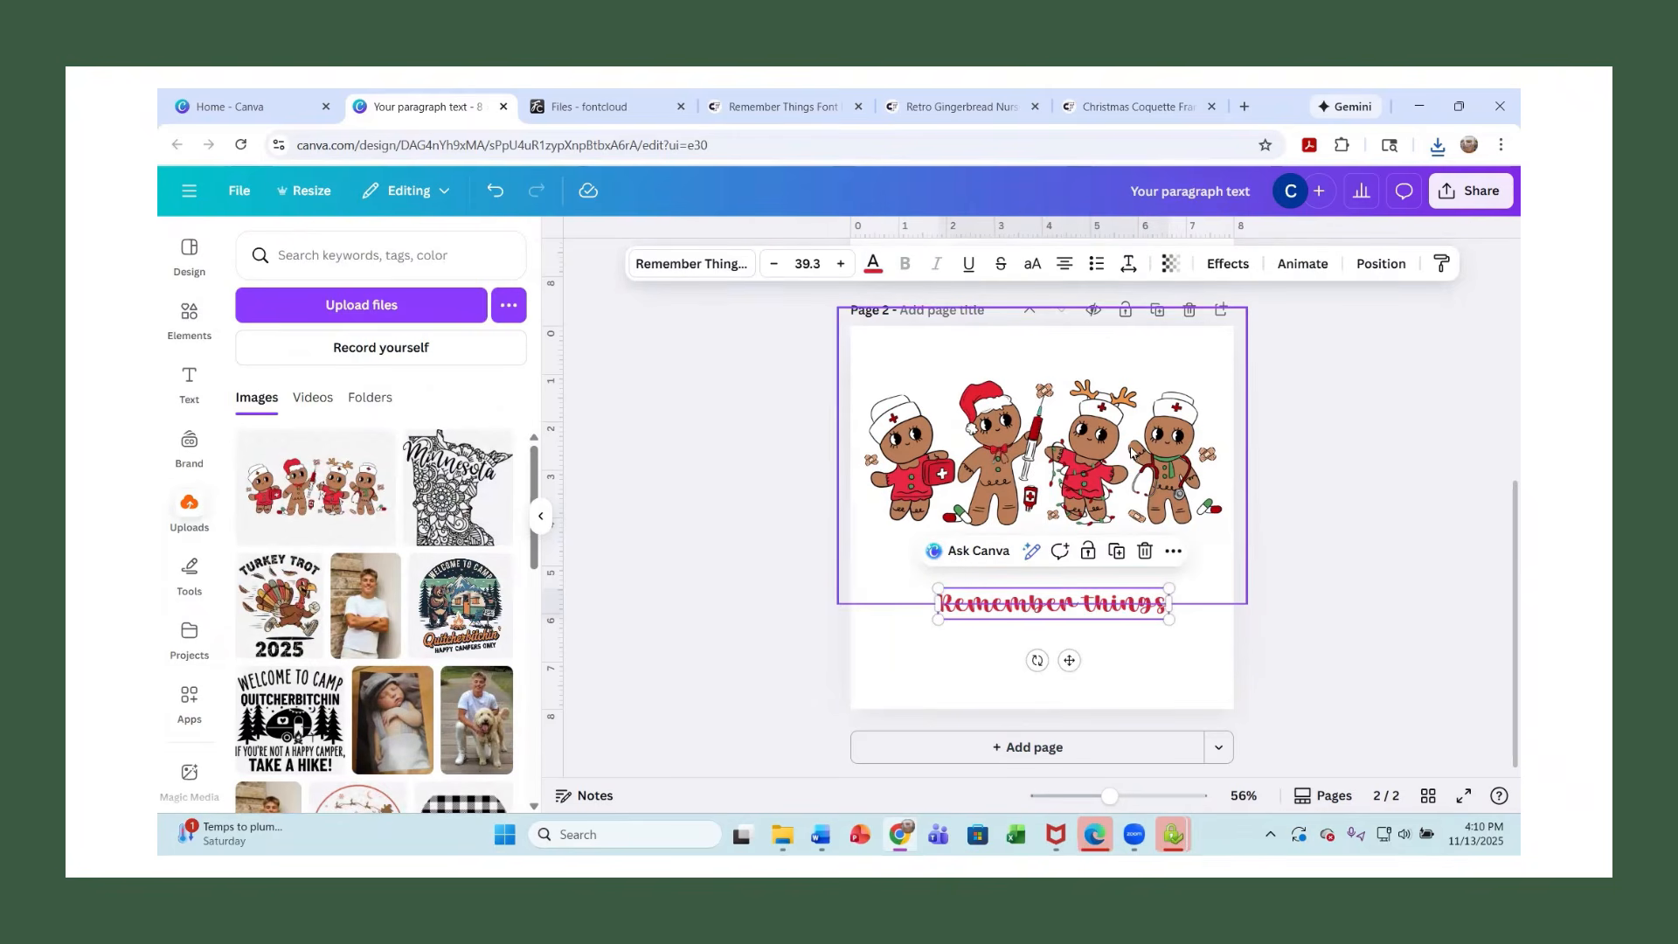
pyautogui.click(873, 263)
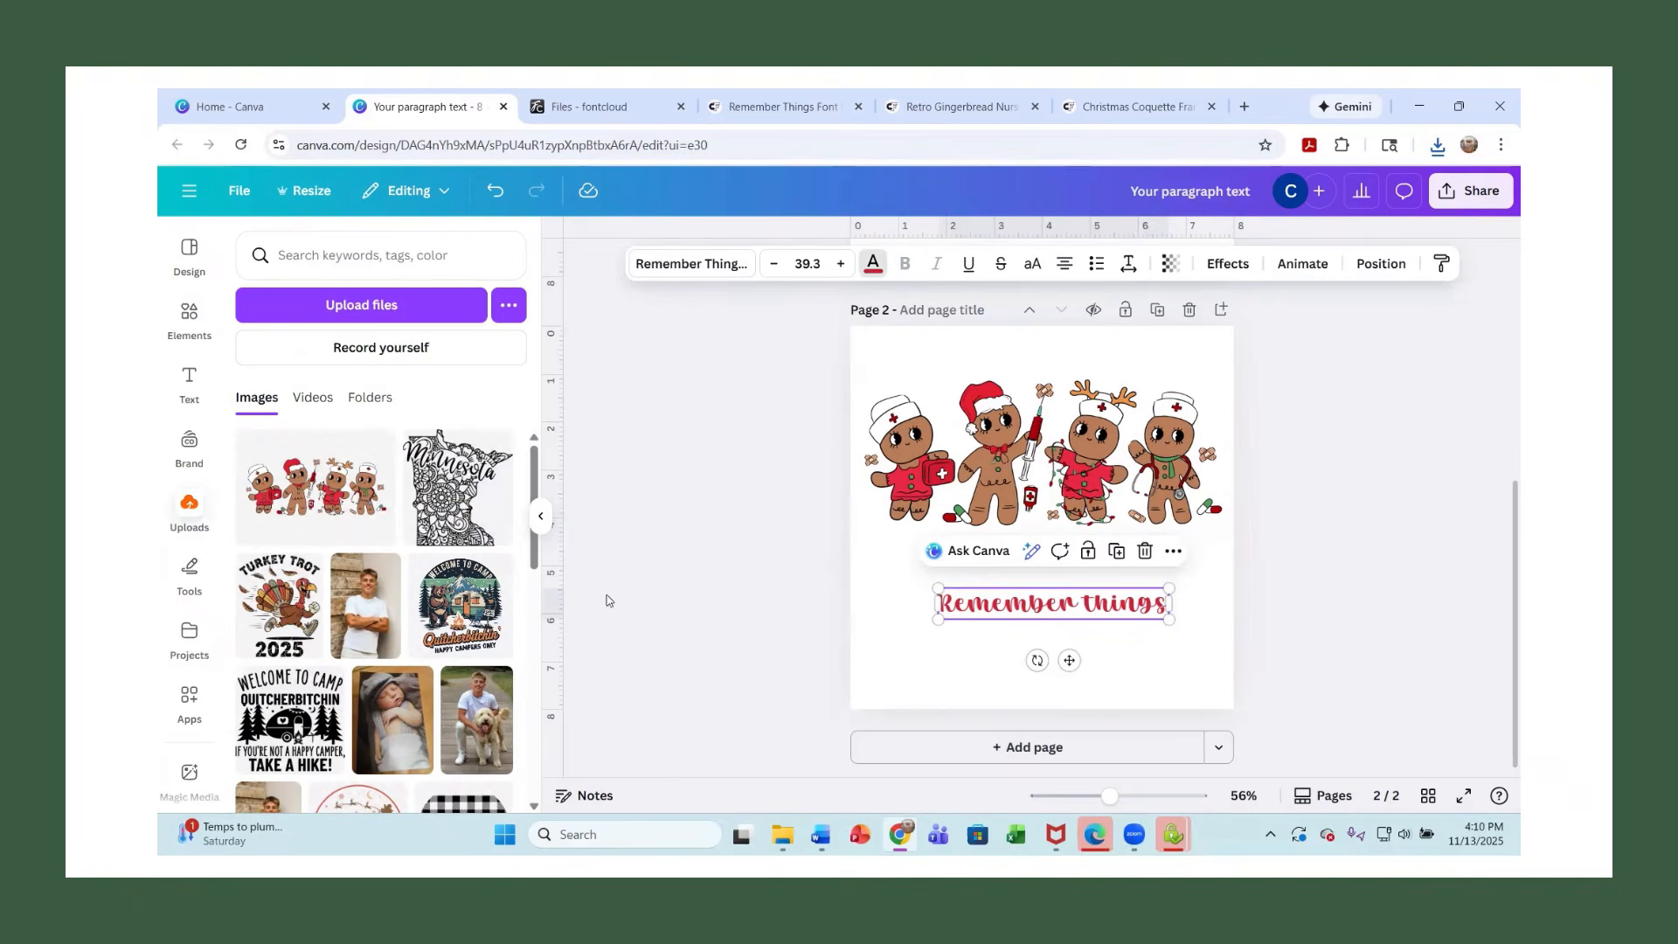
pyautogui.click(294, 579)
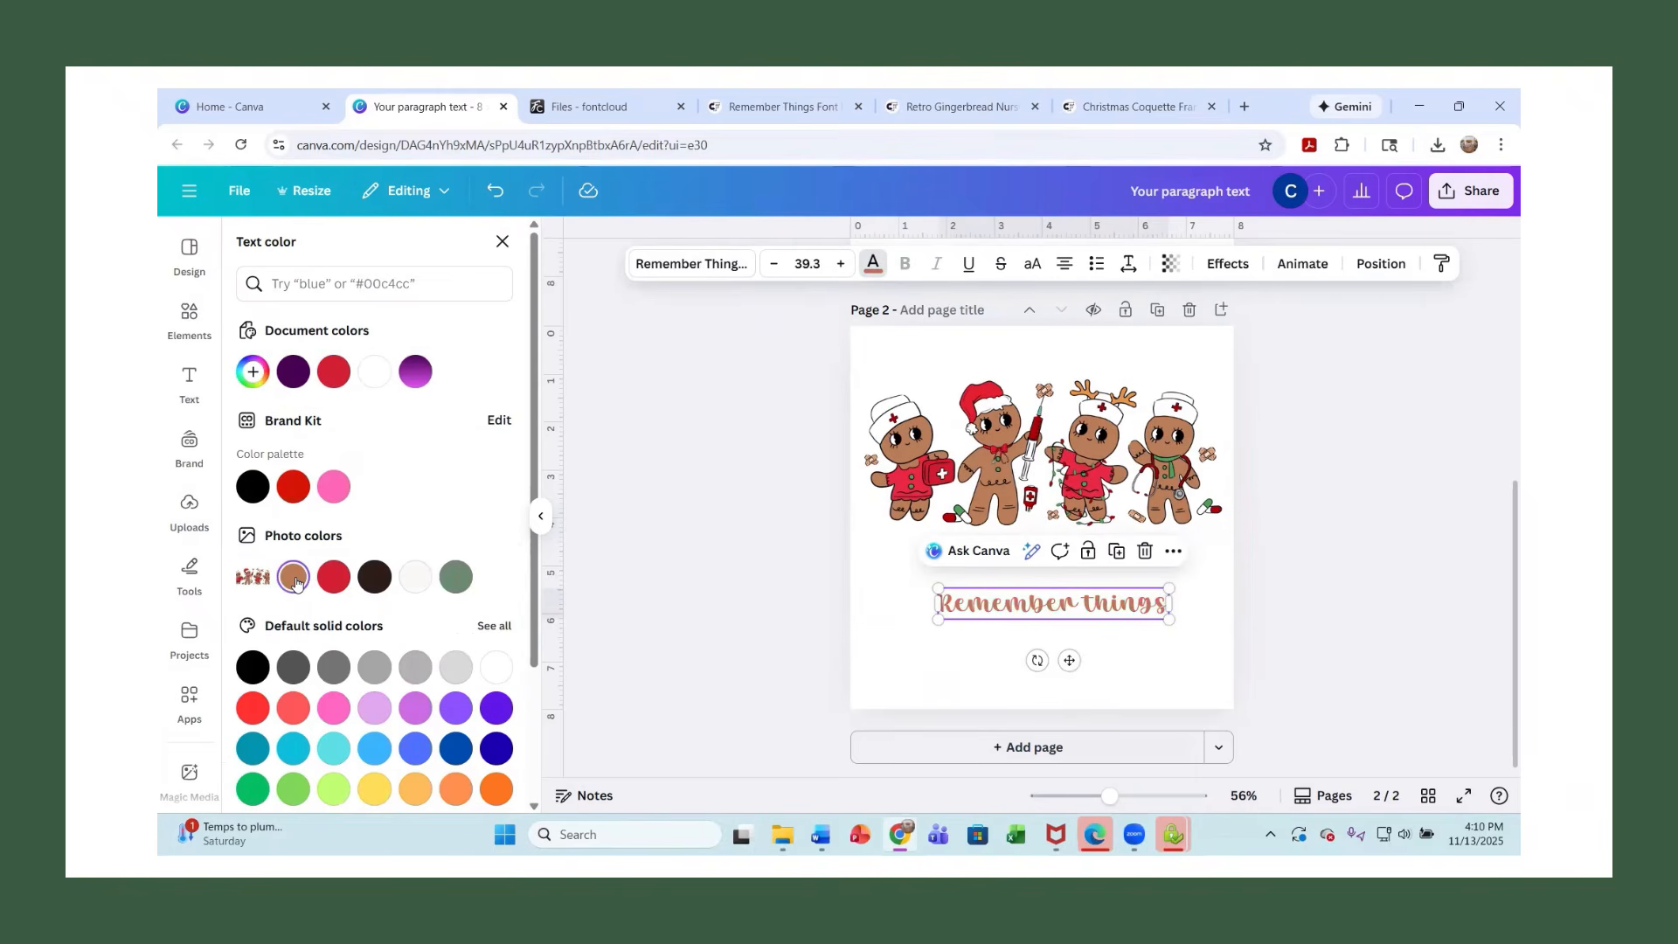
# Apply the reddish copper metallic default gradient to the Remember things text and enlarge it to size 55.8.
pyautogui.scroll(-2, 370, 634)
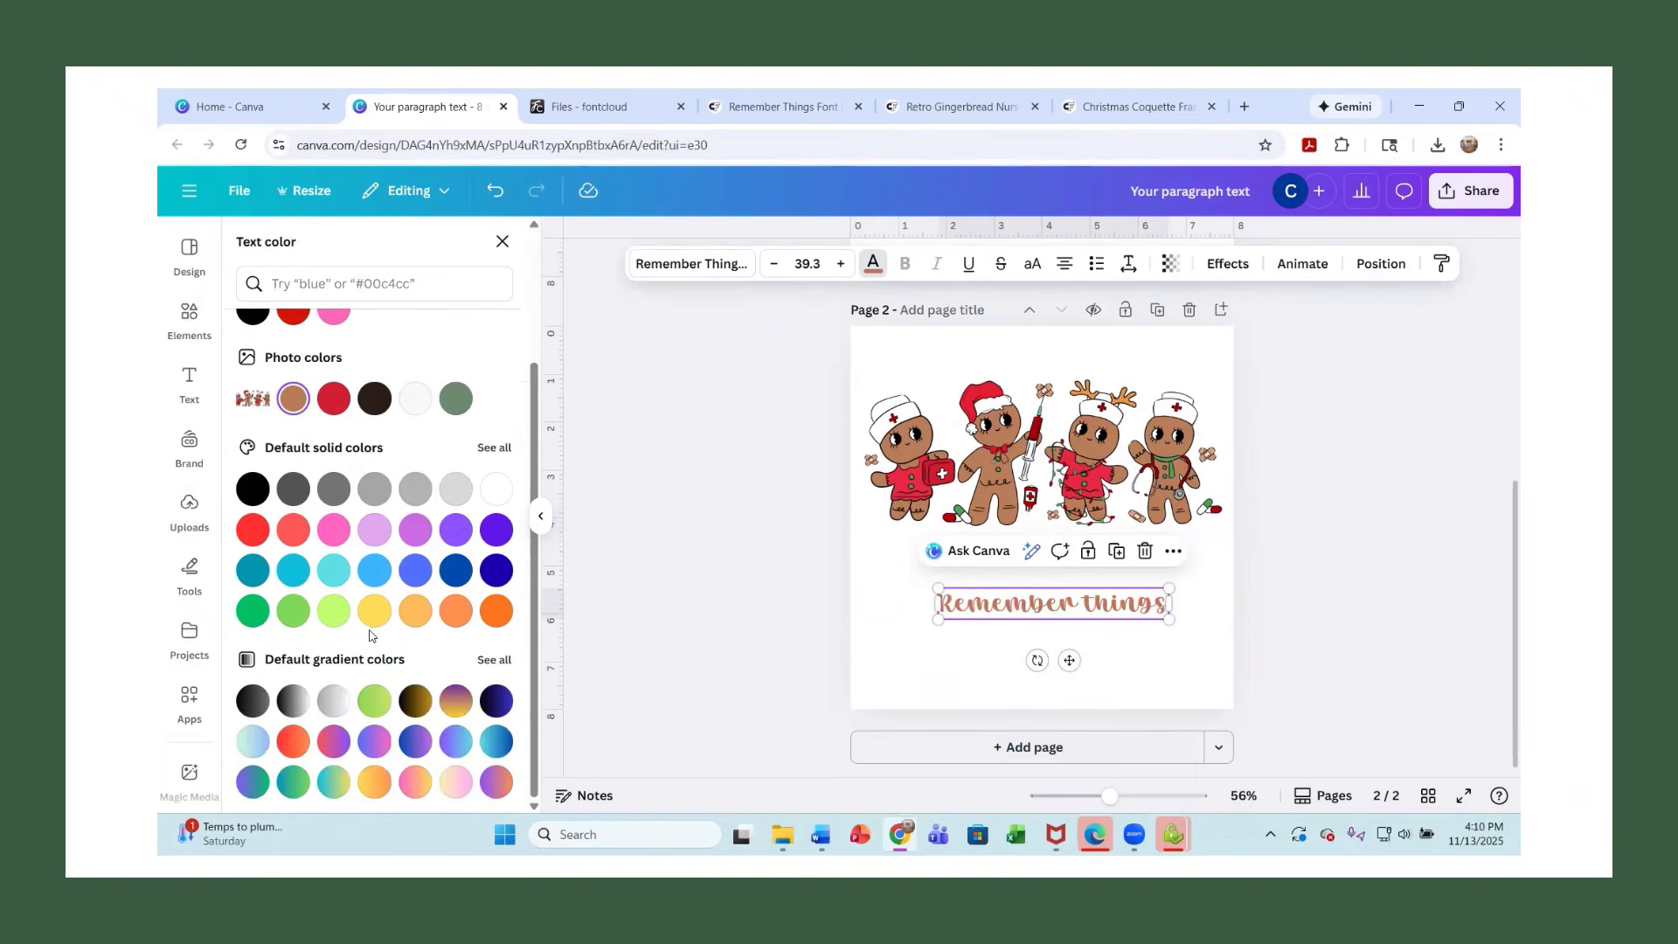
pyautogui.click(496, 658)
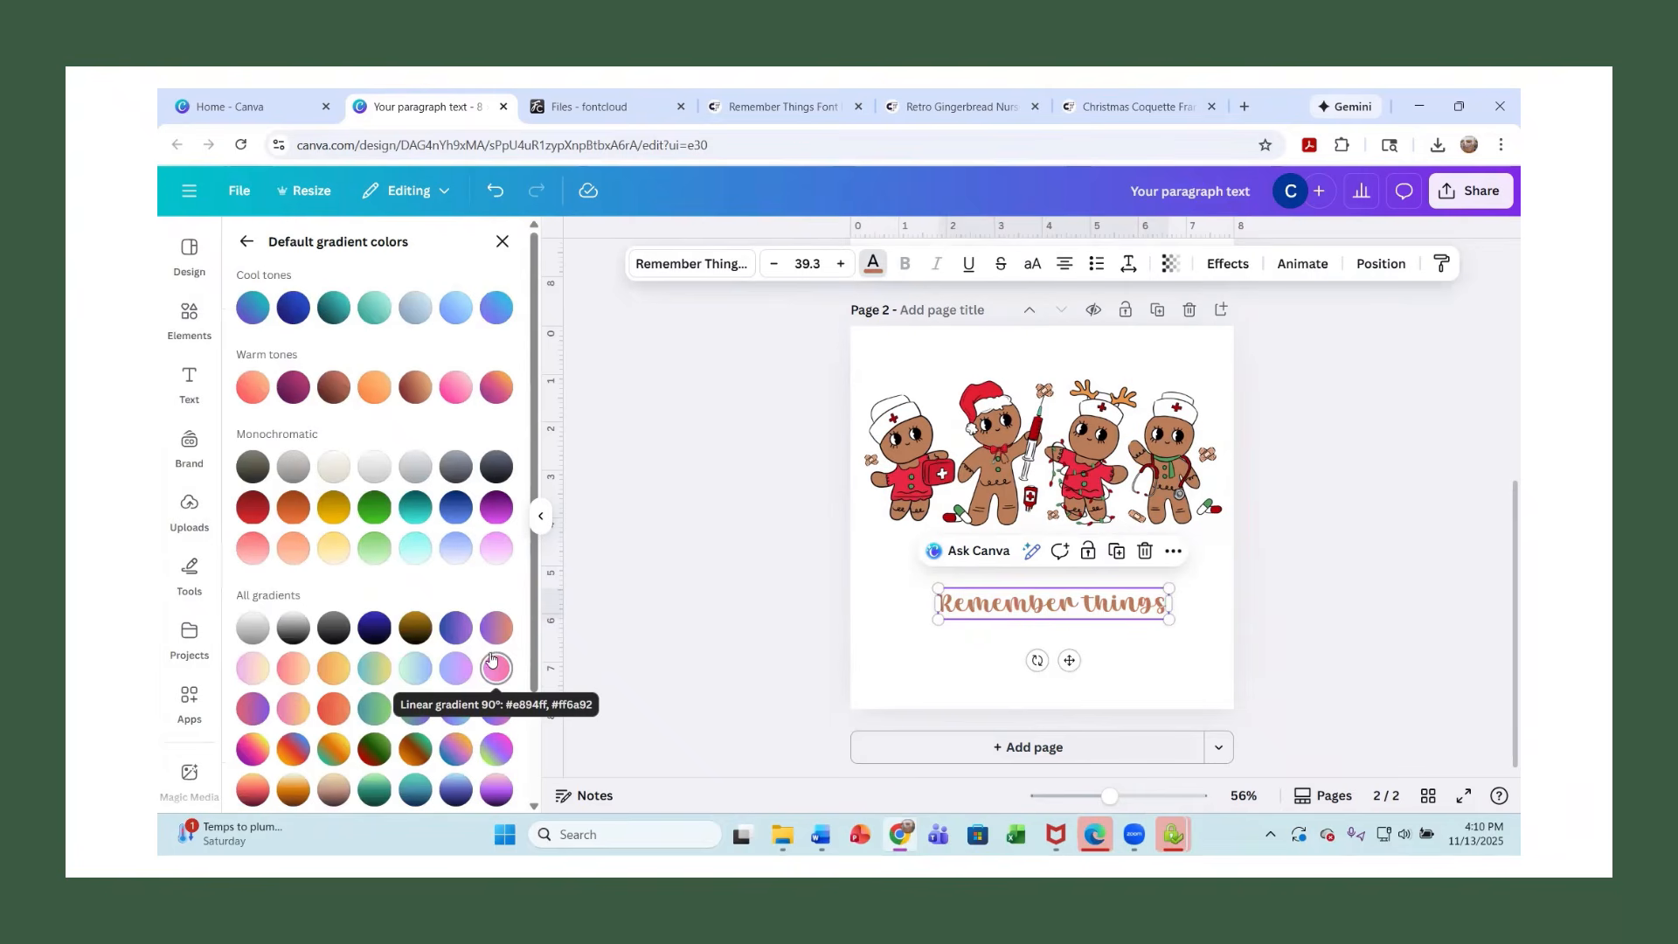
pyautogui.scroll(-1, 486, 658)
pyautogui.scroll(-1, 479, 656)
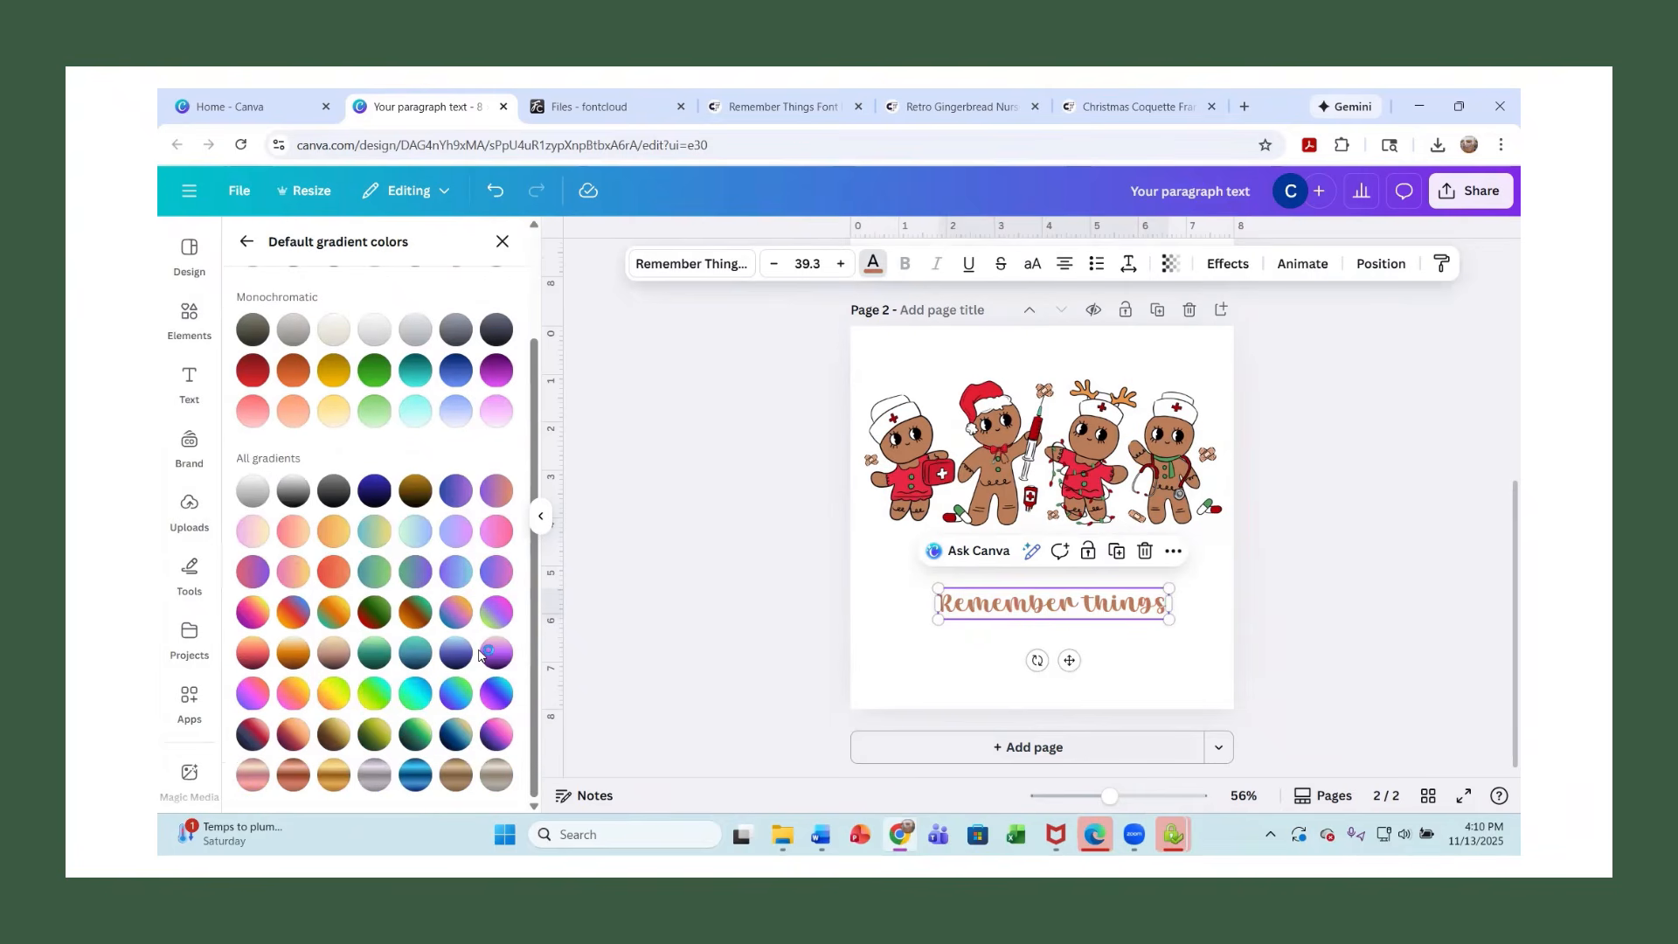
pyautogui.click(293, 786)
pyautogui.scroll(2, 489, 612)
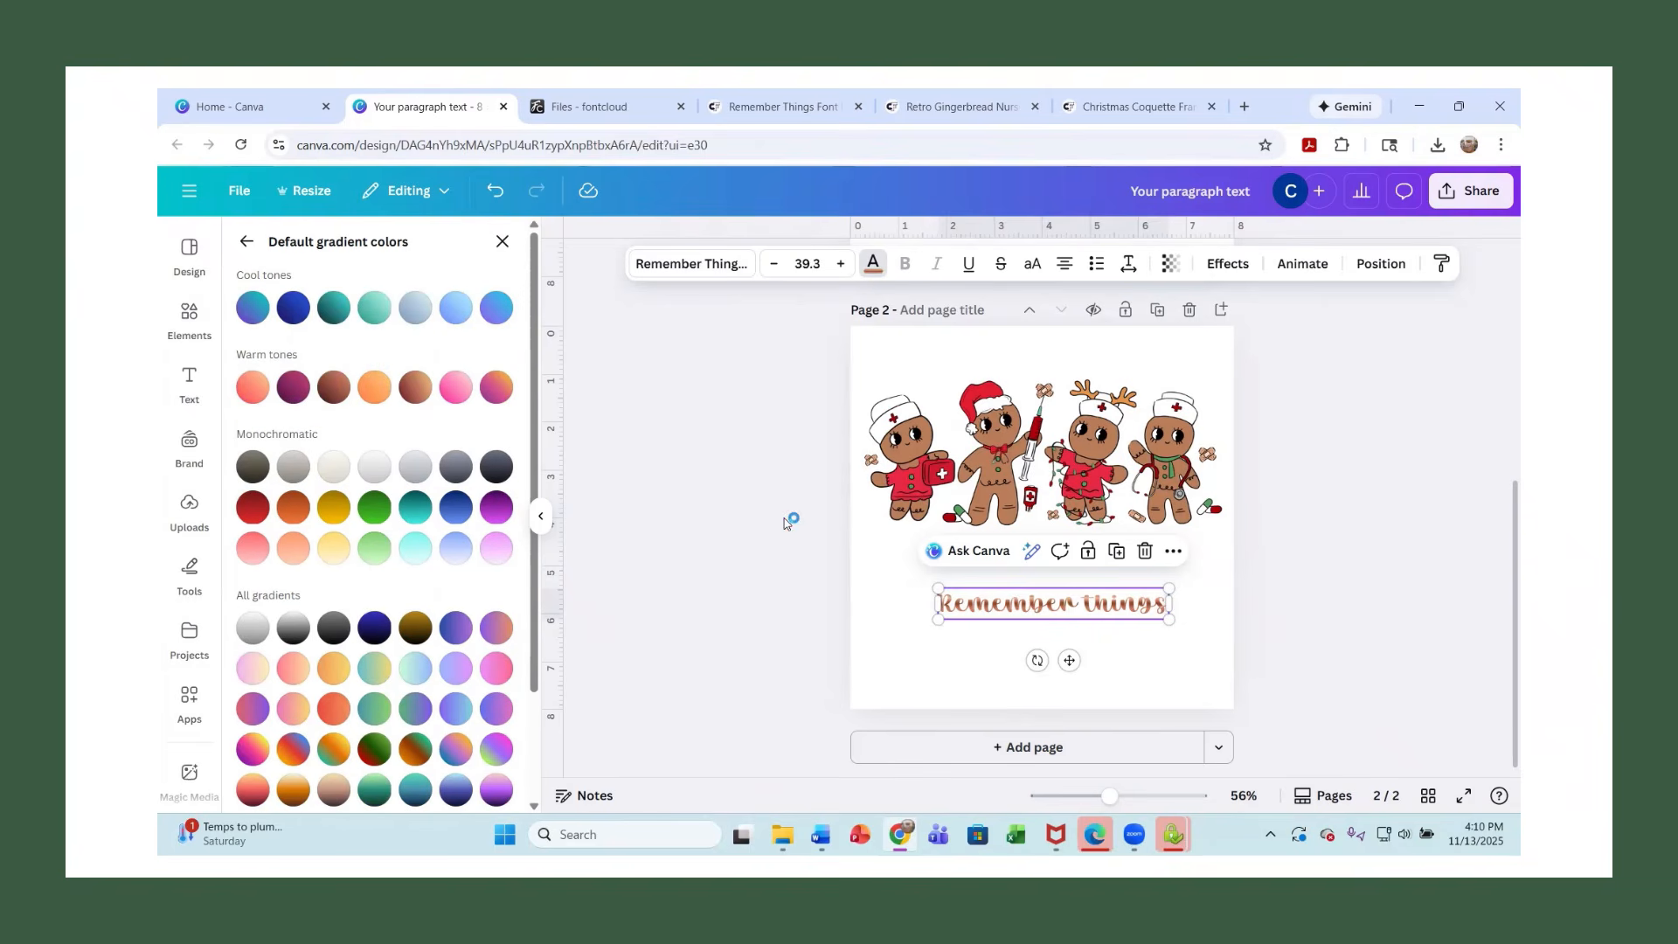
pyautogui.click(1136, 684)
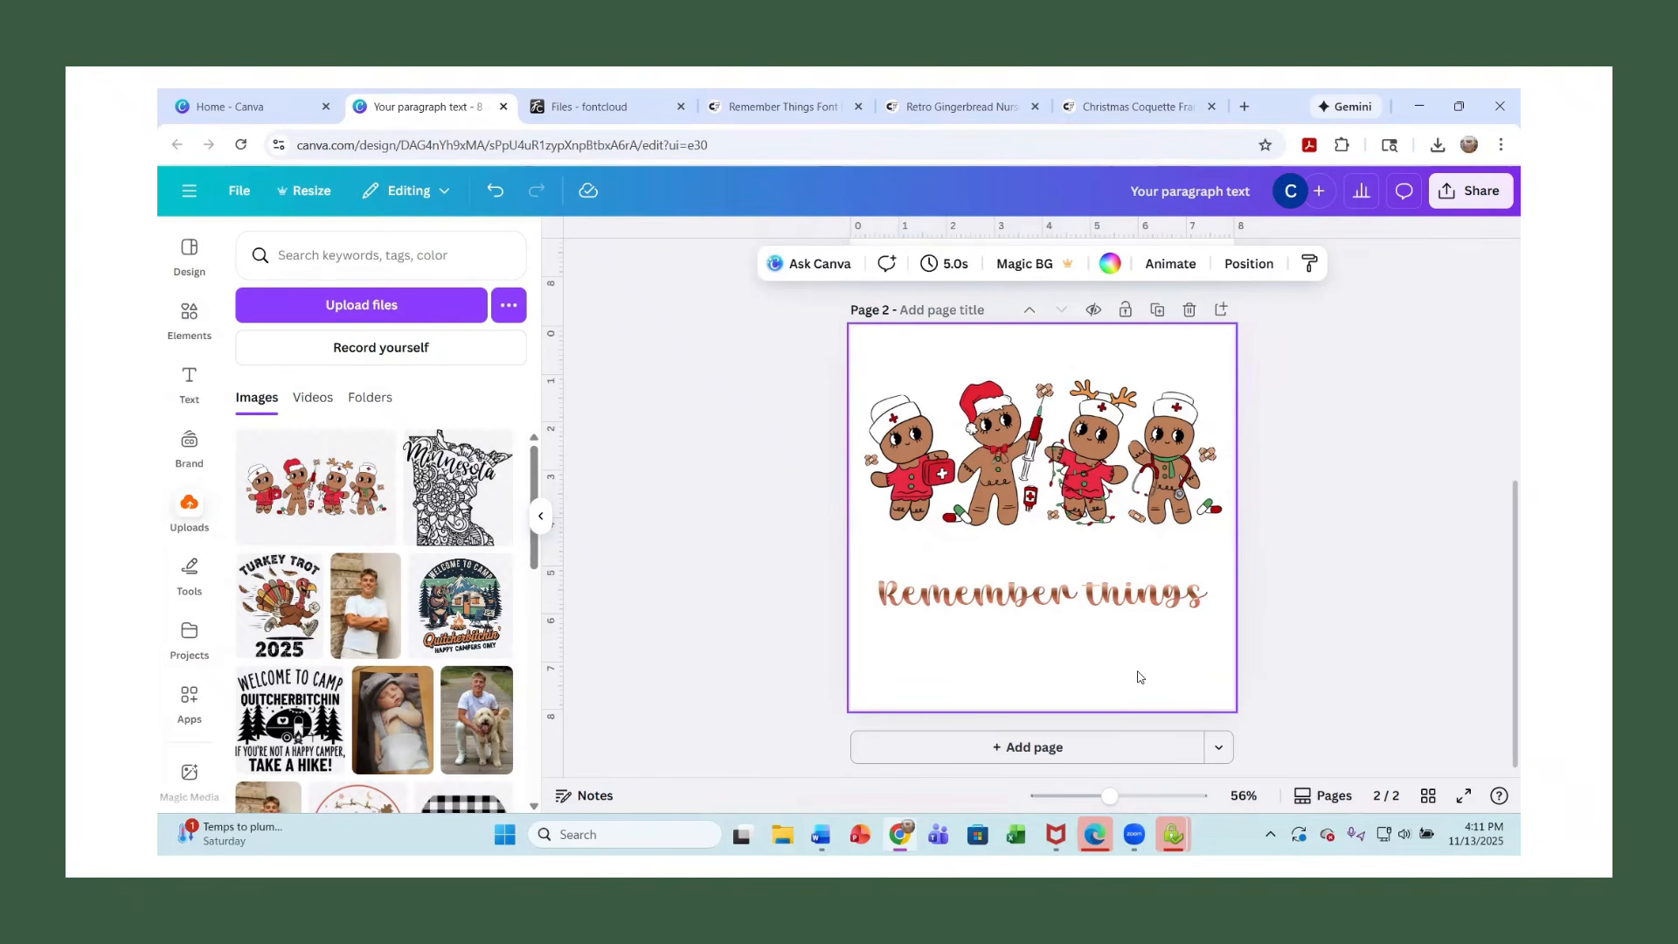
# Replace the Remember things text with "Always there for you".
pyautogui.click(1026, 606)
pyautogui.click(1026, 605)
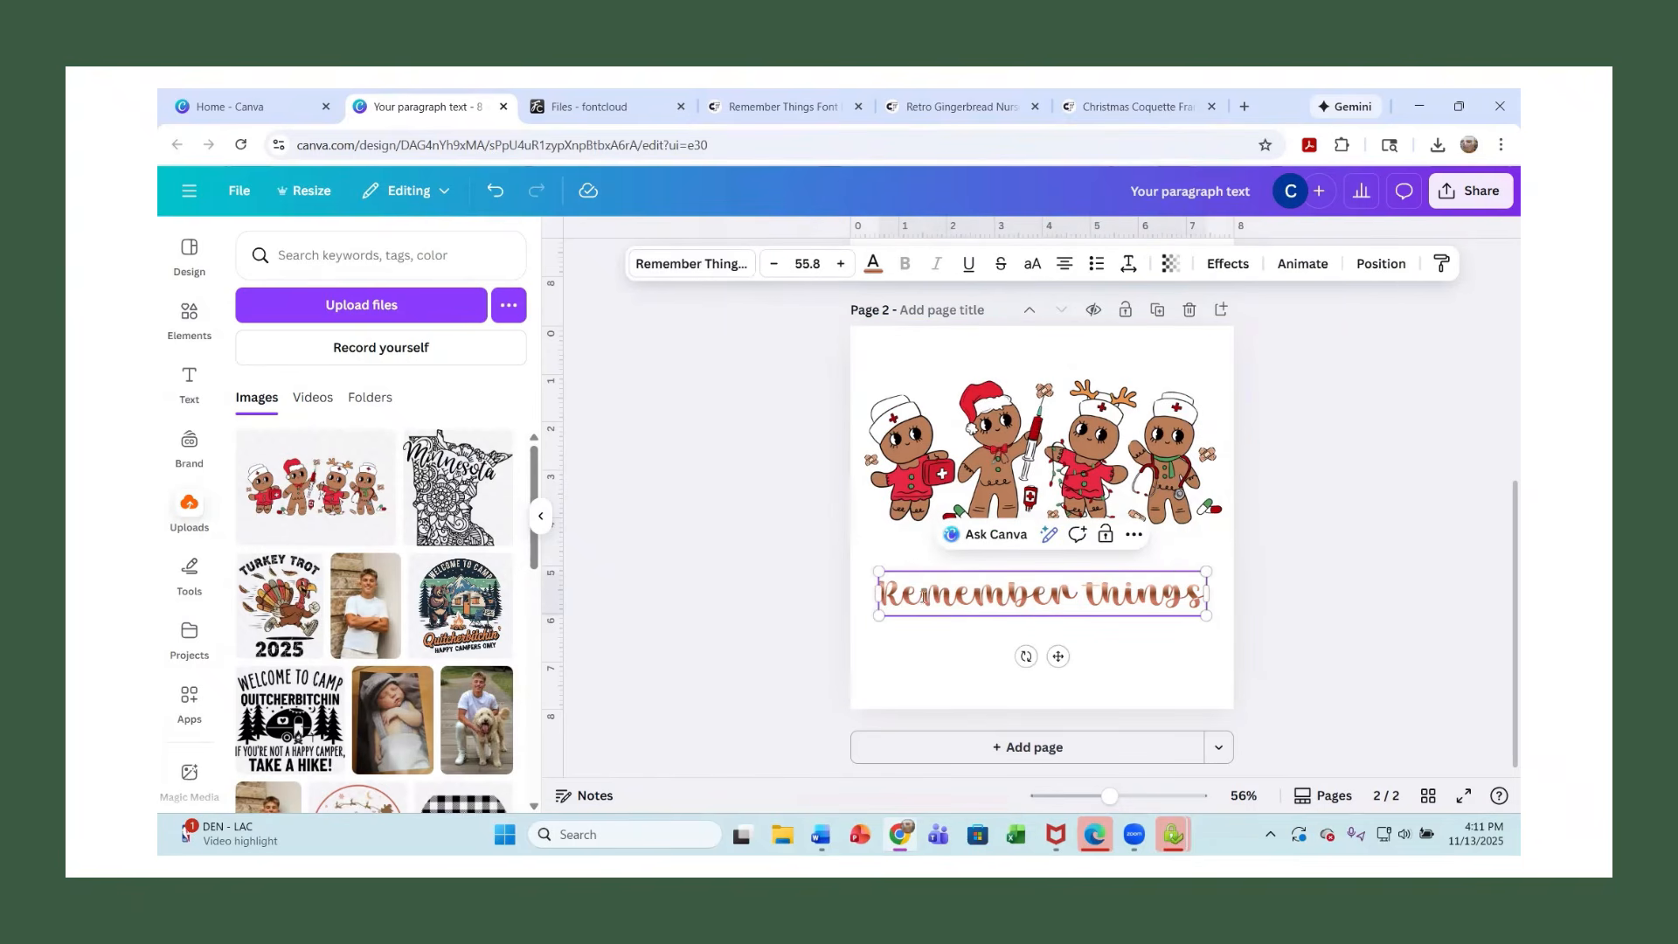
pyautogui.moveTo(885, 597); pyautogui.dragTo(1207, 597)
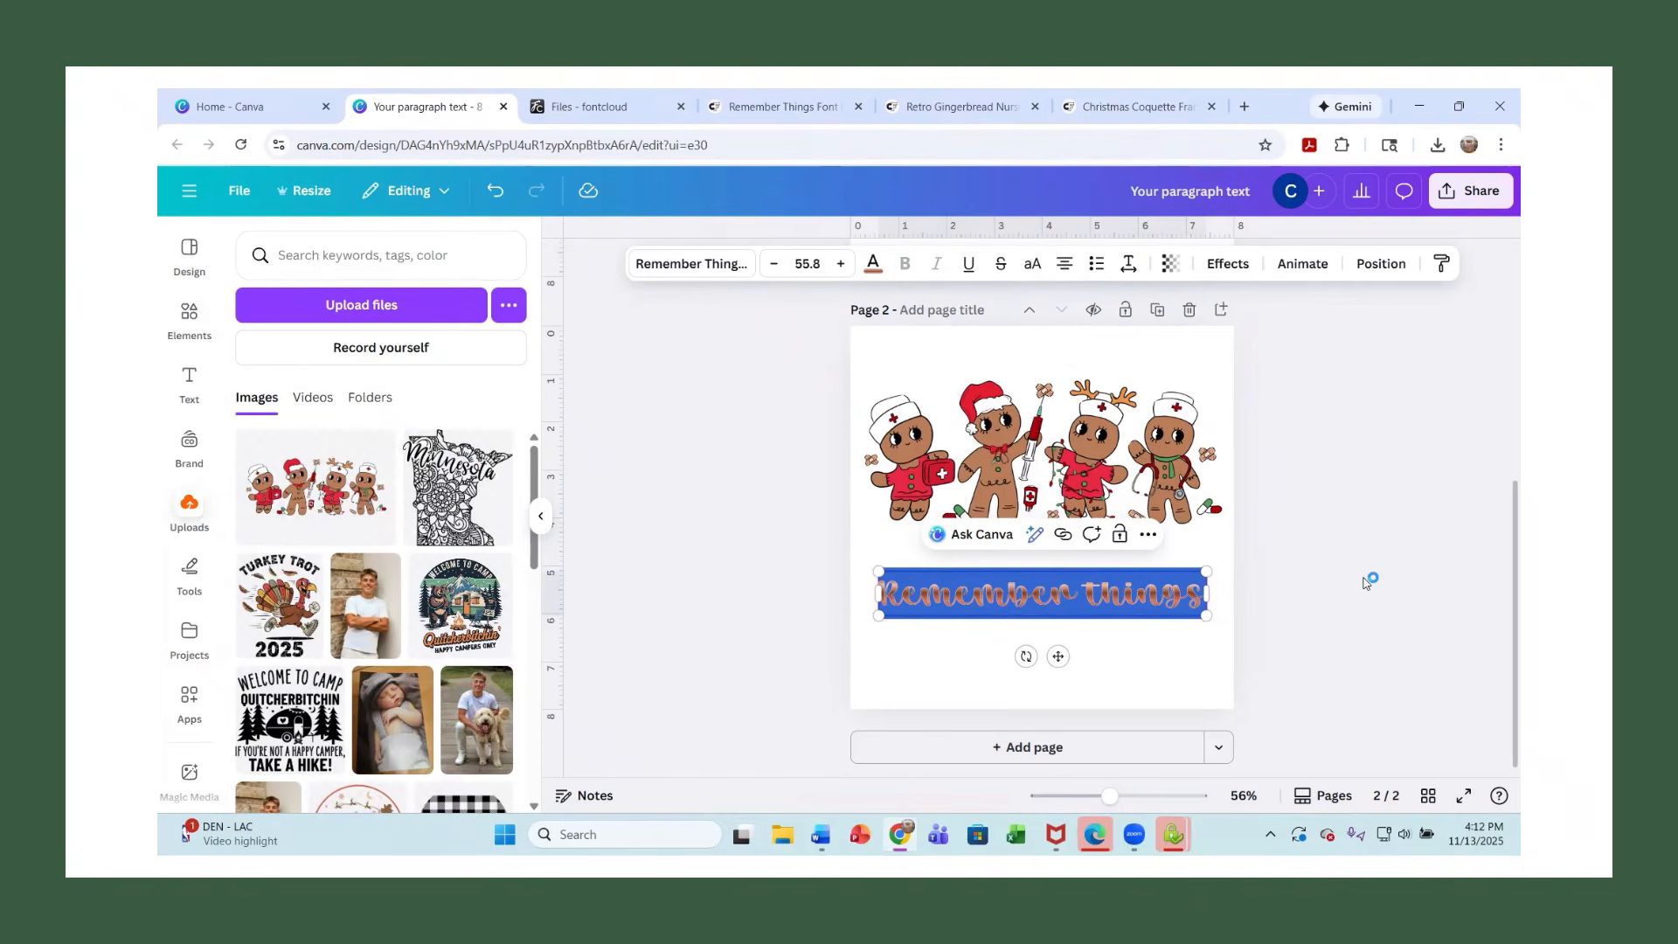
pyautogui.write('Alwasy')
pyautogui.press('BackSpace')
pyautogui.press('BackSpace')
pyautogui.write('ys there for you')
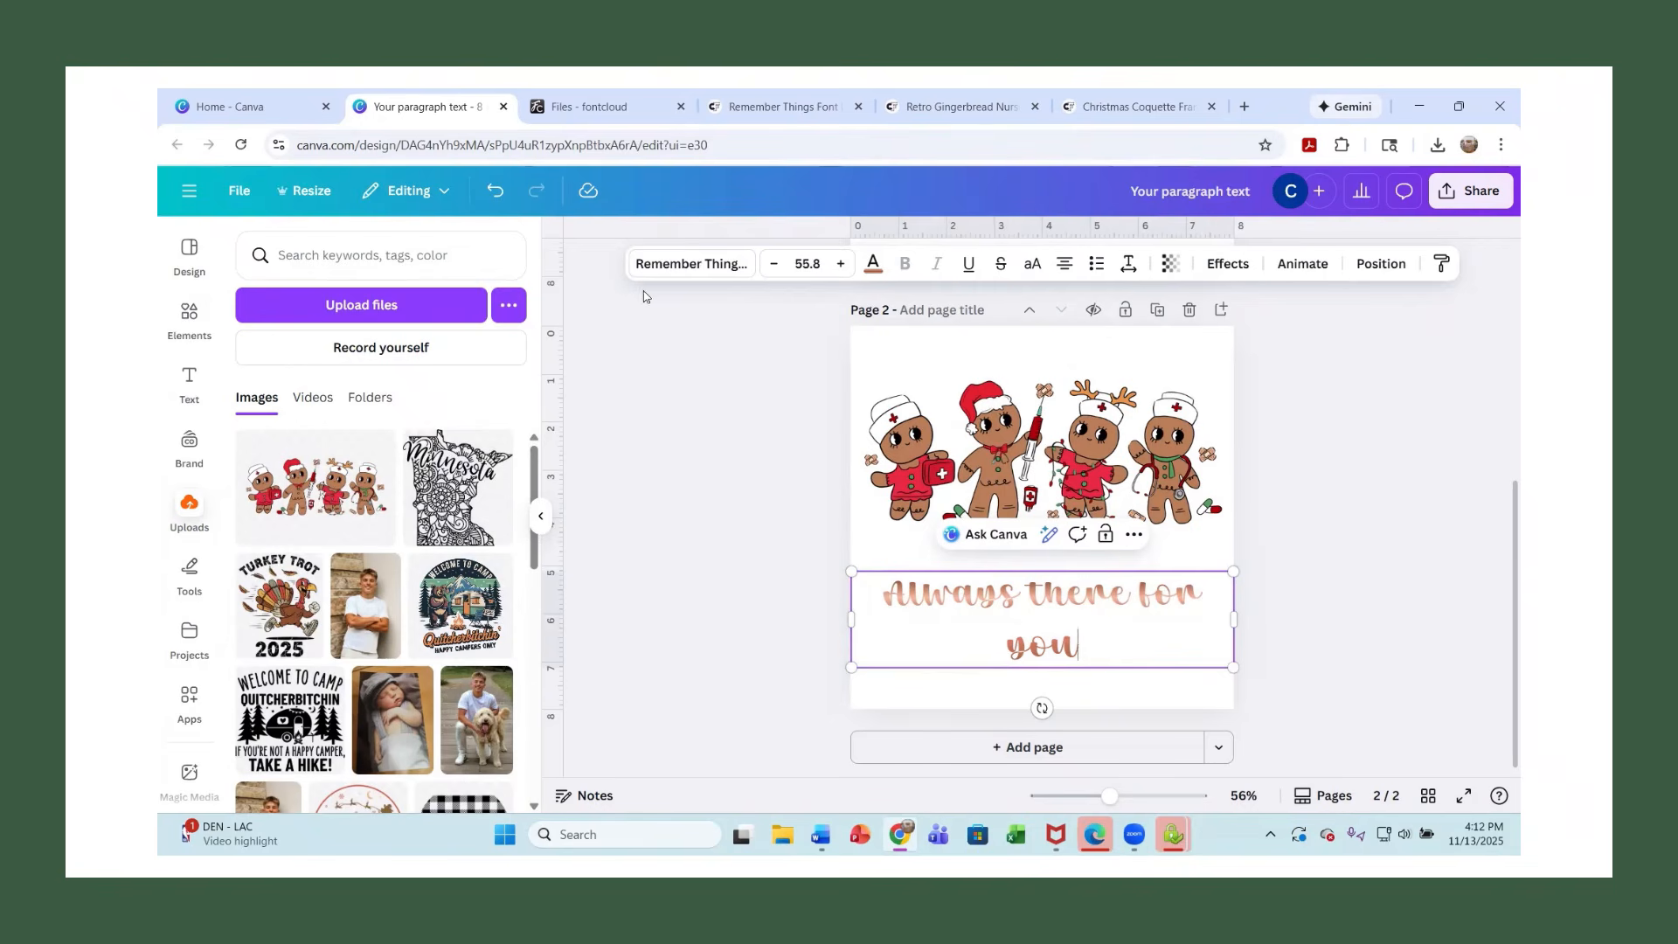
# Try Gastonia Script on the Always there for you text, and settle on the BrideChalk-Serif font.
pyautogui.click(687, 264)
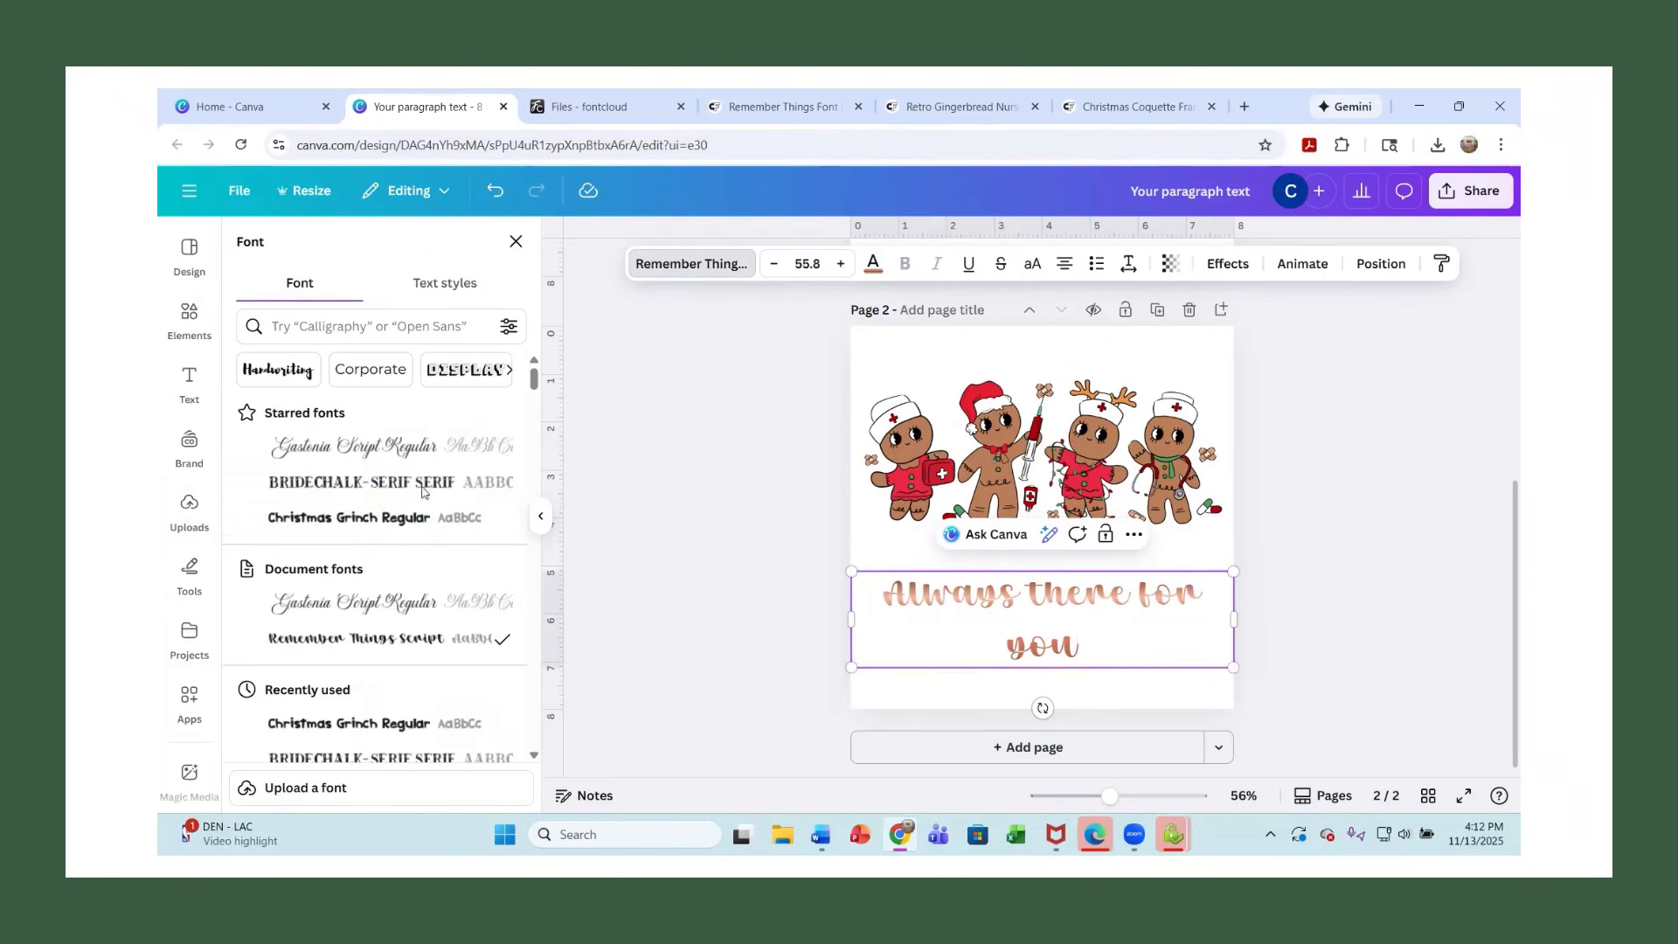
pyautogui.click(387, 448)
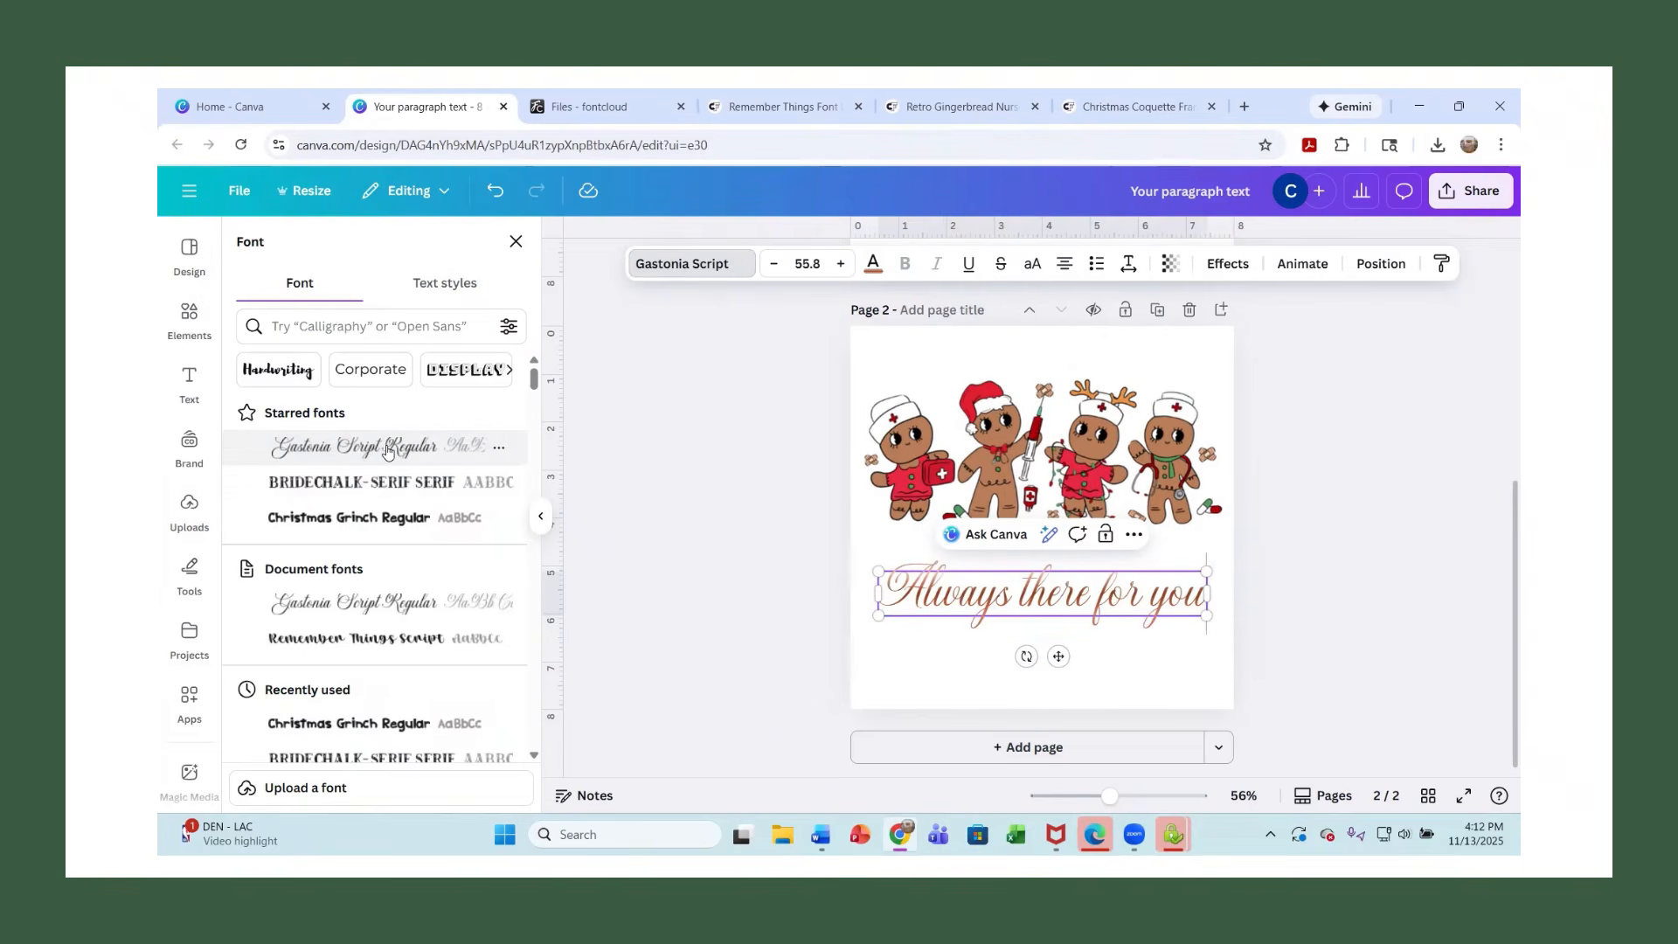
pyautogui.click(376, 487)
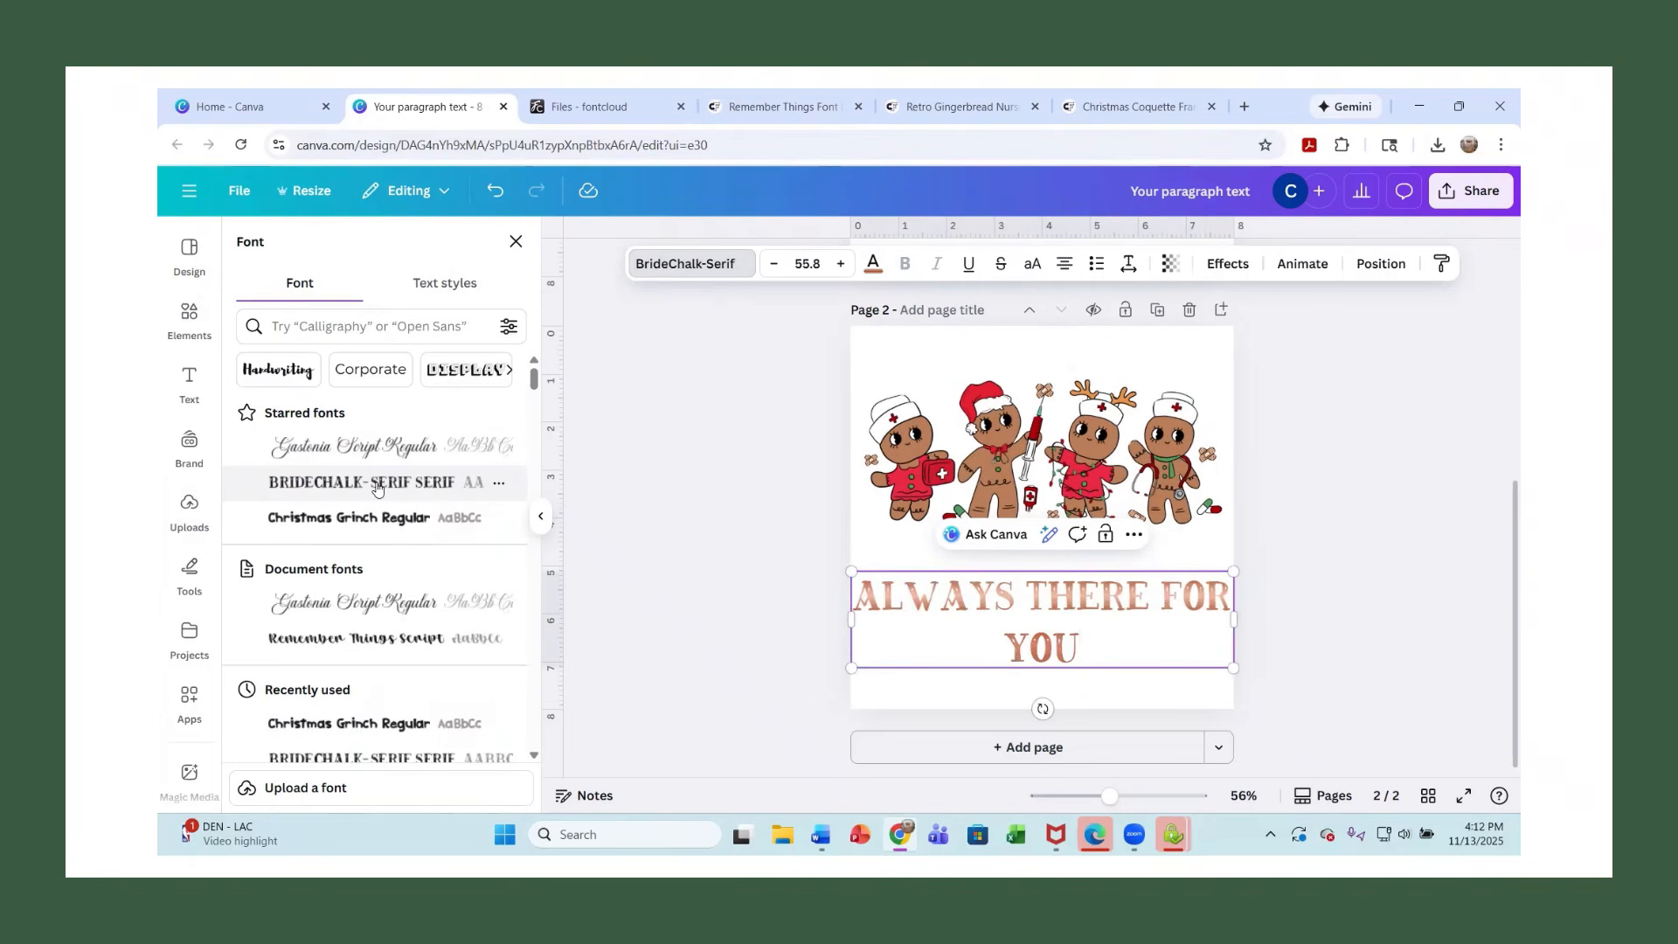
# Reduce the Always there for you text to size 37.8 so that it fits on one line.
pyautogui.click(774, 275)
pyautogui.click(774, 276)
pyautogui.click(773, 275)
pyautogui.click(773, 276)
pyautogui.click(774, 276)
pyautogui.click(774, 275)
pyautogui.click(773, 276)
pyautogui.moveTo(883, 562); pyautogui.dragTo(875, 567)
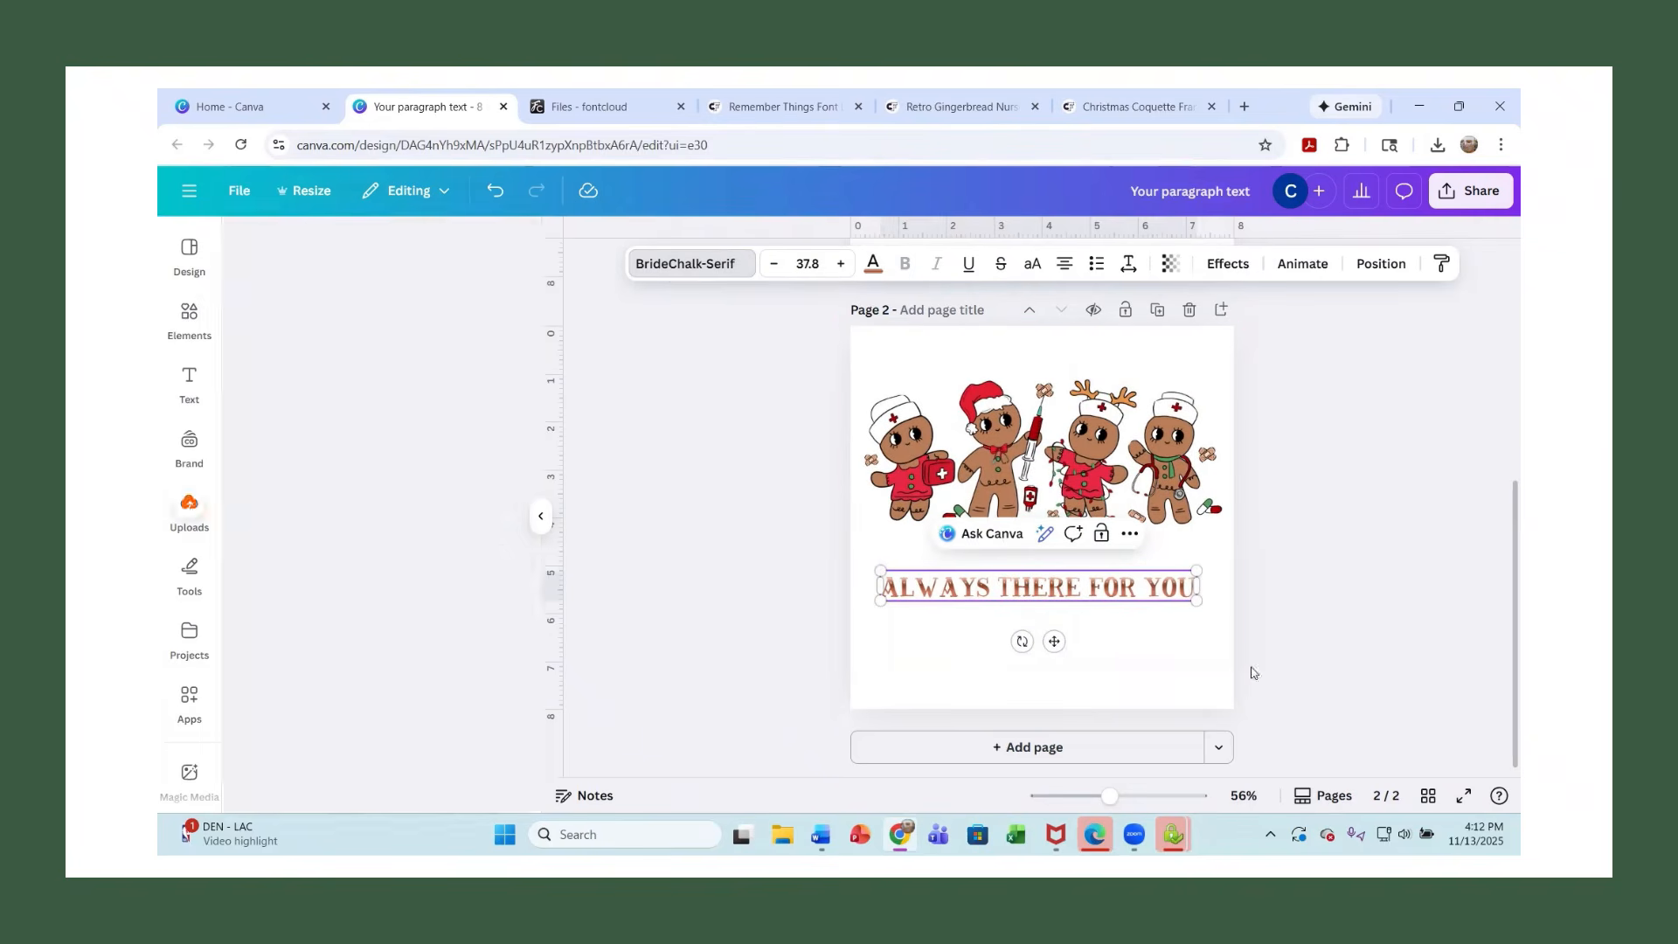
pyautogui.click(1176, 612)
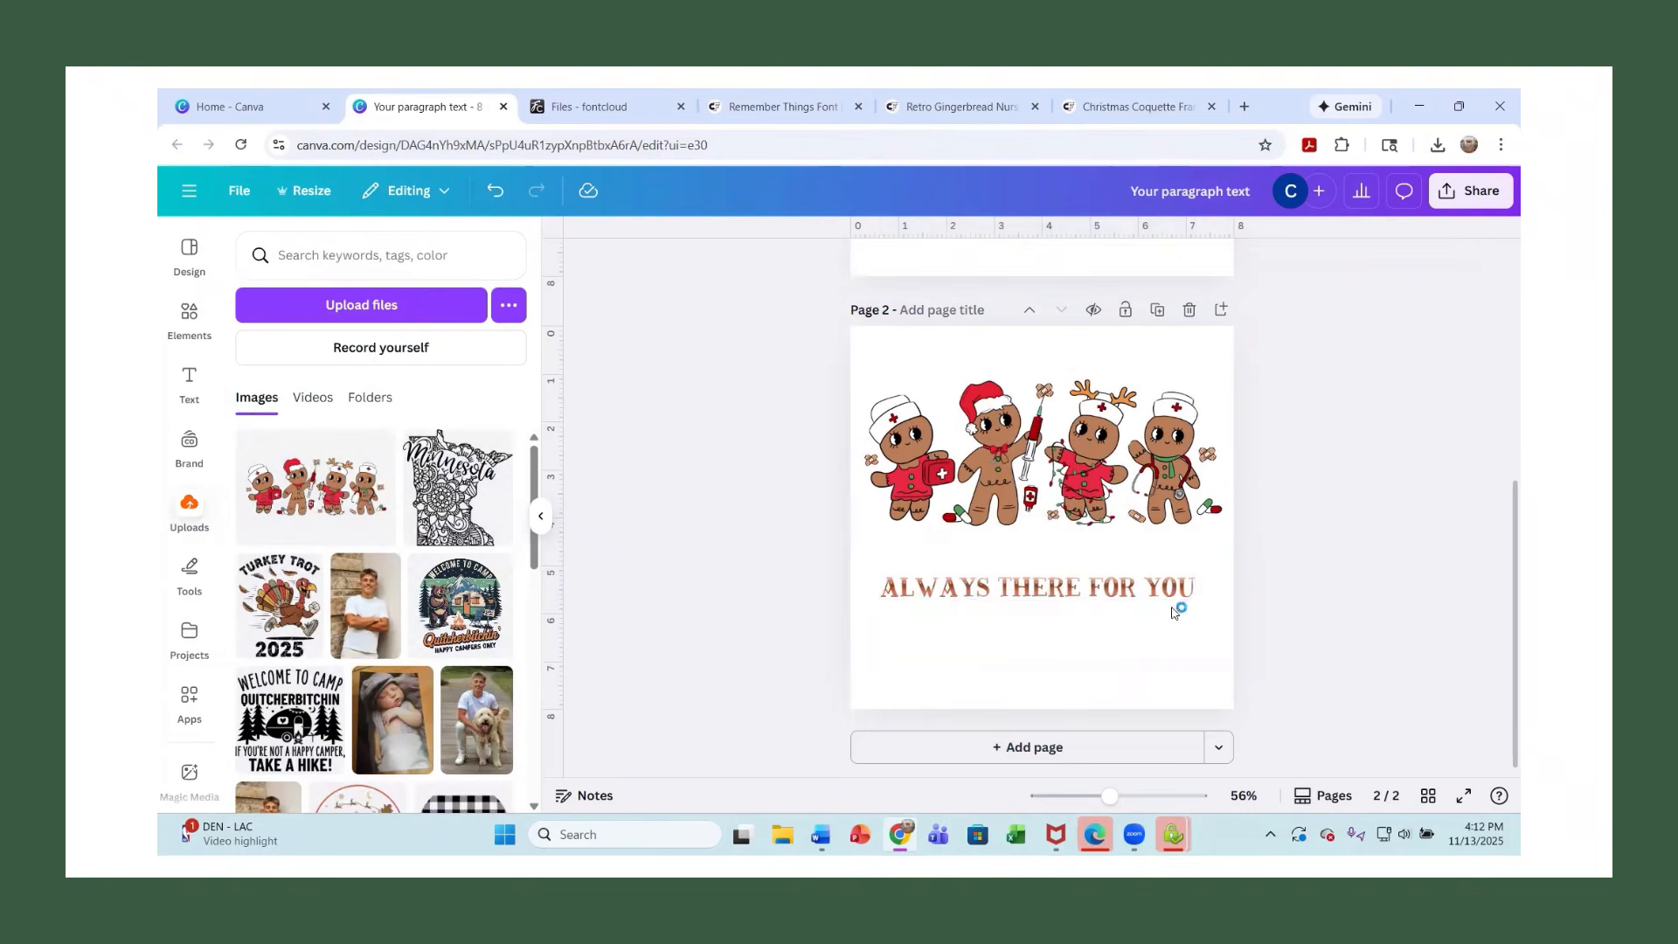
# Move the text directly under the gingerbread figures, enlarge it to size 44.8 and centre it on the page.
pyautogui.click(1061, 588)
pyautogui.moveTo(1061, 587); pyautogui.dragTo(1070, 550)
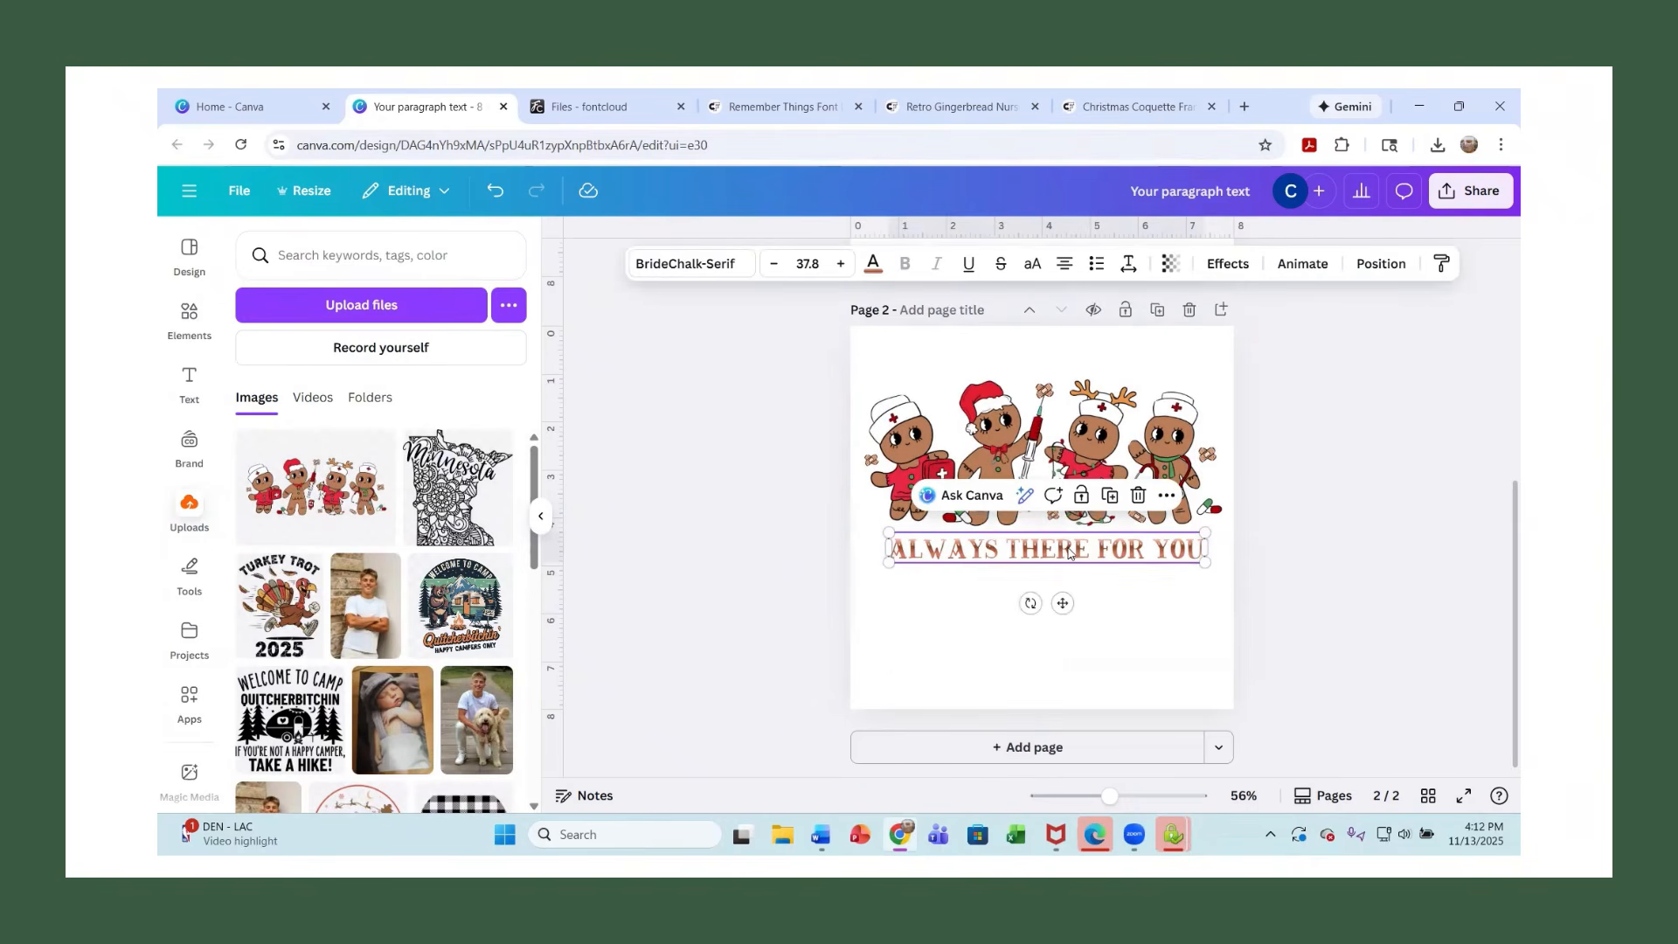
pyautogui.moveTo(889, 562); pyautogui.dragTo(850, 566)
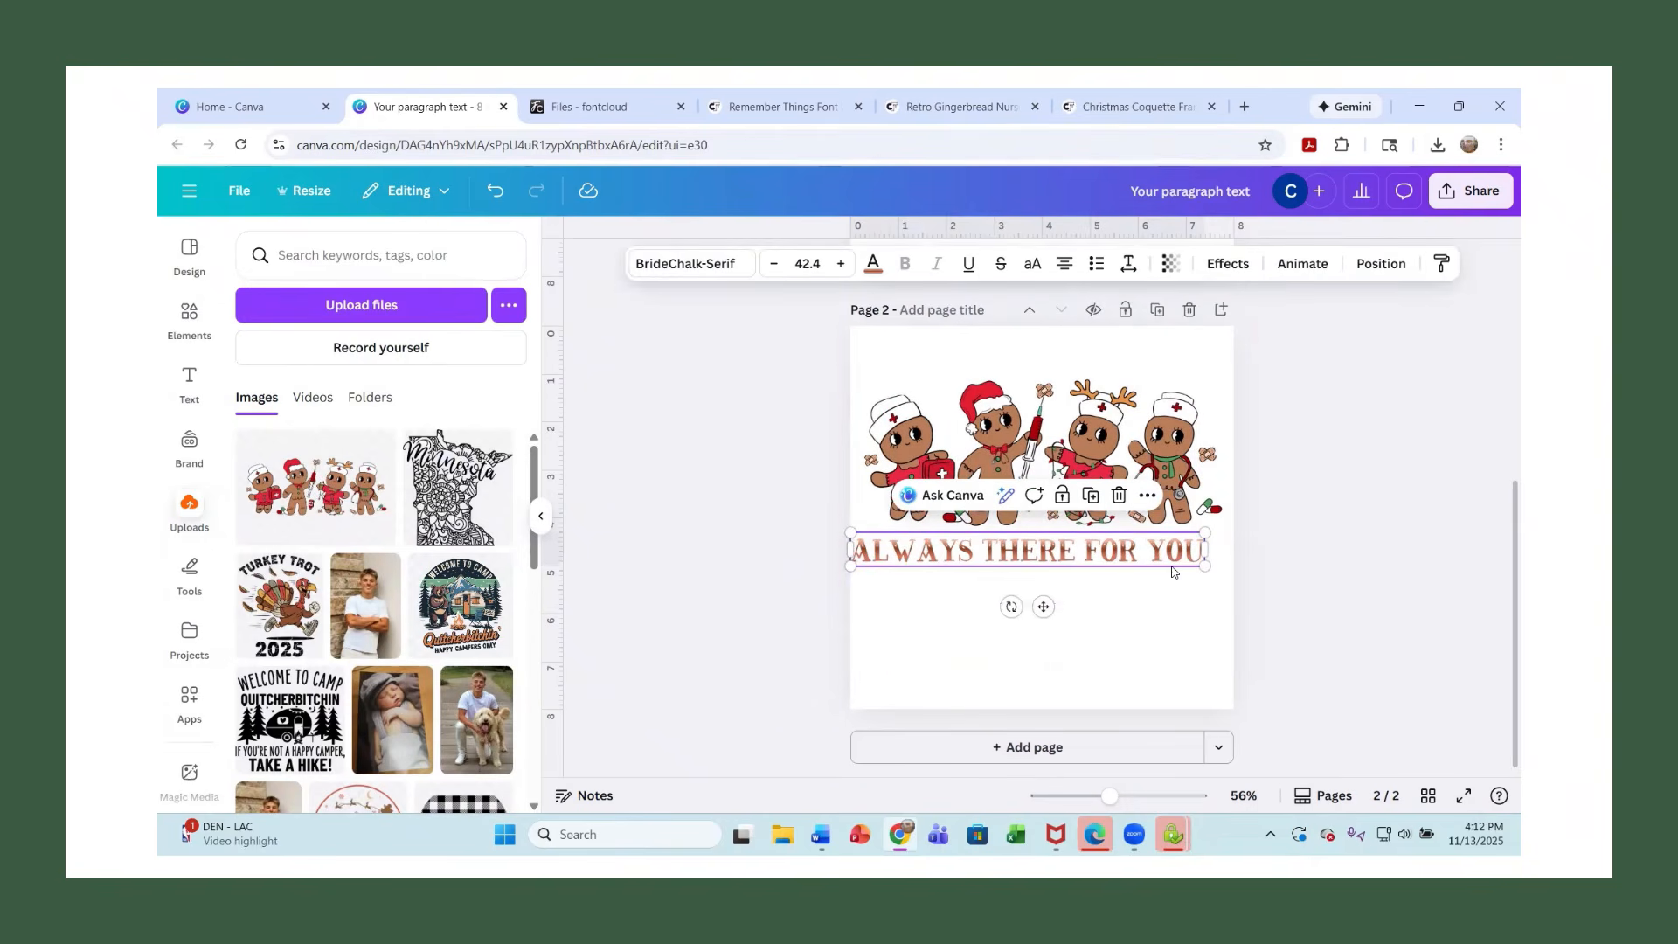
pyautogui.moveTo(1204, 566)
pyautogui.mouseDown()
pyautogui.moveTo(1221, 570)
pyautogui.moveTo(1204, 587)
pyautogui.mouseUp()
pyautogui.moveTo(1060, 558); pyautogui.dragTo(1064, 556)
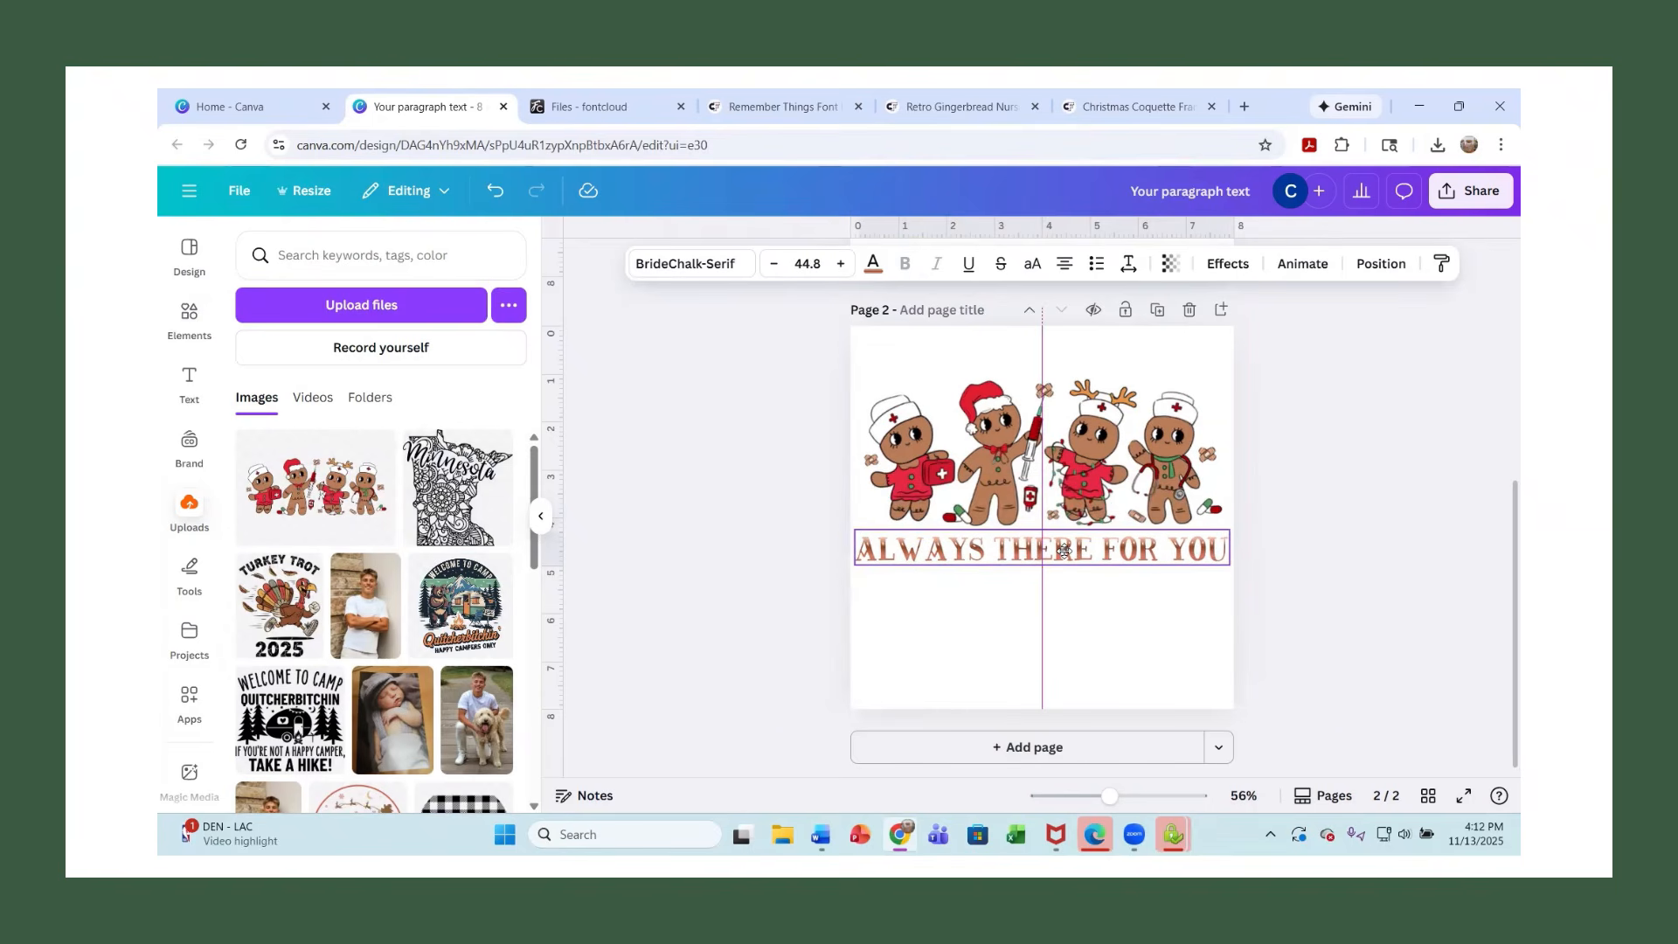
# Try the brown bronze metallic gradient on the Always there for you text and restore the reddish copper one.
pyautogui.click(873, 263)
pyautogui.scroll(-2, 372, 603)
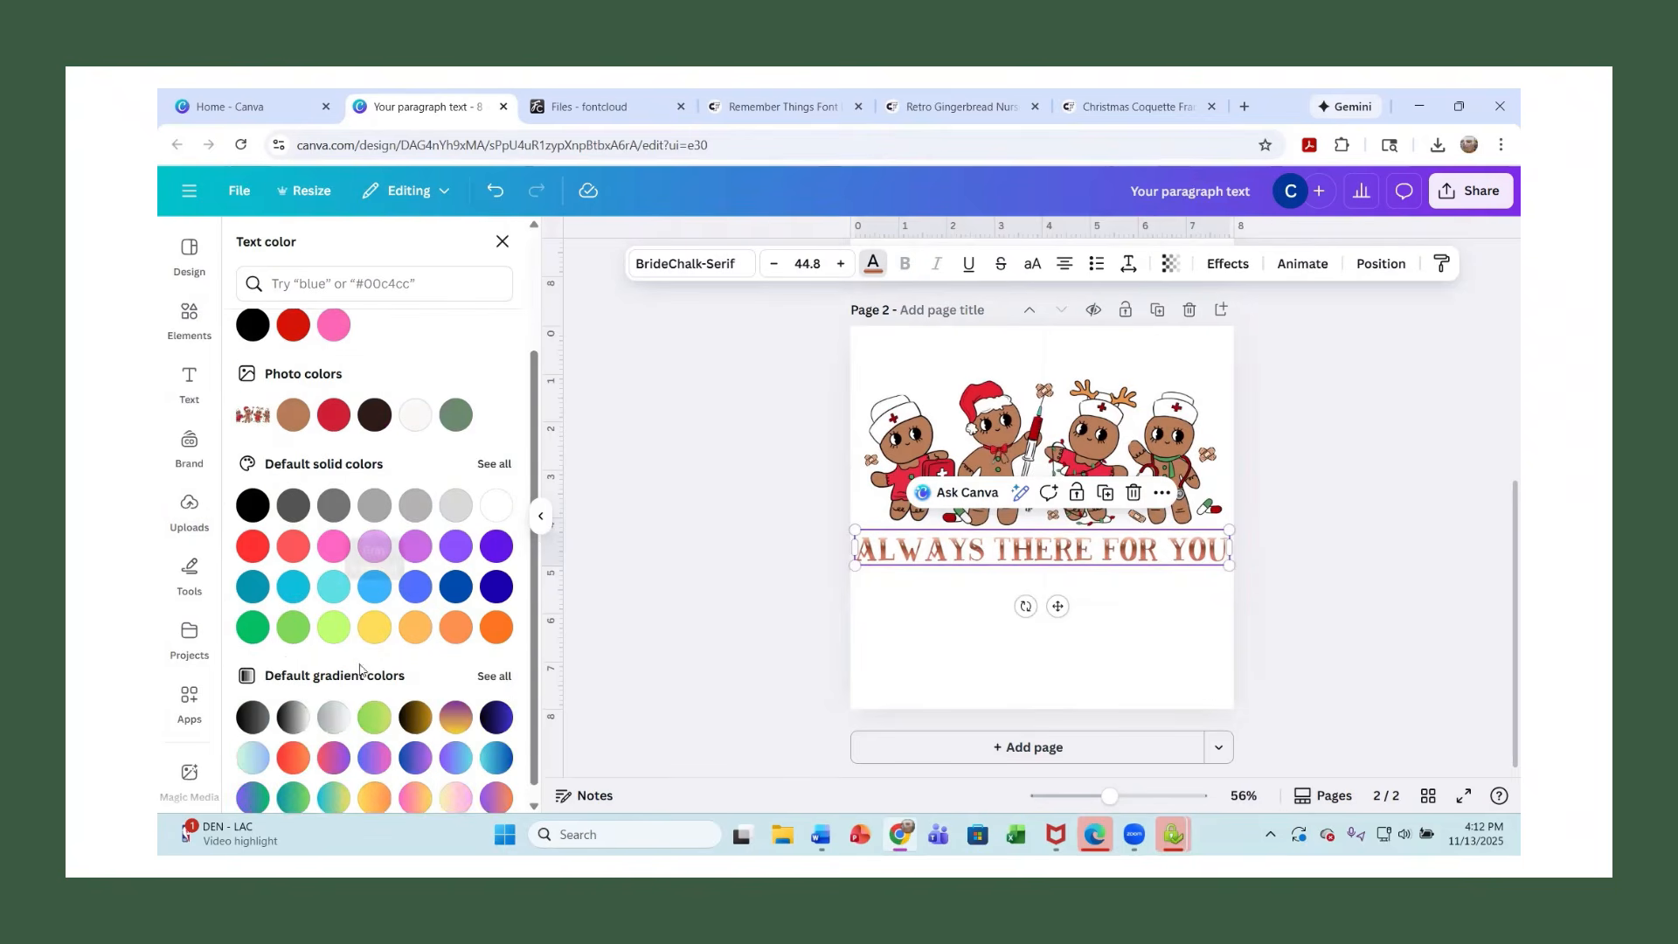
pyautogui.click(493, 662)
pyautogui.scroll(-3, 419, 682)
pyautogui.click(447, 780)
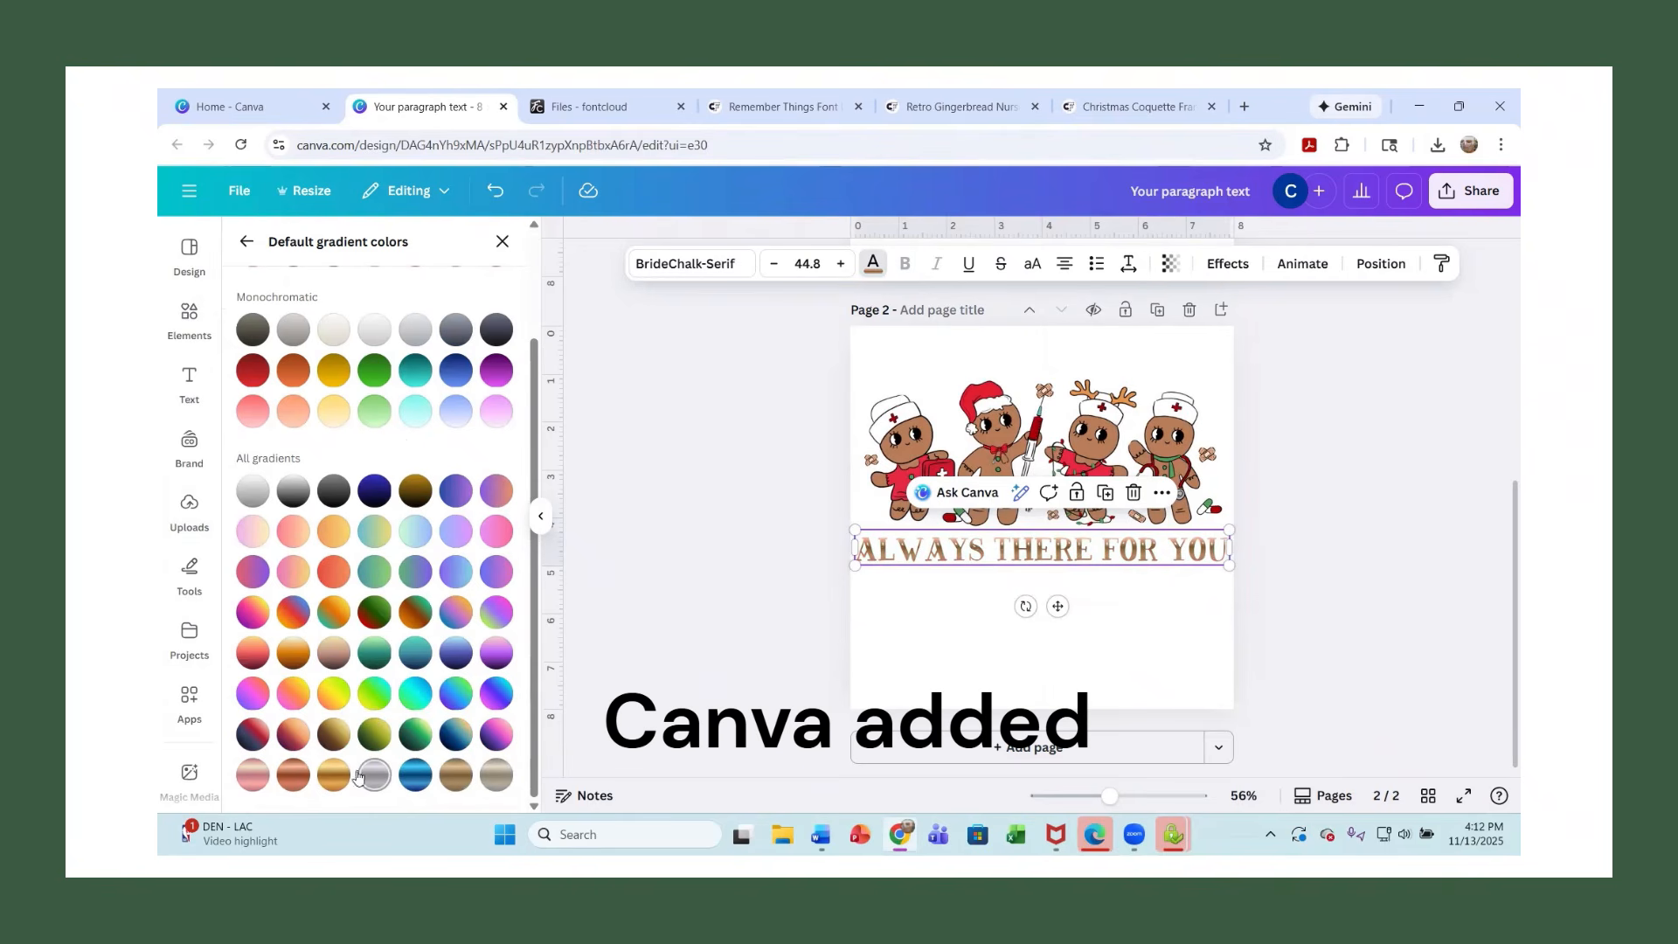
pyautogui.click(293, 774)
pyautogui.scroll(5, 1311, 522)
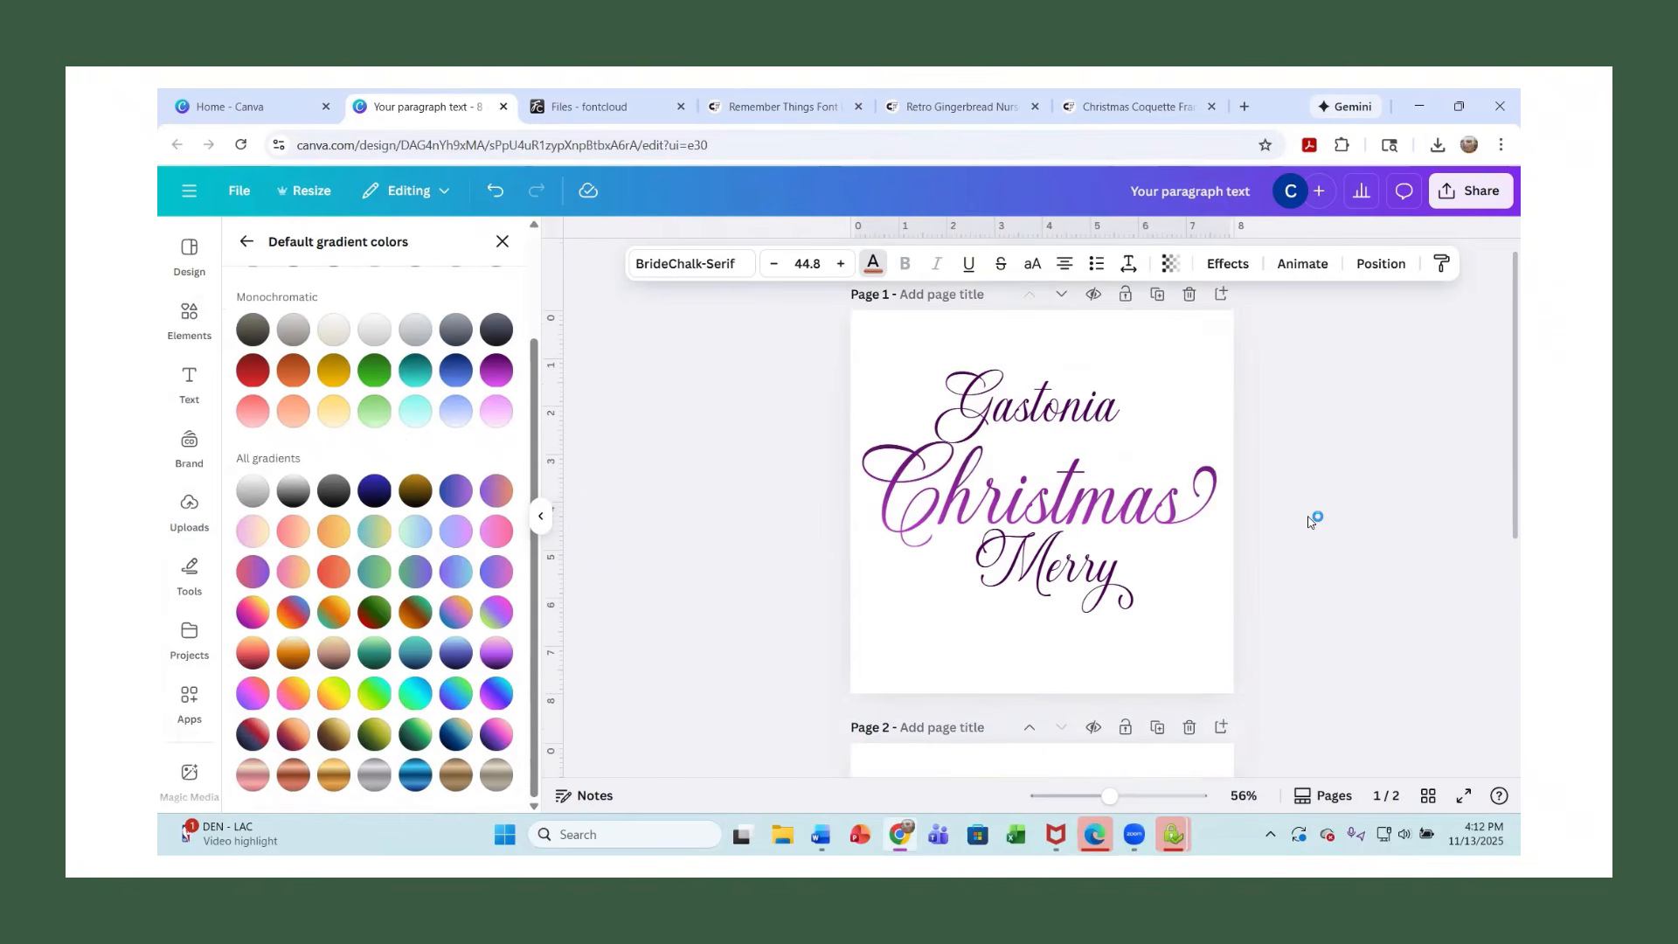
pyautogui.scroll(-5, 1313, 519)
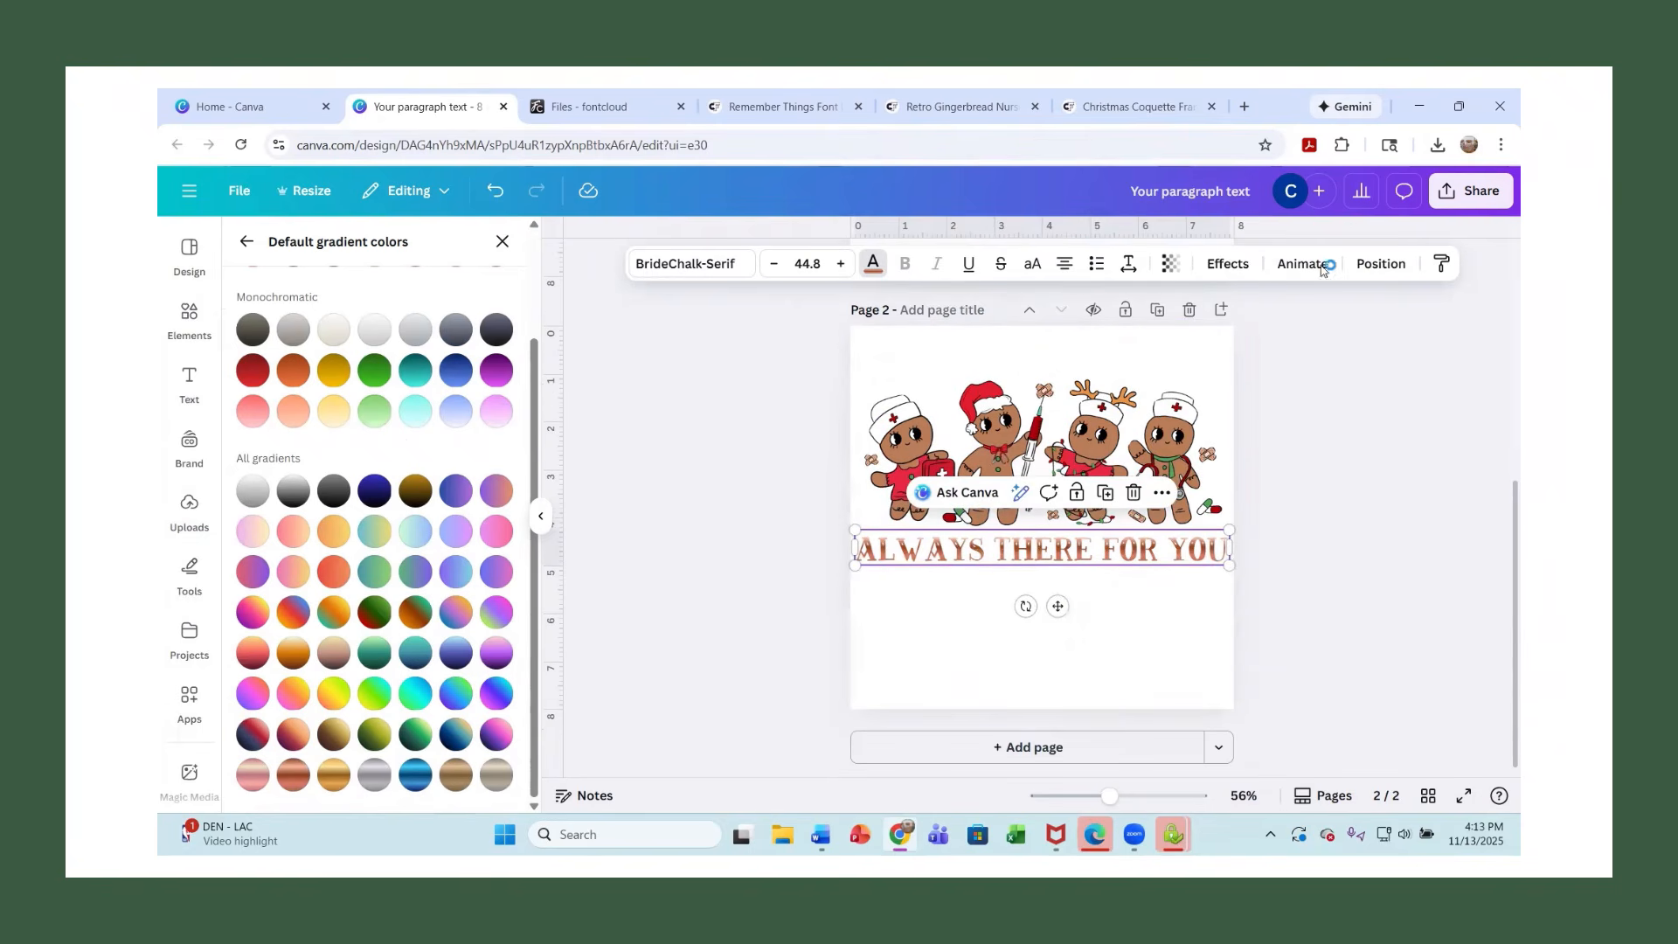